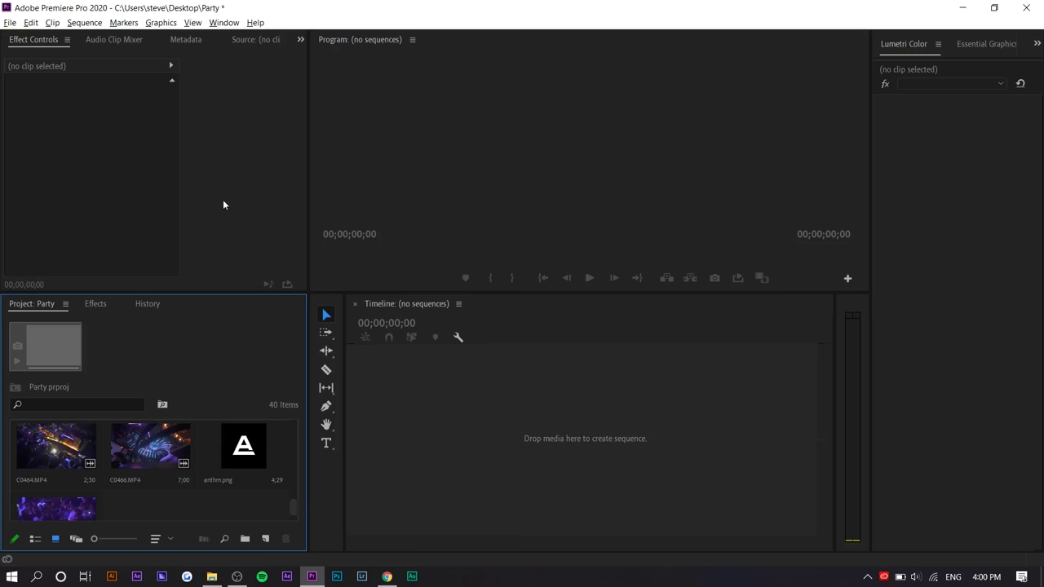
pyautogui.click(493, 391)
pyautogui.click(88, 23)
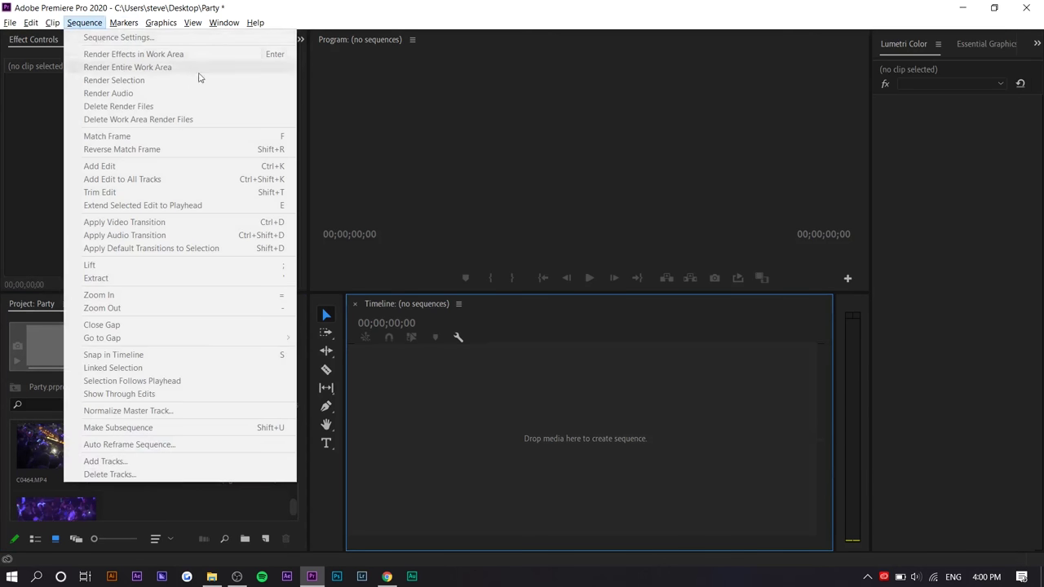
# Create a new sequence from the clip C0471.MP4
pyautogui.moveTo(224, 23)
pyautogui.click(150, 444)
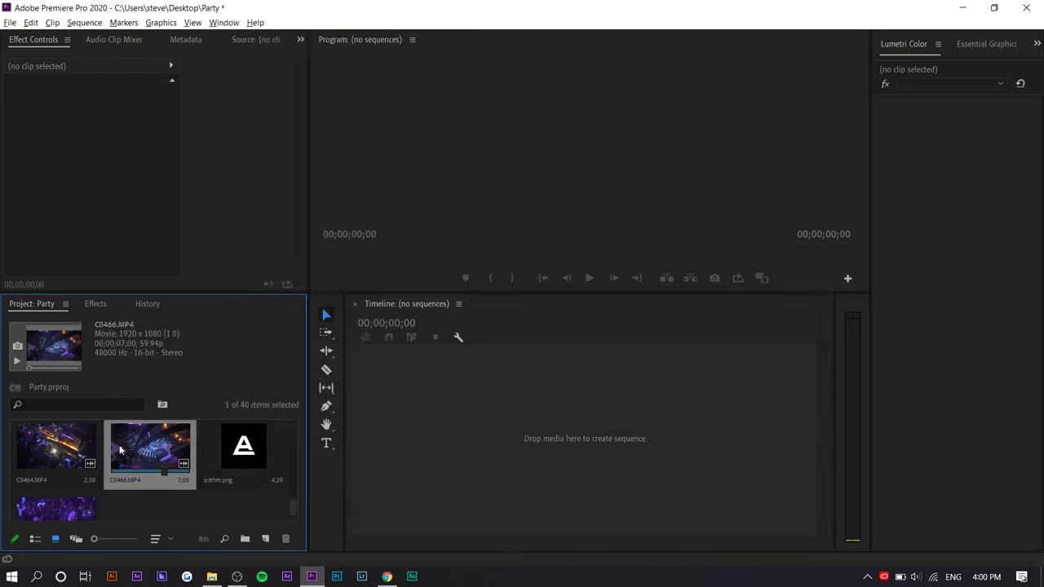
pyautogui.scroll(-2, 150, 444)
pyautogui.click(84, 22)
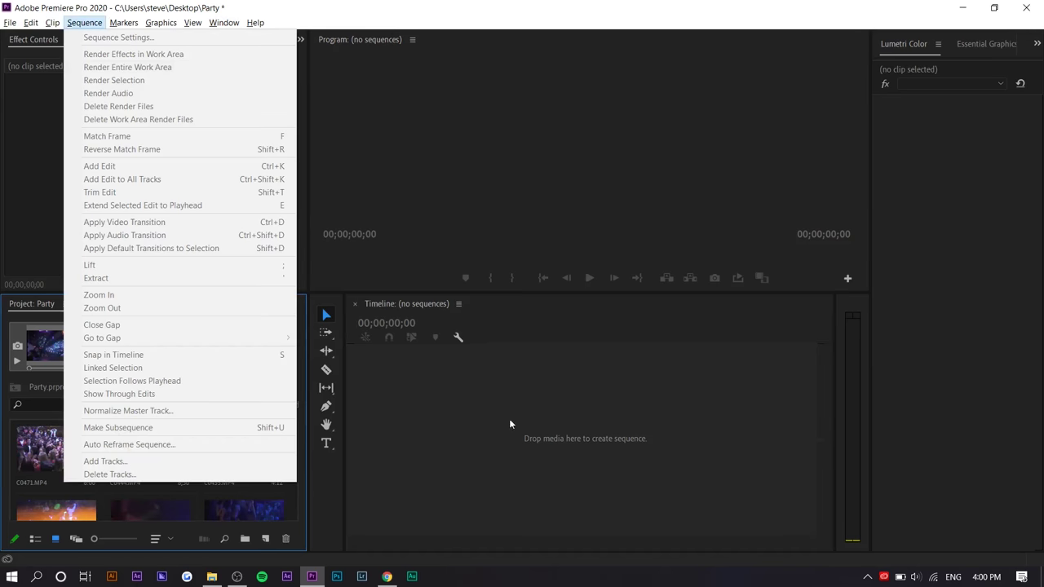
pyautogui.click(38, 457)
pyautogui.moveTo(501, 440); pyautogui.dragTo(501, 440)
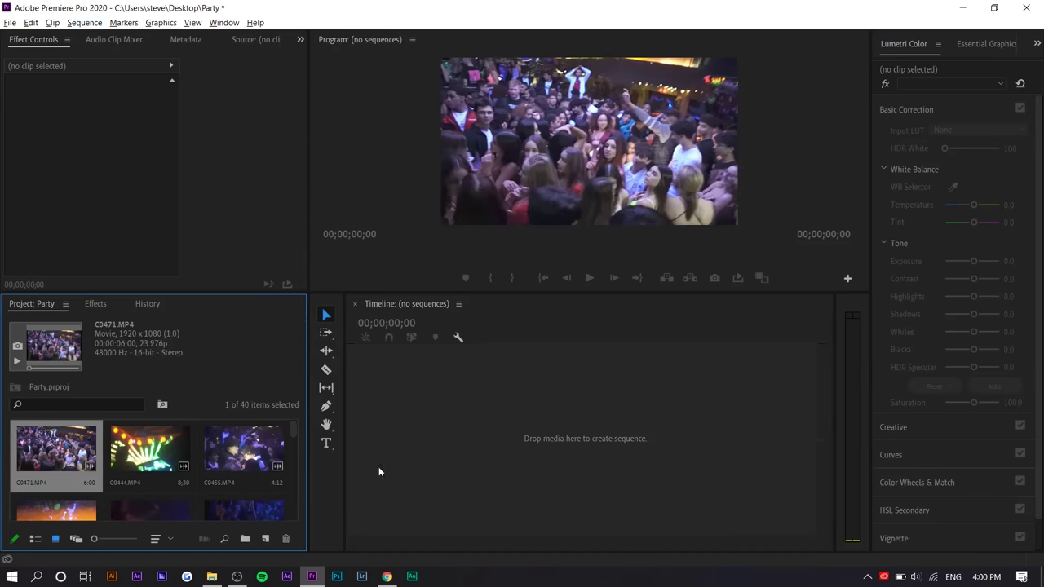
# Check the timebase in the sequence settings, leaving the settings as they are
pyautogui.click(82, 23)
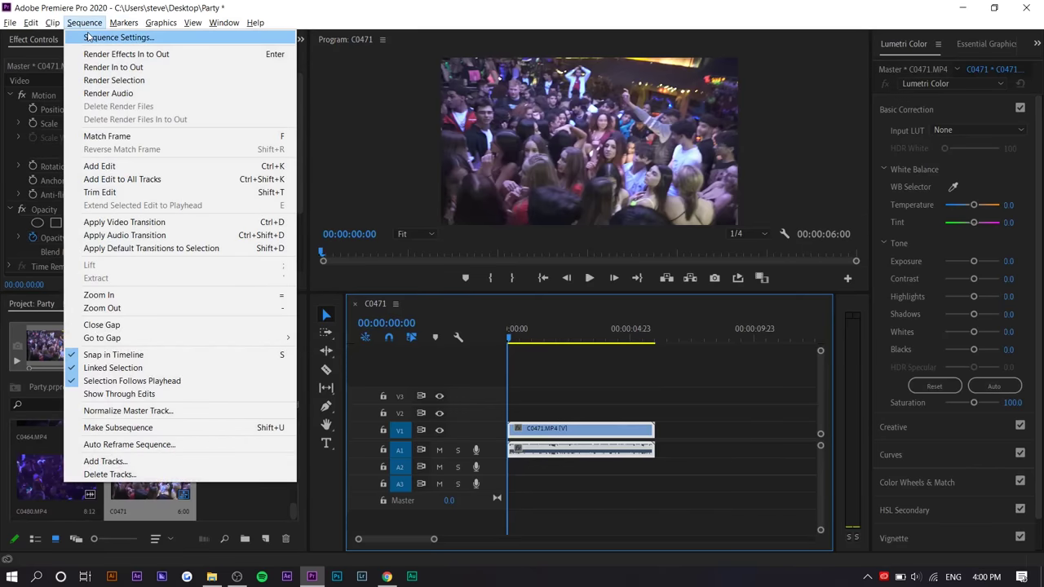
pyautogui.click(94, 35)
pyautogui.click(454, 85)
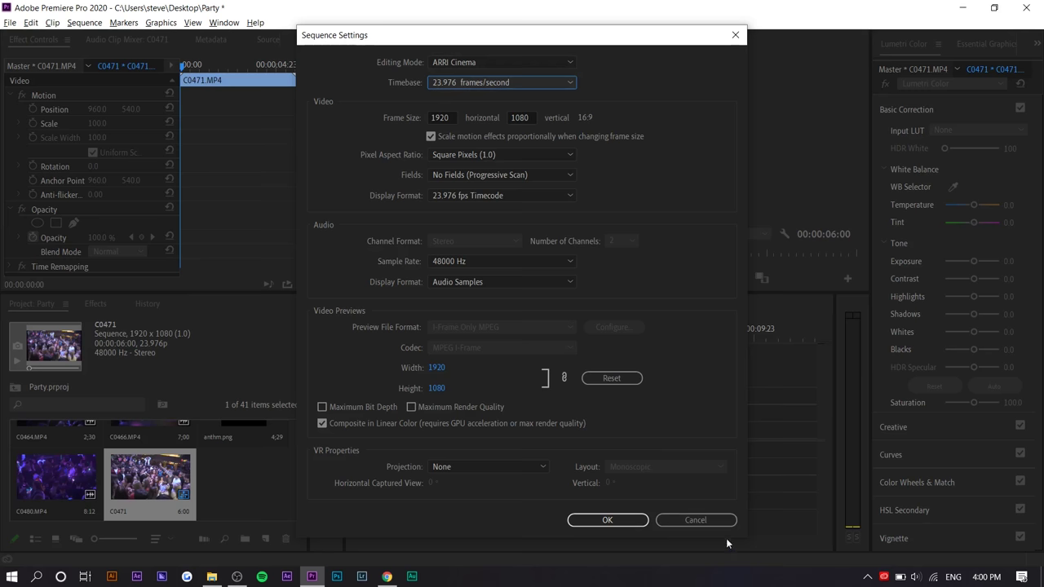
pyautogui.click(686, 521)
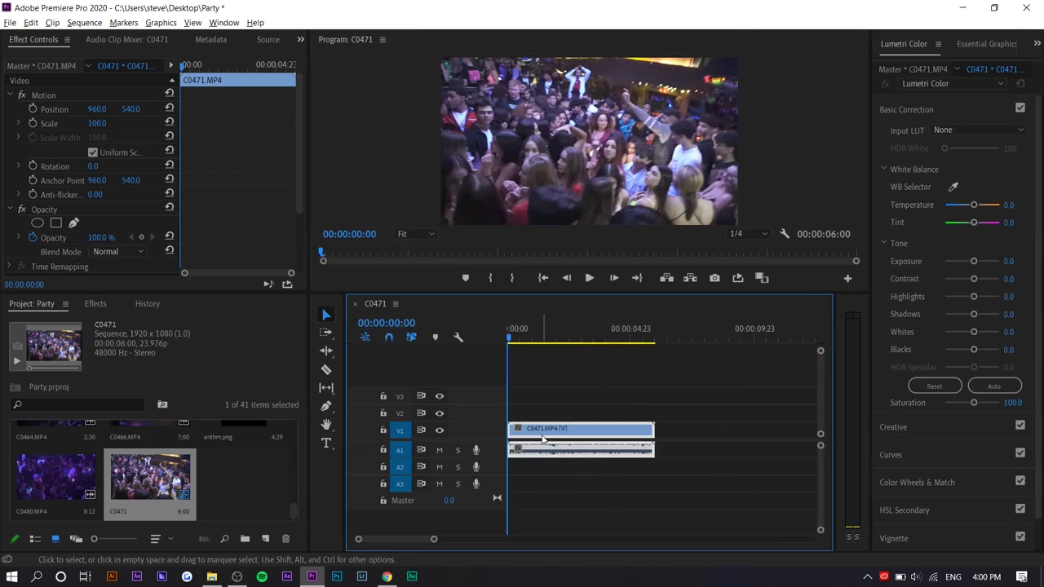
# Remove the C0471.MP4 clip from the timeline and show the project items as a list
pyautogui.press('Delete')
pyautogui.moveTo(294, 511); pyautogui.dragTo(298, 414)
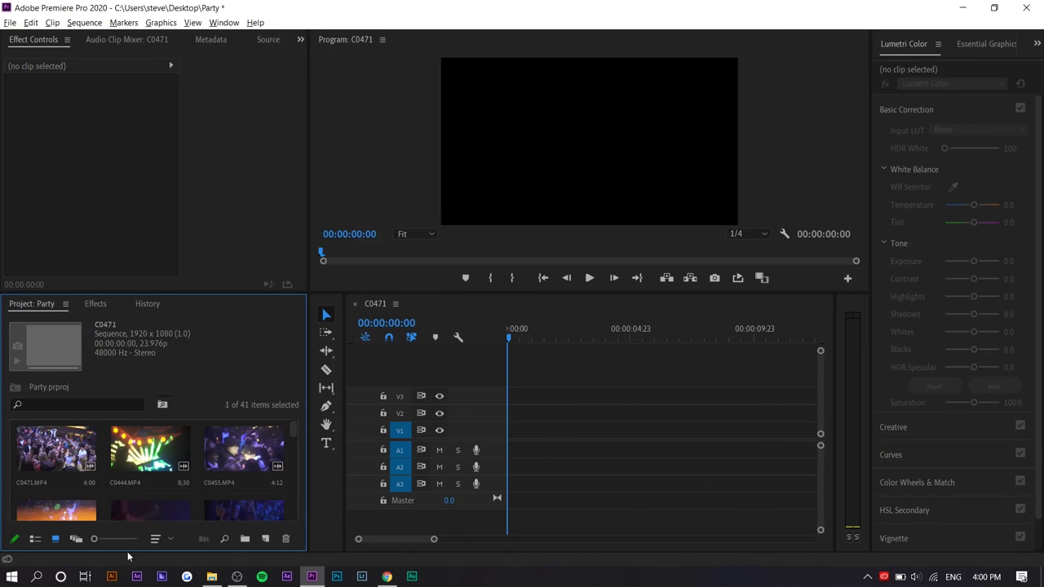
pyautogui.click(35, 539)
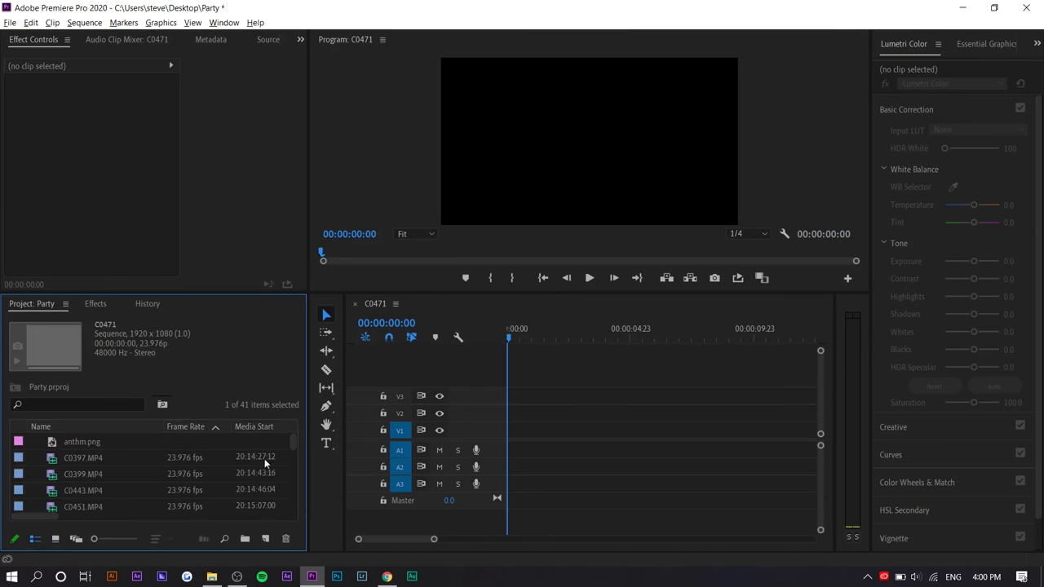
# Show the Creation Date metadata for the project items and sort them by it in ascending order
pyautogui.rightClick(46, 312)
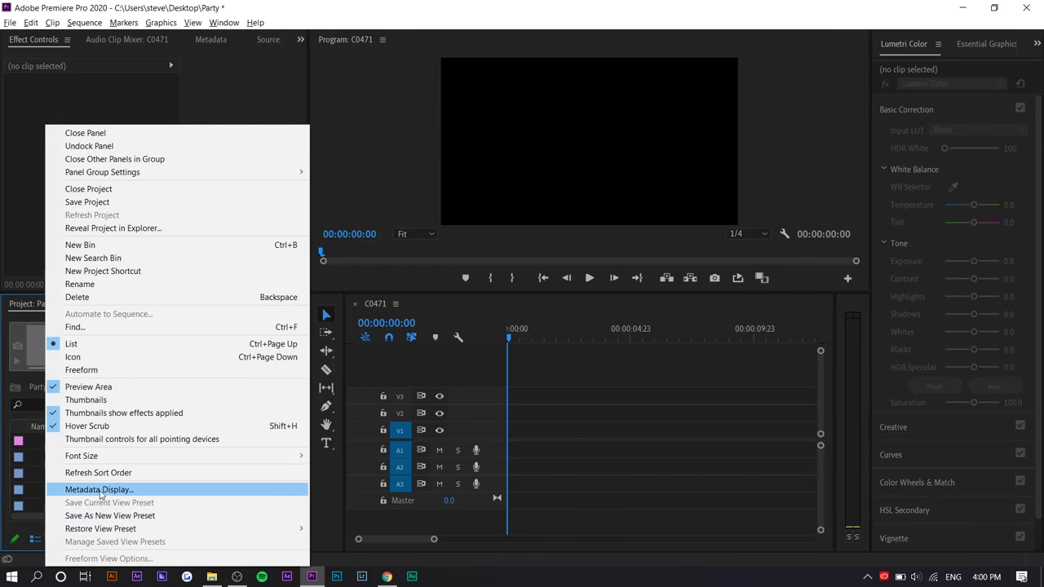
pyautogui.click(100, 489)
pyautogui.write('cre')
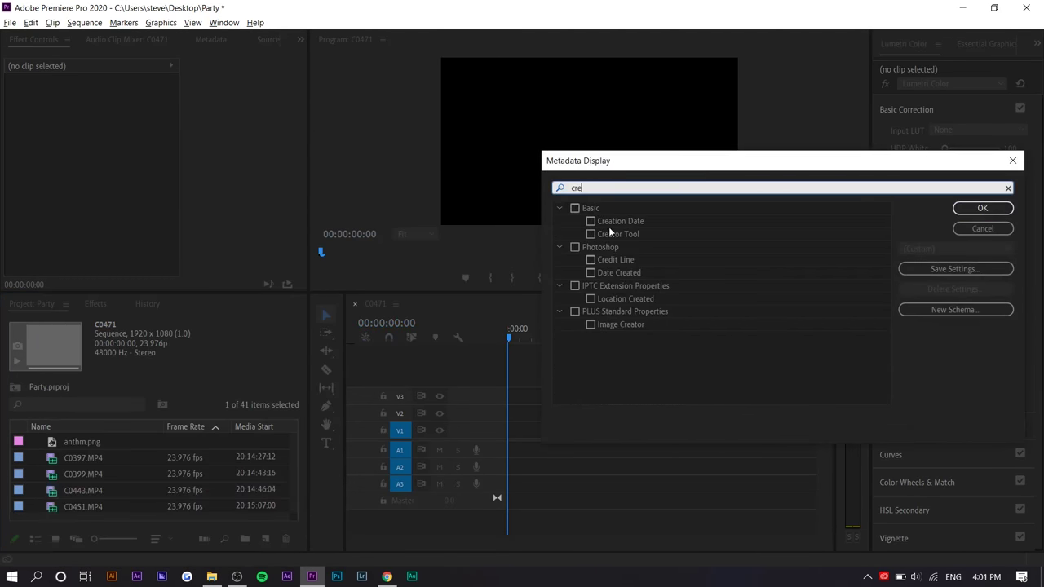
pyautogui.click(980, 208)
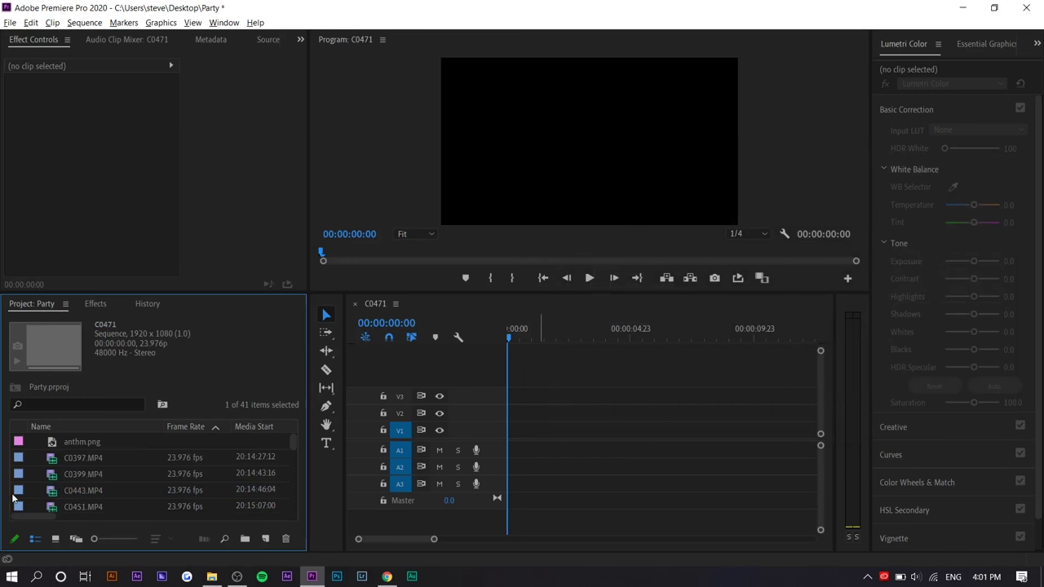
pyautogui.moveTo(23, 519); pyautogui.dragTo(281, 509)
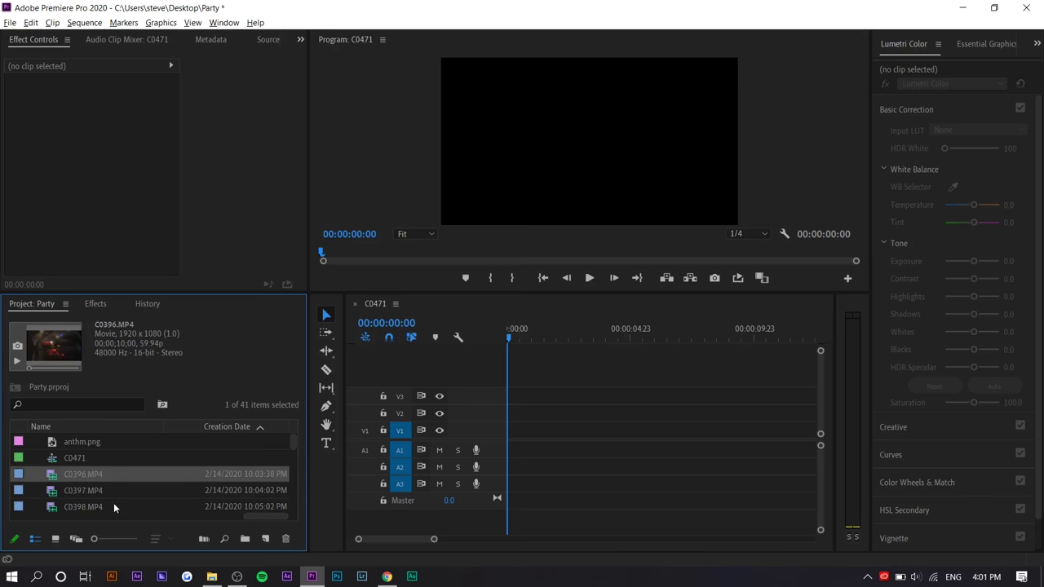
# Place all video clips from C0396.MP4 through C0482.MP4 at the start of the timeline, in creation-date order
pyautogui.scroll(-10, 115, 508)
pyautogui.keyDown('shift'); pyautogui.click(83, 490); pyautogui.keyUp('shift')
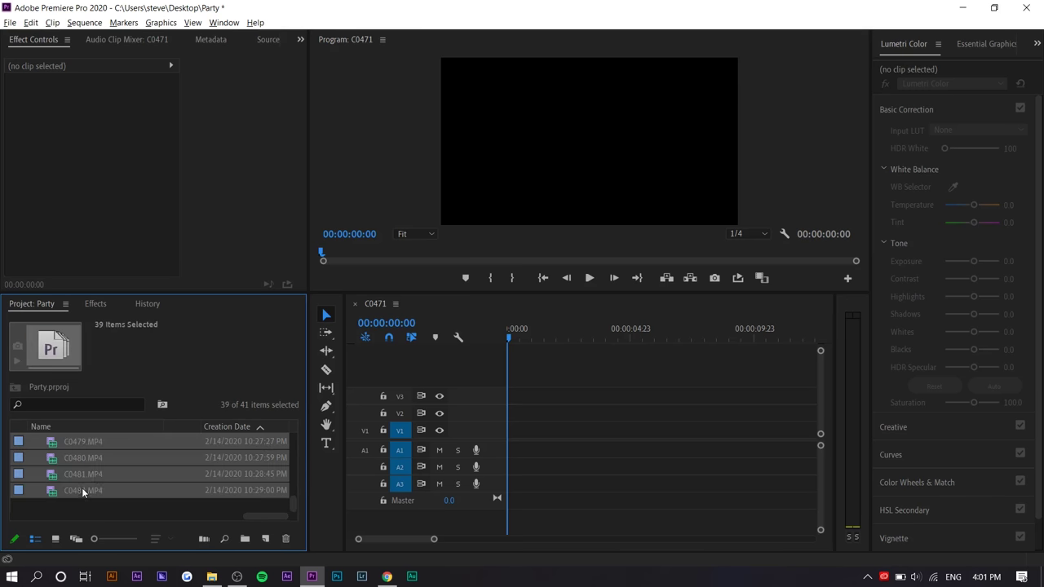
pyautogui.moveTo(84, 475); pyautogui.dragTo(510, 448)
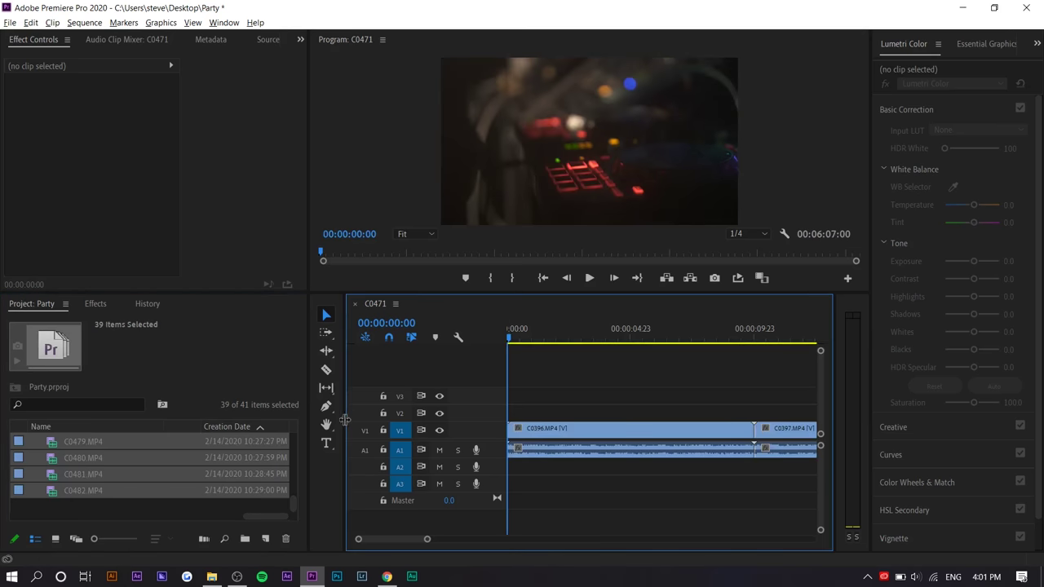
# Widen the timeline area and mute audio track A1
pyautogui.moveTo(344, 422); pyautogui.dragTo(208, 434)
pyautogui.press('\\')
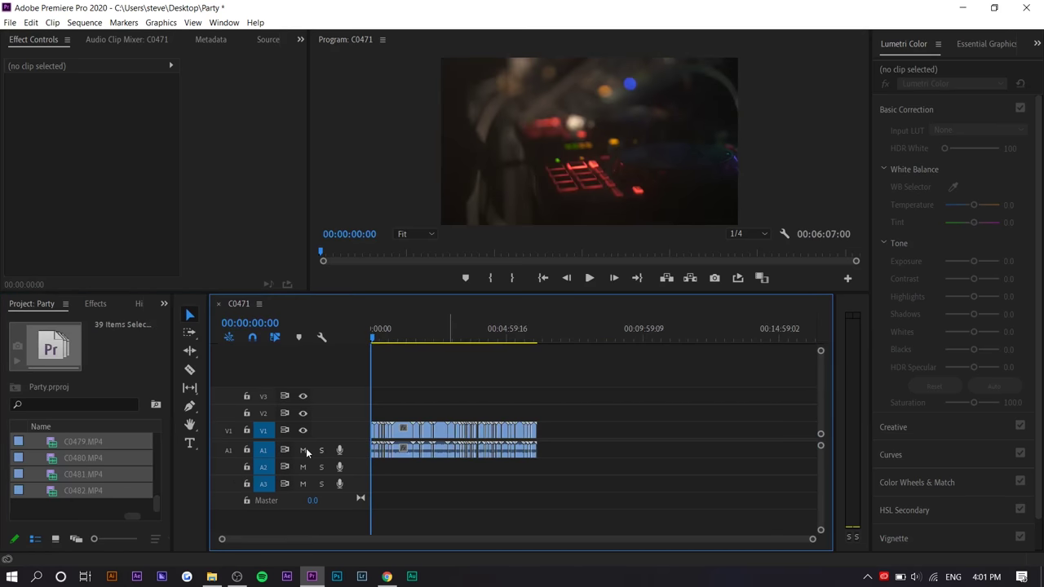
pyautogui.click(303, 450)
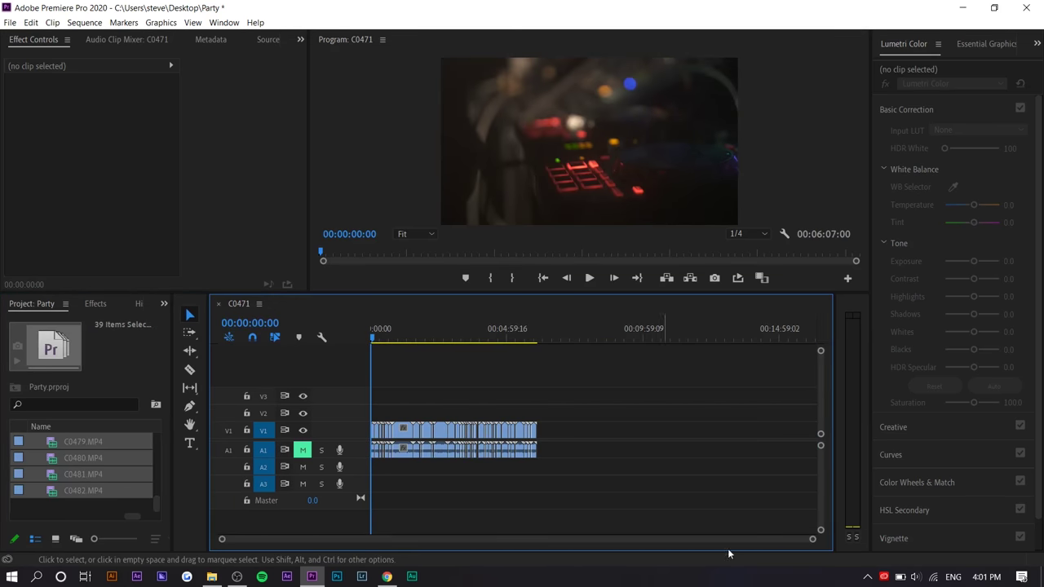
pyautogui.moveTo(812, 542); pyautogui.dragTo(261, 539)
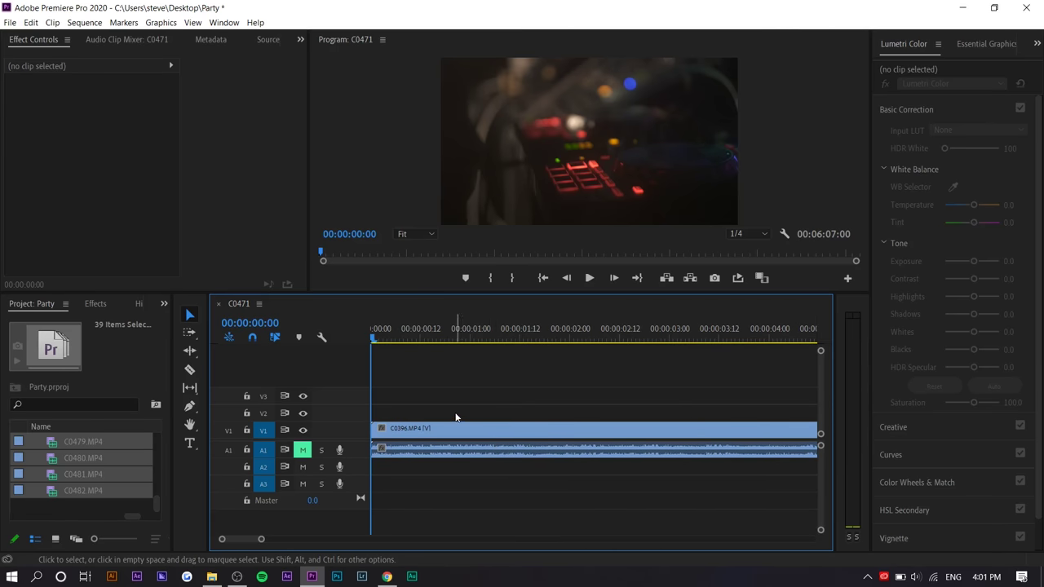
# Delete all clips from the timeline
pyautogui.press('-')
pyautogui.press('-')
pyautogui.press('-')
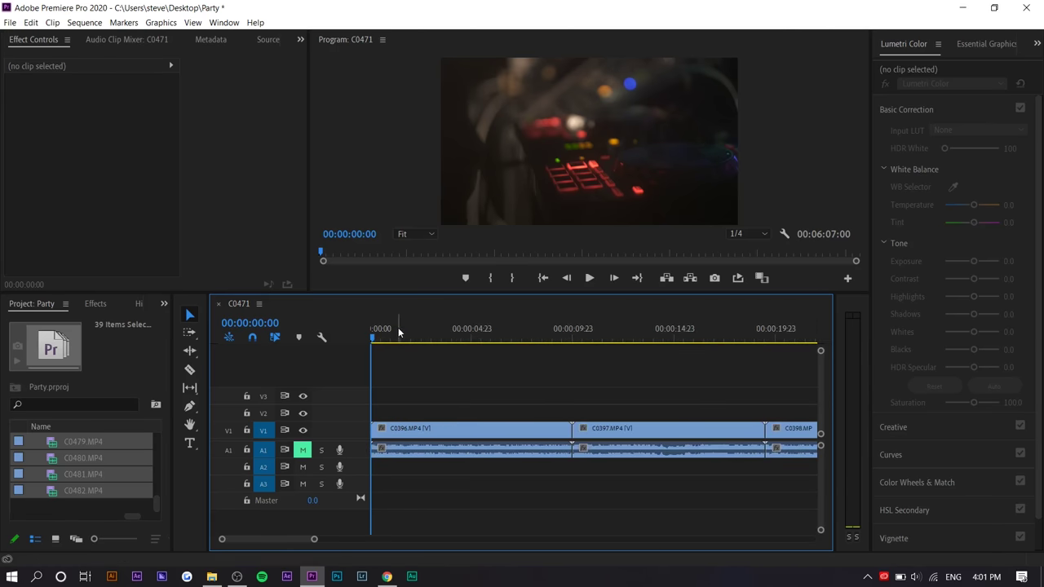
pyautogui.click(492, 446)
pyautogui.press('-')
pyautogui.press('-')
pyautogui.hotkey('ctrl', 'a')
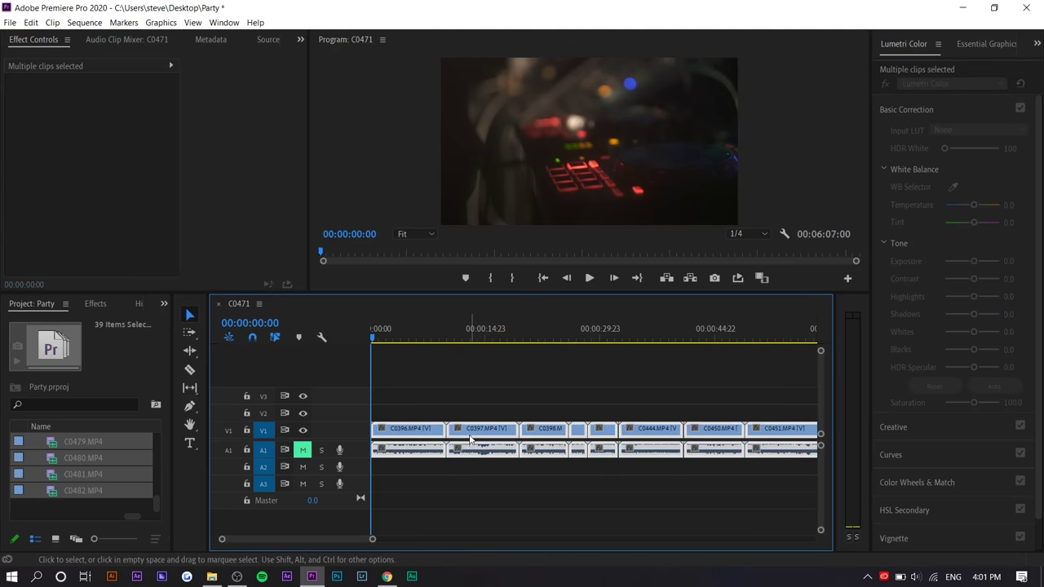
pyautogui.press('Delete')
# Interpret the footage of all selected video clips at an assumed frame rate of 23.976 fps
pyautogui.scroll(2, 127, 491)
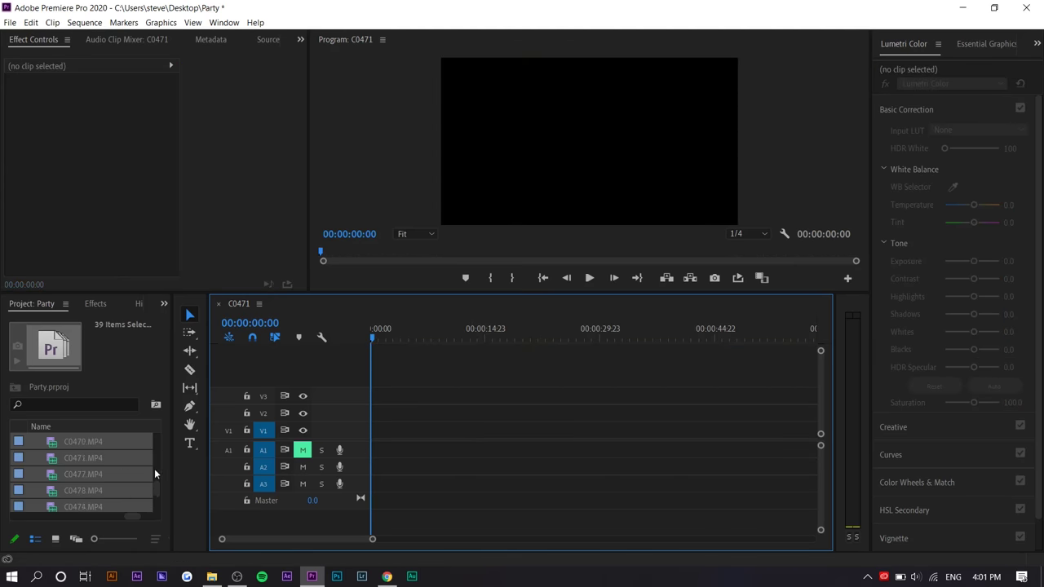
pyautogui.rightClick(99, 457)
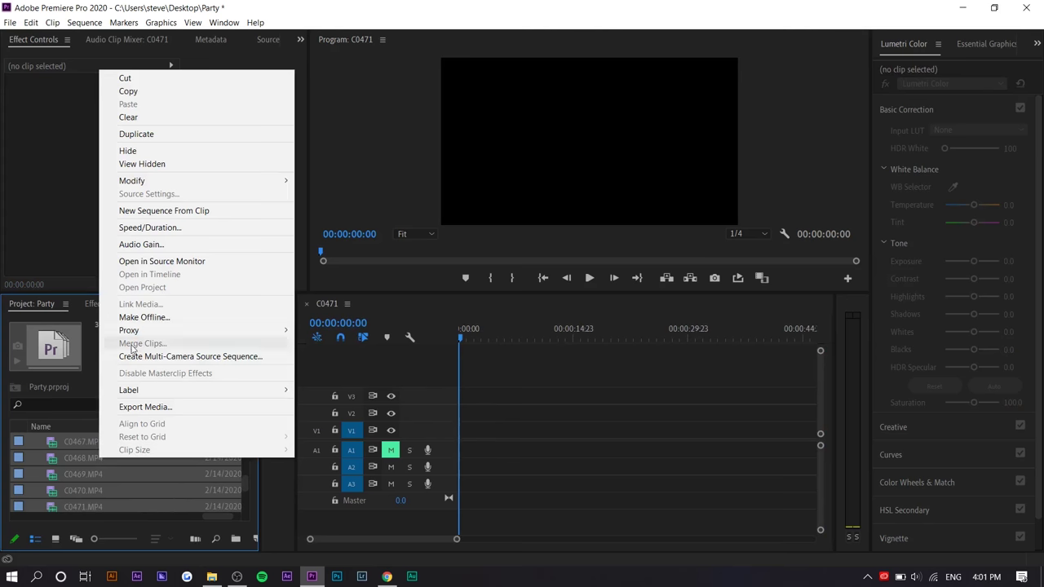
pyautogui.moveTo(198, 181)
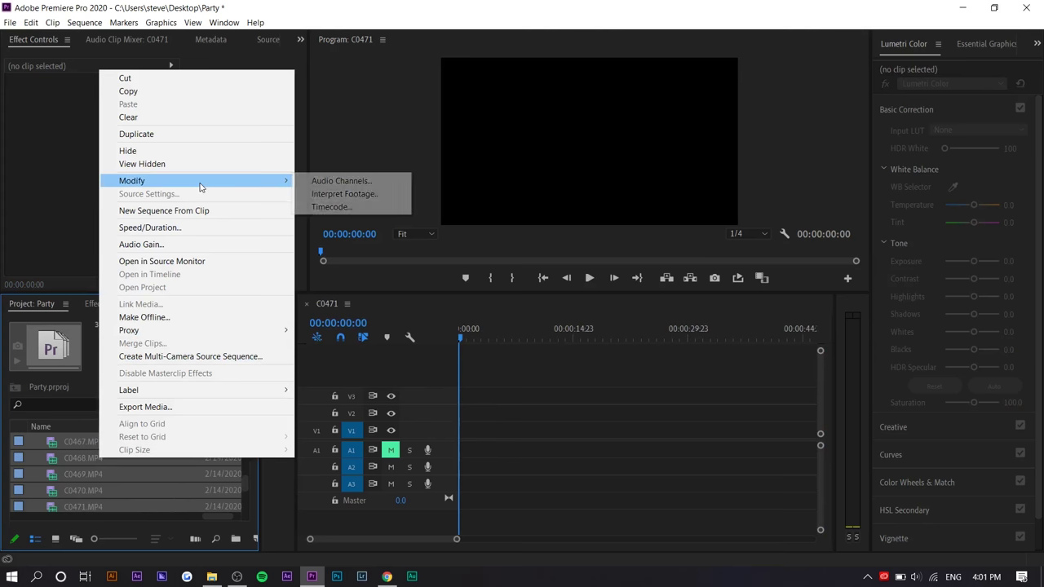
pyautogui.click(345, 200)
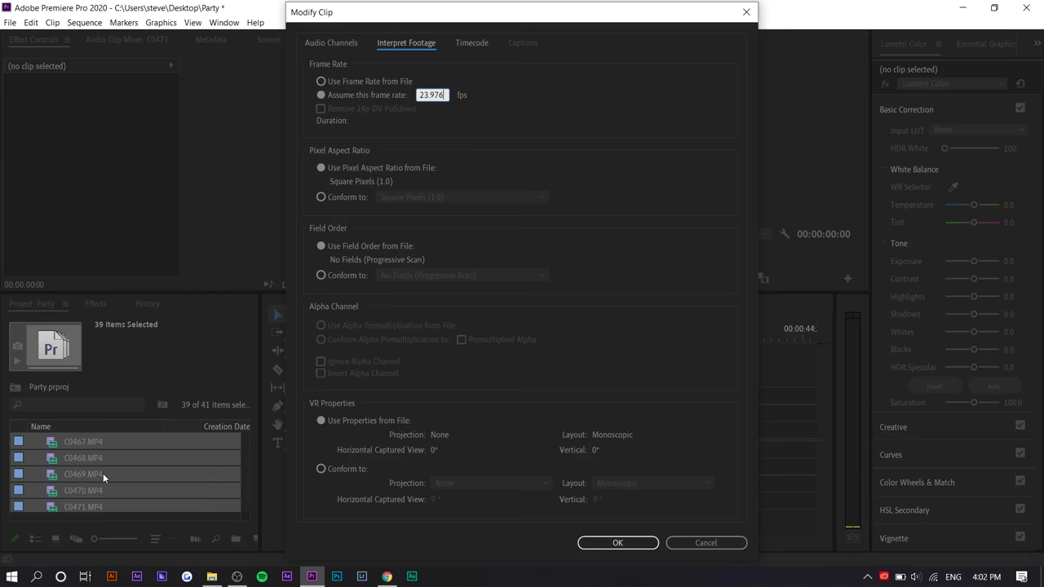
pyautogui.click(592, 544)
# Place the reinterpreted video clips at the start of the timeline and play back parts of C0396.MP4
pyautogui.scroll(-2, 111, 483)
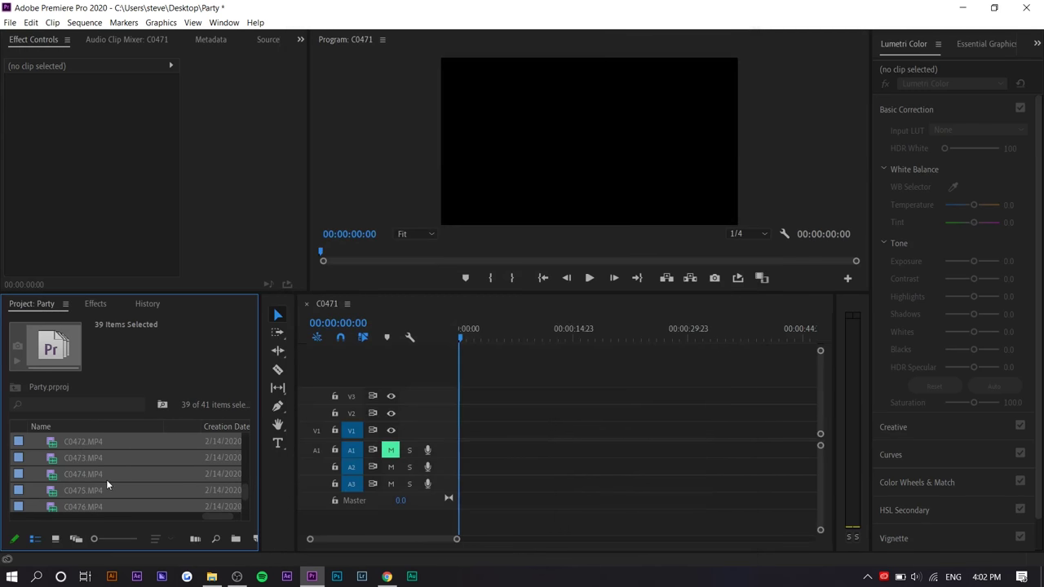
pyautogui.scroll(12, 98, 478)
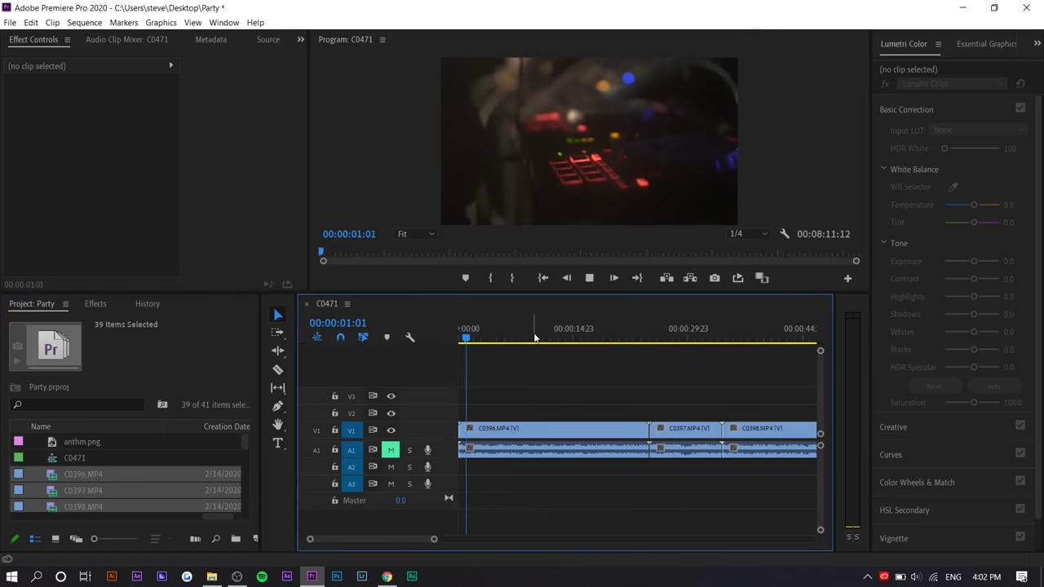
pyautogui.click(576, 337)
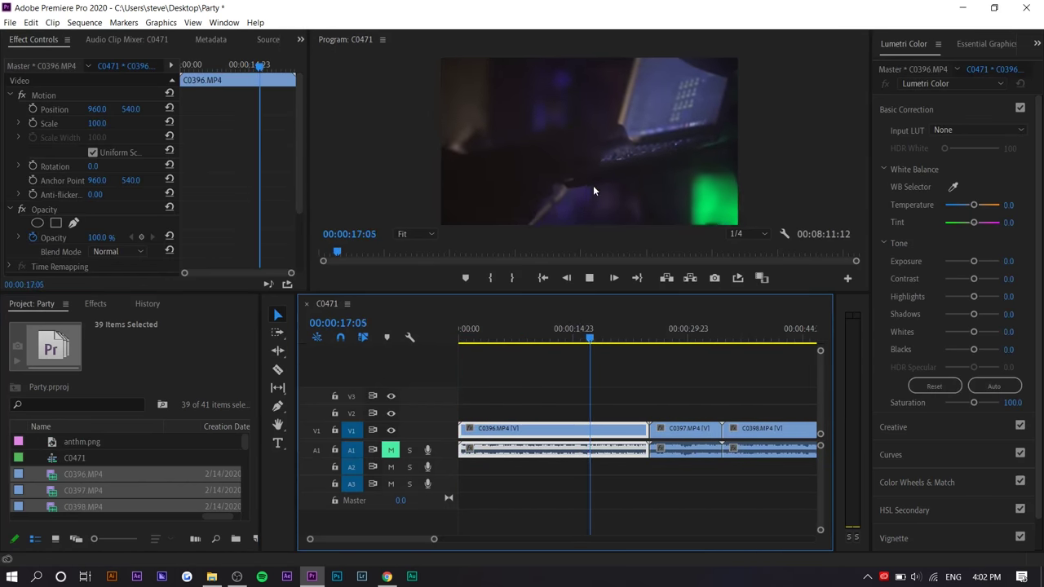
pyautogui.press('Home')
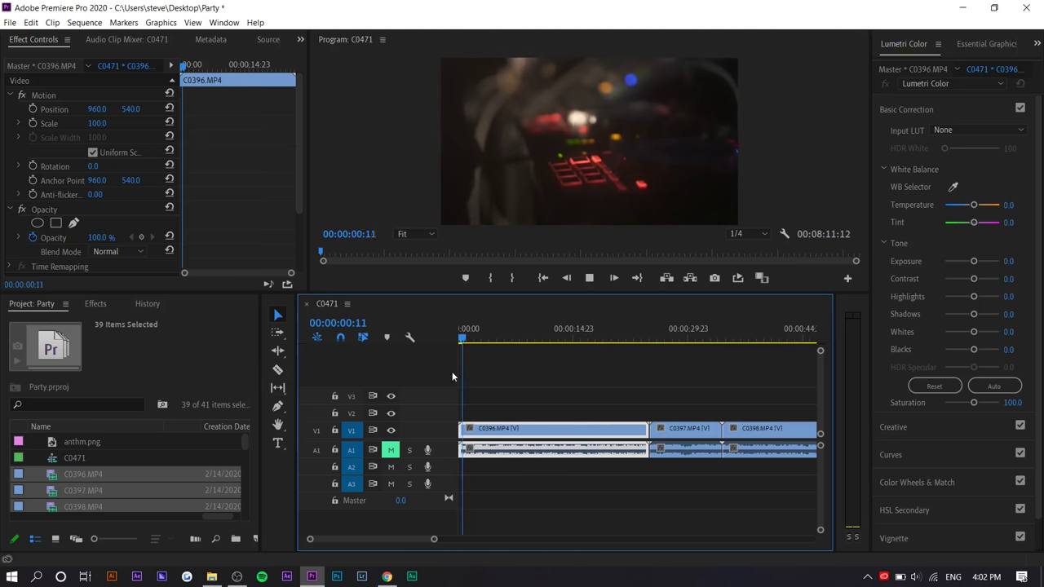
pyautogui.press('space')
# Ripple-trim C0396.MP4, cutting a section out of the clip and removing everything before 00:00:10:13
pyautogui.scroll(-4, 491, 371)
pyautogui.scroll(5, 483, 387)
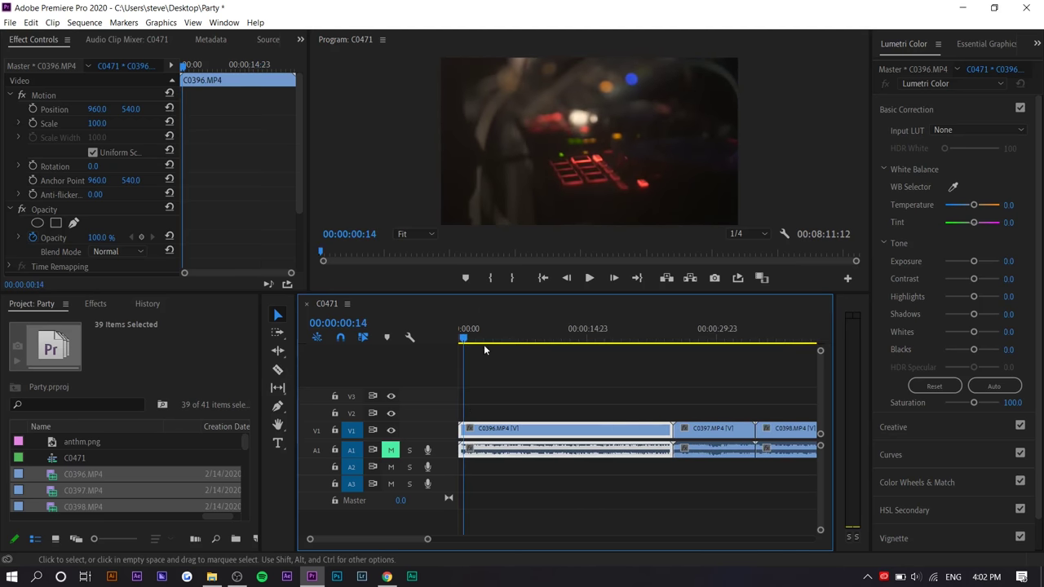
pyautogui.moveTo(484, 344); pyautogui.dragTo(529, 359)
pyautogui.scroll(3, 504, 380)
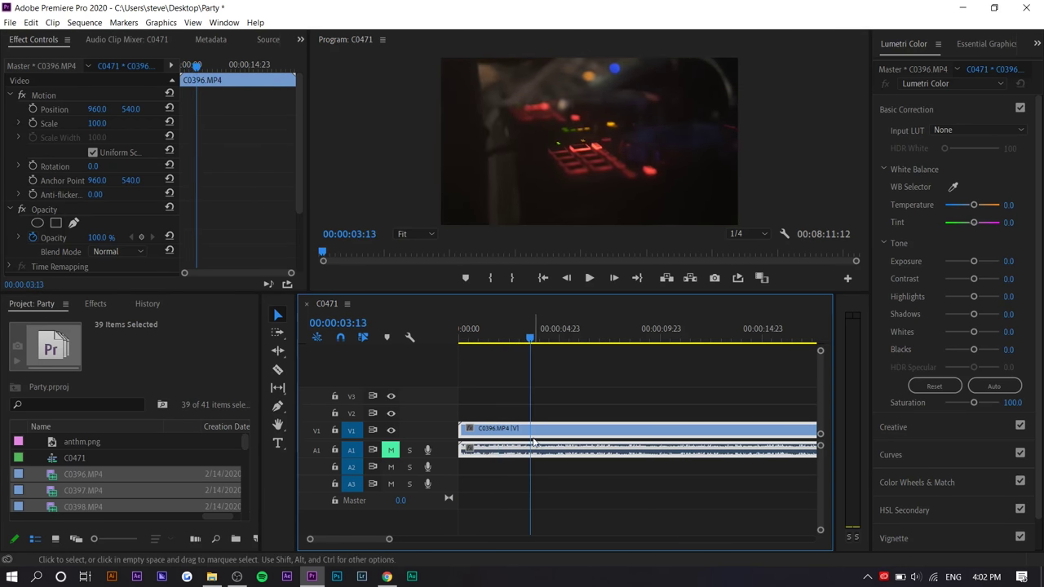
pyautogui.press('Home')
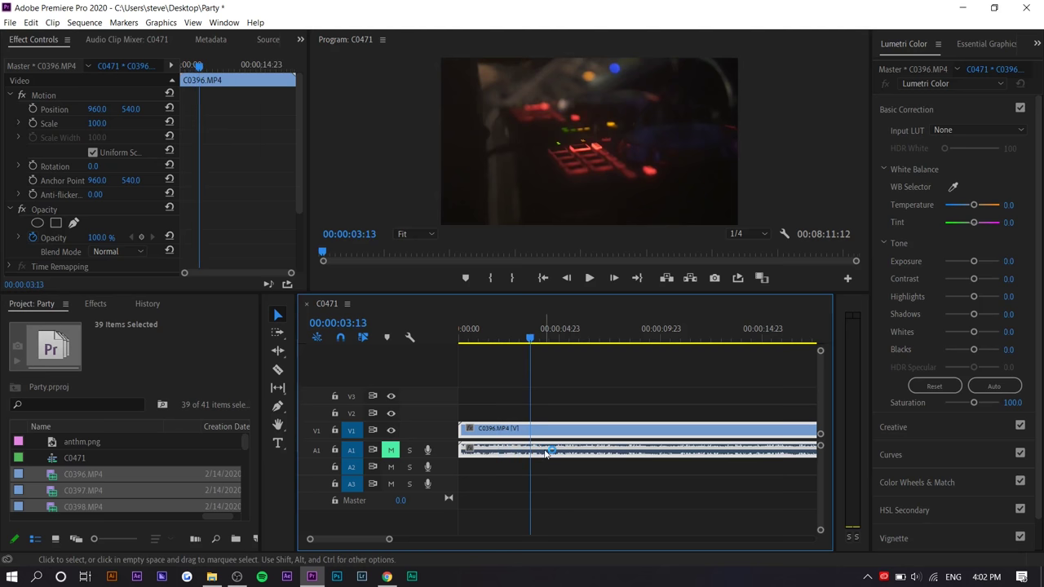
pyautogui.click(552, 330)
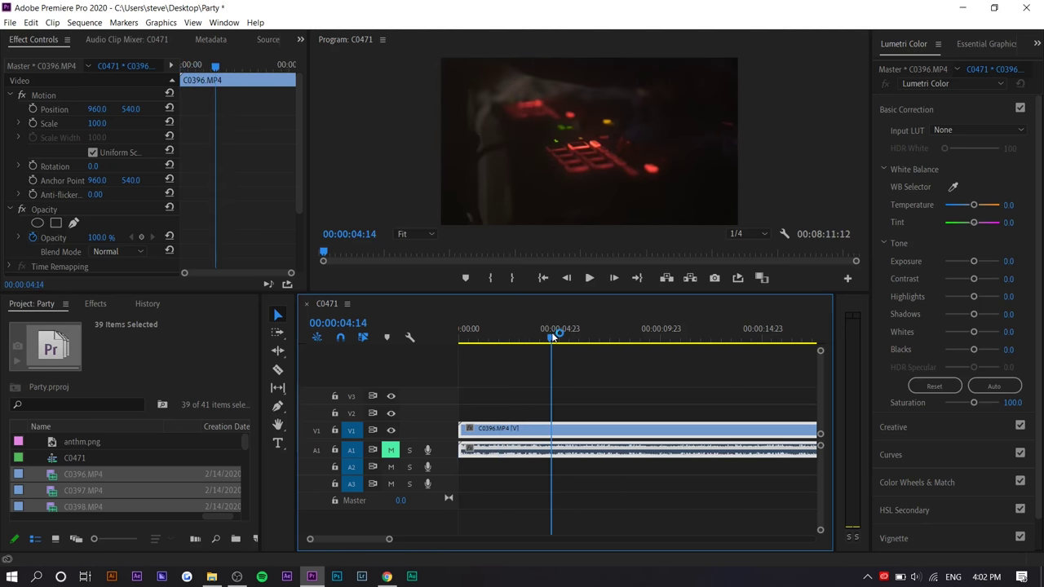
pyautogui.press('-')
pyautogui.press('w')
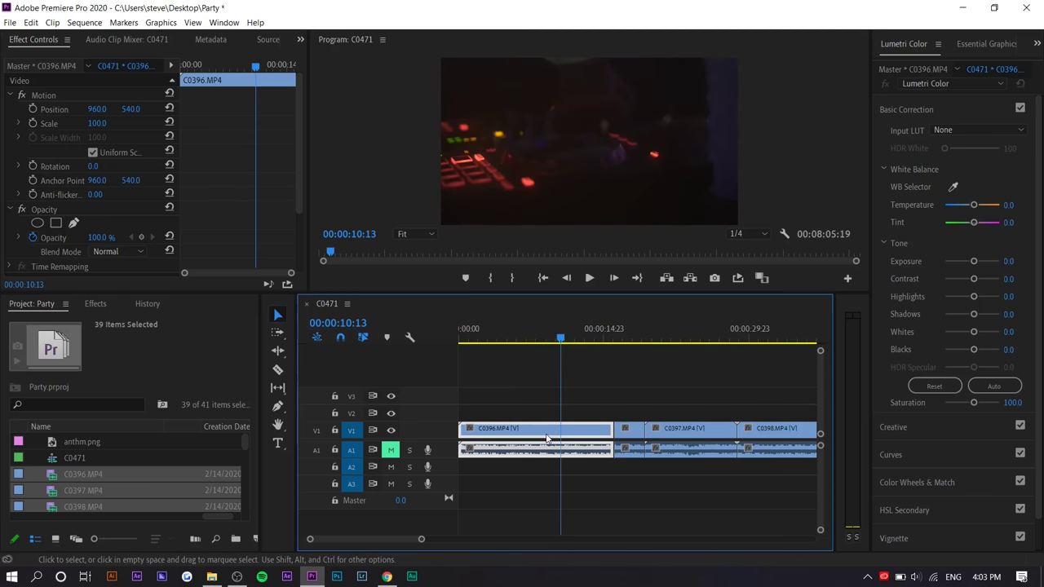
pyautogui.press('q')
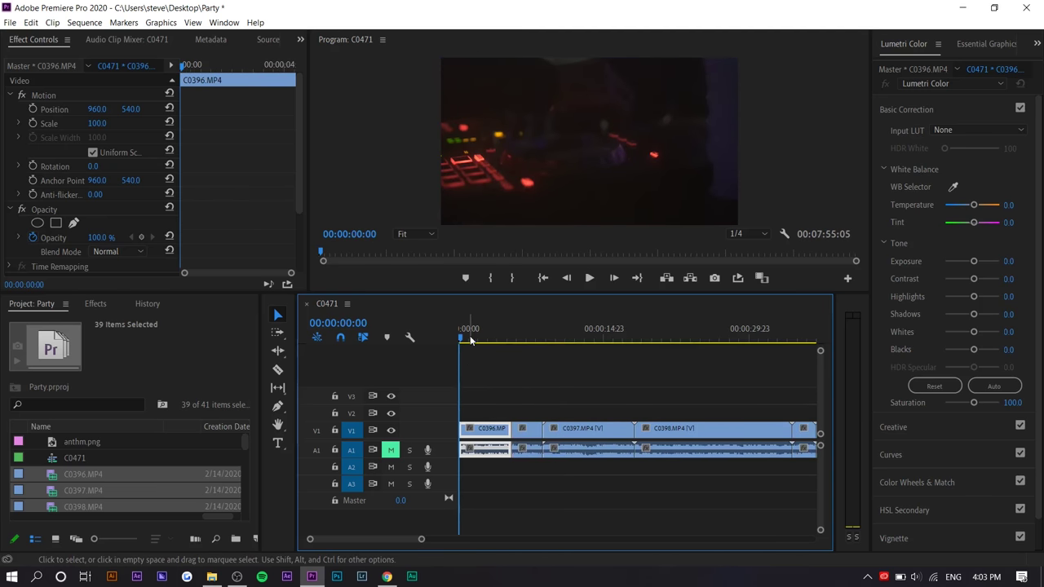
pyautogui.moveTo(470, 340); pyautogui.dragTo(495, 339)
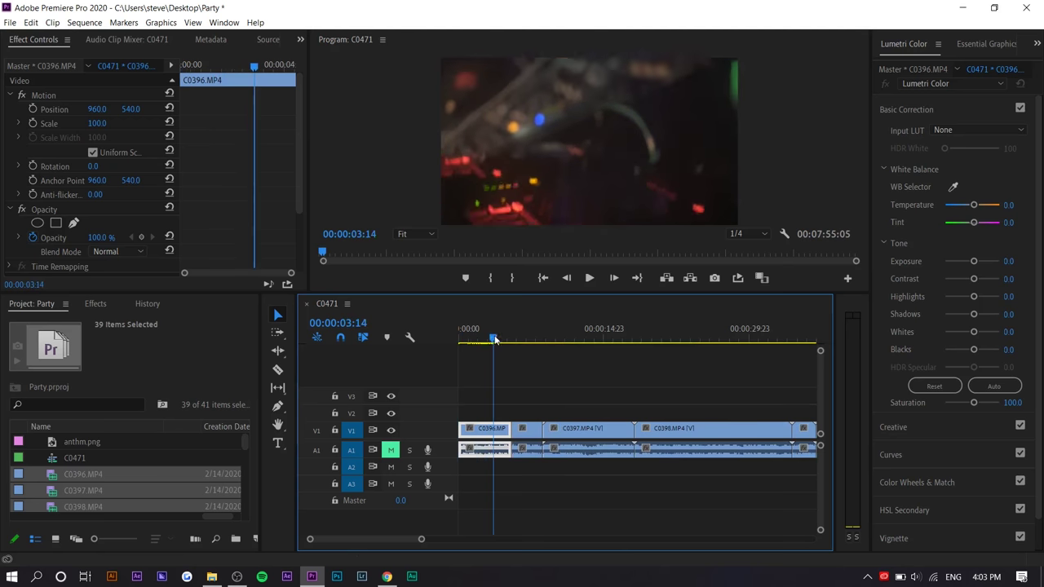
# Ripple-trim the two C0396.MP4 segments, removing the unusable start and end of the first and the end of the second
pyautogui.press('q')
pyautogui.press('space')
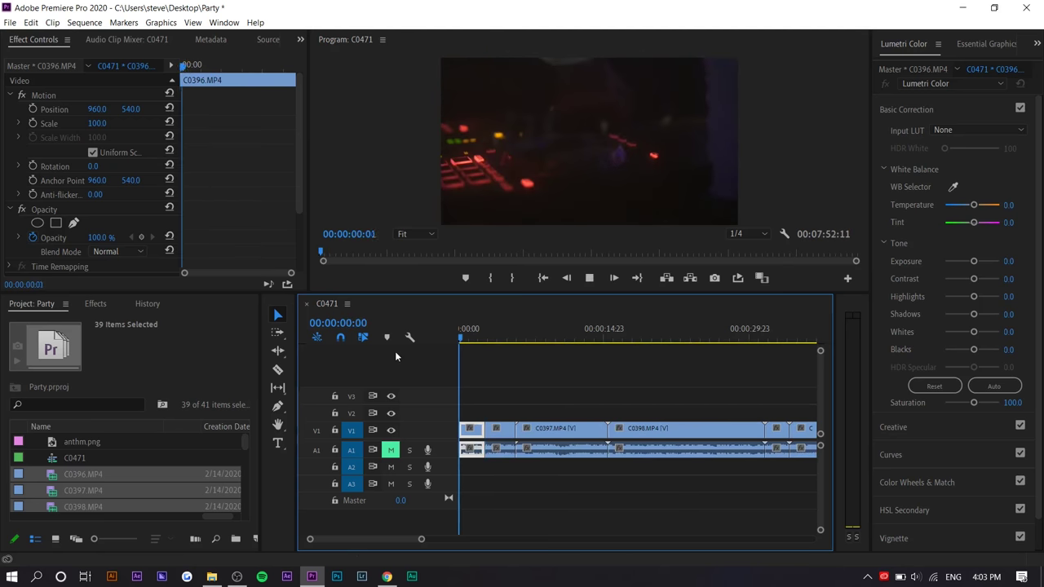
pyautogui.press('space')
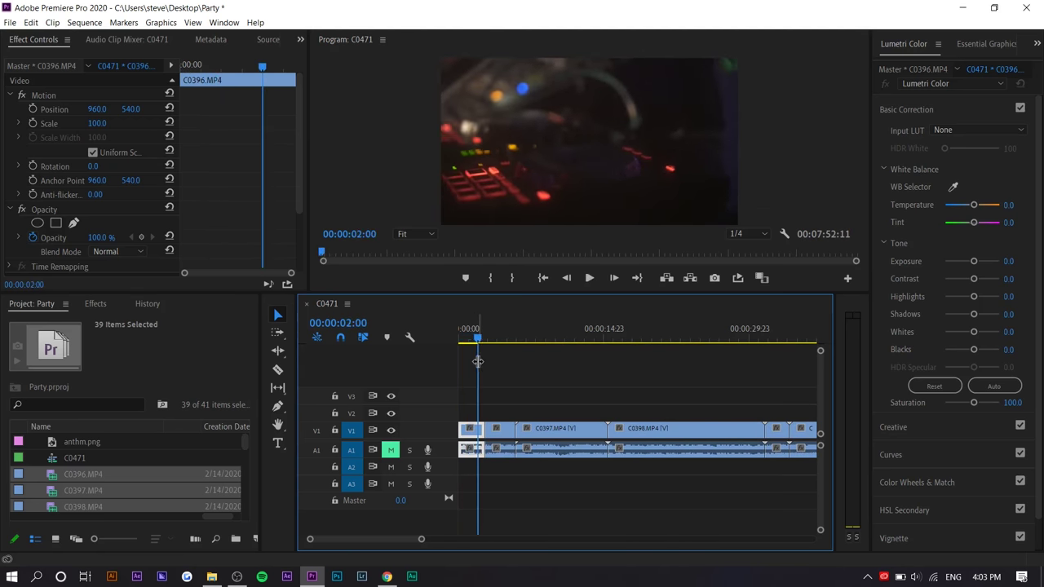
pyautogui.moveTo(478, 338); pyautogui.dragTo(471, 336)
pyautogui.press('w')
pyautogui.press('space')
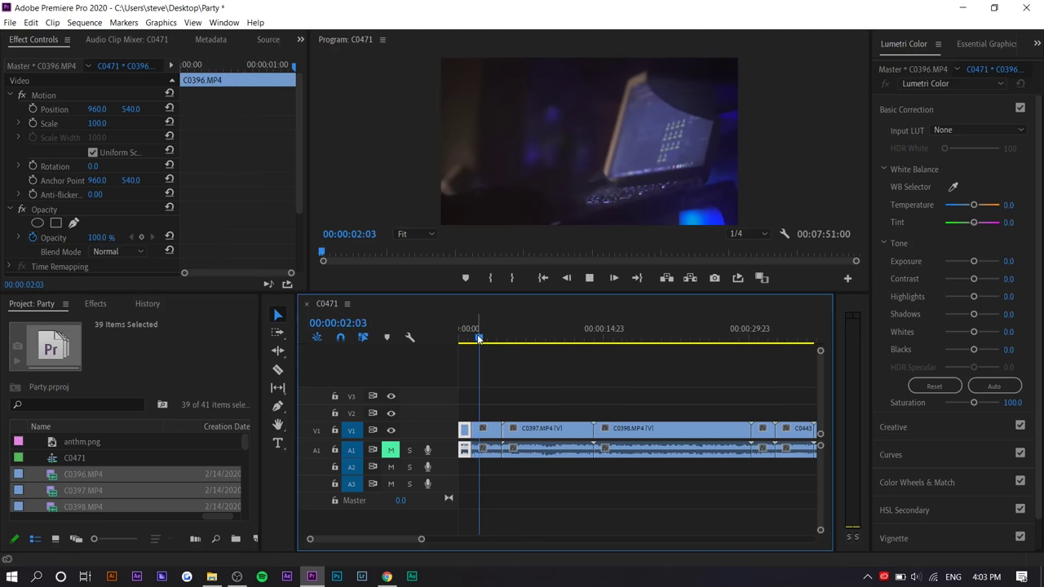
pyautogui.press('w')
pyautogui.press('space')
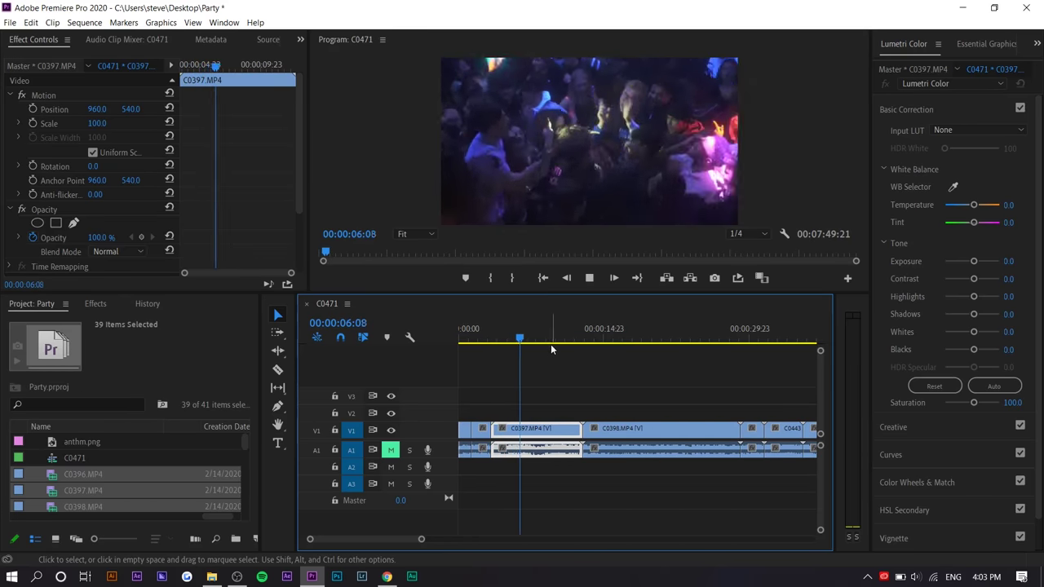
# Ripple-trim C0397.MP4, removing its footage before 00:00:07:07 and then cutting off its unusable tail
pyautogui.moveTo(522, 337)
pyautogui.mouseDown()
pyautogui.moveTo(547, 339)
pyautogui.moveTo(531, 341)
pyautogui.mouseUp()
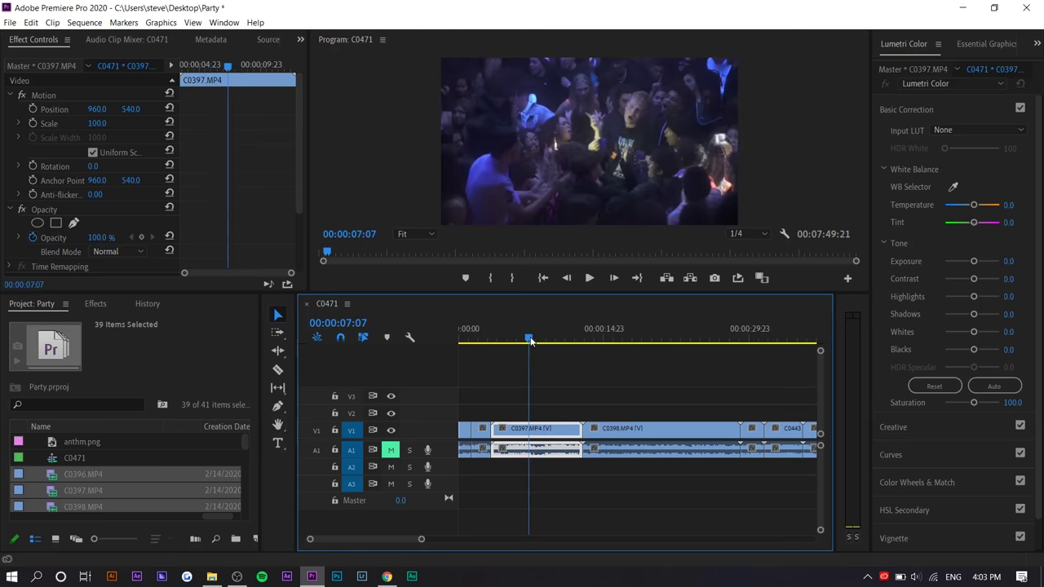
pyautogui.press('q')
pyautogui.press('space')
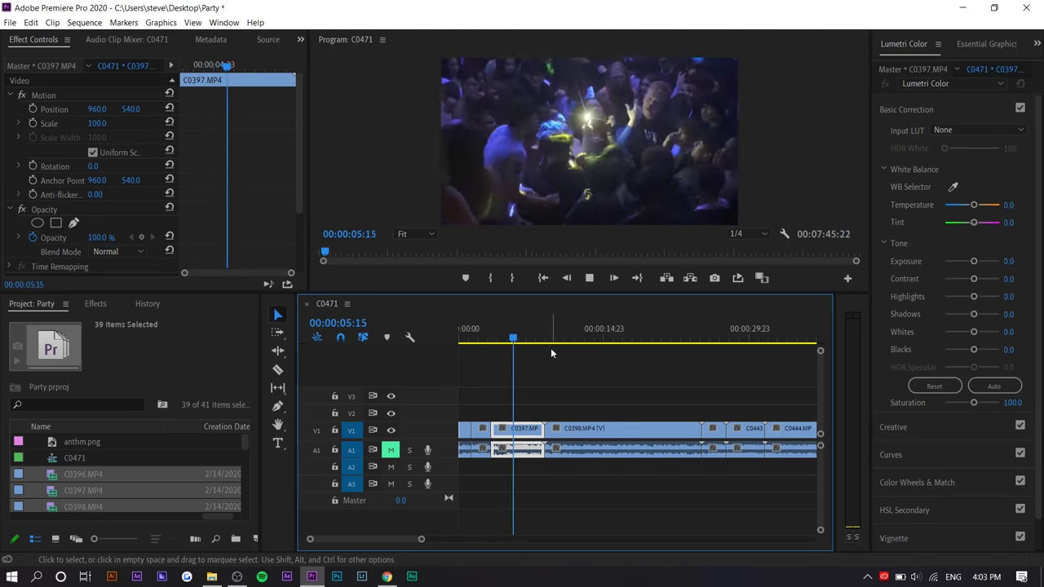
pyautogui.press('w')
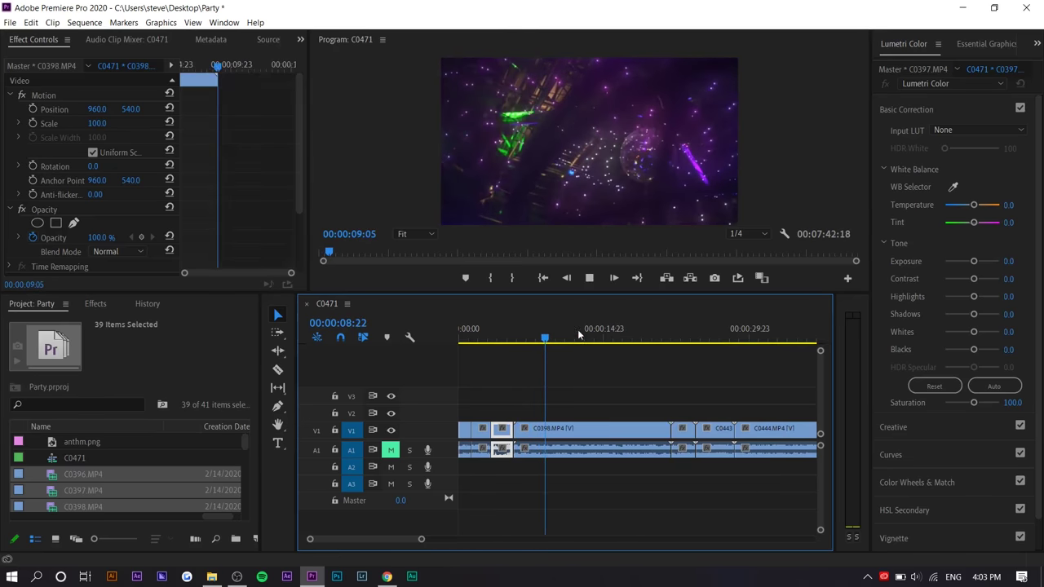
# Review C0398.MP4 and C0399.MP4 and ripple-trim the end of each clip, keeping only a short opening portion
pyautogui.moveTo(618, 339); pyautogui.dragTo(650, 339)
pyautogui.moveTo(550, 353); pyautogui.dragTo(554, 352)
pyautogui.press('w')
pyautogui.press('space')
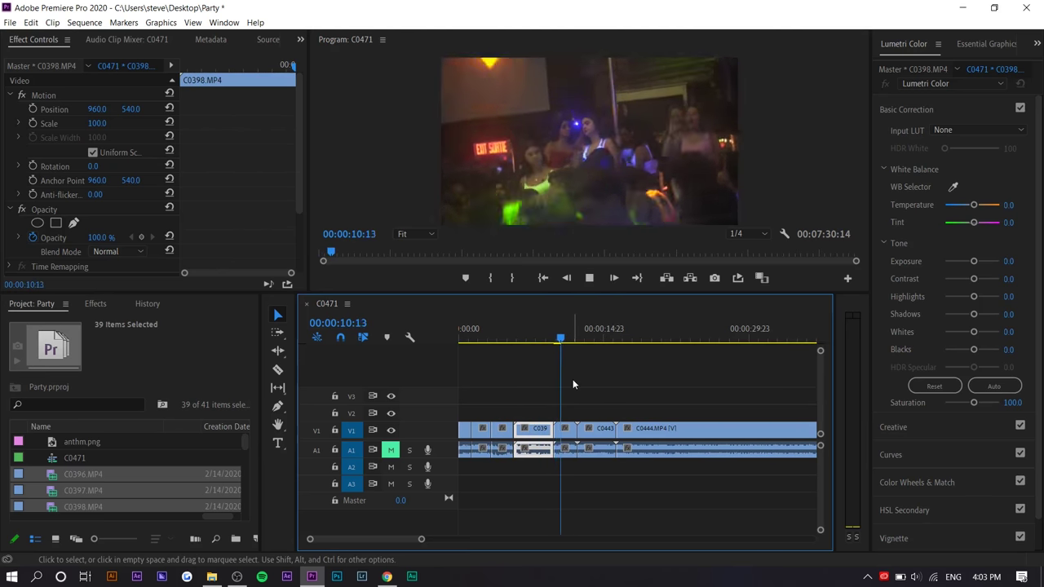
pyautogui.press('w')
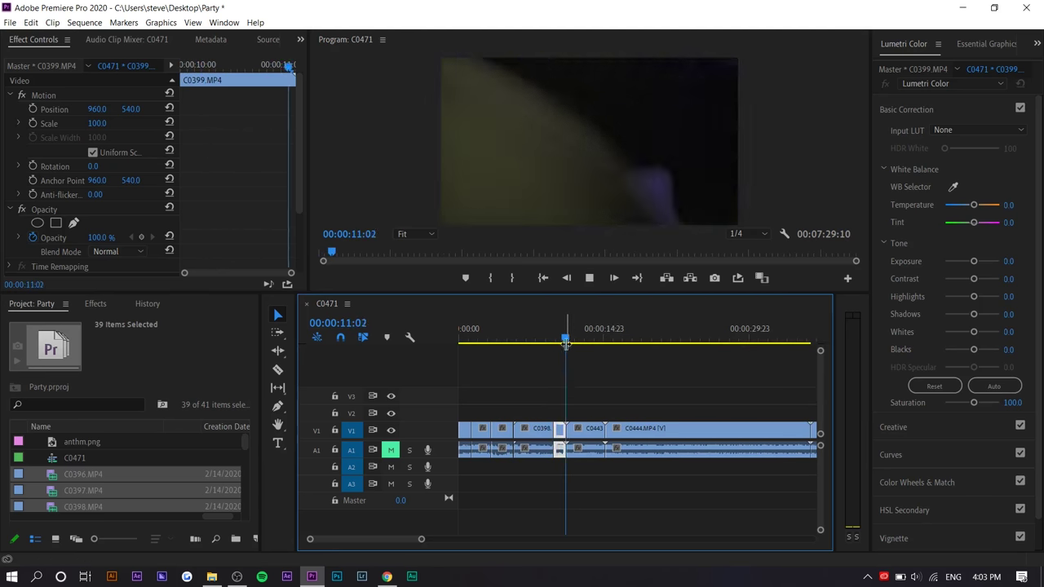
# Try to split C0443.MP4 at 00:00:12:15, and undo the cut
pyautogui.hotkey('ctrl', 'z')
pyautogui.moveTo(563, 336); pyautogui.dragTo(582, 339)
pyautogui.press('w')
pyautogui.press('c')
pyautogui.click(581, 436)
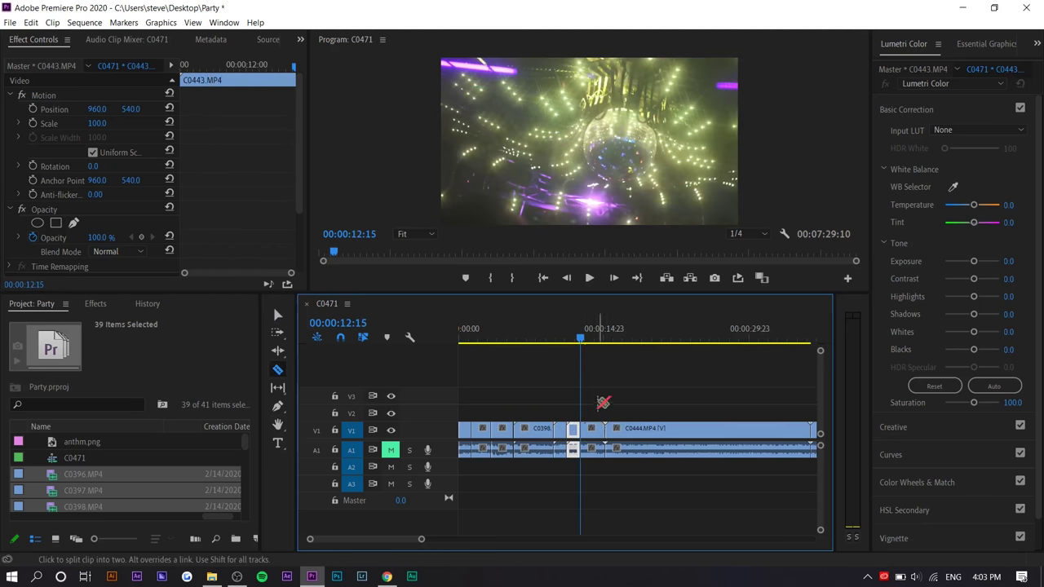
pyautogui.hotkey('ctrl', 'z')
pyautogui.press('v')
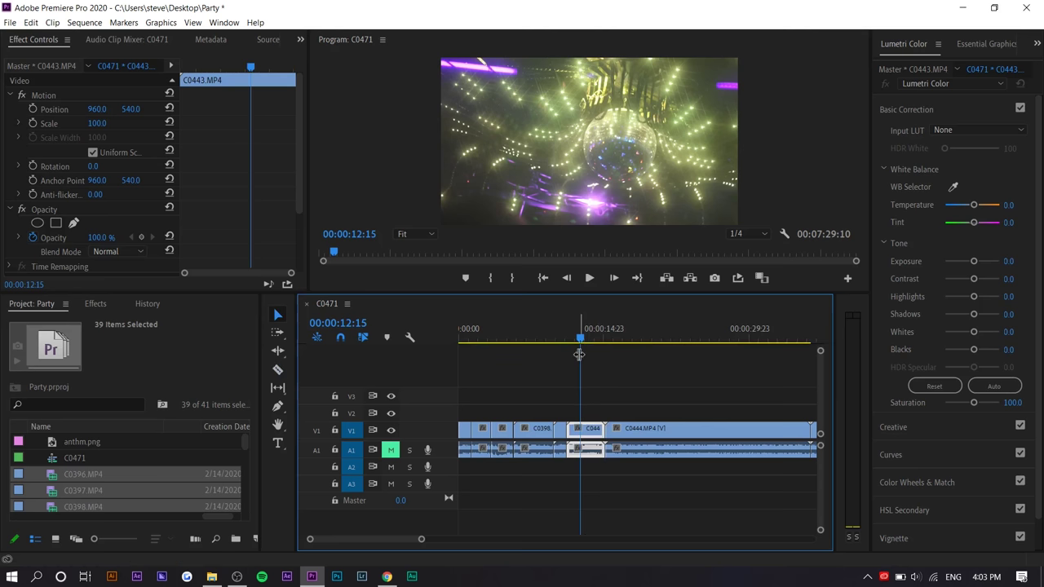
# Ripple-trim C0443.MP4, removing everything in the clip after 00:00:11:21
pyautogui.moveTo(583, 322)
pyautogui.mouseDown()
pyautogui.moveTo(566, 324)
pyautogui.moveTo(575, 328)
pyautogui.mouseUp()
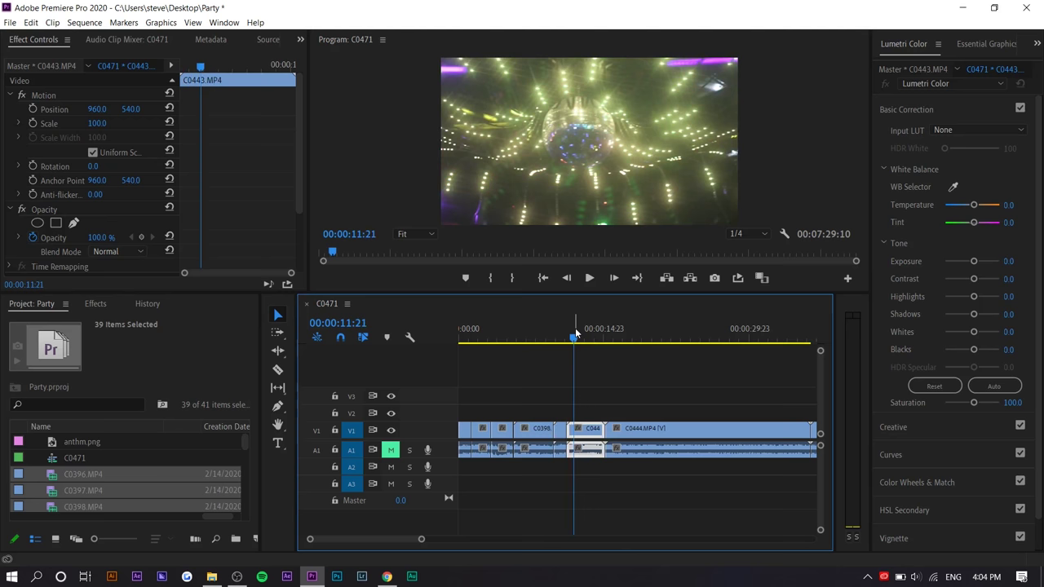
pyautogui.press('w')
pyautogui.press('space')
# Ripple-trim C0444.MP4, removing its footage before 00:00:19:00 and then cutting off its tail after a short usable portion
pyautogui.scroll(-4, 535, 406)
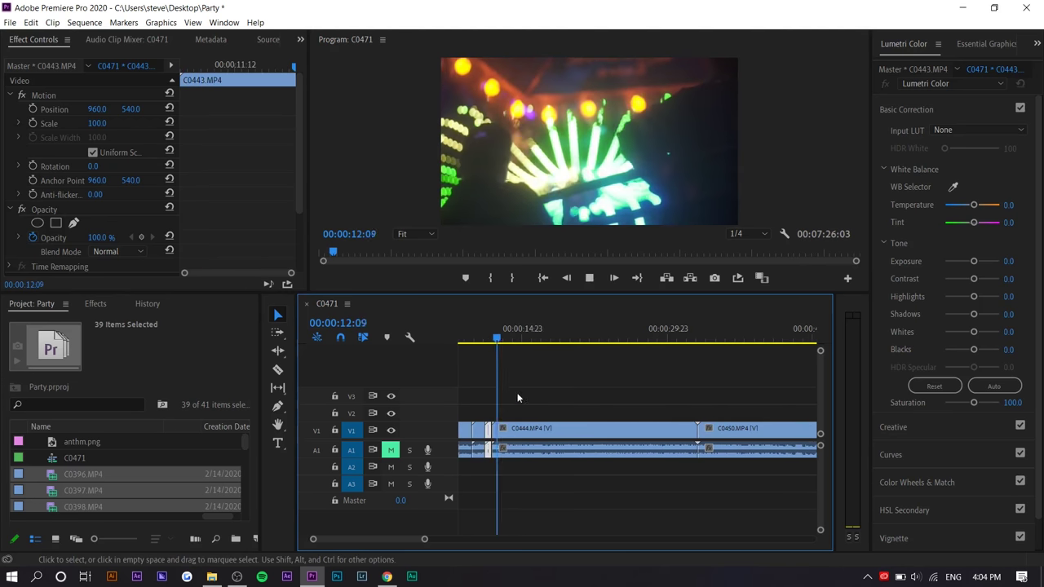
pyautogui.moveTo(525, 334); pyautogui.dragTo(564, 337)
pyautogui.press('q')
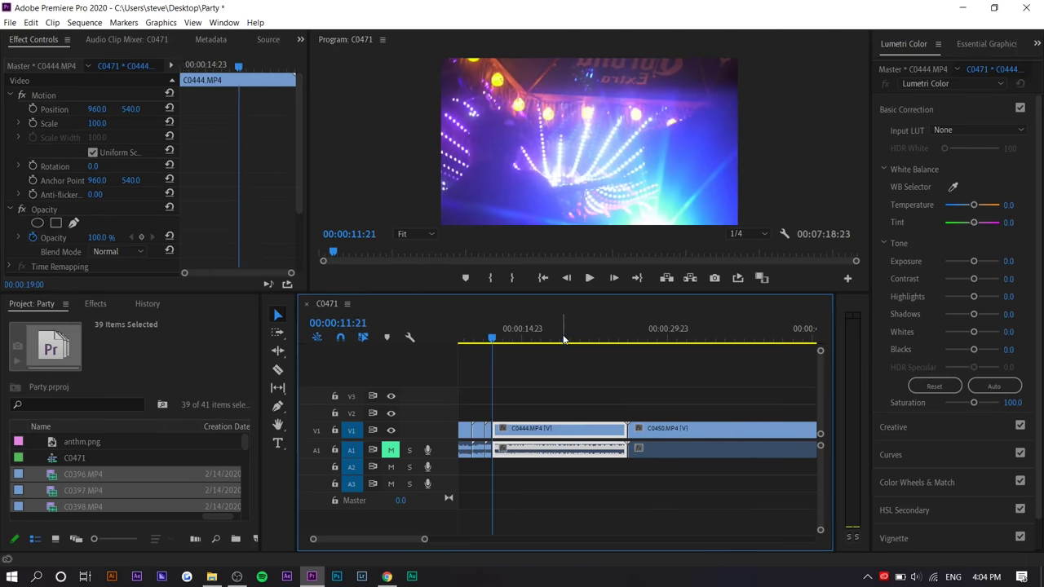
pyautogui.press('space')
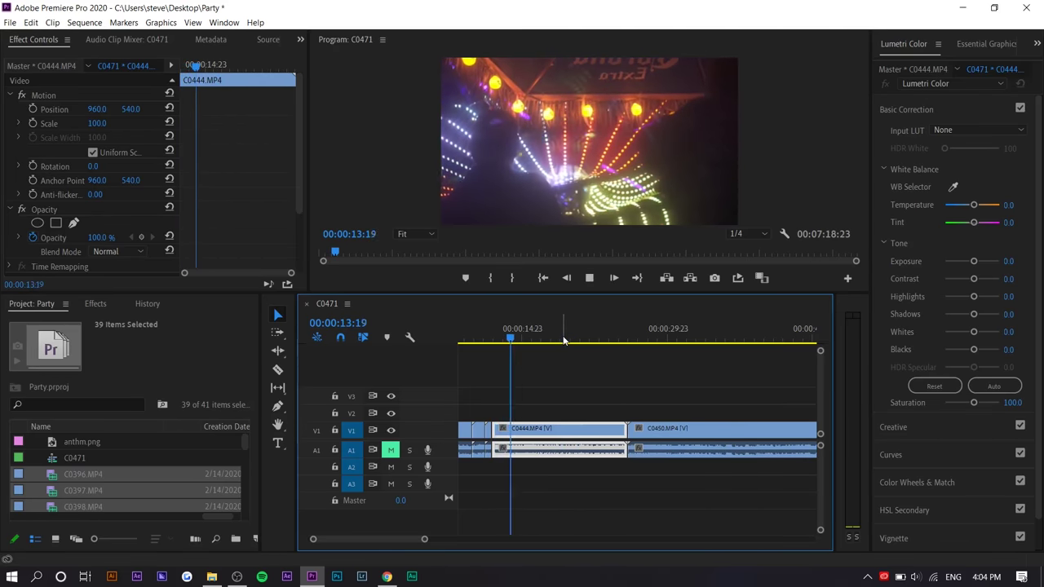
pyautogui.press('space')
pyautogui.press('w')
pyautogui.press('space')
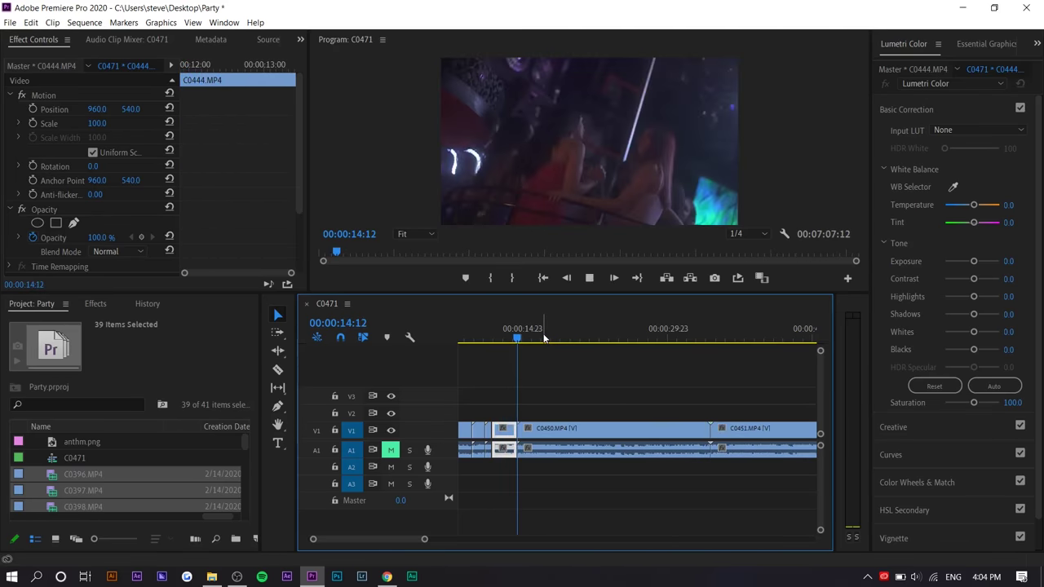
# Ripple-trim C0450.MP4, removing its footage before 00:00:19:07 and then ending the shortened clip at 00:00:18:07
pyautogui.scroll(-1, 496, 394)
pyautogui.moveTo(523, 336); pyautogui.dragTo(542, 338)
pyautogui.press('q')
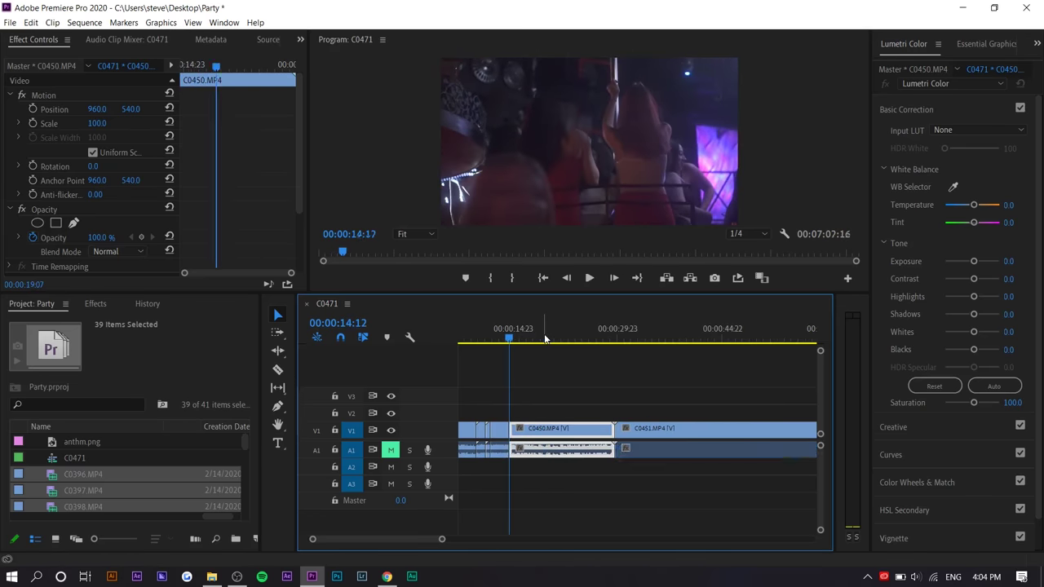
pyautogui.press('space')
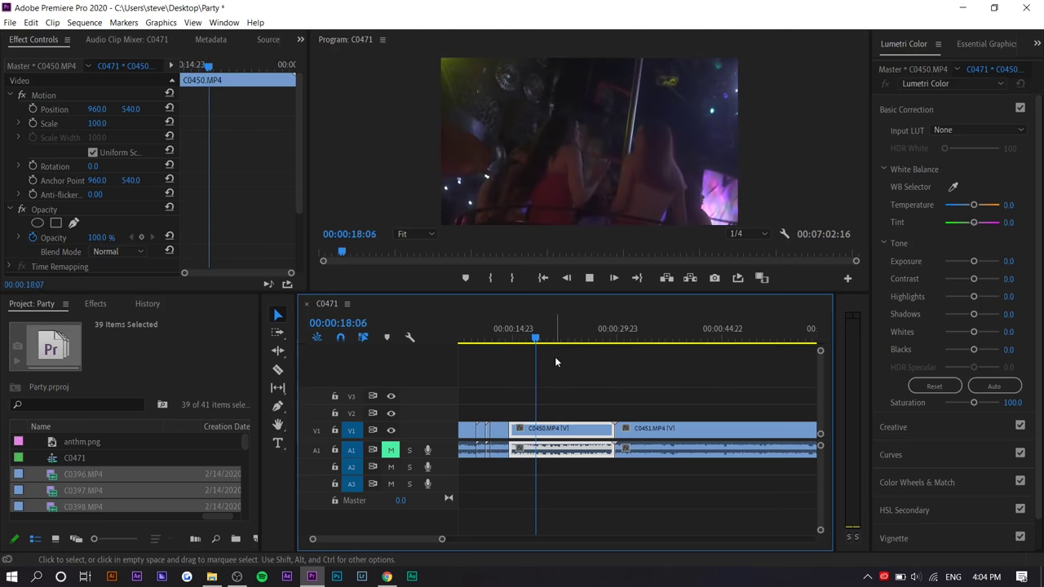
pyautogui.press('space')
pyautogui.press('w')
# Scrub through C0451.MP4 and remove it with its gap, and split C0452.MP4 at 00:00:20:16
pyautogui.press('-')
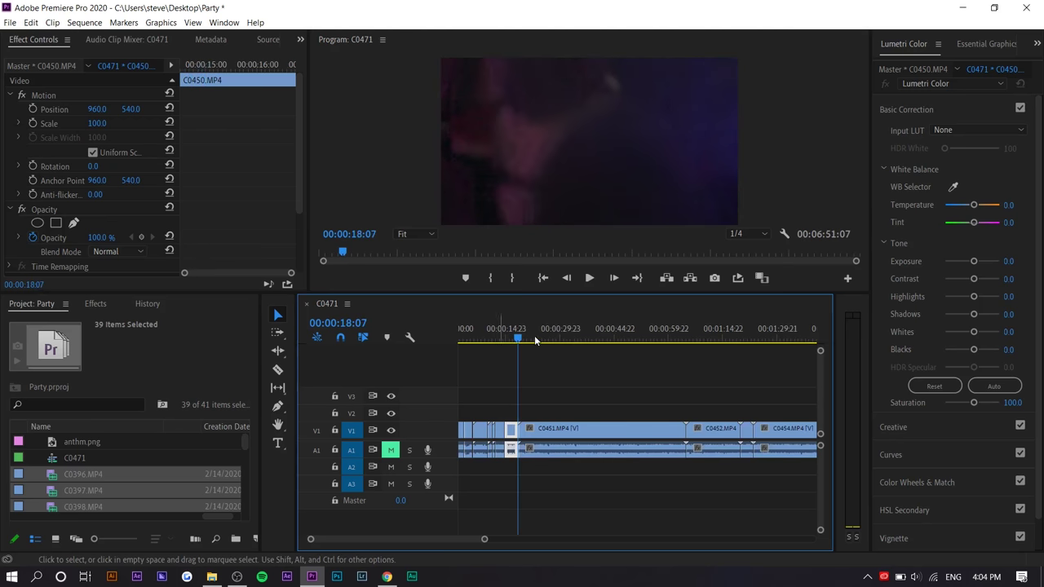
pyautogui.moveTo(530, 341); pyautogui.dragTo(669, 349)
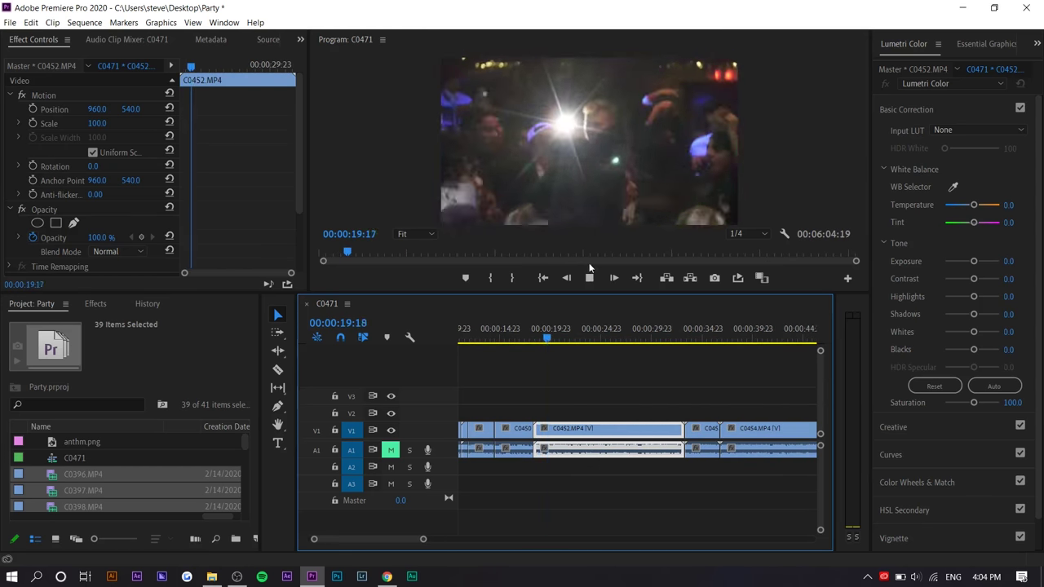
pyautogui.press('space')
pyautogui.press('c')
pyautogui.click(559, 428)
pyautogui.press('v')
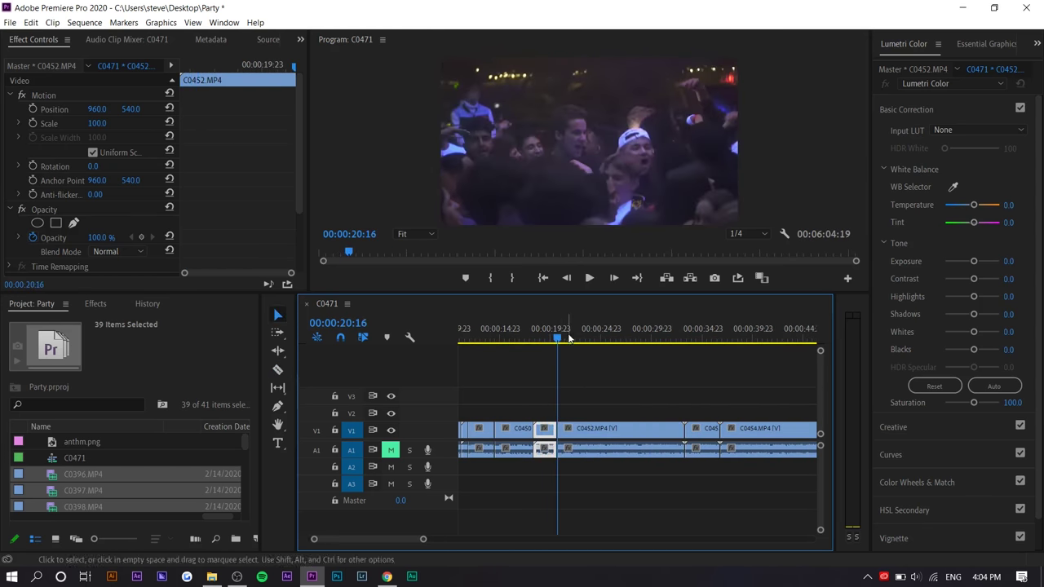
# Ripple-trim the second C0452.MP4 segment, removing its footage before 00:00:25:12 and then its unusable tail
pyautogui.moveTo(570, 338); pyautogui.dragTo(608, 339)
pyautogui.press('q')
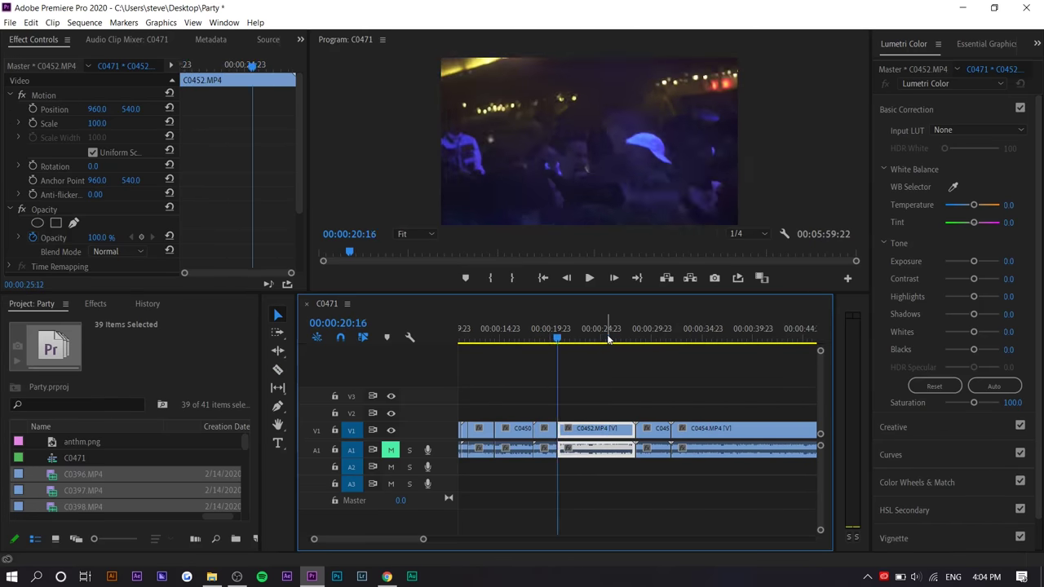
pyautogui.press('space')
pyautogui.press('w')
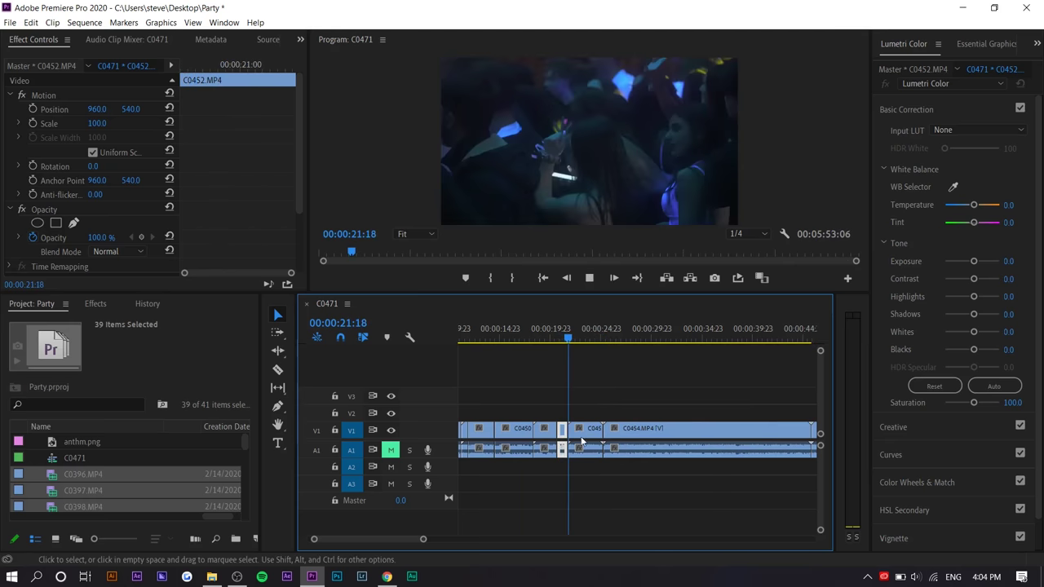
# Play C0453.MP4 and ripple-trim everything in the clip after 00:00:23:10
pyautogui.scroll(2, 608, 399)
pyautogui.press('space')
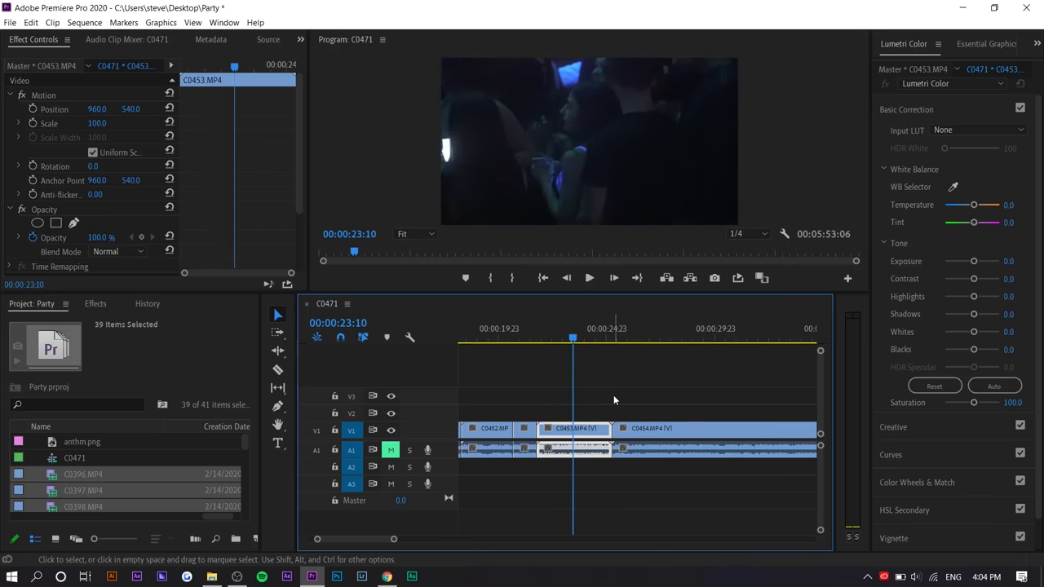
pyautogui.press('w')
# Ripple-trim the start of C0454.MP4, removing its footage before 00:00:26:11
pyautogui.scroll(-3, 479, 406)
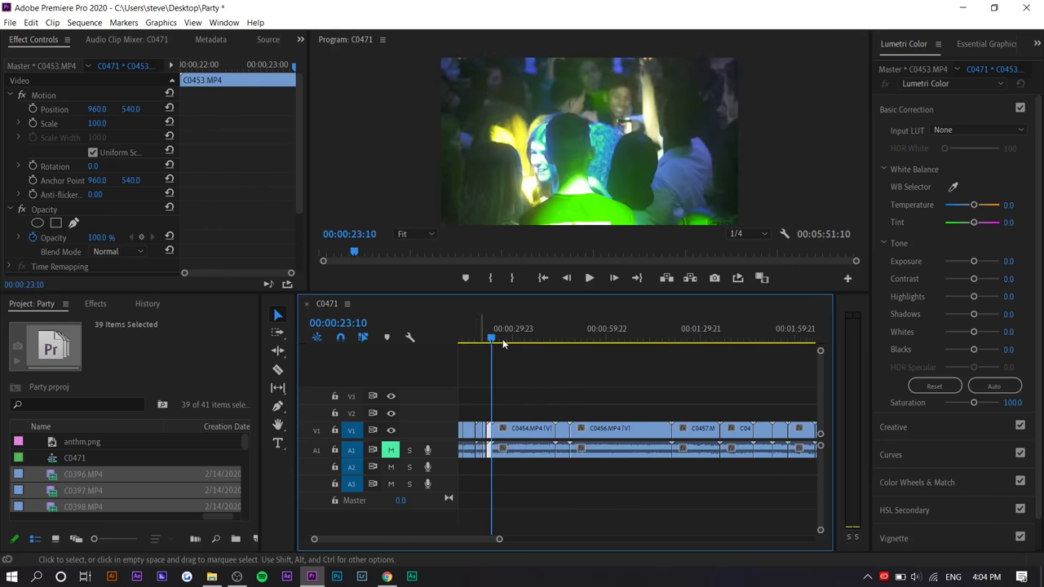
pyautogui.moveTo(503, 341)
pyautogui.mouseDown()
pyautogui.moveTo(512, 340)
pyautogui.moveTo(503, 340)
pyautogui.mouseUp()
pyautogui.scroll(1, 496, 397)
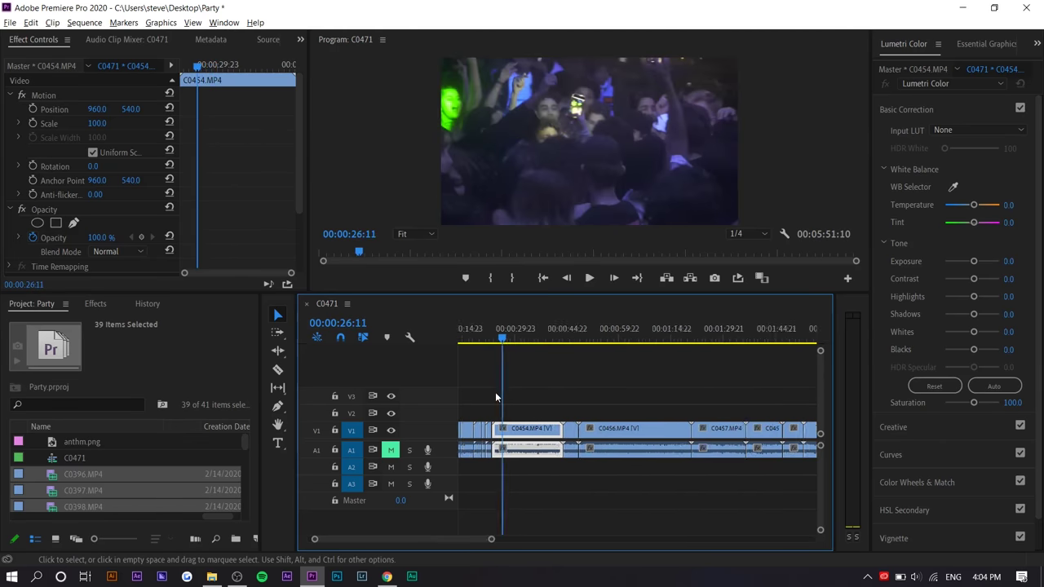
pyautogui.press('q')
# Split C0454.MP4 at about 00:00:26:11 and ripple-trim the start of the second segment up to 00:00:32:08
pyautogui.press('space')
pyautogui.scroll(3, 543, 394)
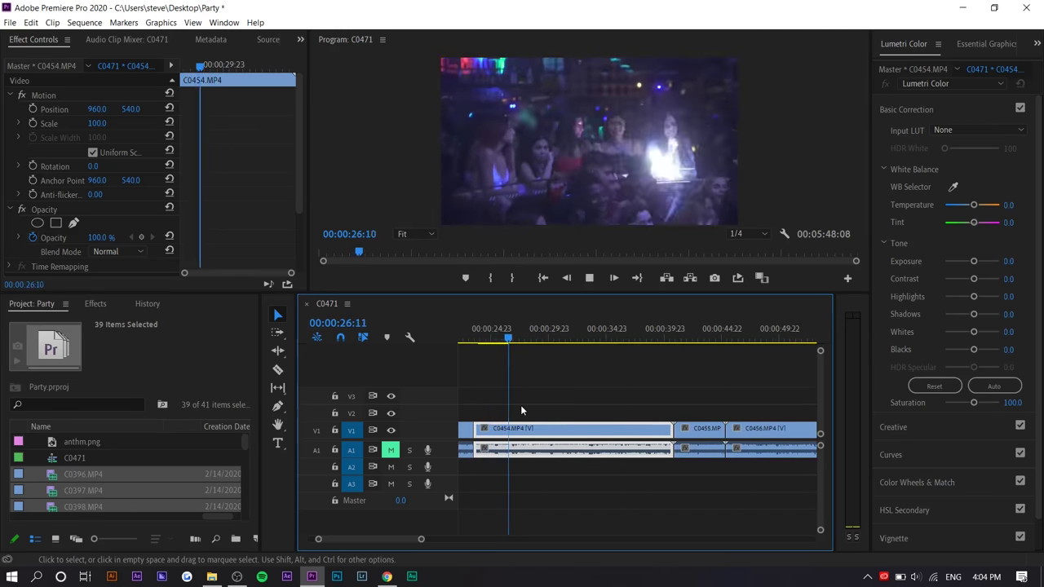
pyautogui.press('space')
pyautogui.press('c')
pyautogui.click(510, 431)
pyautogui.press('v')
pyautogui.moveTo(517, 341); pyautogui.dragTo(576, 336)
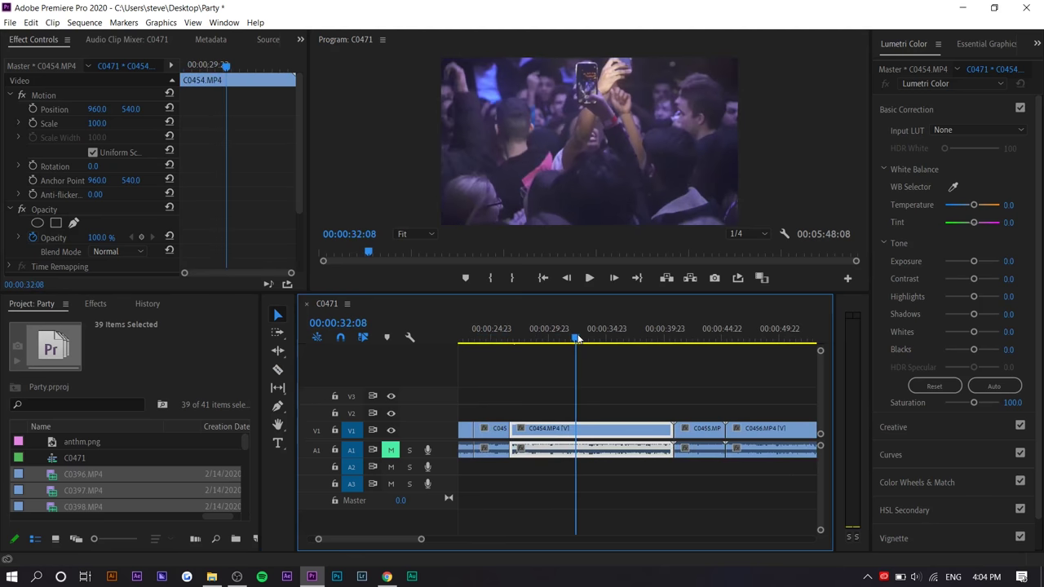
pyautogui.press('q')
# Split the second C0454.MP4 segment at 00:00:29:11 and ripple-trim the unusable start of the remaining segment
pyautogui.press('space')
pyautogui.scroll(3, 479, 418)
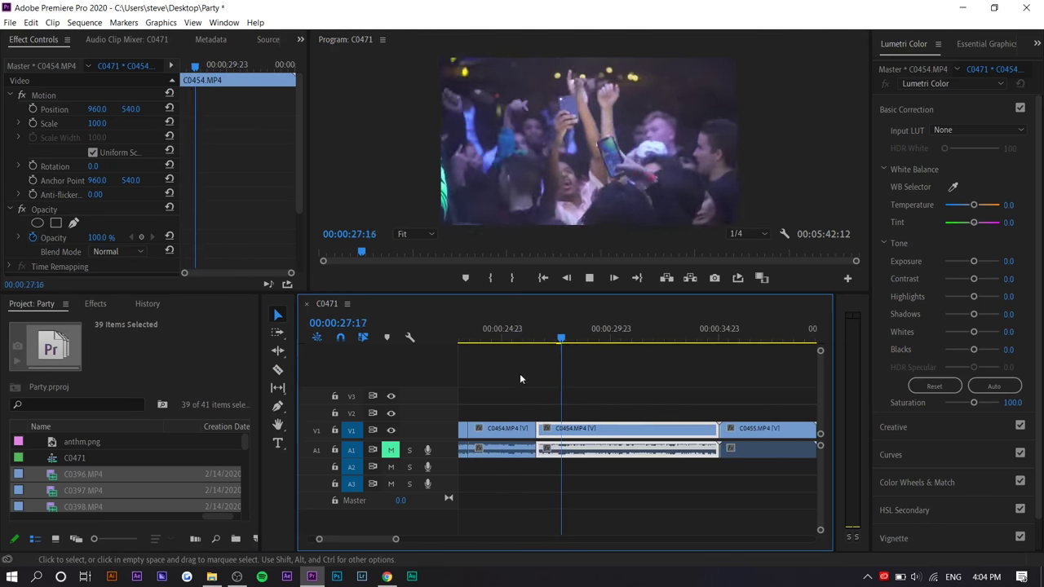
pyautogui.press('space')
pyautogui.press('c')
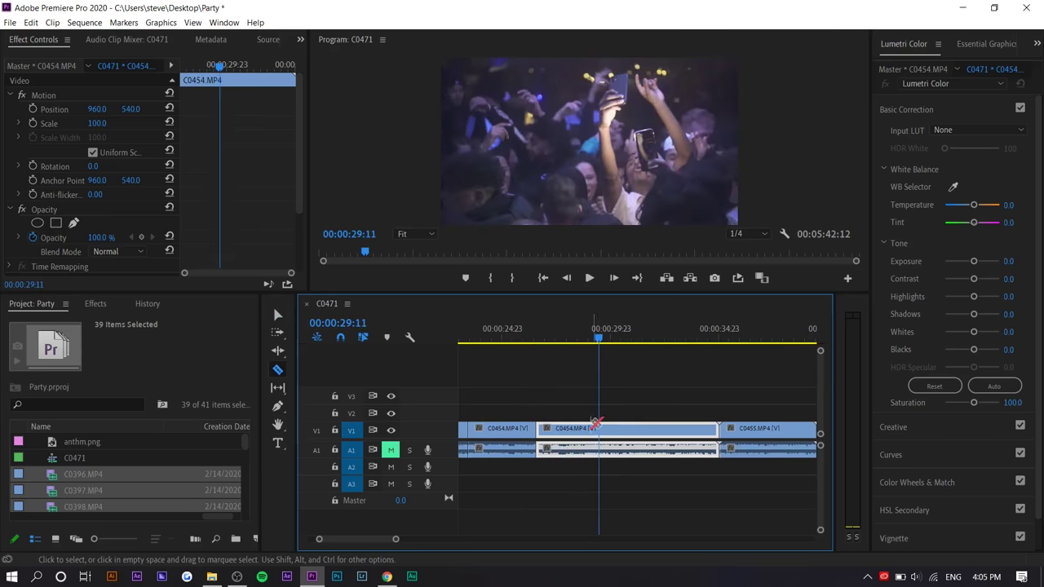
pyautogui.click(599, 430)
pyautogui.press('v')
pyautogui.moveTo(614, 341); pyautogui.dragTo(665, 341)
pyautogui.press('q')
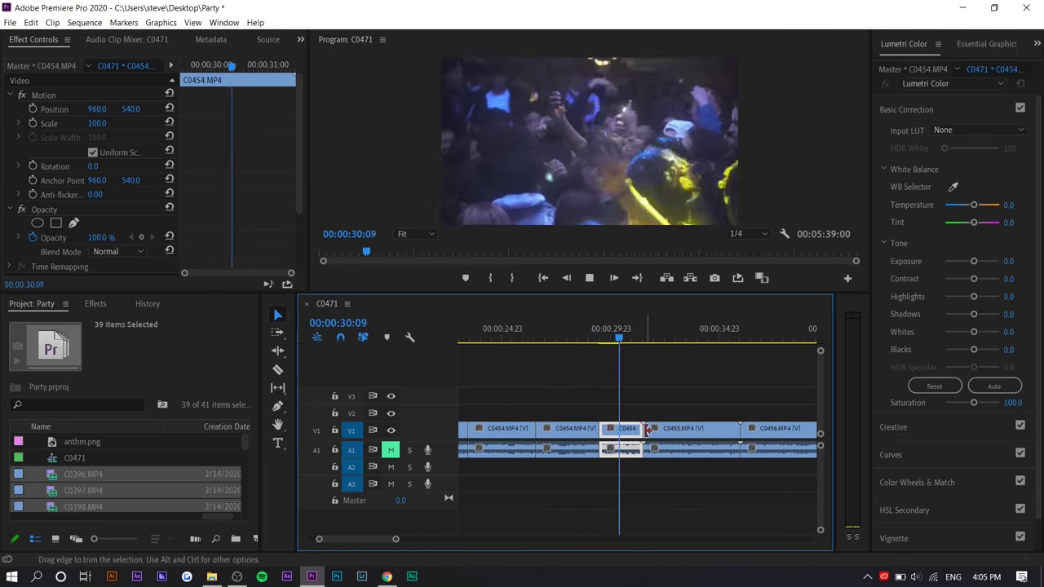
# Ripple-trim the end of the last C0454.MP4 segment and shorten it slightly further
pyautogui.press('w')
pyautogui.press('space')
pyautogui.scroll(-2, 619, 428)
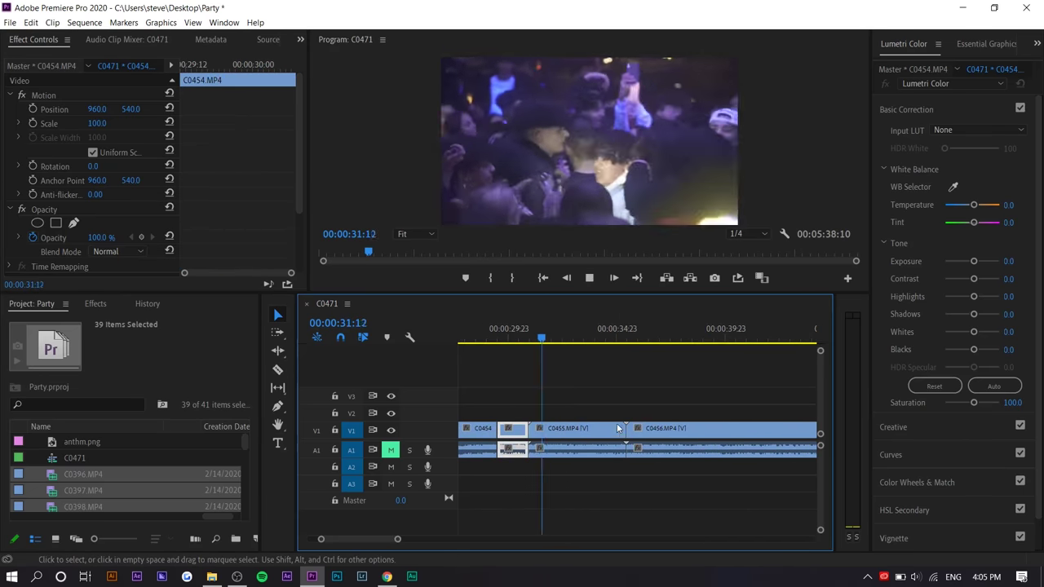
pyautogui.click(523, 341)
pyautogui.press('w')
# Check the footage of C0455.MP4 and ripple-delete the whole clip
pyautogui.click(609, 340)
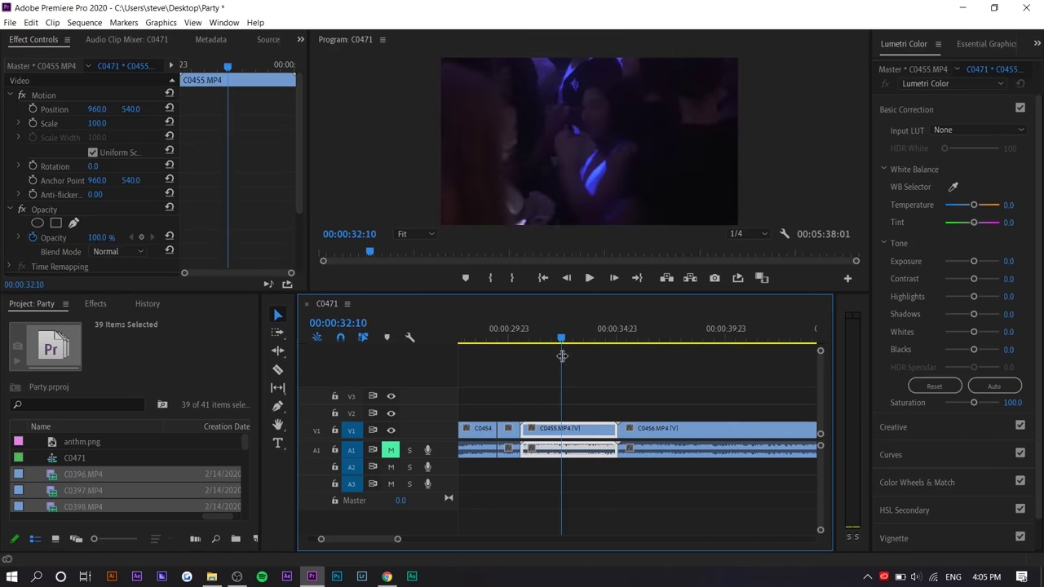
pyautogui.hotkey('shift', 'Delete')
# Play C0456.MP4 from its start and split it at 00:00:35:05
pyautogui.click(556, 341)
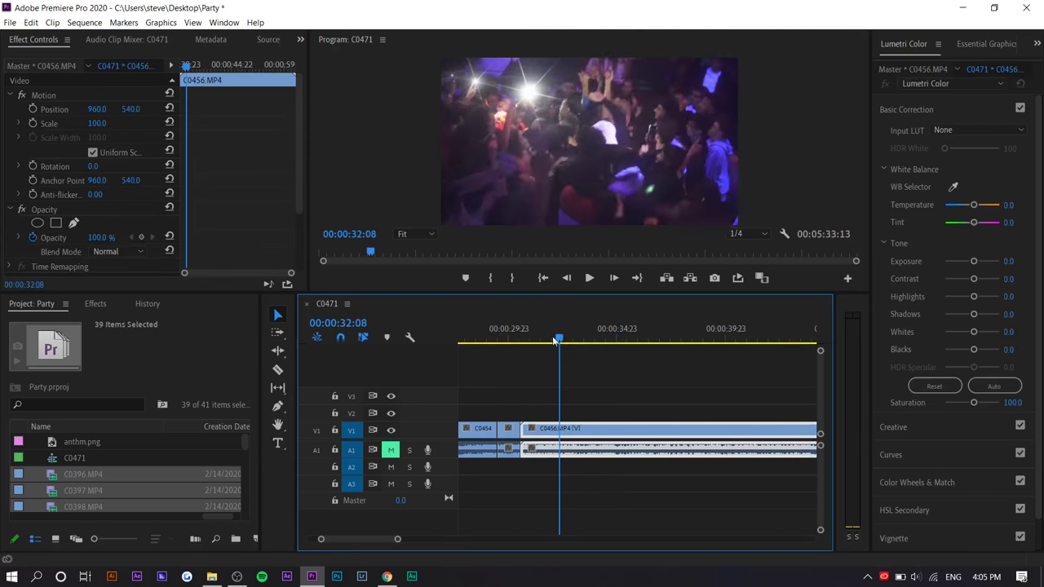
pyautogui.press('space')
pyautogui.scroll(-2, 522, 422)
pyautogui.scroll(-1, 561, 418)
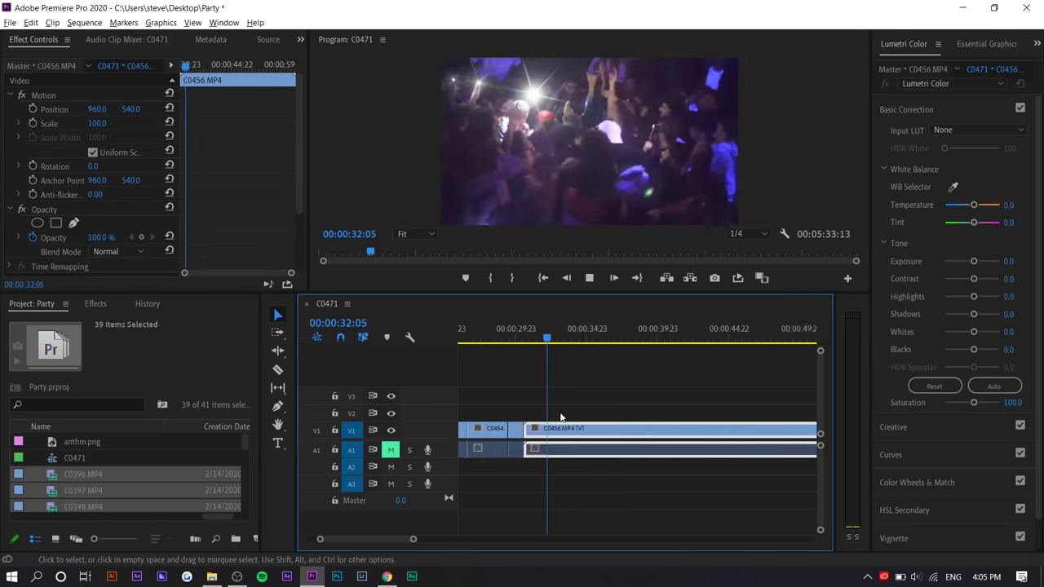
pyautogui.click(623, 388)
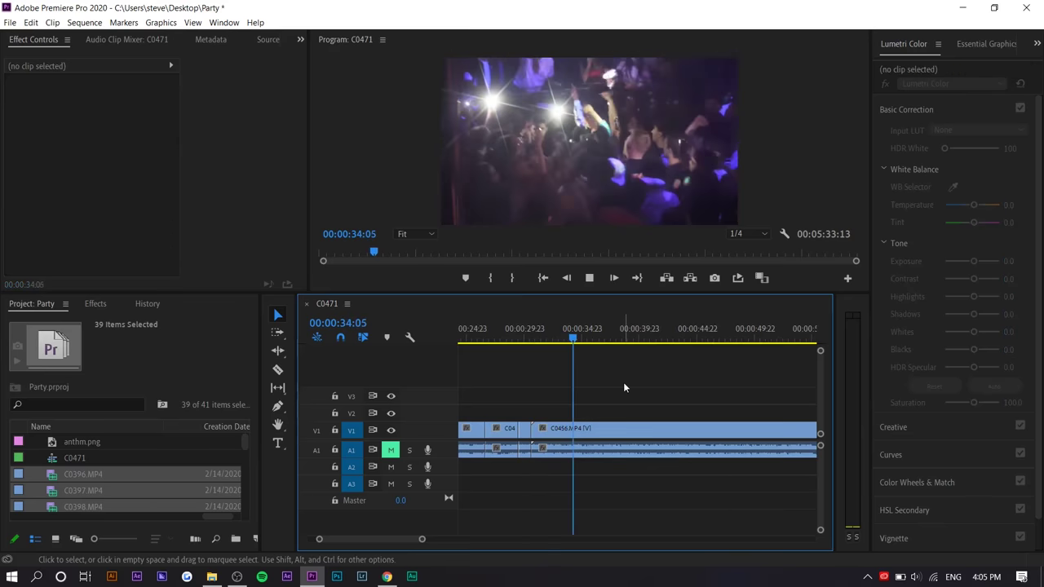
pyautogui.press('space')
pyautogui.press('c')
pyautogui.click(585, 427)
pyautogui.press('v')
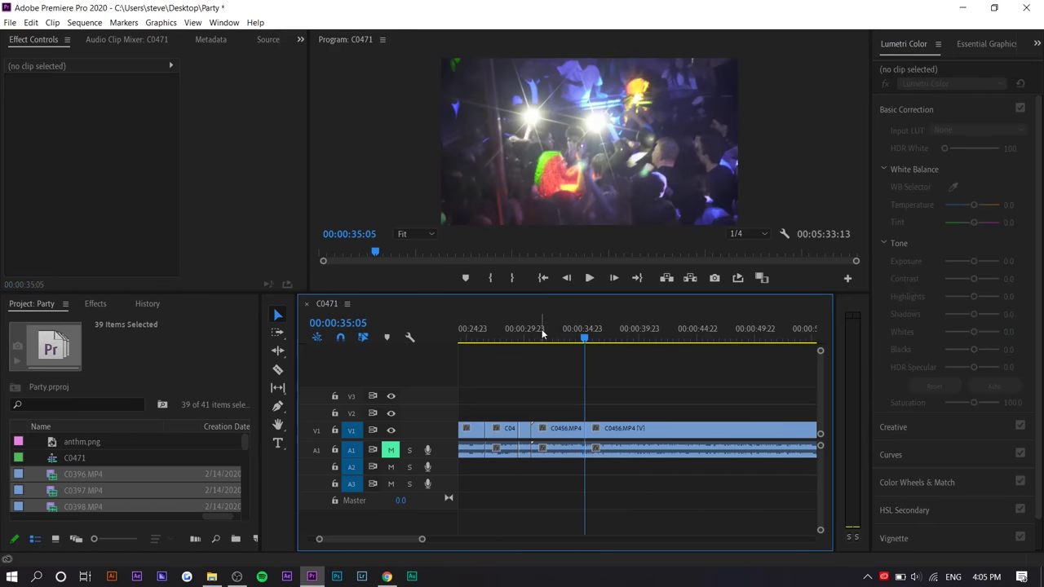
# Scrub through the second C0456.MP4 segment and ripple-trim its start up to 00:00:51:21
pyautogui.click(541, 332)
pyautogui.moveTo(542, 334); pyautogui.dragTo(665, 338)
pyautogui.scroll(-3, 583, 378)
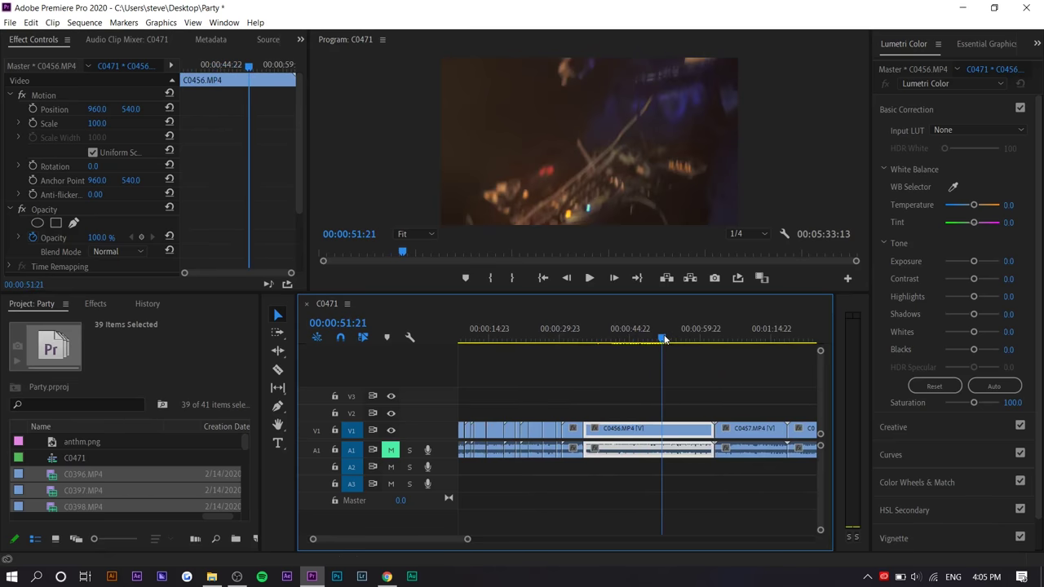
pyautogui.press('q')
pyautogui.press('space')
pyautogui.scroll(2, 629, 395)
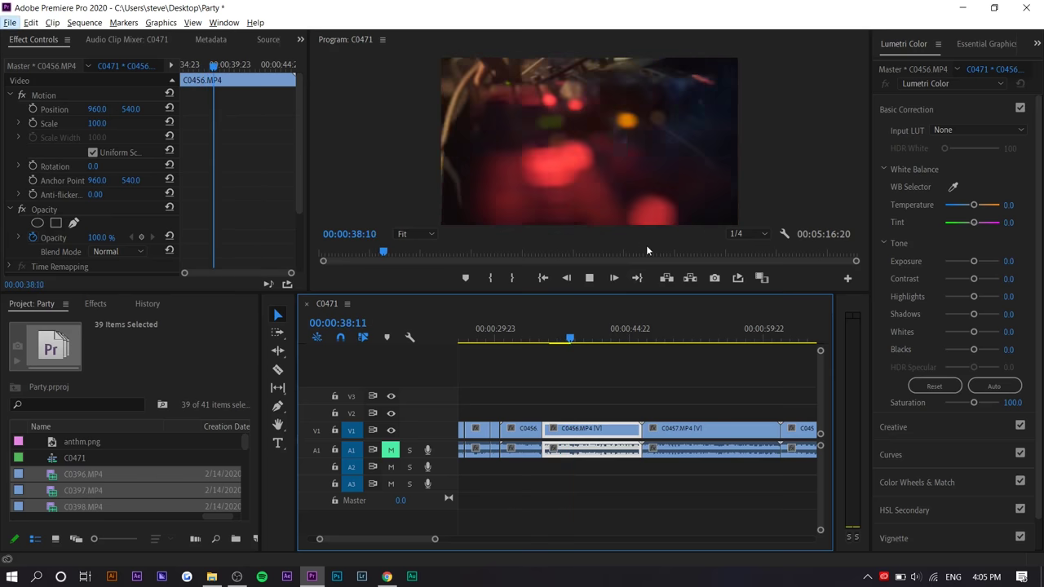
# Ripple-trim the end of the second C0456.MP4 segment at about 00:00:41
pyautogui.press('space')
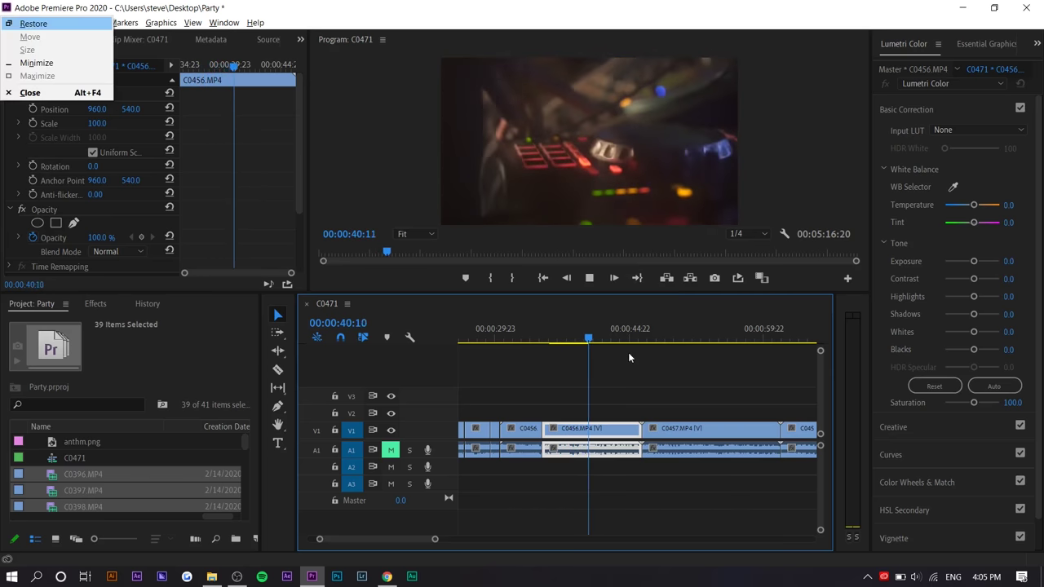
pyautogui.click(639, 410)
pyautogui.press('w')
pyautogui.press('space')
pyautogui.scroll(-2, 604, 400)
pyautogui.scroll(2, 581, 403)
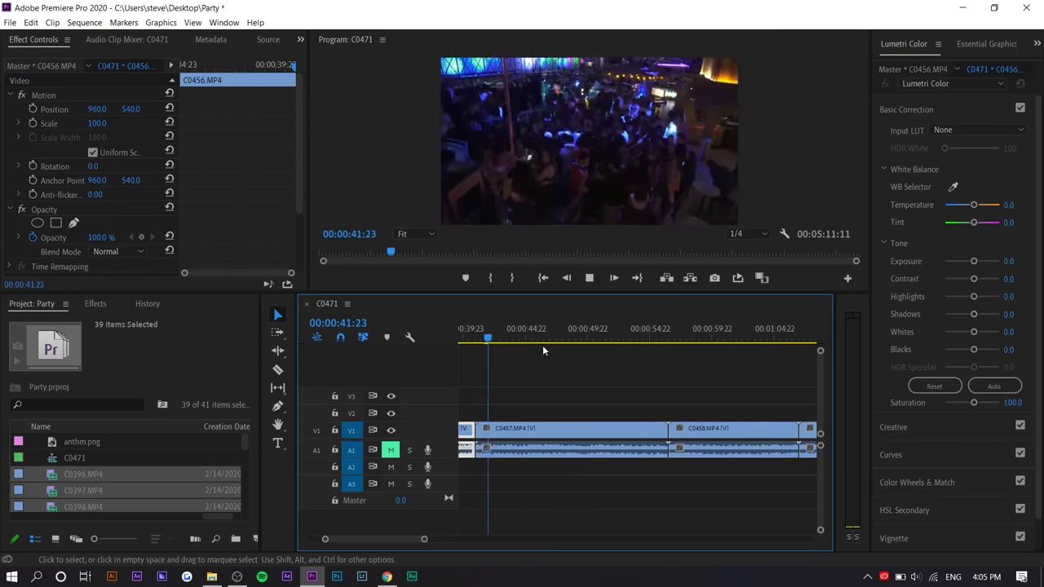
# Ripple-trim the unusable start of C0457.MP4 and play the remaining footage
pyautogui.moveTo(538, 334); pyautogui.dragTo(552, 331)
pyautogui.press('space')
pyautogui.press('Up')
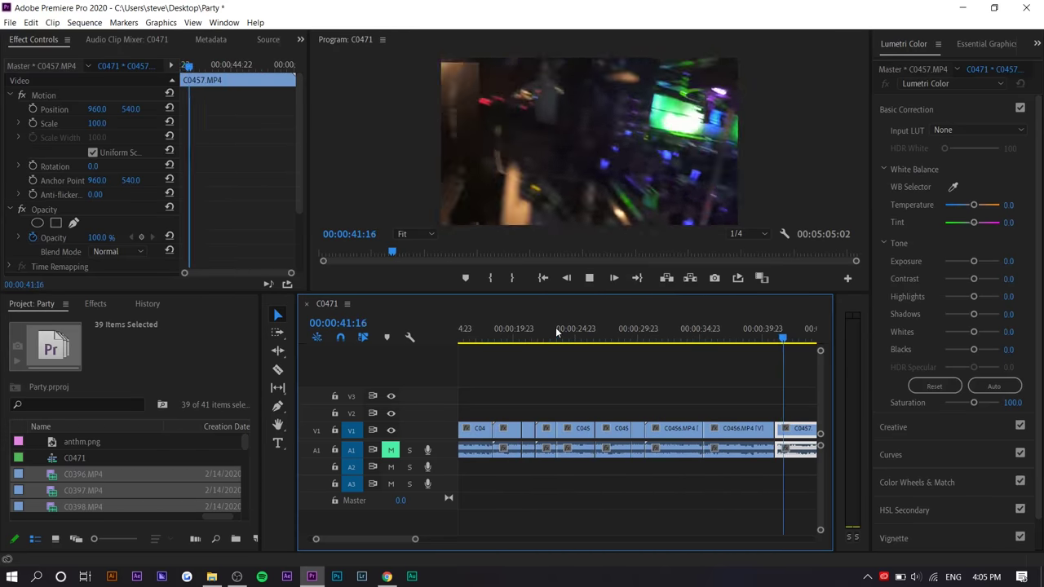
pyautogui.press('space')
pyautogui.scroll(-2, 517, 384)
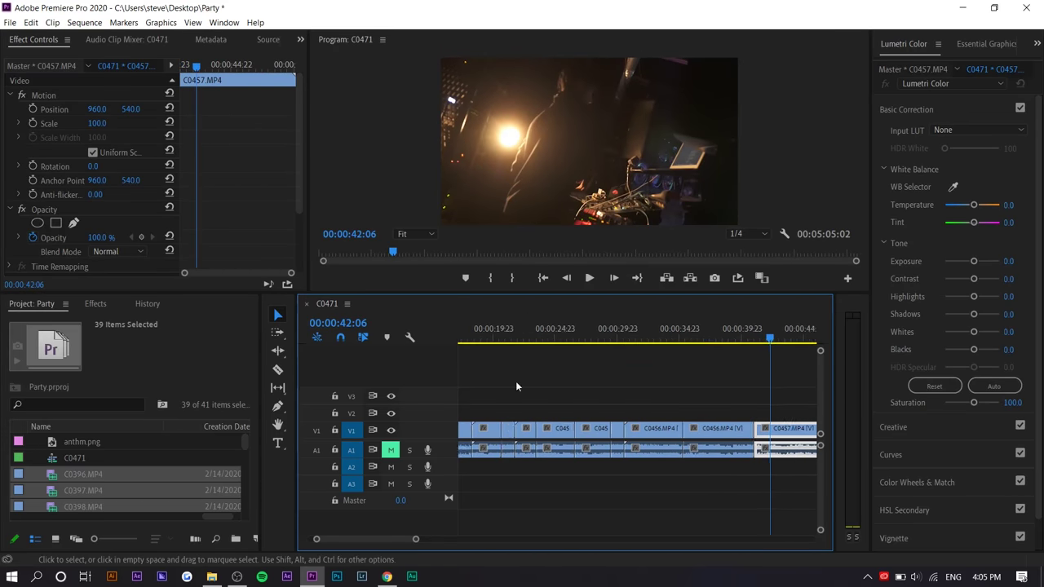
# Replay the start of C0457.MP4 and ripple-trim its end at 00:00:42:14
pyautogui.click(649, 336)
pyautogui.moveTo(649, 336); pyautogui.dragTo(698, 341)
pyautogui.press('space')
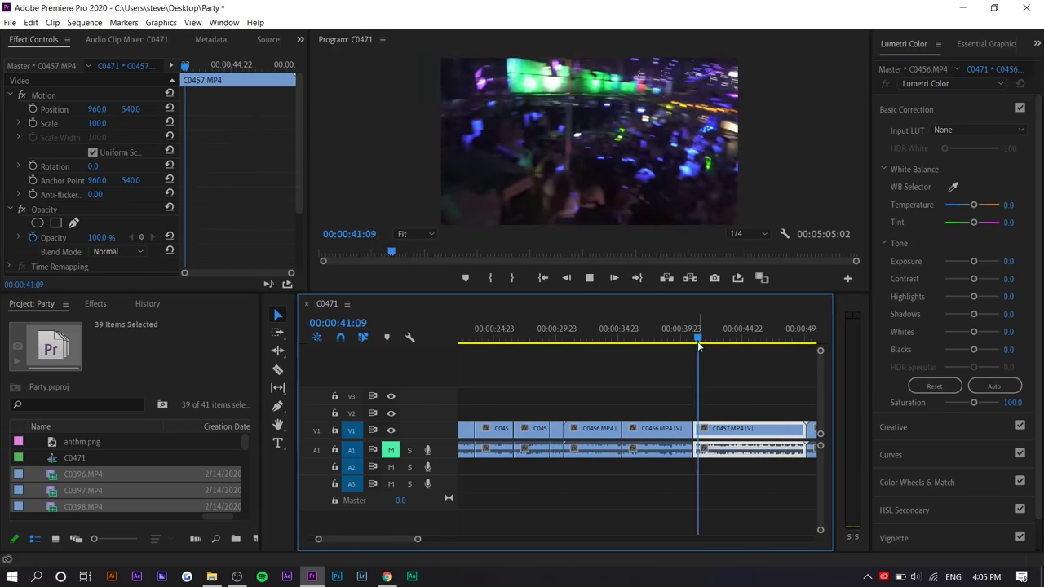
pyautogui.scroll(-2, 604, 407)
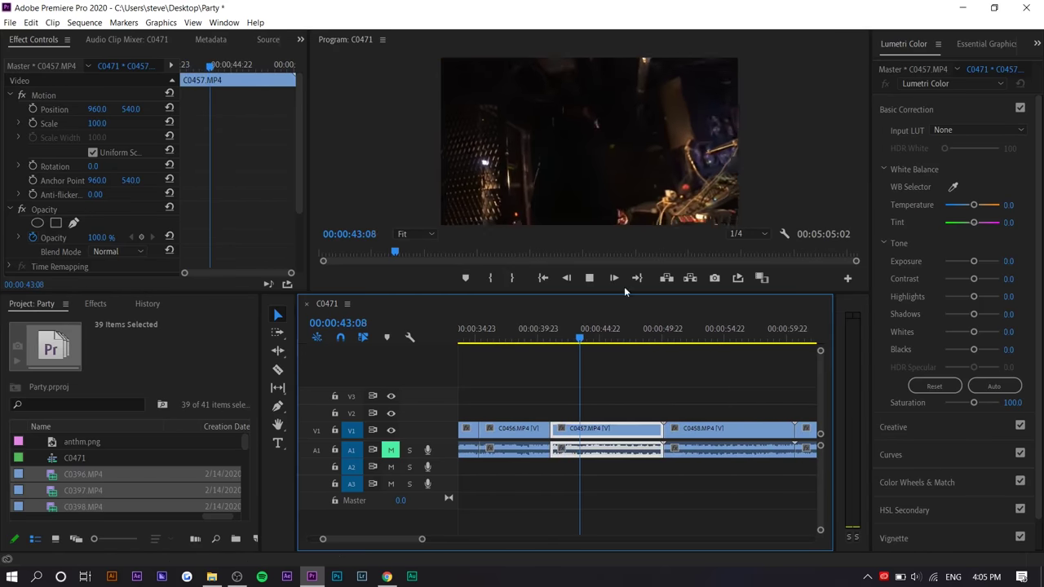
pyautogui.moveTo(592, 329); pyautogui.dragTo(572, 335)
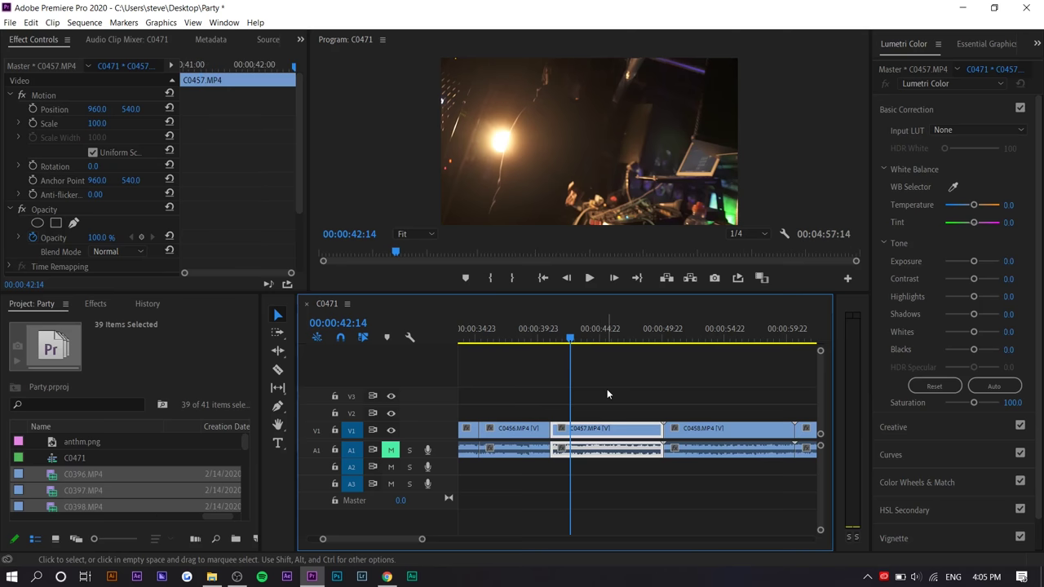
# Check the footage of C0458.MP4 and split the clip at 00:00:44:17
pyautogui.press('Down')
pyautogui.click(540, 335)
pyautogui.press('space')
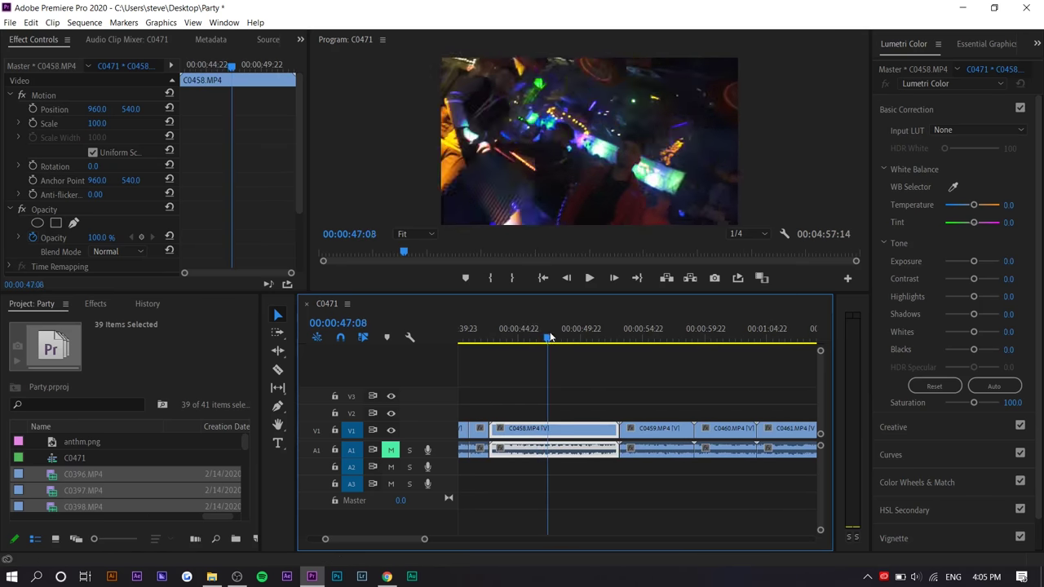
pyautogui.click(503, 334)
pyautogui.press('space')
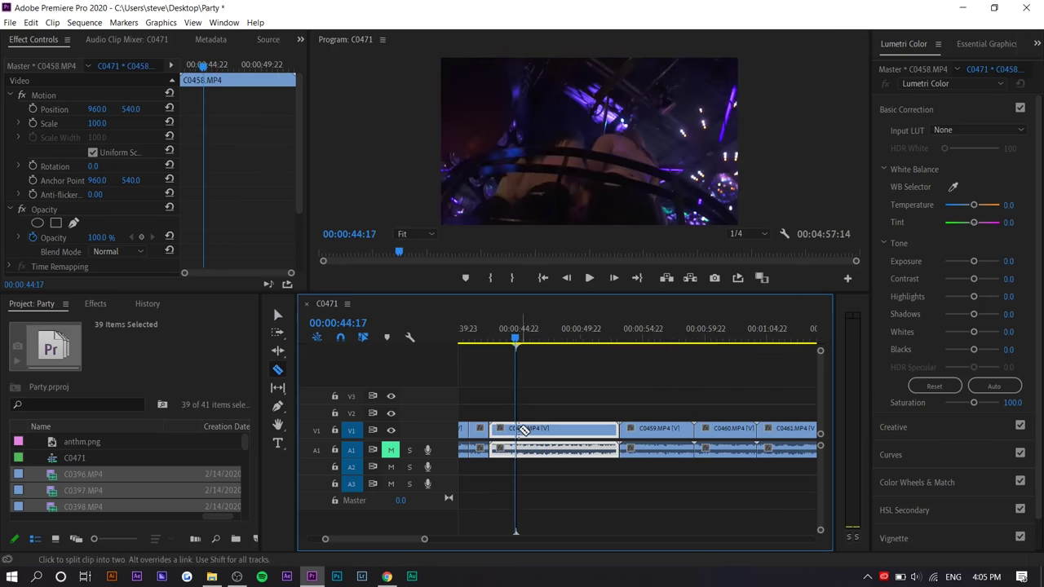
pyautogui.hotkey('ctrl', 'k')
# Ripple-trim the unusable start of the second C0458.MP4 segment and its end at 00:00:47:15
pyautogui.moveTo(528, 338); pyautogui.dragTo(564, 339)
pyautogui.press('q')
pyautogui.press('space')
pyautogui.keyDown('alt'); pyautogui.scroll(1, 571, 384); pyautogui.keyUp('alt')
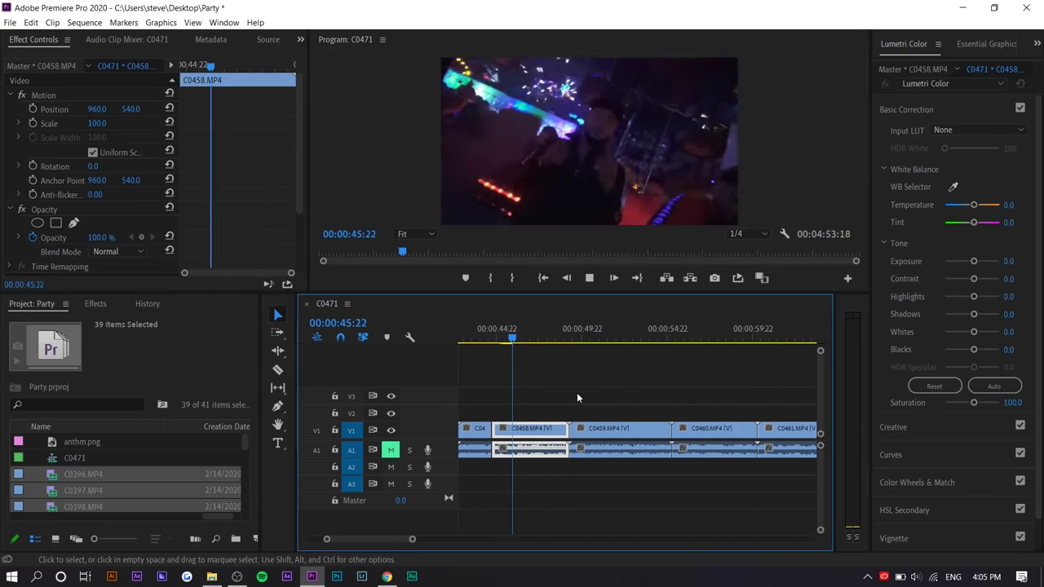
pyautogui.press('w')
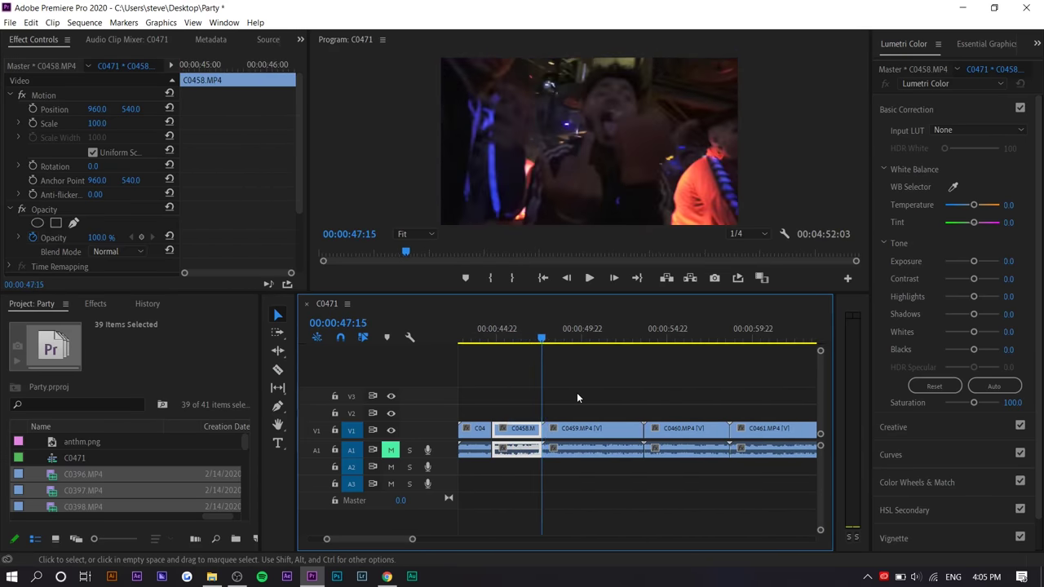
# Check the footage of C0459.MP4, then delete the whole clip and close the gap it leaves
pyautogui.press('space')
pyautogui.scroll(-1, 536, 416)
pyautogui.scroll(10, 539, 400)
pyautogui.scroll(-3, 689, 365)
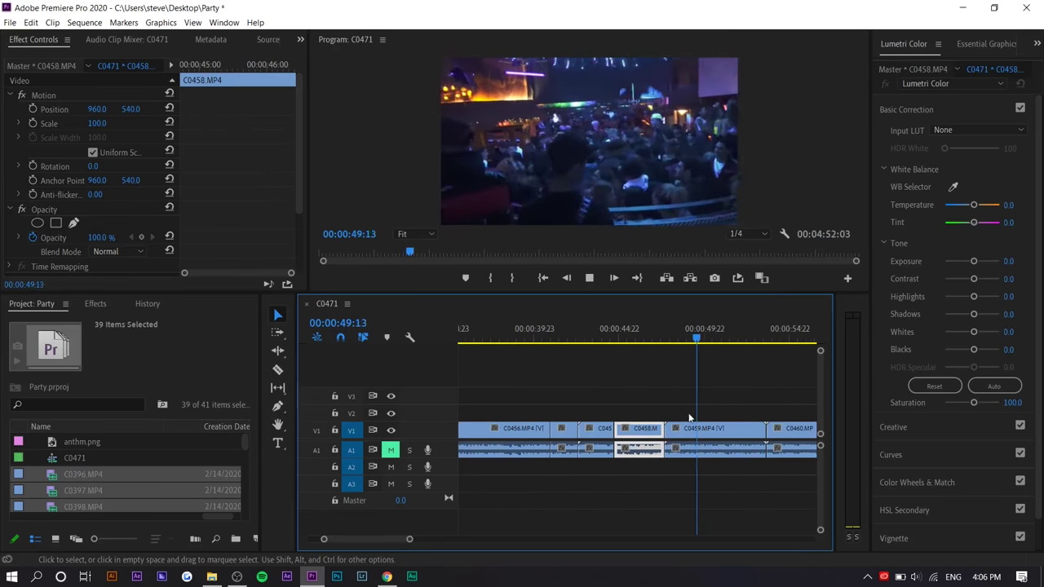
pyautogui.press('space')
pyautogui.click(662, 429)
pyautogui.press('Delete')
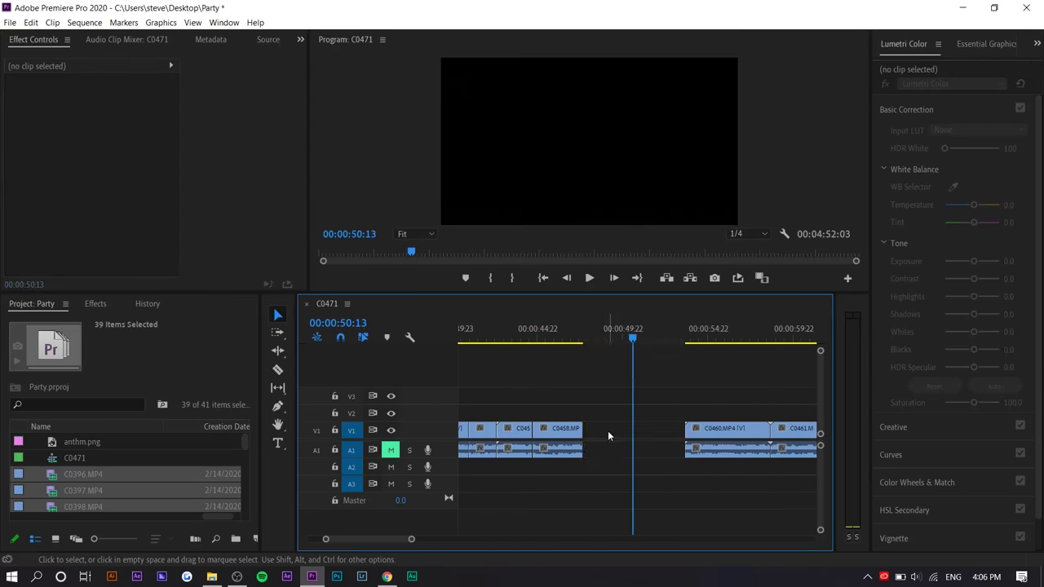
pyautogui.click(608, 430)
pyautogui.press('Delete')
# Preview C0460.MP4 and ripple-trim its end at 00:00:49:03
pyautogui.scroll(-1, 533, 391)
pyautogui.moveTo(508, 336); pyautogui.dragTo(509, 335)
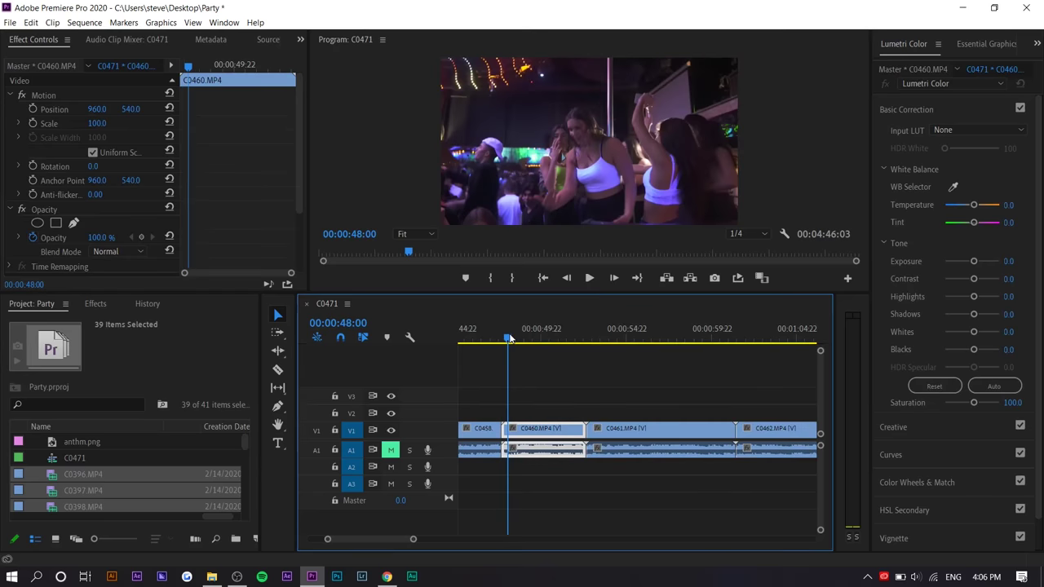
pyautogui.press('space')
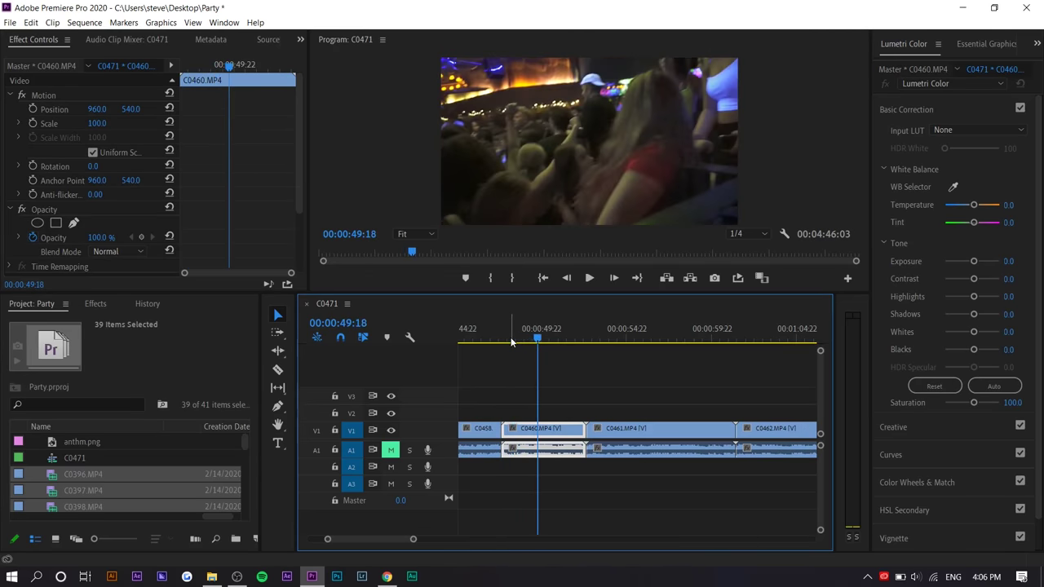
pyautogui.click(545, 339)
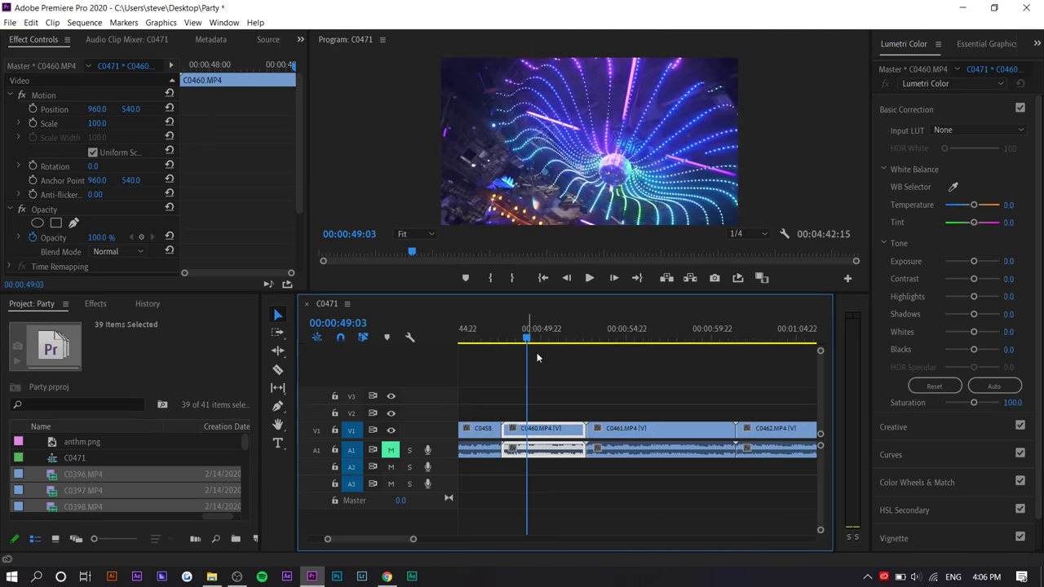
pyautogui.press('w')
# Play C0461.MP4 and ripple-trim its end at 00:00:52:14
pyautogui.press('space')
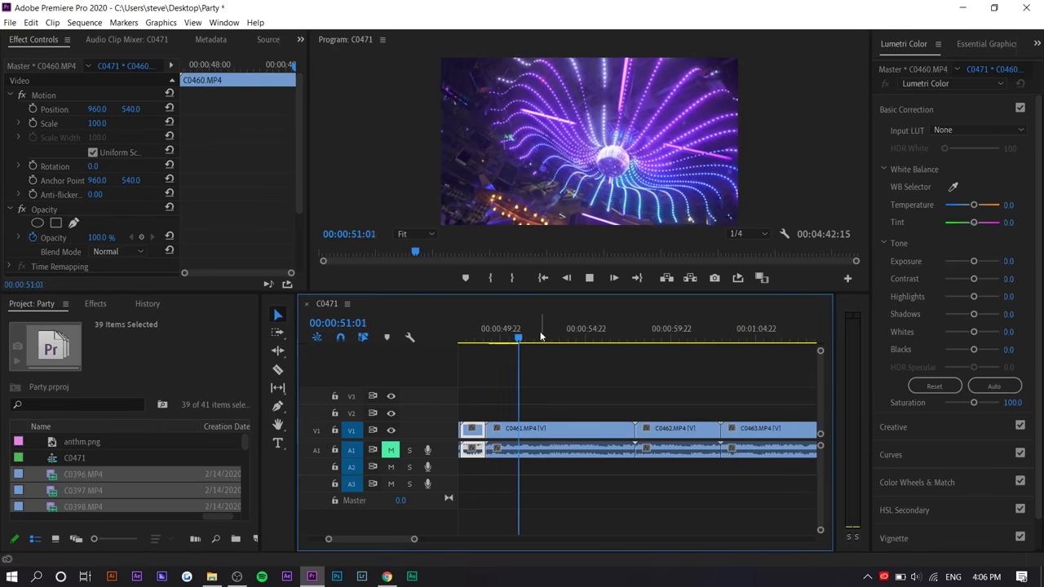
pyautogui.click(572, 341)
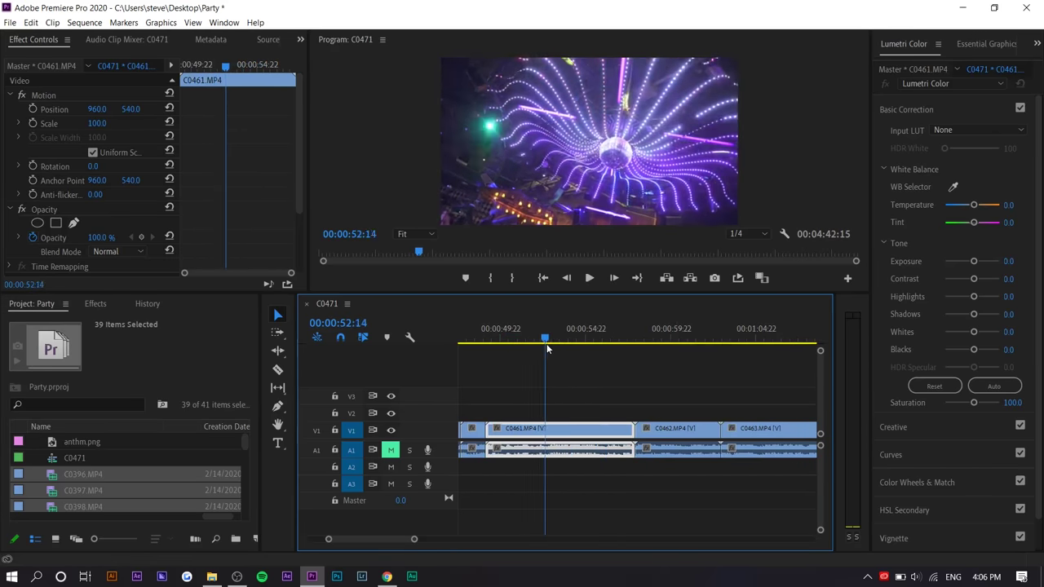
pyautogui.press('w')
# Play through C0462.MP4 and C0463.MP4 and ripple-trim the unusable end of each clip
pyautogui.press('space')
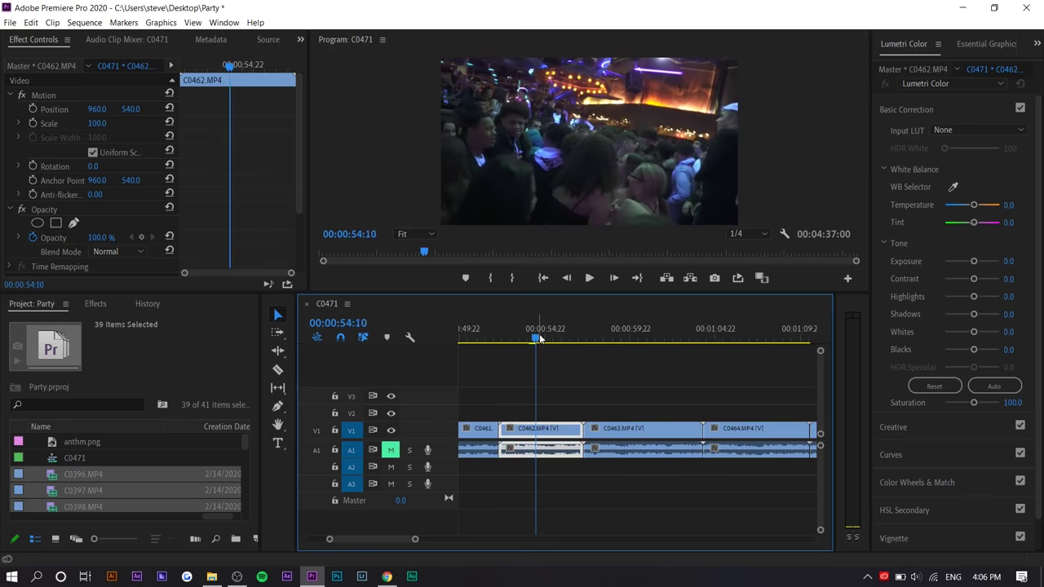
pyautogui.press('w')
pyautogui.press('space')
pyautogui.press('w')
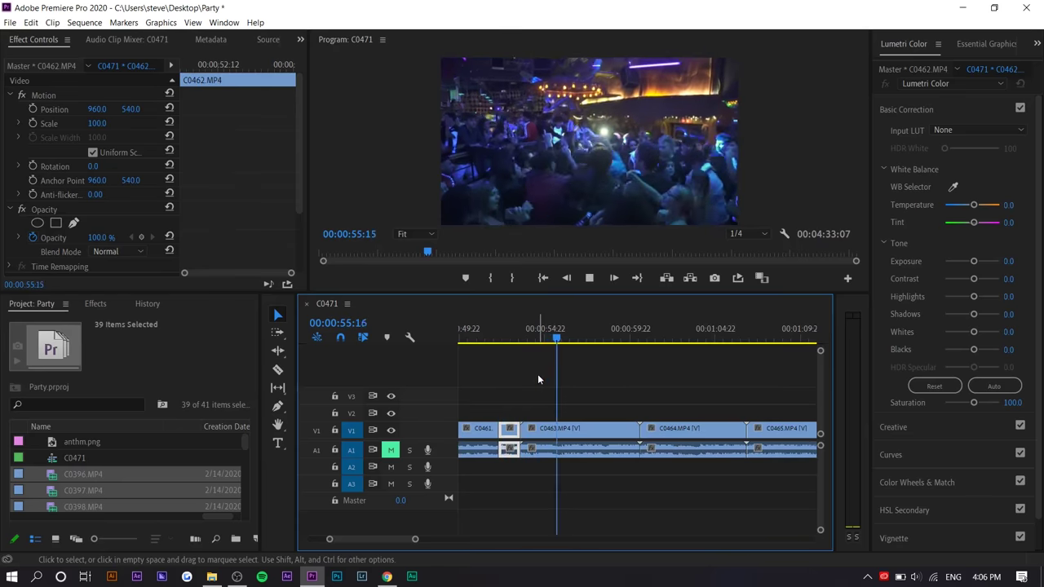
pyautogui.press('w')
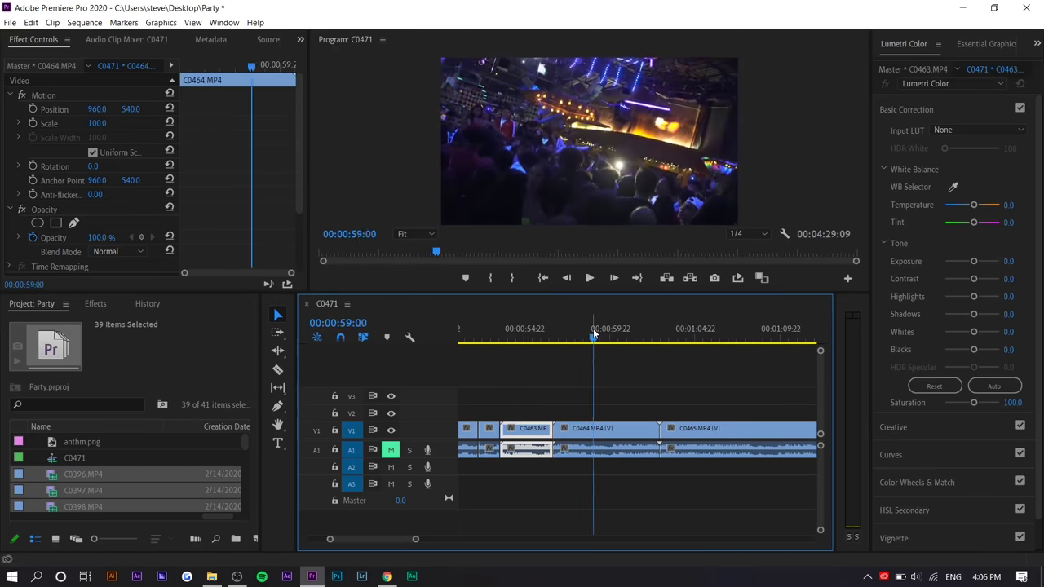
# Ripple-trim the start and end of C0464.MP4 and C0465.MP4 down to their usable footage
pyautogui.press('q')
pyautogui.press('space')
pyautogui.press('w')
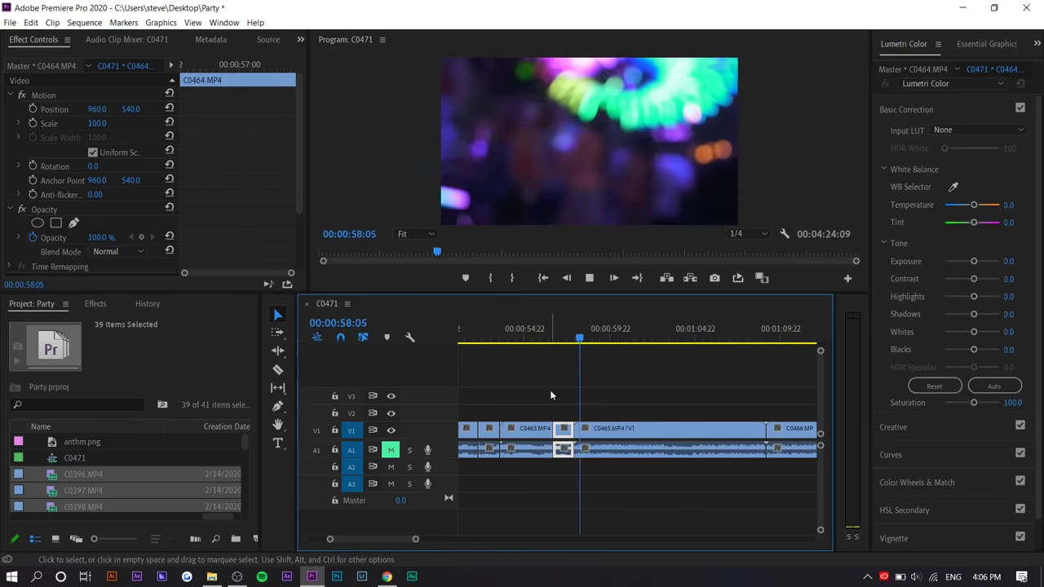
pyautogui.press('q')
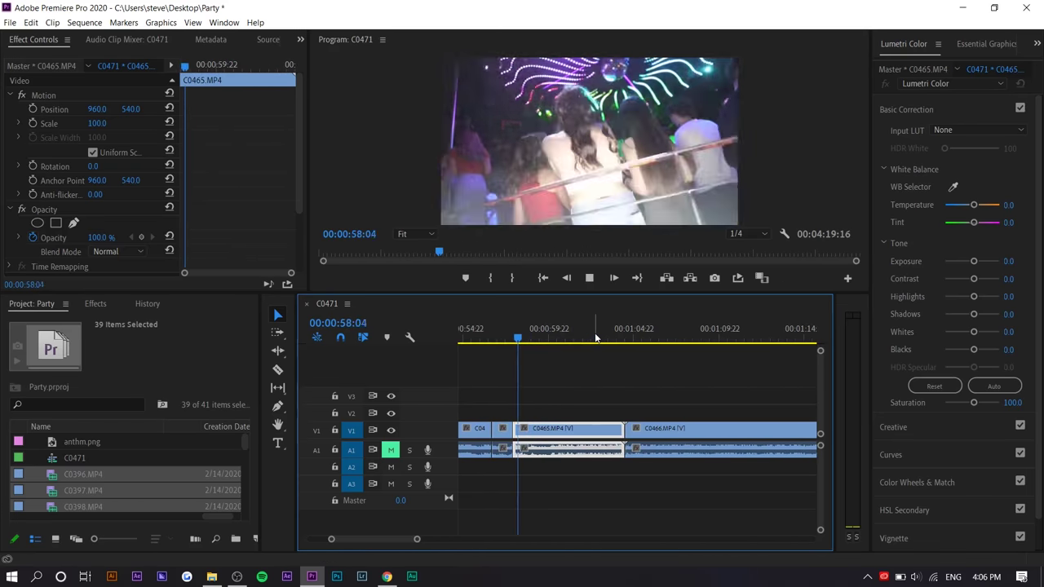
pyautogui.press('w')
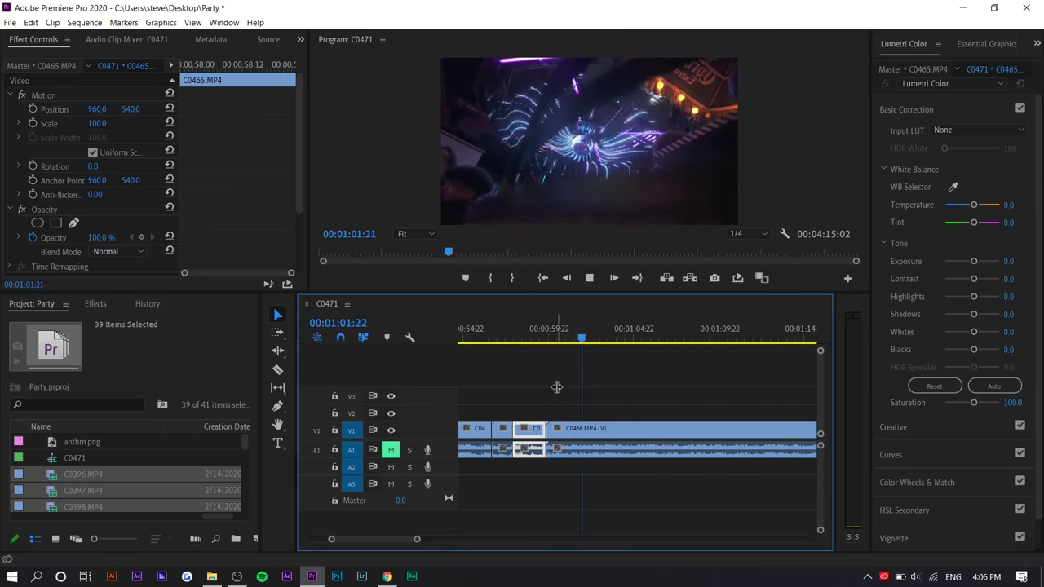
# Split C0466.MP4 at 00:01:02:05
pyautogui.press('space')
pyautogui.click(592, 430)
pyautogui.press('c')
pyautogui.click(588, 430)
pyautogui.press('v')
# Scan the part of C0466.MP4 after the 00:01:02:05 cut, then delete it and close the gap
pyautogui.scroll(-2, 524, 436)
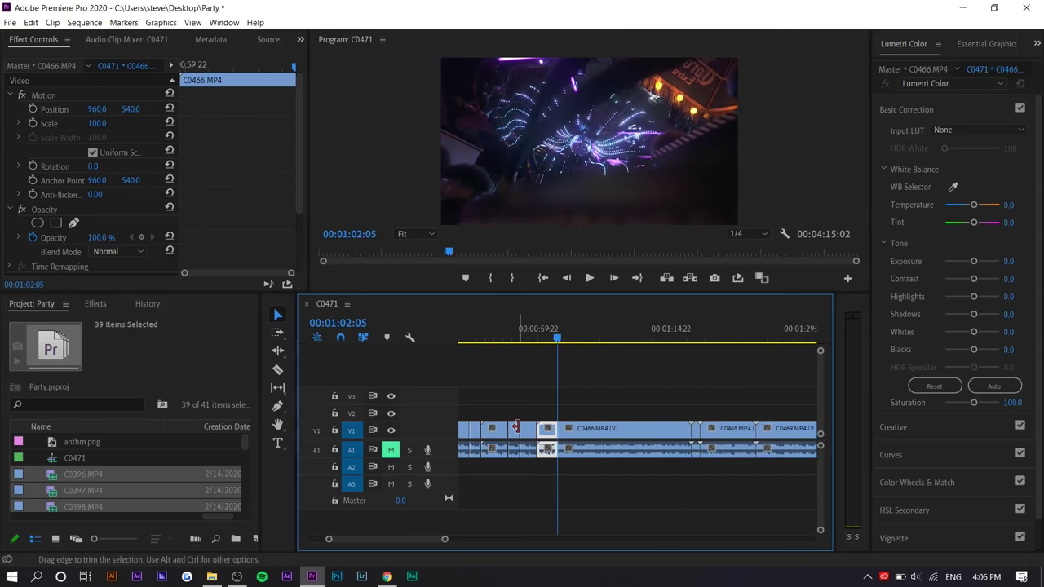
pyautogui.scroll(-1, 564, 400)
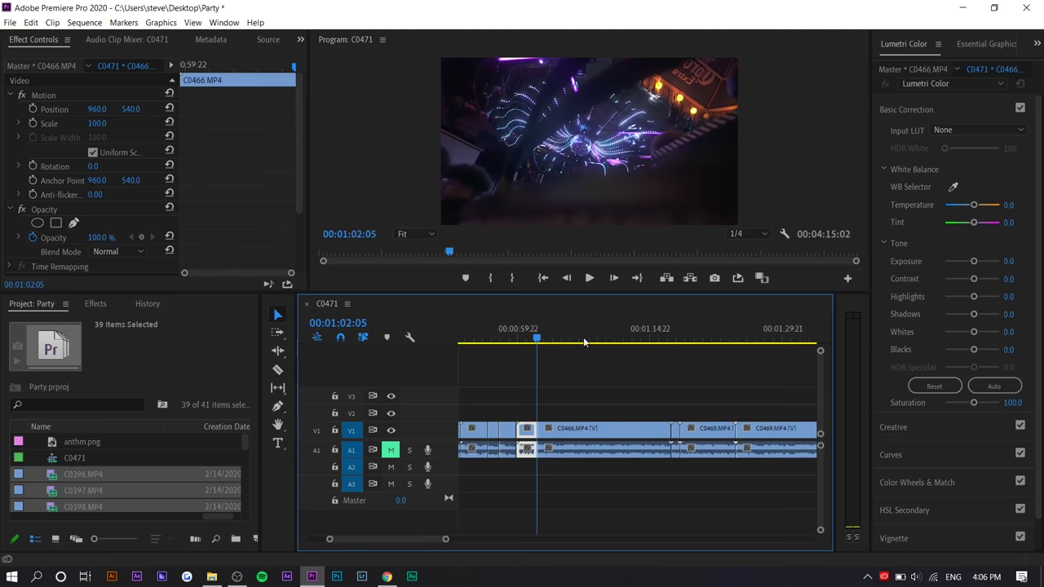
pyautogui.click(626, 342)
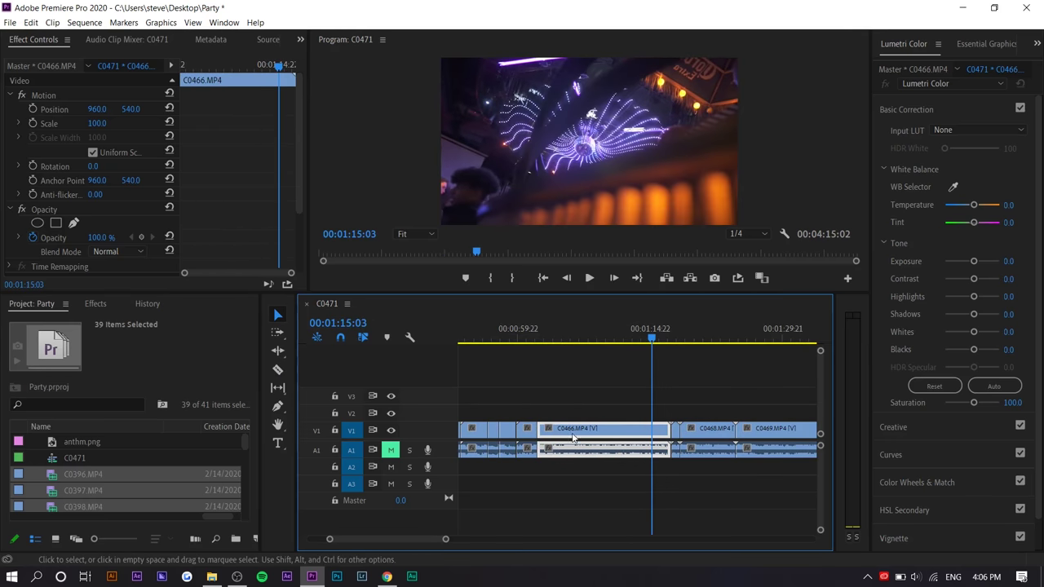
pyautogui.press('=')
pyautogui.press('\\')
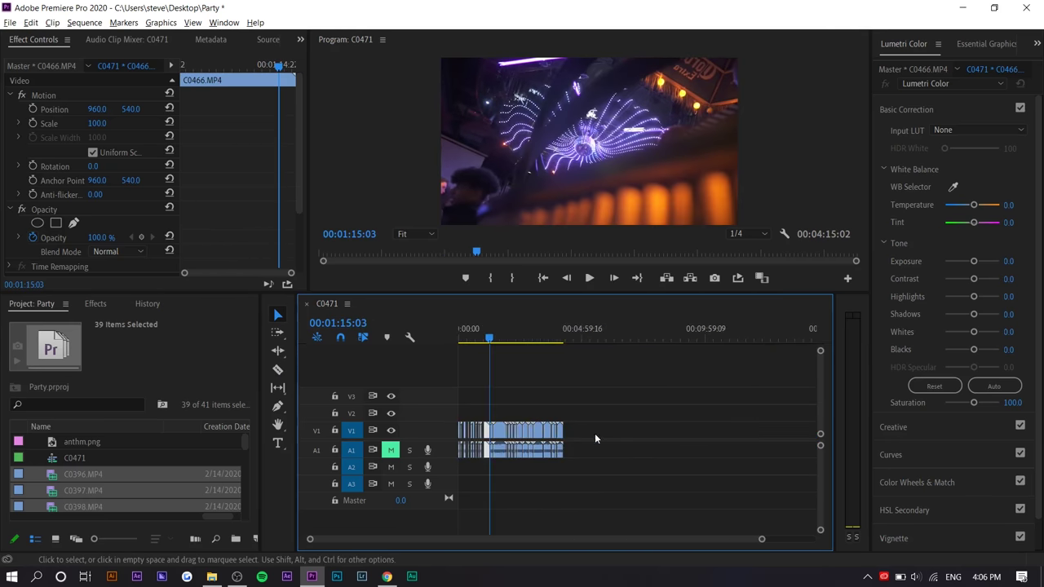
pyautogui.scroll(8, 477, 445)
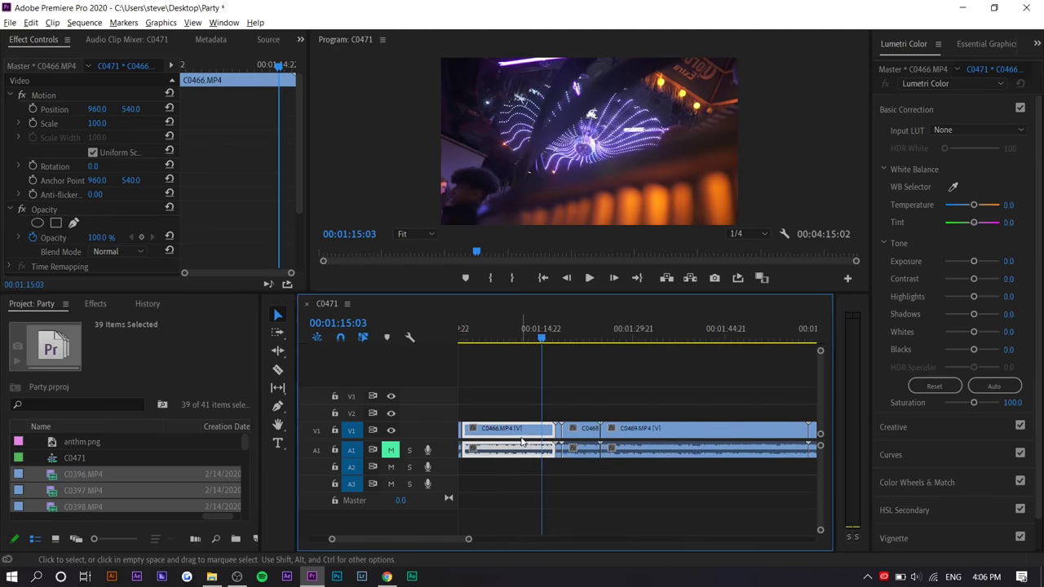
pyautogui.press('Delete')
pyautogui.click(494, 427)
pyautogui.press('Delete')
# Review C0468.MP4, then delete it from the sequence and close the gap it leaves
pyautogui.scroll(2, 519, 421)
pyautogui.moveTo(564, 327)
pyautogui.mouseDown()
pyautogui.moveTo(533, 333)
pyautogui.moveTo(539, 346)
pyautogui.moveTo(556, 343)
pyautogui.mouseUp()
pyautogui.scroll(4, 544, 374)
pyautogui.press('q')
pyautogui.press('space')
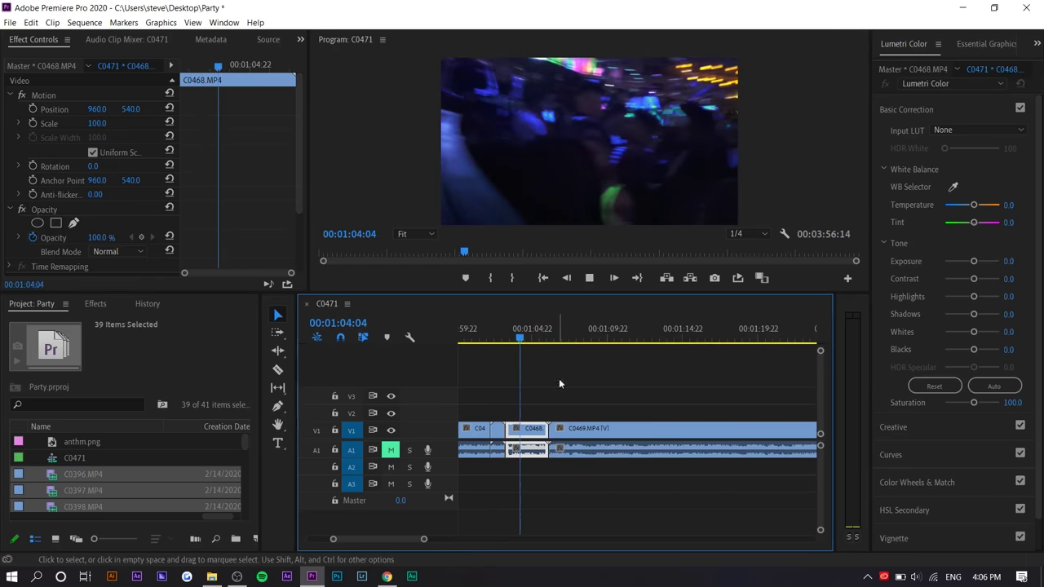
pyautogui.press('Delete')
pyautogui.click(535, 431)
pyautogui.press('Delete')
# Ripple-trim the start of C0469.MP4 and split the clip at 00:01:06:17
pyautogui.moveTo(523, 336); pyautogui.dragTo(558, 344)
pyautogui.press('q')
pyautogui.press('space')
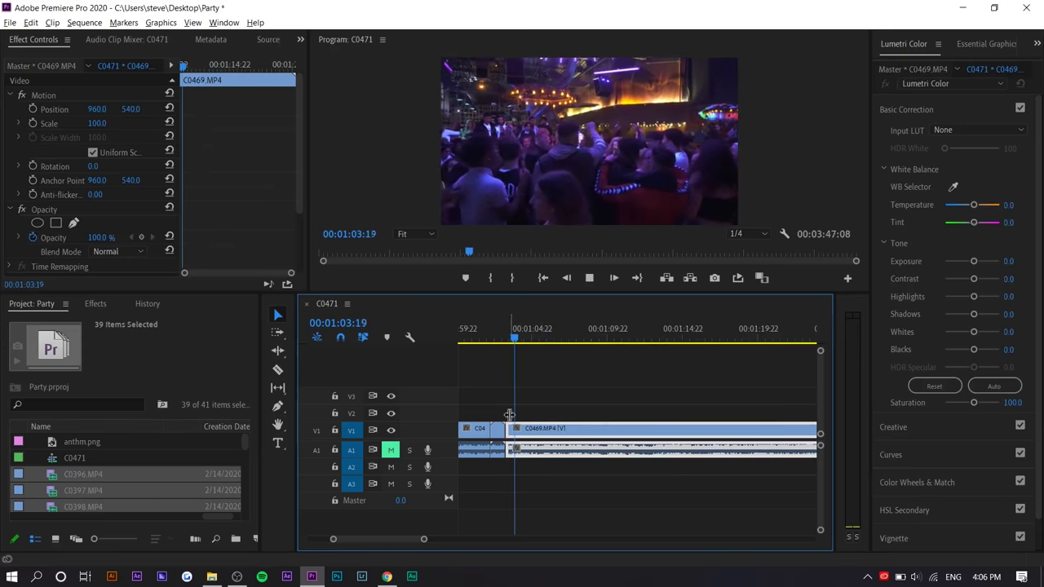
pyautogui.scroll(-3, 509, 415)
pyautogui.click(532, 398)
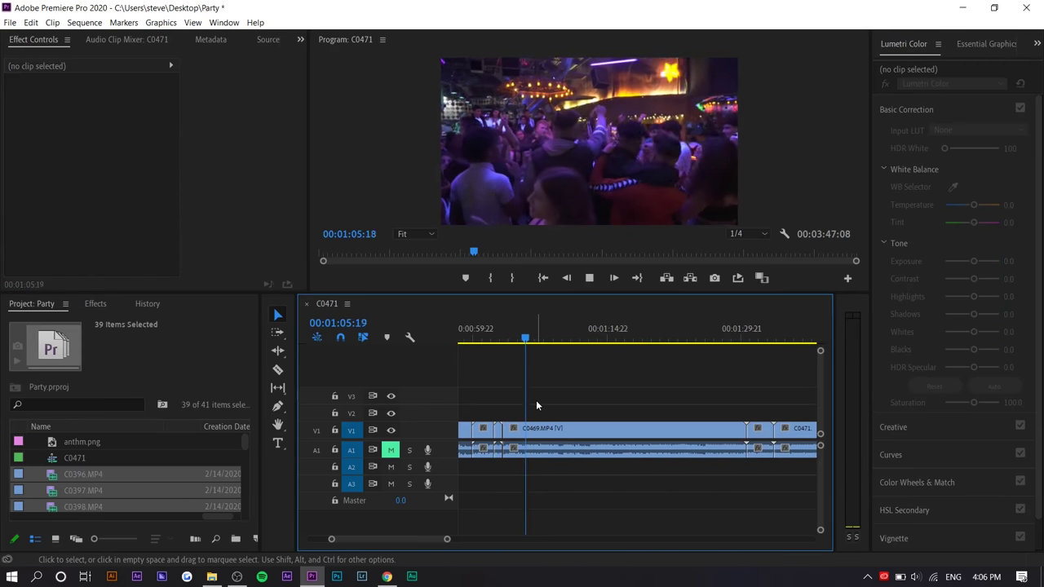
pyautogui.press('space')
pyautogui.click(583, 422)
pyautogui.hotkey('ctrl', 'k')
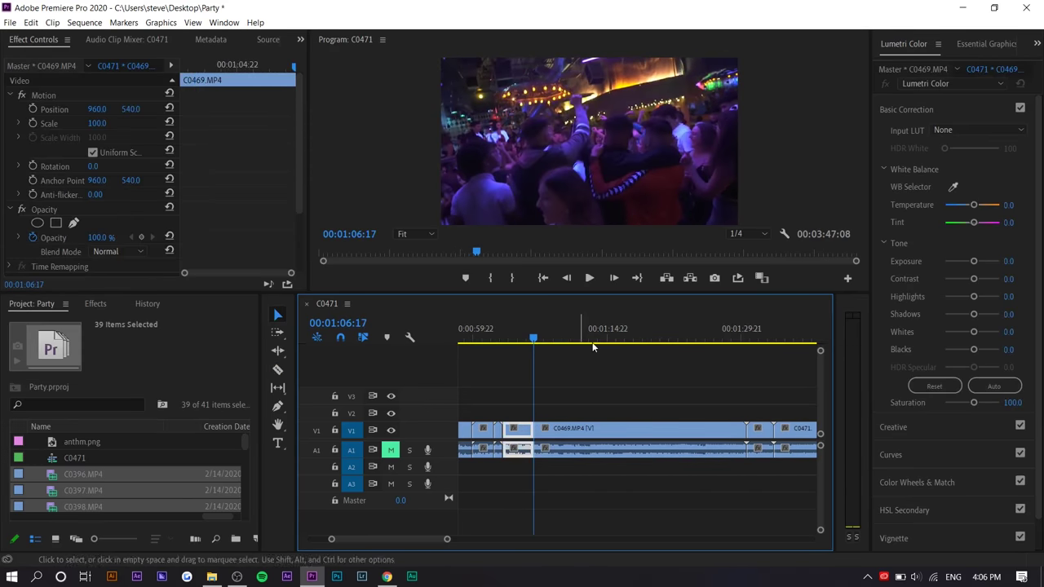
# Ripple-trim the start and end of the second C0469.MP4 segment so that it ends at 00:01:10:04
pyautogui.click(602, 336)
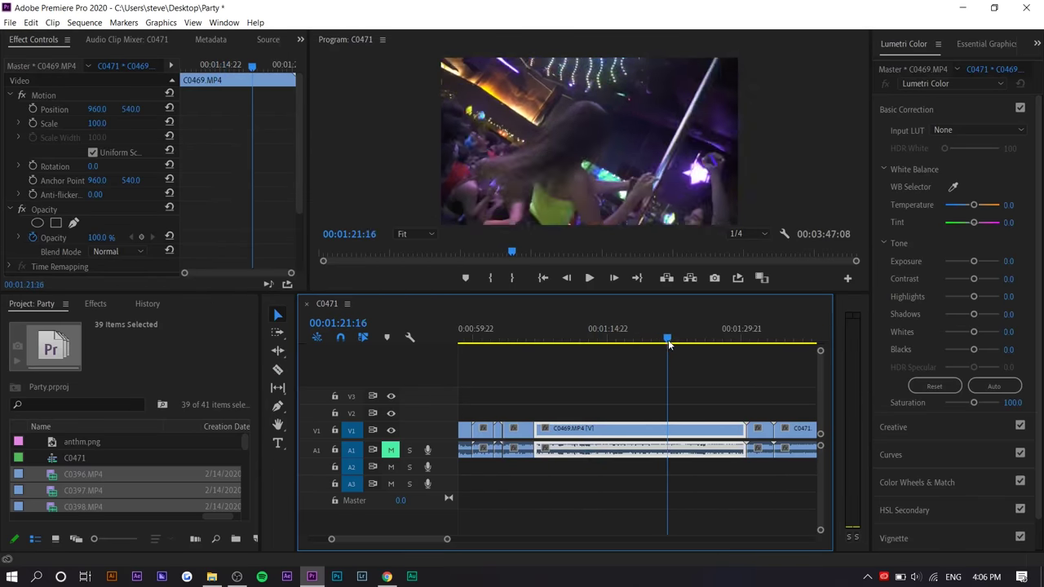
pyautogui.press('Up')
pyautogui.press('space')
pyautogui.press('=')
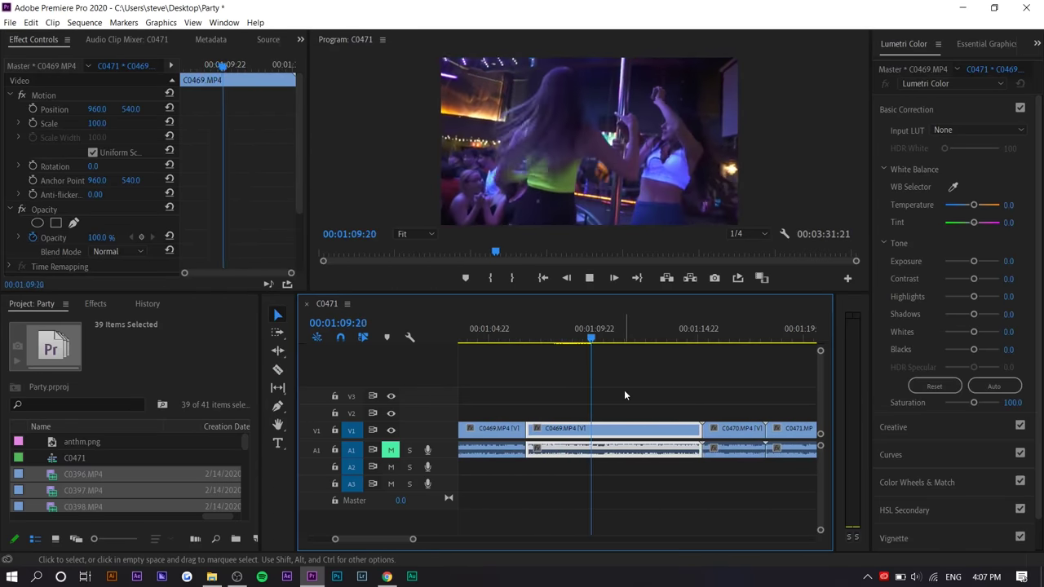
pyautogui.press('space')
pyautogui.press('w')
# Review C0470.MP4 past its opening, then remove the clip from the timeline along with its gap
pyautogui.scroll(-3, 520, 438)
pyautogui.scroll(2, 593, 359)
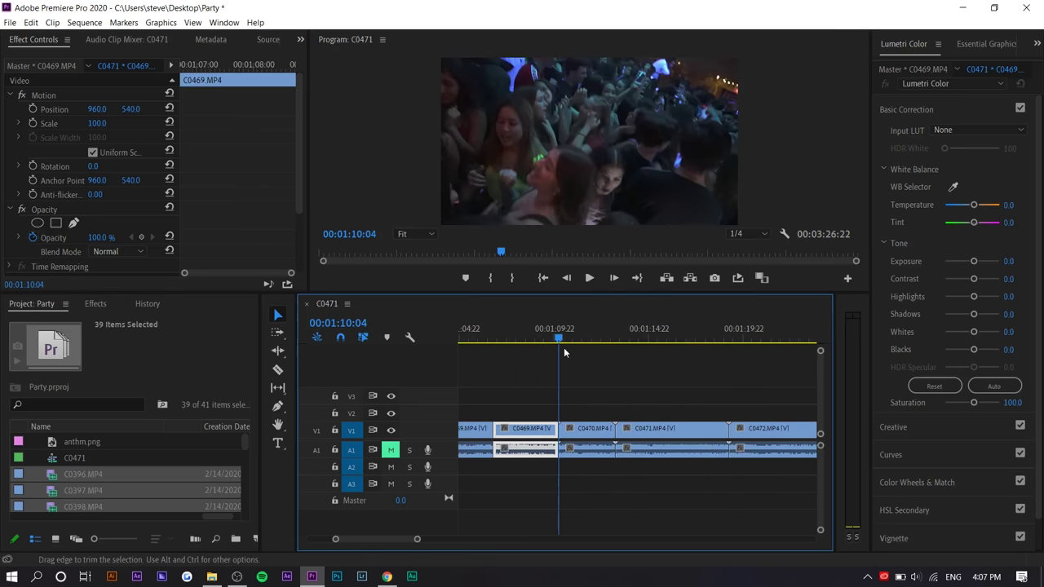
pyautogui.click(569, 335)
pyautogui.press('q')
pyautogui.press('space')
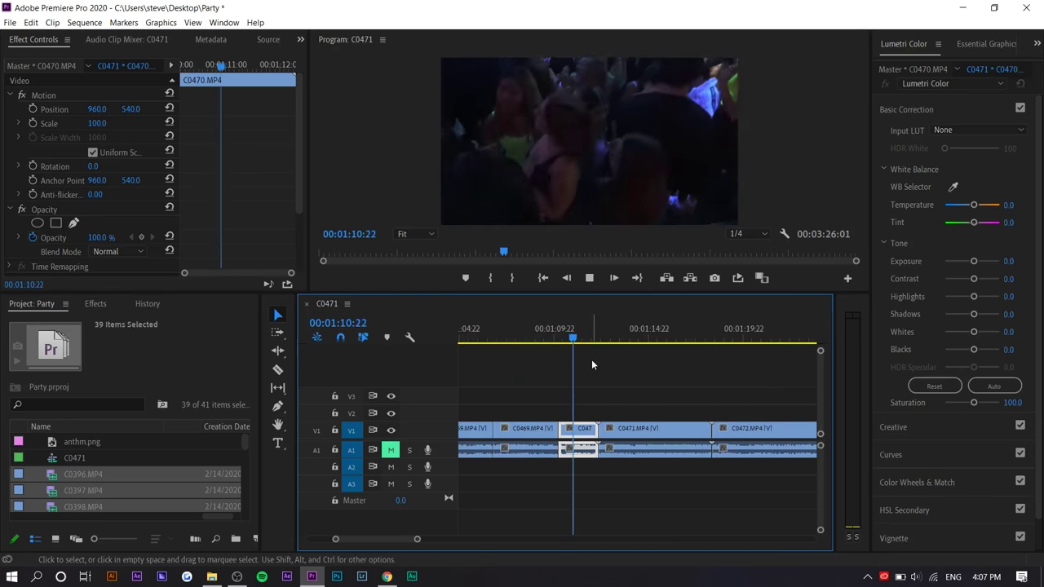
pyautogui.press('space')
pyautogui.press('Delete')
pyautogui.click(582, 431)
pyautogui.press('Delete')
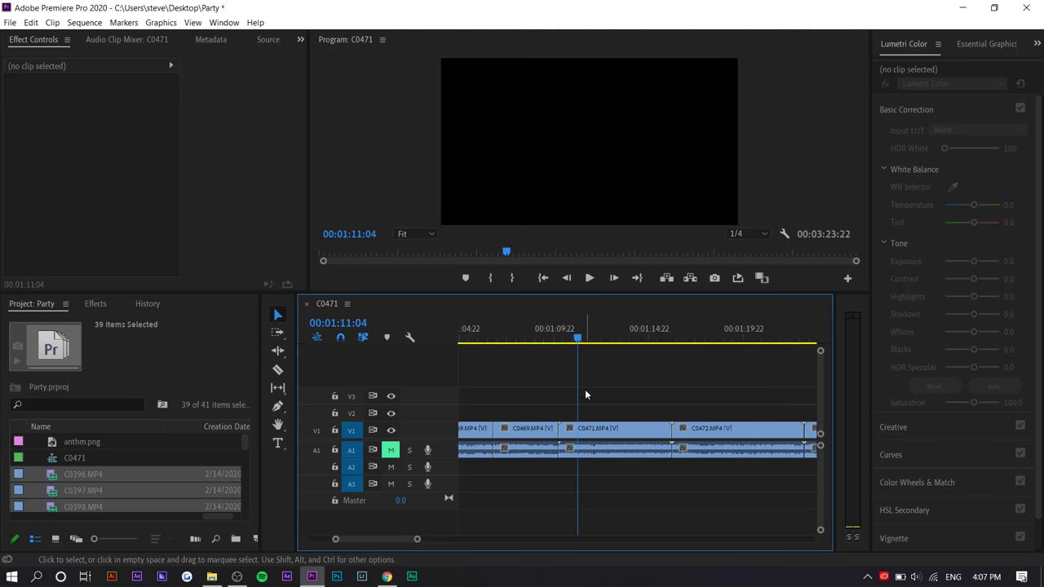
# Play through C0471.MP4, then delete the whole clip and close the gap before C0472.MP4
pyautogui.click(589, 336)
pyautogui.press('space')
pyautogui.press('q')
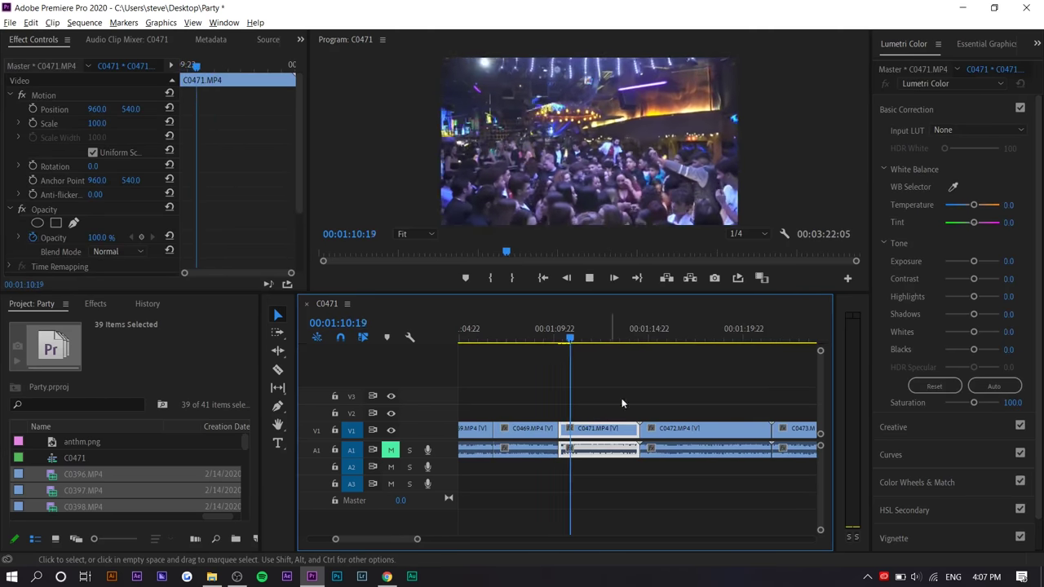
pyautogui.press('=')
pyautogui.press('q')
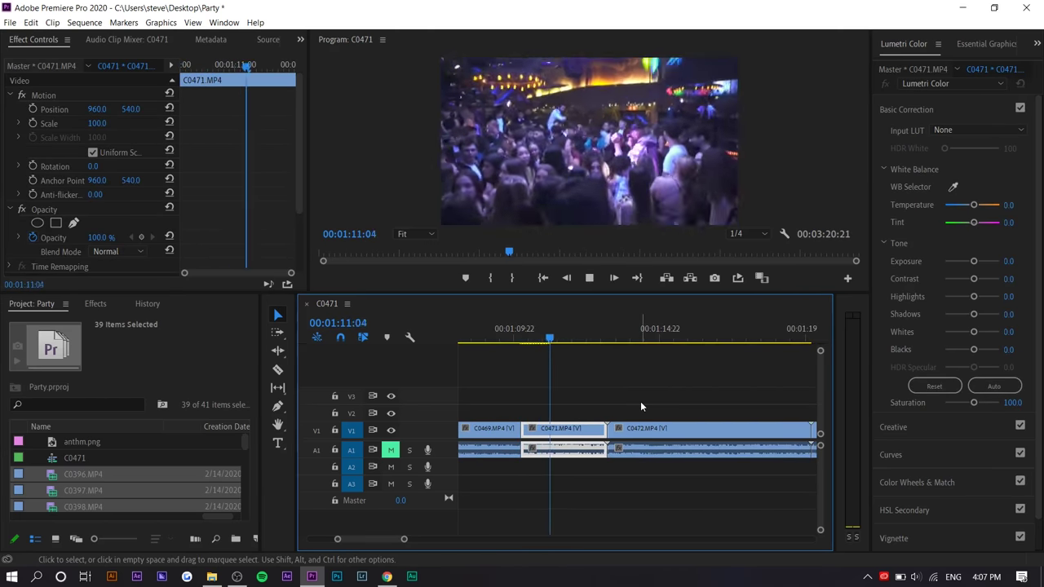
pyautogui.press('space')
pyautogui.press('Delete')
pyautogui.click(534, 431)
pyautogui.press('Delete')
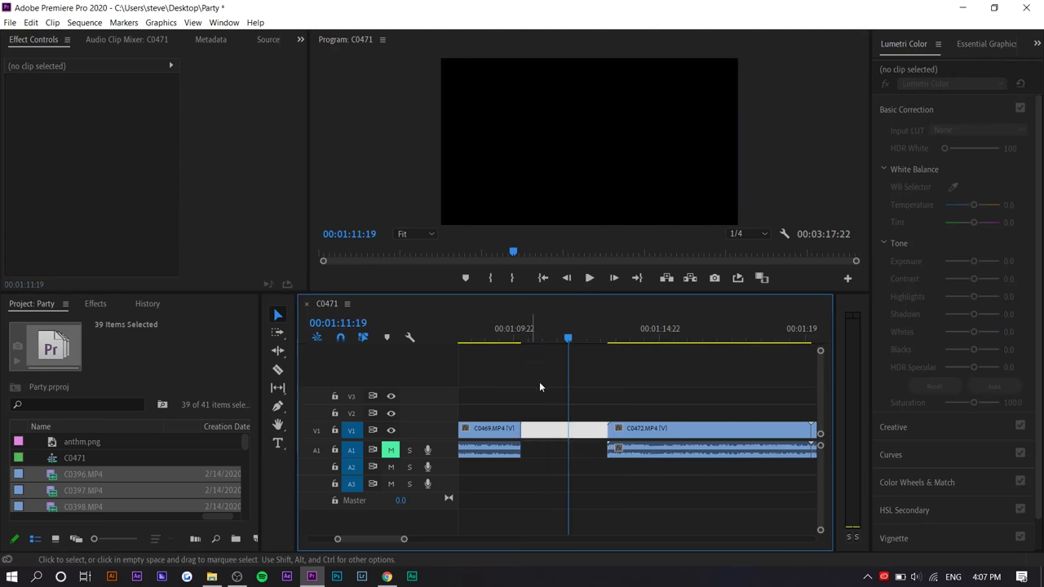
# Play C0472.MP4 and ripple-trim its unusable end, then delete C0473.MP4 and close its gap
pyautogui.click(540, 336)
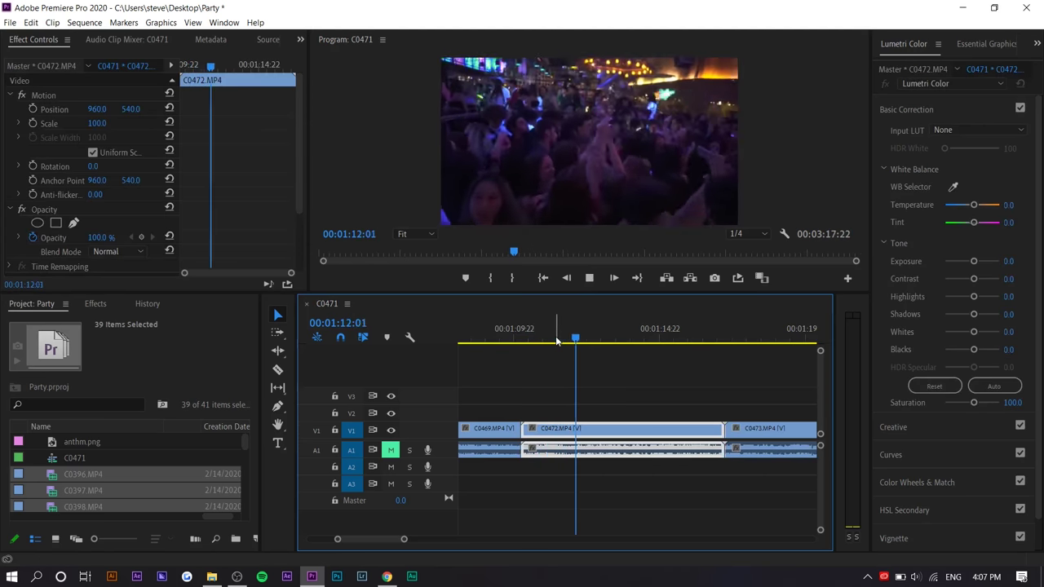
pyautogui.press('w')
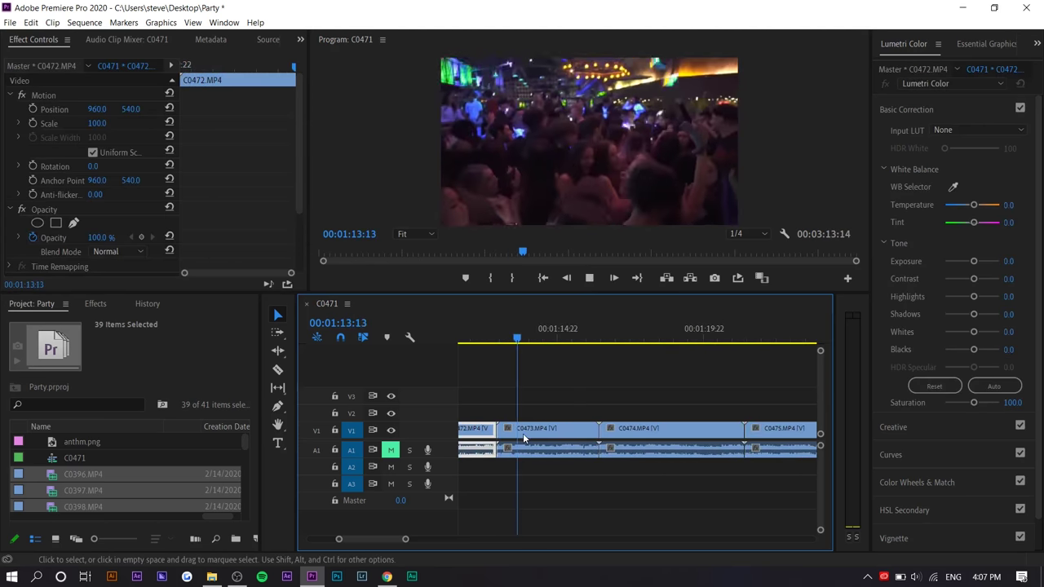
pyautogui.click(522, 433)
pyautogui.press('Delete')
pyautogui.click(560, 427)
pyautogui.press('Delete')
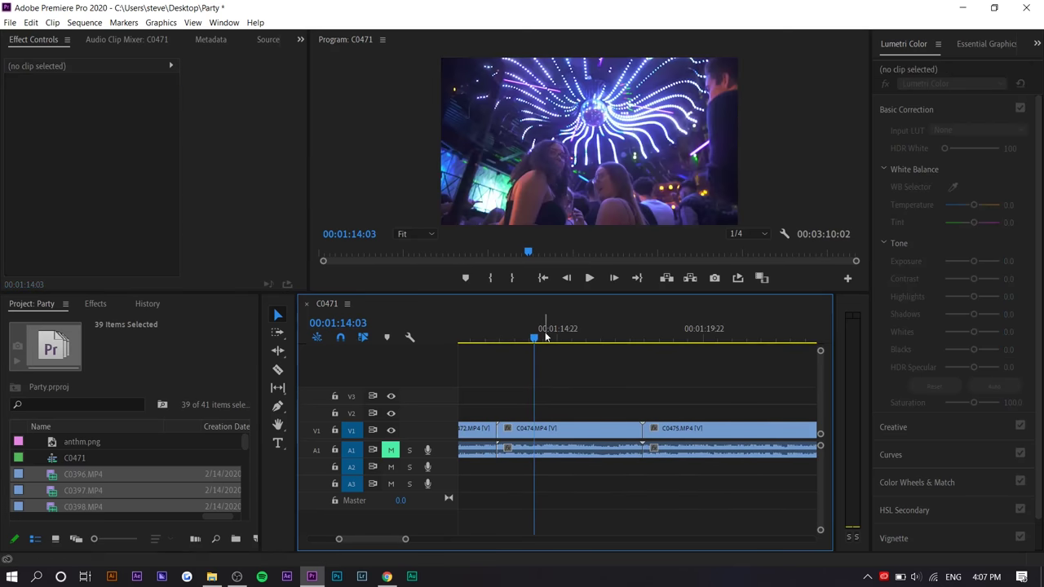
pyautogui.press('d')
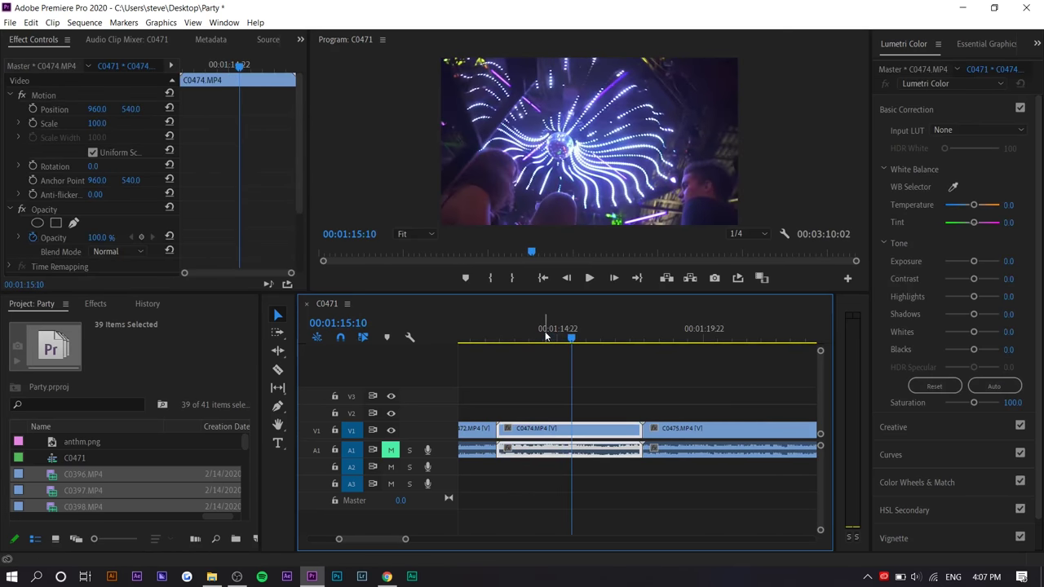
pyautogui.press('q')
pyautogui.press('space')
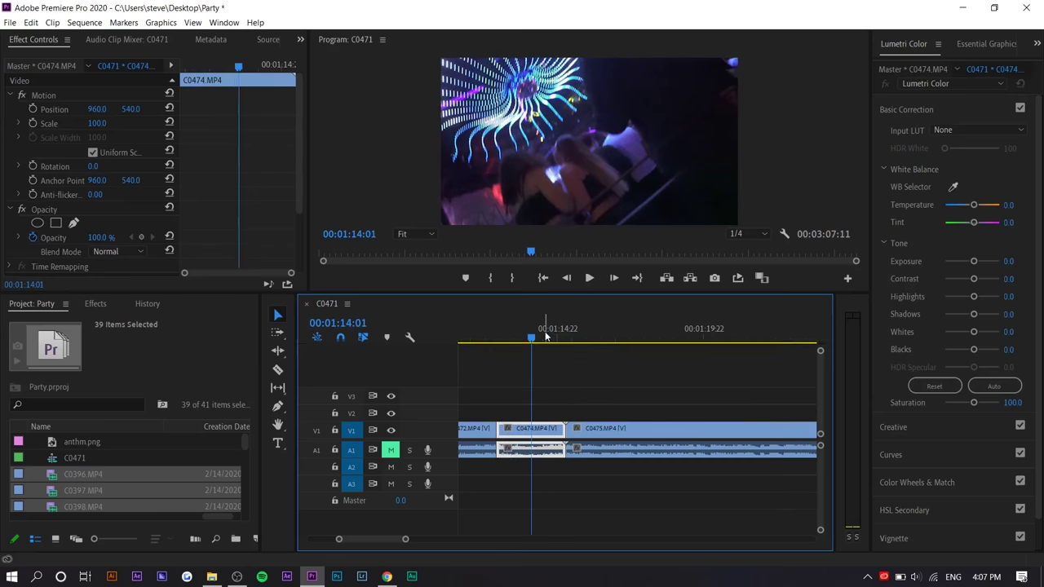
pyautogui.hotkey('ctrl', 'z')
# Ripple-trim the end of C0474.MP4, then scan C0475.MP4 and delete it together with its gap
pyautogui.click(504, 335)
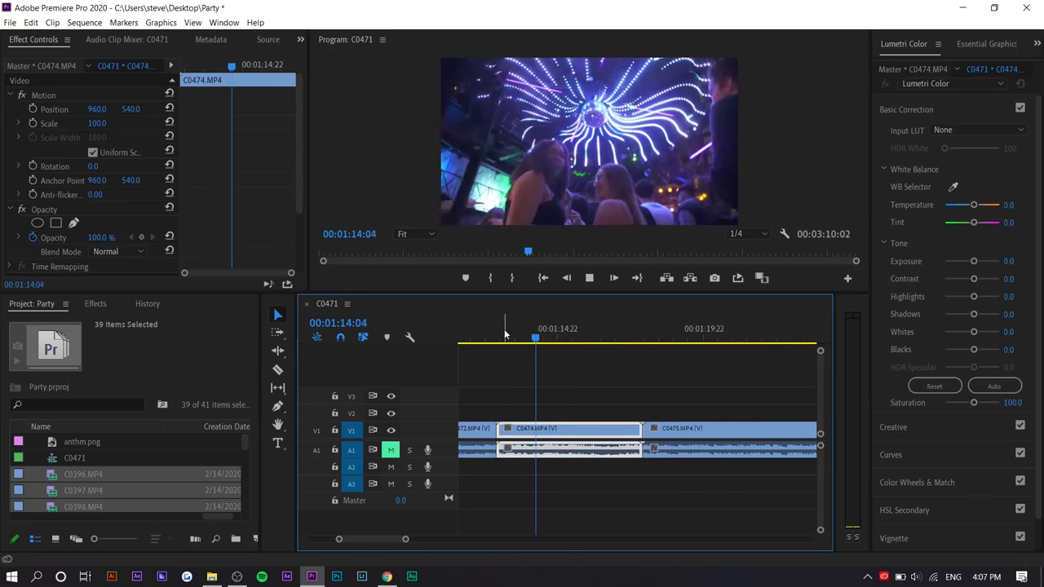
pyautogui.press('w')
pyautogui.click(587, 338)
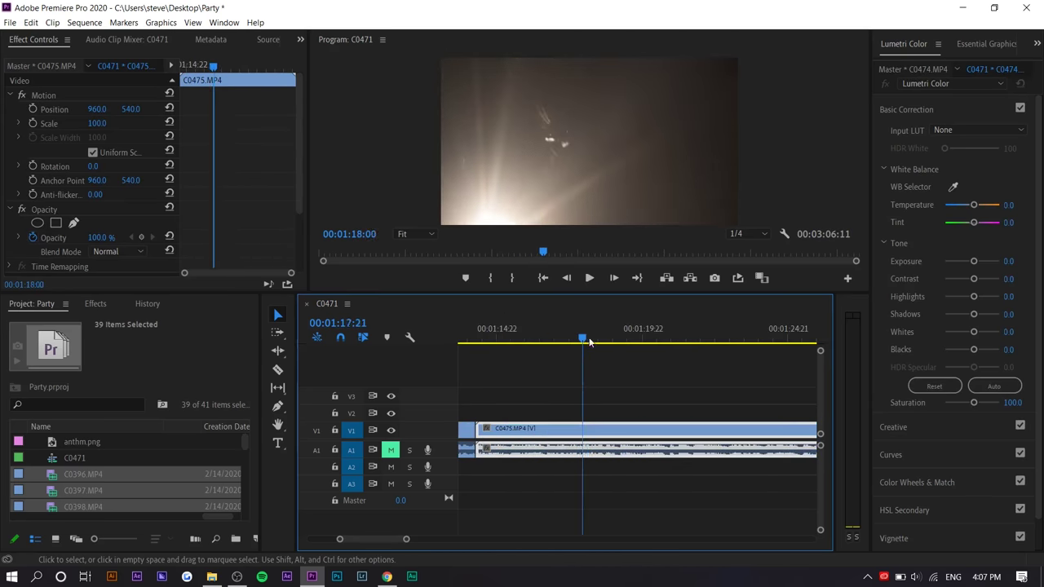
pyautogui.press('-')
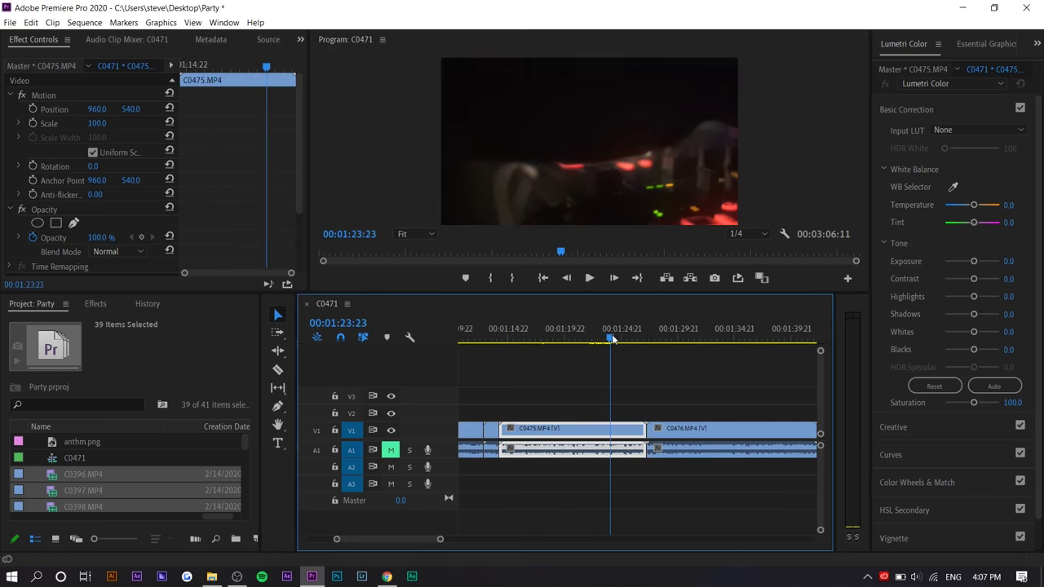
pyautogui.press('Delete')
pyautogui.click(557, 427)
pyautogui.press('Delete')
# Ripple-trim the unusable start of C0476.MP4 in two passes, playing the clip to check each trim
pyautogui.click(536, 333)
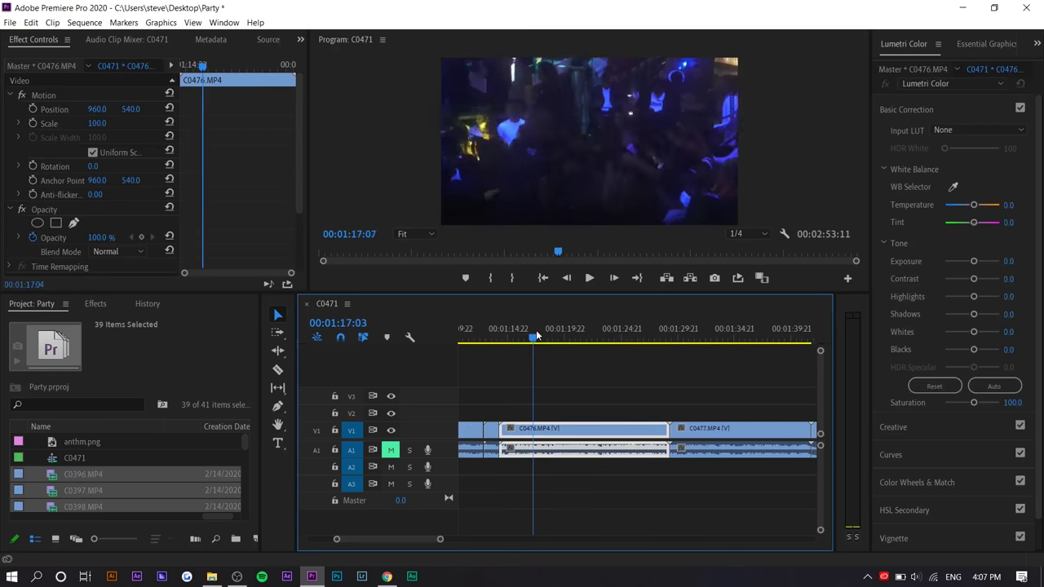
pyautogui.press('q')
pyautogui.press('space')
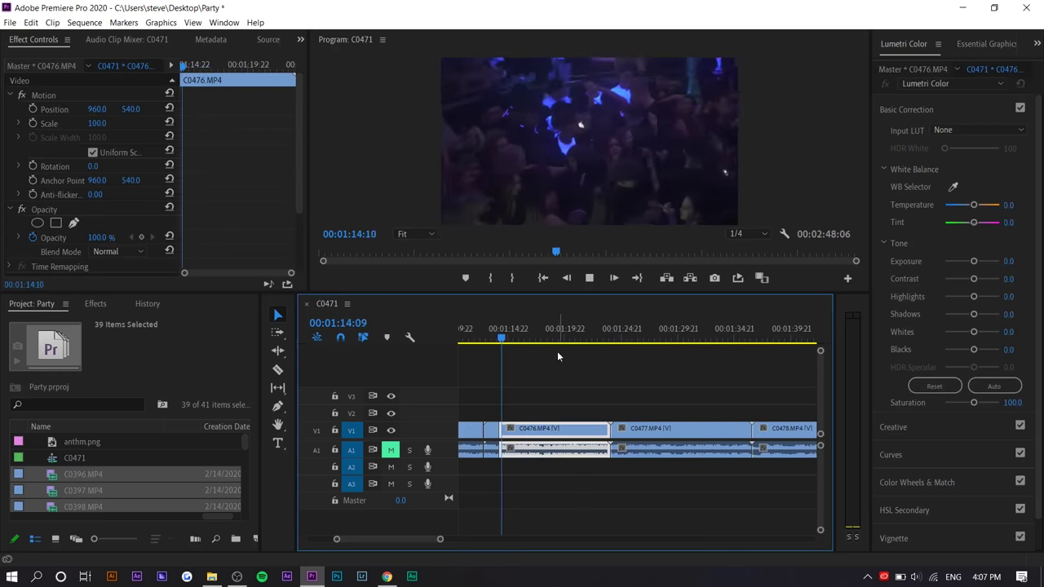
pyautogui.press('q')
pyautogui.press('space')
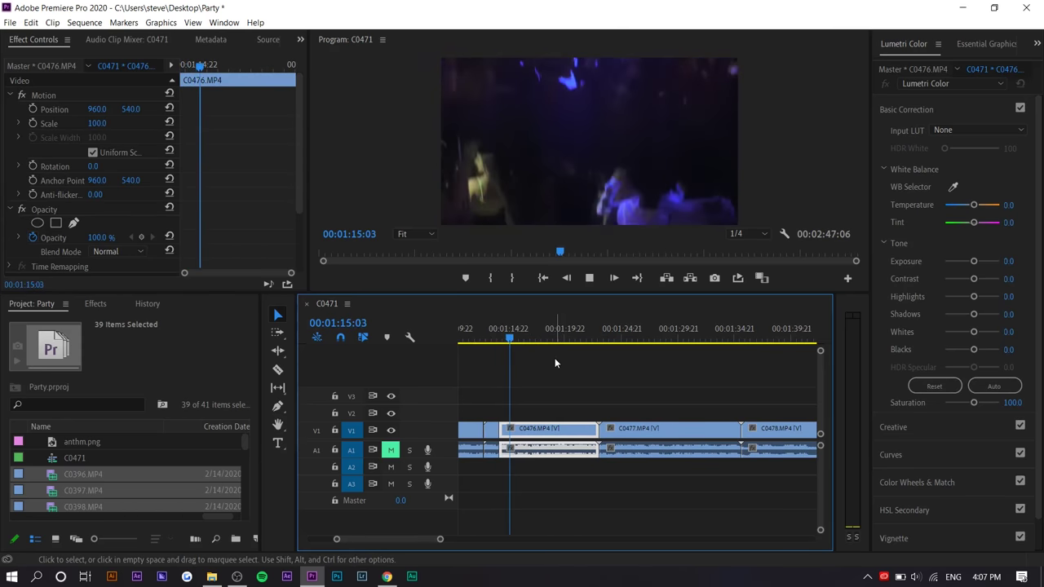
pyautogui.press('=')
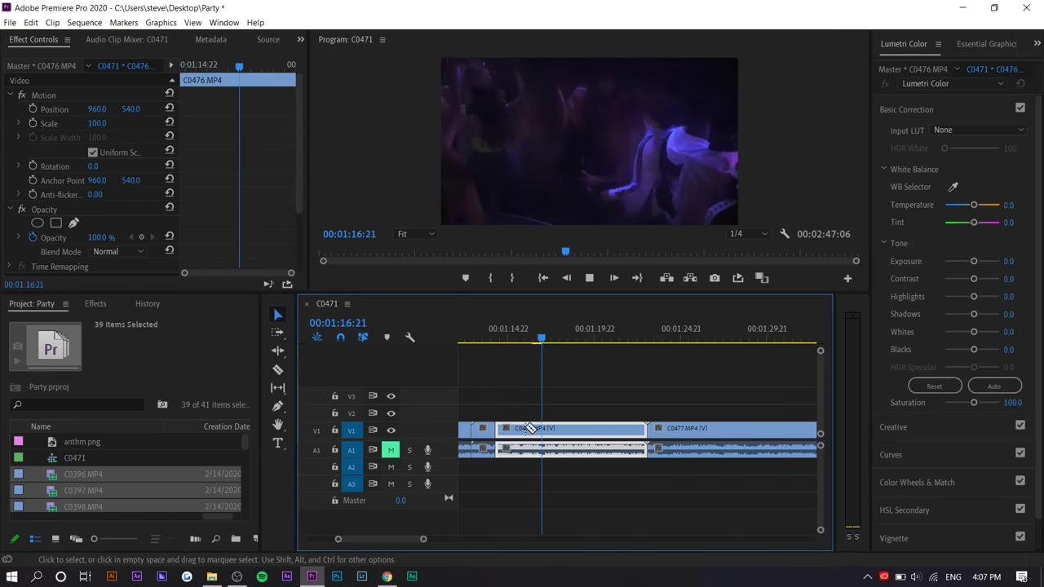
# Split C0476.MP4 and ripple-trim the end of both segments, ending the second one at 00:01:16:17
pyautogui.press('c')
pyautogui.click(526, 429)
pyautogui.press('v')
pyautogui.moveTo(524, 335); pyautogui.dragTo(507, 337)
pyautogui.press('w')
pyautogui.press('space')
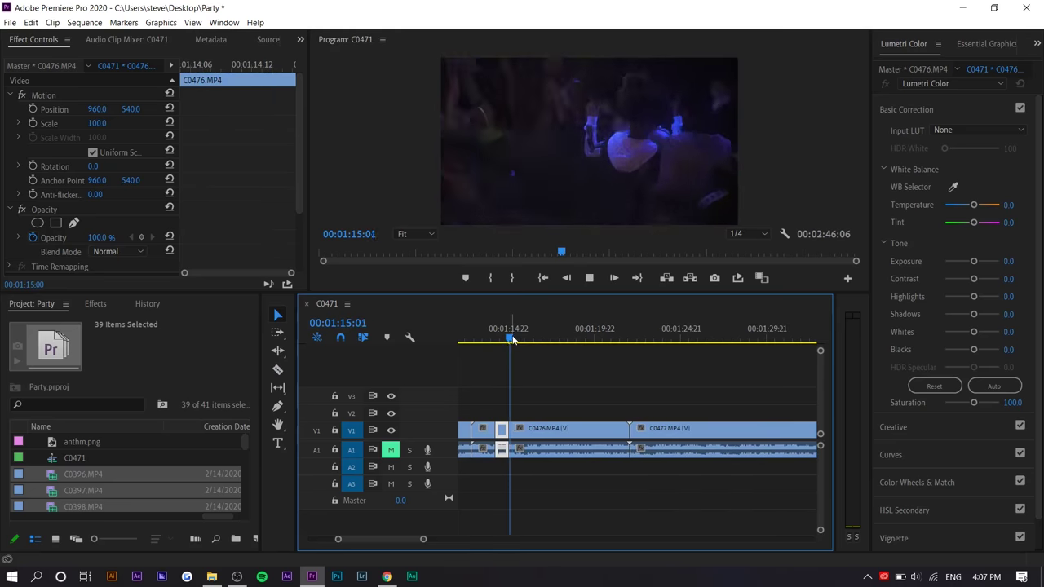
pyautogui.press('w')
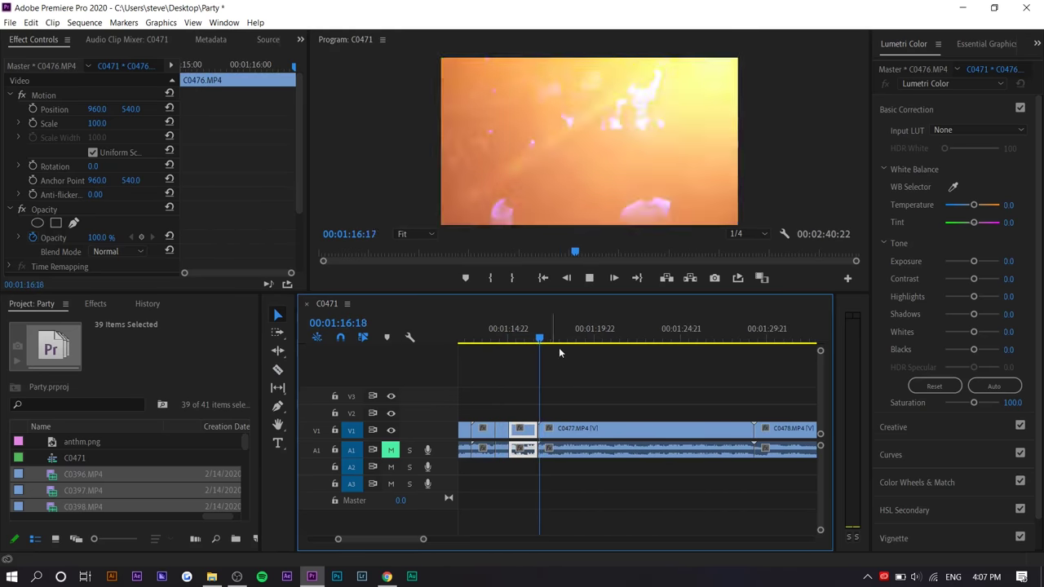
# Play C0477.MP4 from its start and split it at 00:01:18:11
pyautogui.click(545, 337)
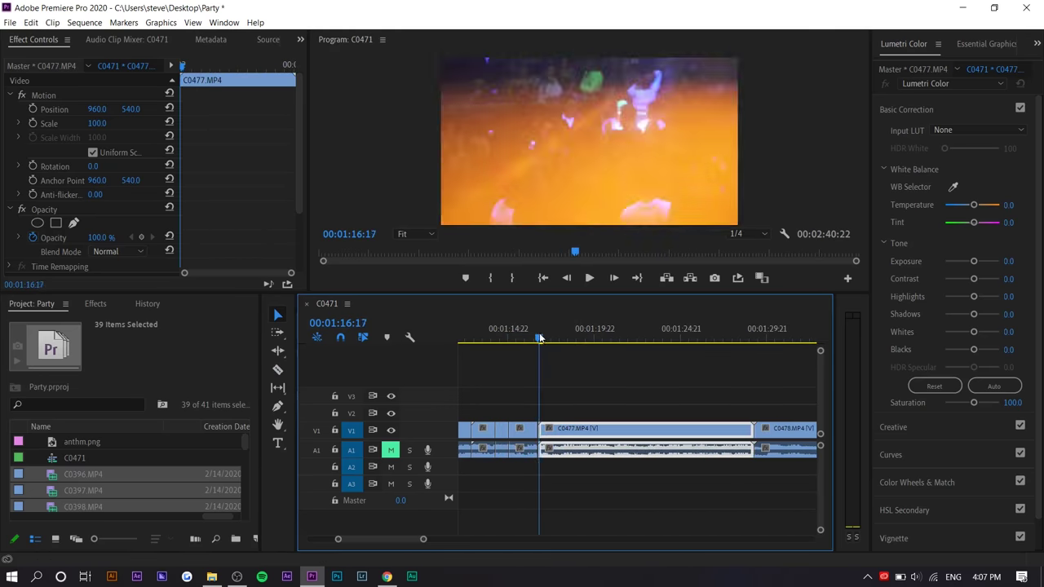
pyautogui.press('space')
pyautogui.moveTo(541, 338); pyautogui.dragTo(540, 337)
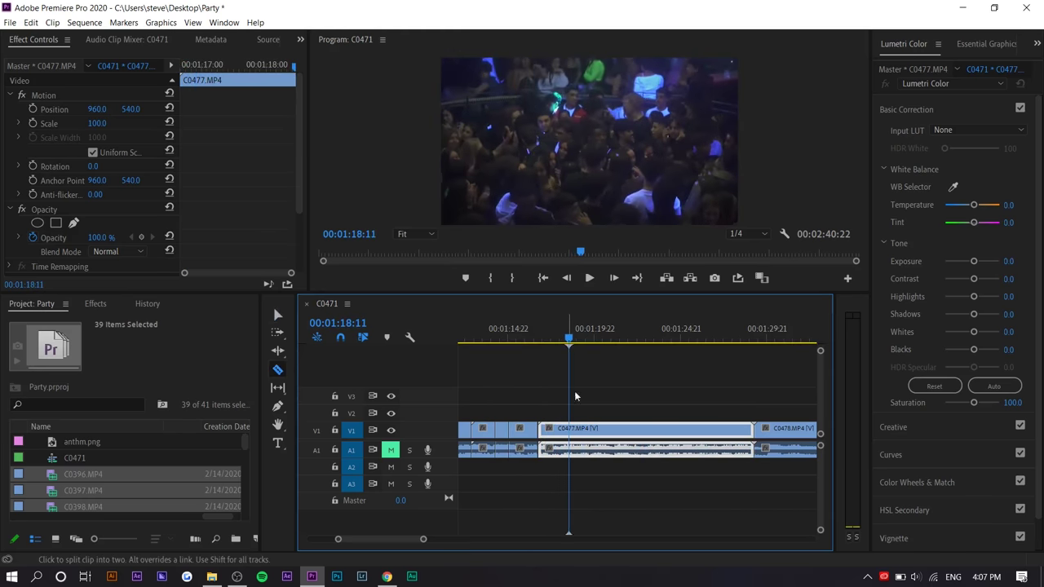
pyautogui.click(568, 428)
pyautogui.press('v')
# Ripple-trim the start of the second C0477.MP4 segment up to about 00:01:22:12 and play it
pyautogui.click(622, 336)
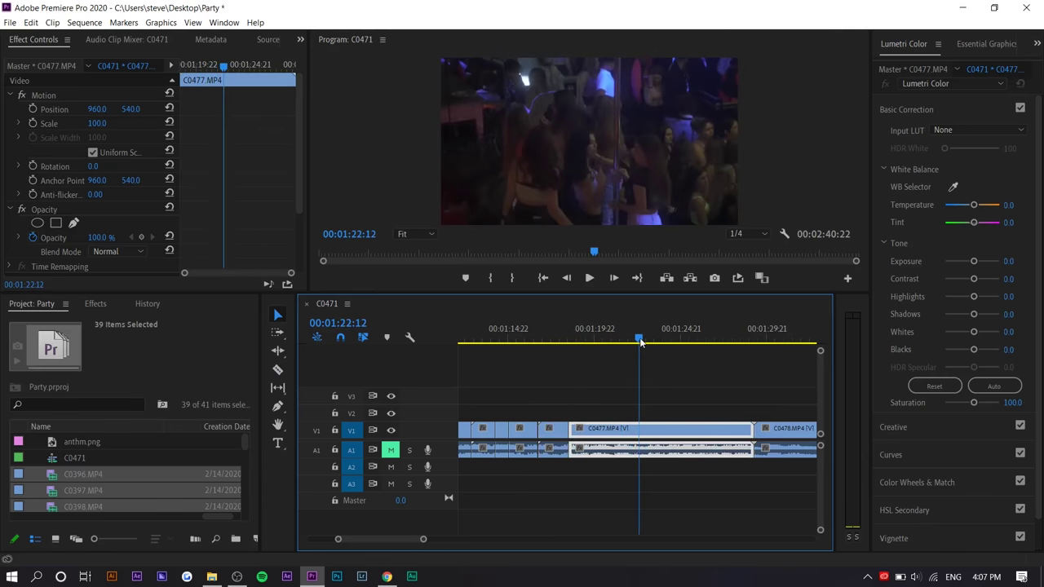
pyautogui.press('q')
pyautogui.press('space')
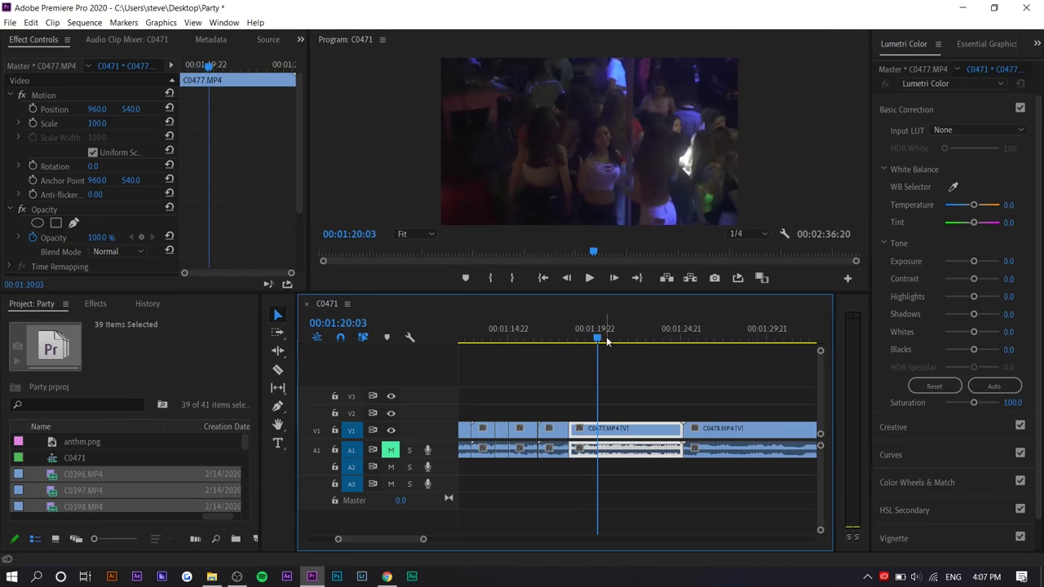
# Ripple-trim the end of the second C0477.MP4 segment at 00:01:20:03 and play on into C0478.MP4
pyautogui.press('w')
pyautogui.press('space')
pyautogui.scroll(-2, 576, 382)
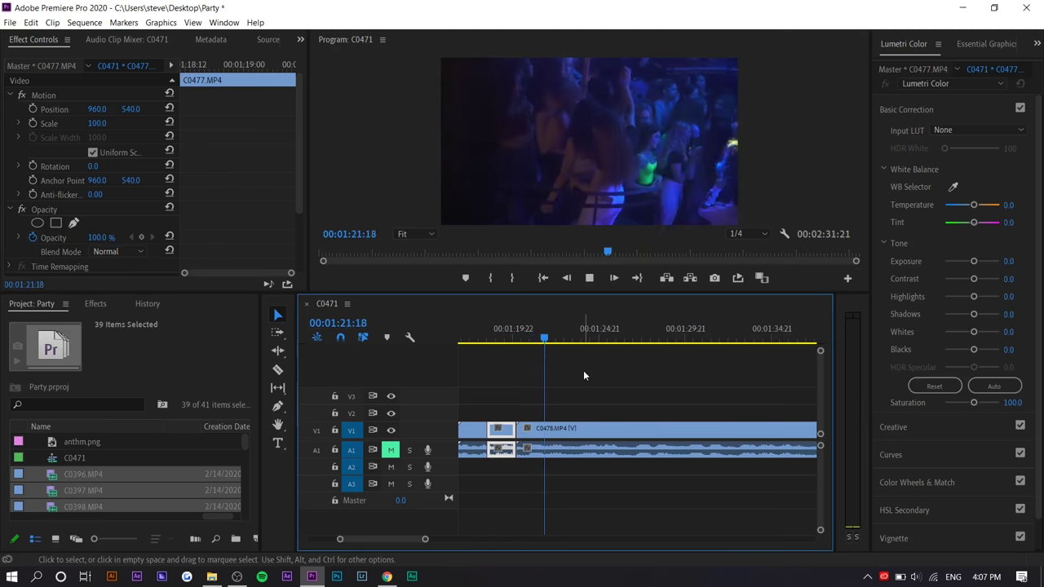
pyautogui.press('space')
pyautogui.press('-')
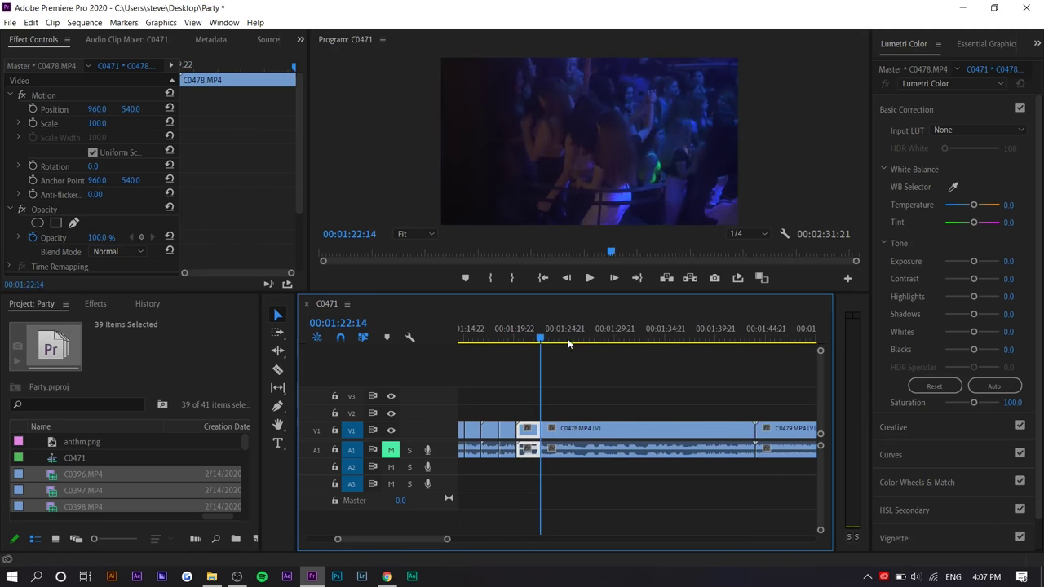
# Ripple-trim the start of C0478.MP4 in two passes while playing it, and ripple-trim its end at about 00:01:24:00
pyautogui.moveTo(569, 344); pyautogui.dragTo(661, 344)
pyautogui.press('q')
pyautogui.press('space')
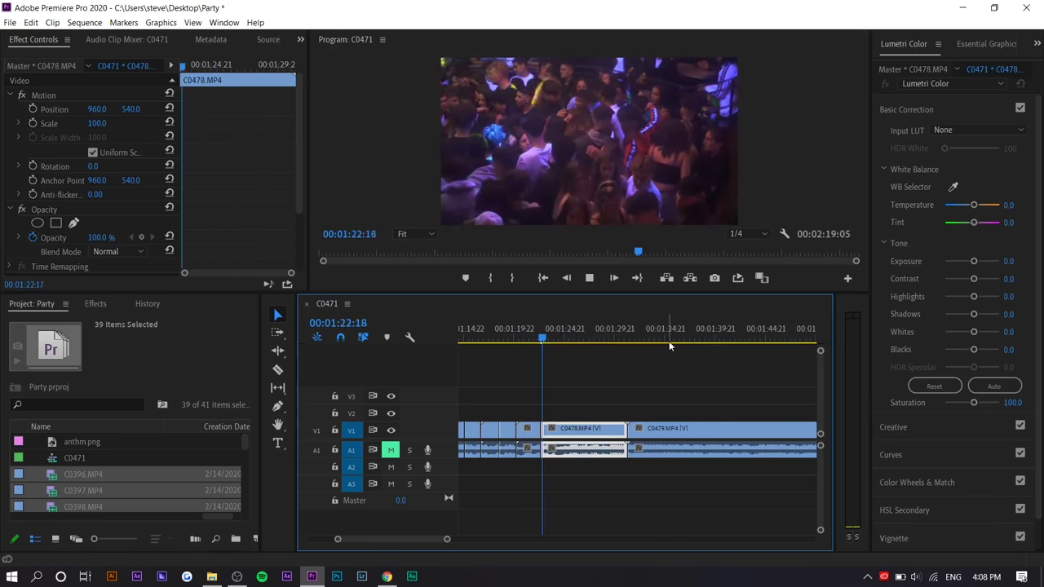
pyautogui.press('q')
pyautogui.press('space')
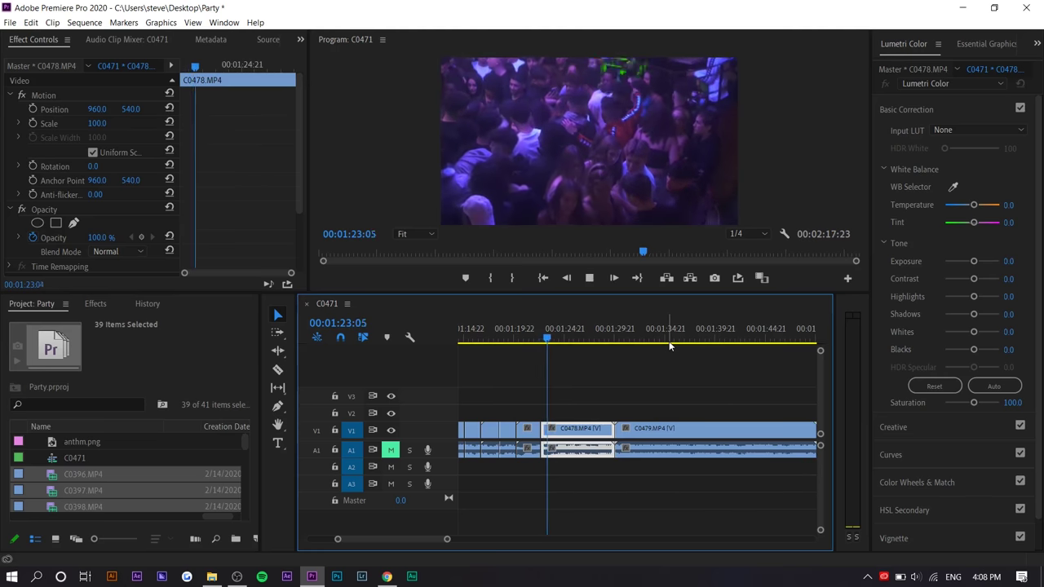
pyautogui.press('w')
pyautogui.scroll(-1, 530, 375)
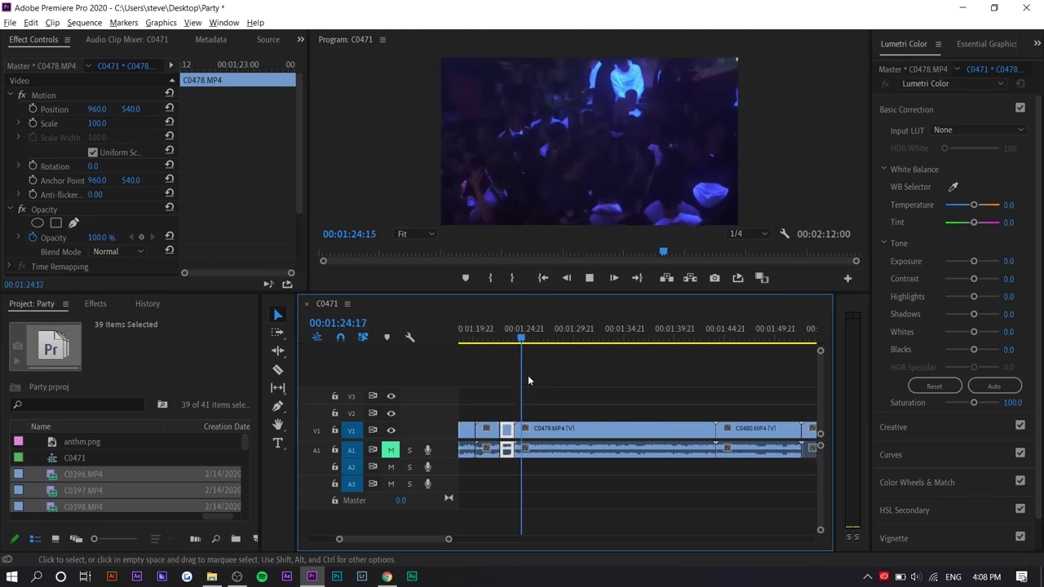
# Ripple-trim the start of C0479.MP4 up to 00:01:39:18 and ripple-trim its end, keeping only a short piece
pyautogui.scroll(-1, 529, 375)
pyautogui.moveTo(566, 332); pyautogui.dragTo(618, 332)
pyautogui.press('space')
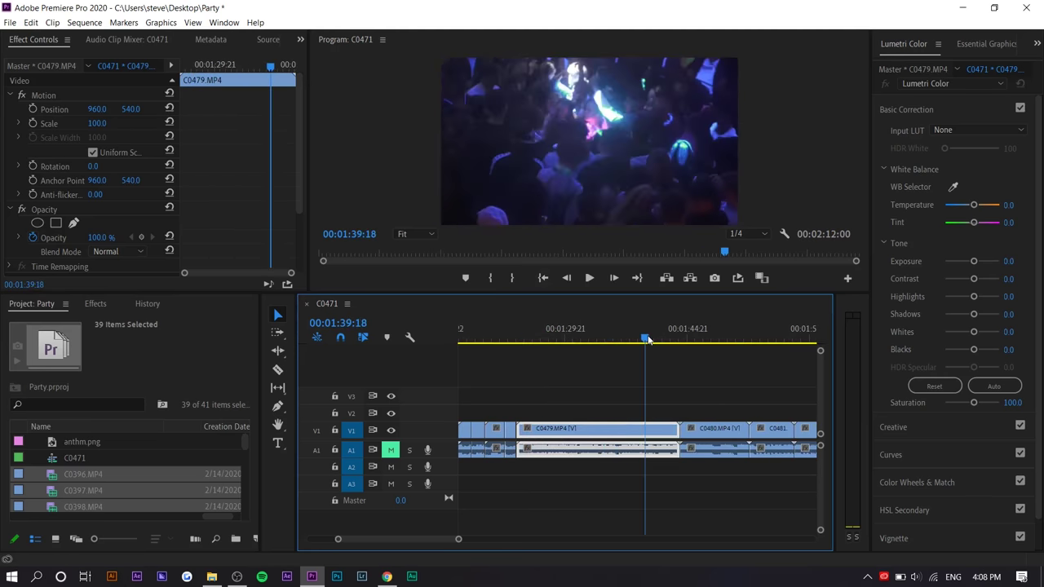
pyautogui.press('q')
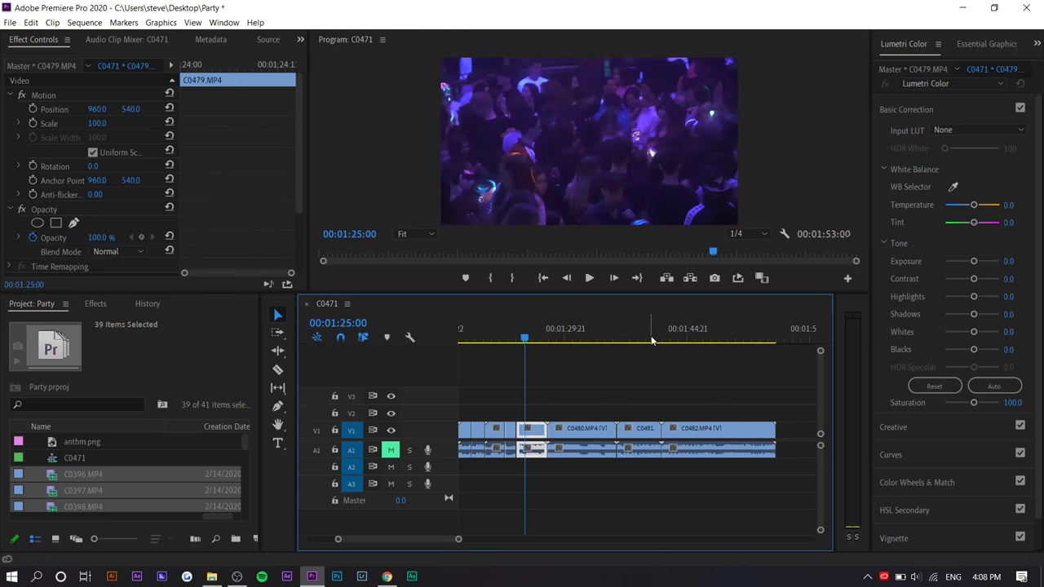
pyautogui.press('w')
# Ripple-trim the start of C0480.MP4 in two passes, and ripple-trim the ends of C0480.MP4 and C0481.MP4 during playback
pyautogui.press('q')
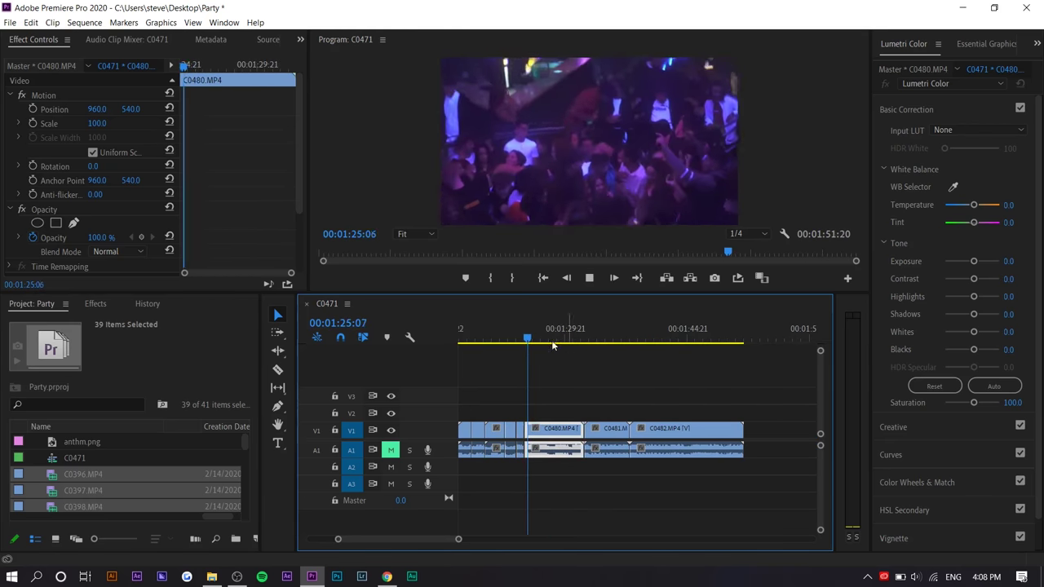
pyautogui.press('q')
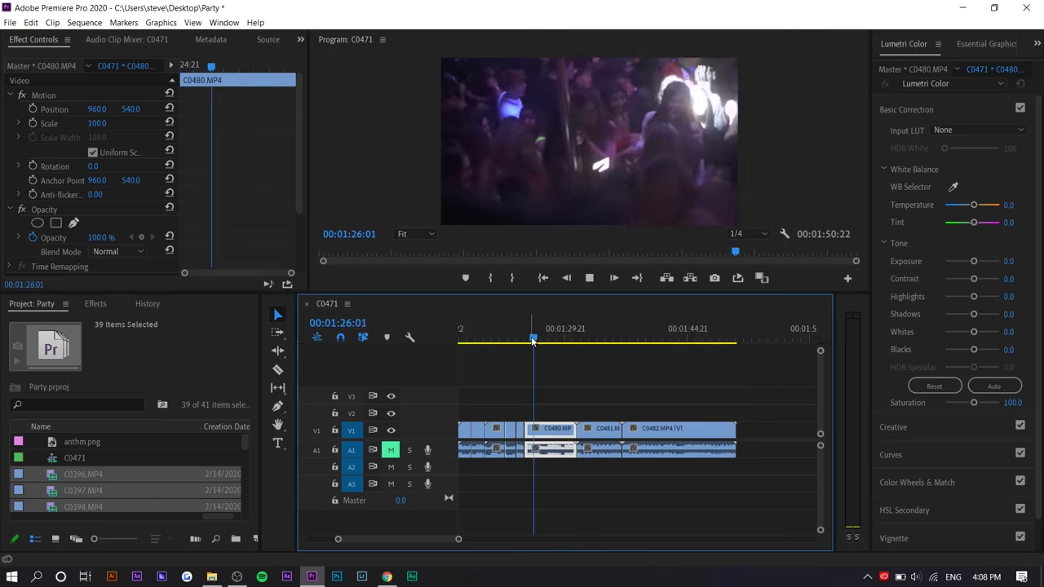
pyautogui.press('w')
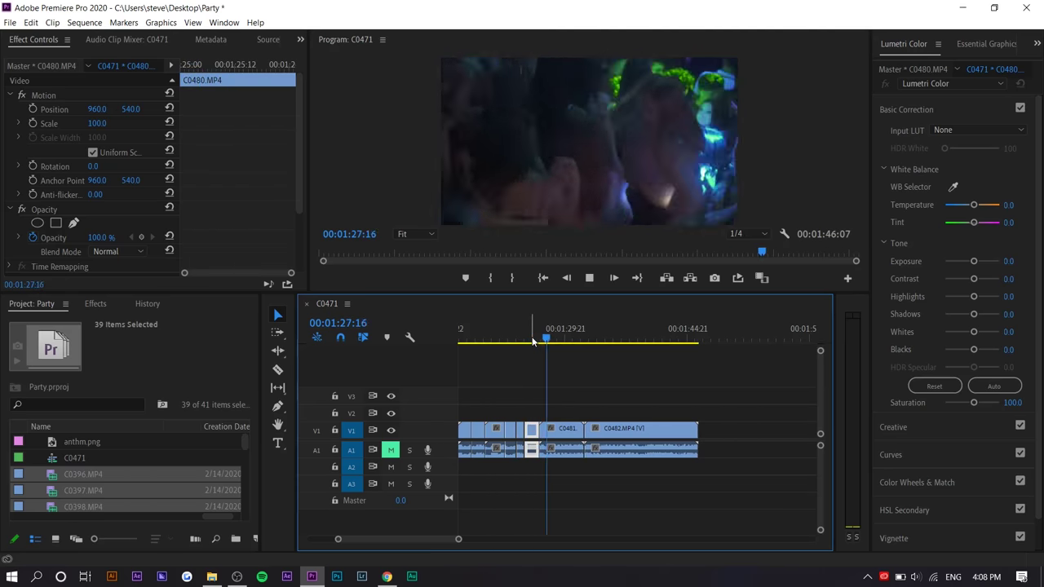
pyautogui.press('w')
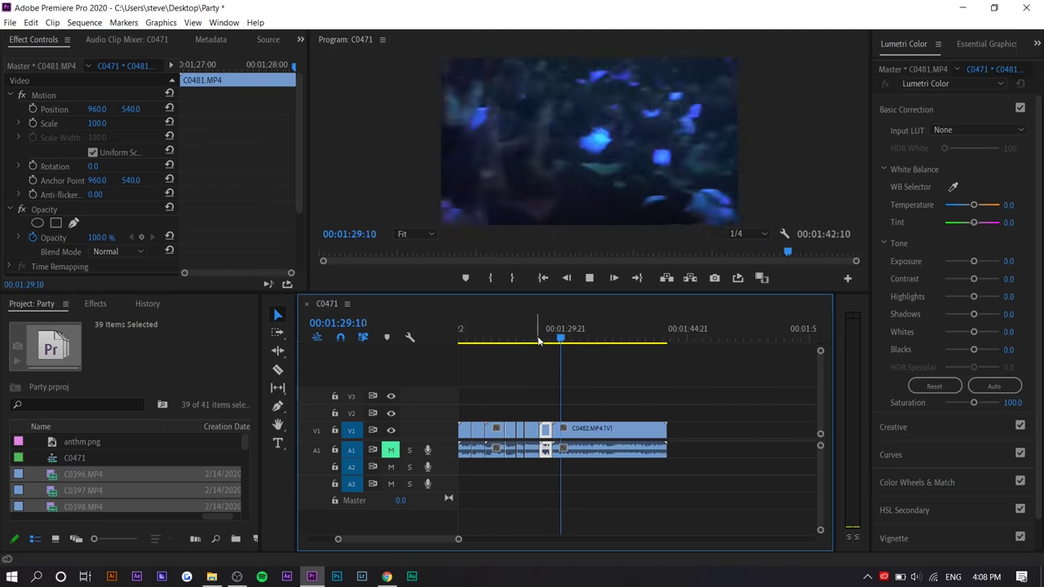
# Ripple-trim the start of C0482.MP4, play it, and ripple-trim its end so the sequence finishes at 00:01:32:03
pyautogui.click(617, 330)
pyautogui.press('q')
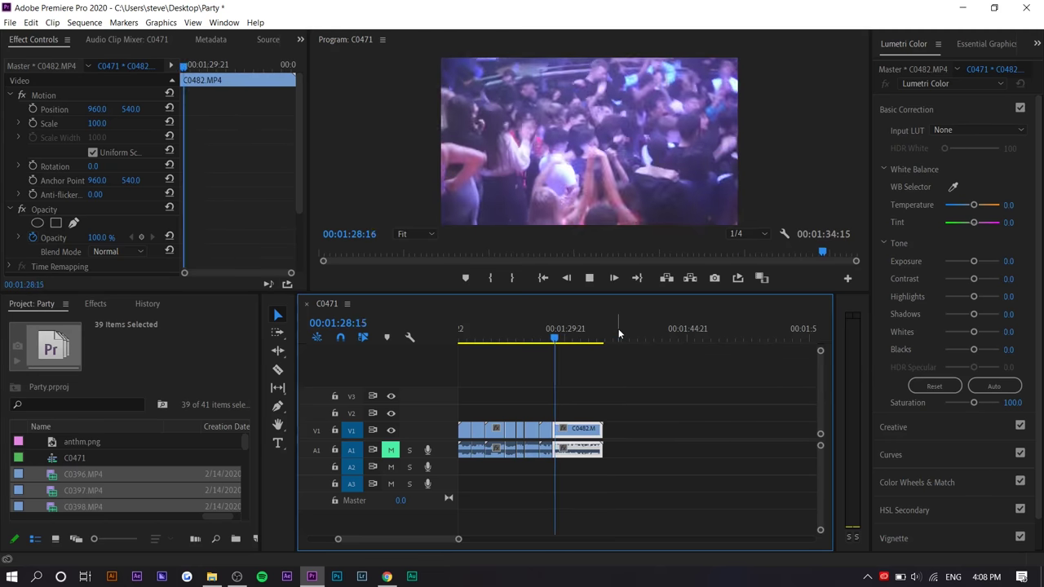
pyautogui.press('space')
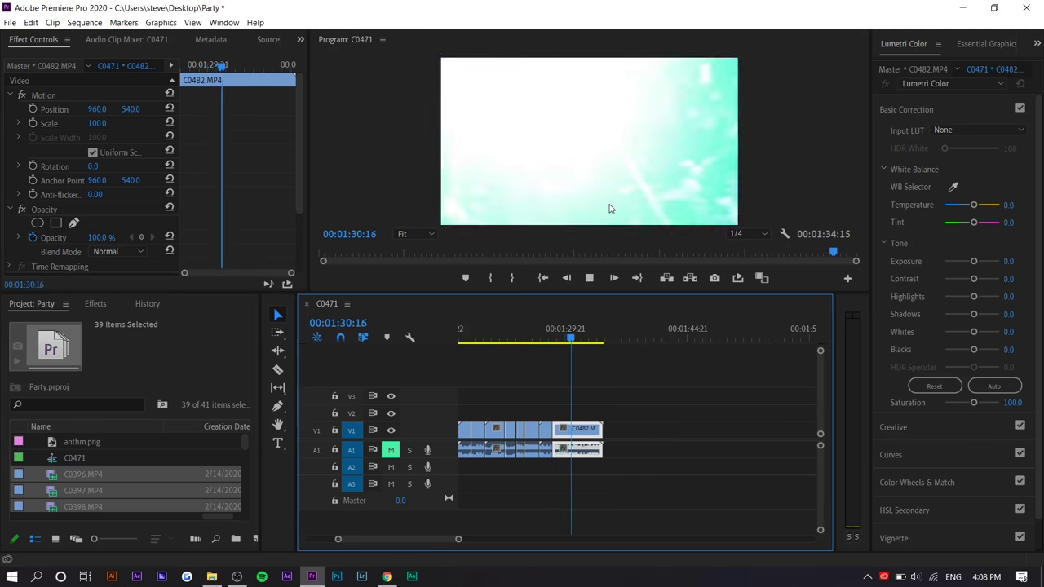
pyautogui.press('space')
pyautogui.press('w')
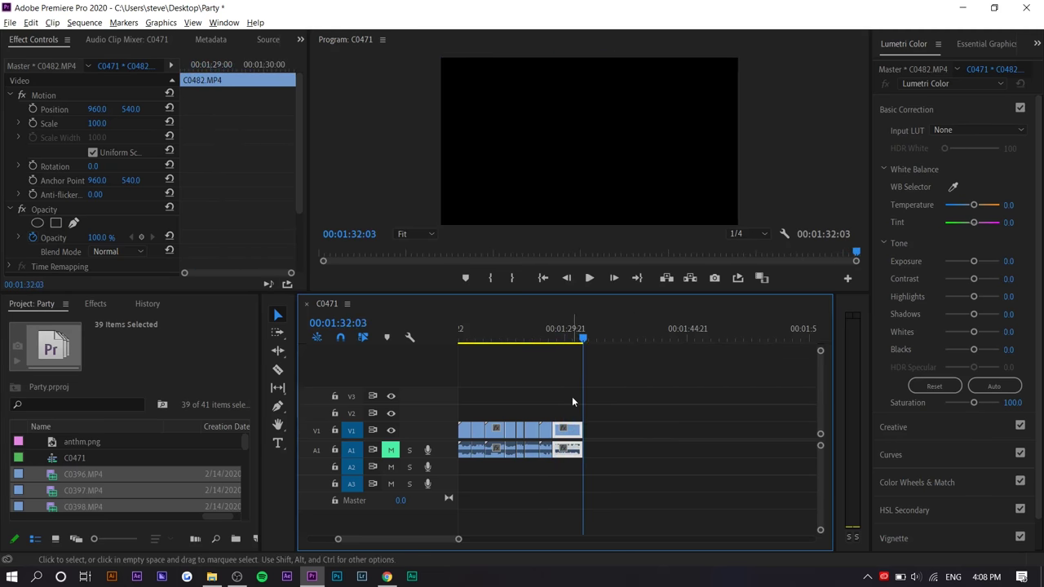
# Mark the sequence's out point at 00:01:00:00
pyautogui.press('\\')
pyautogui.press('Home')
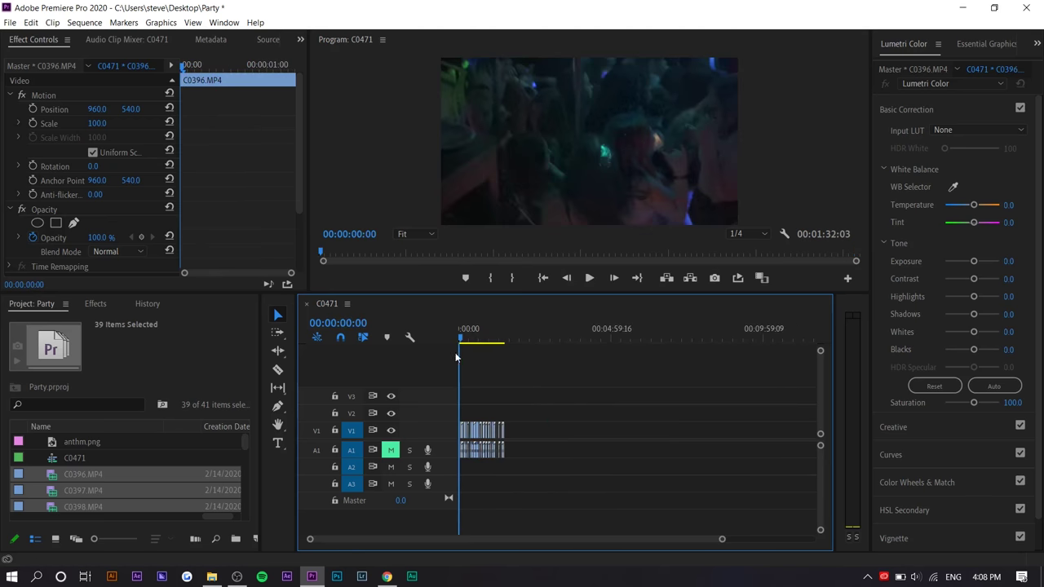
pyautogui.moveTo(474, 353); pyautogui.dragTo(420, 378)
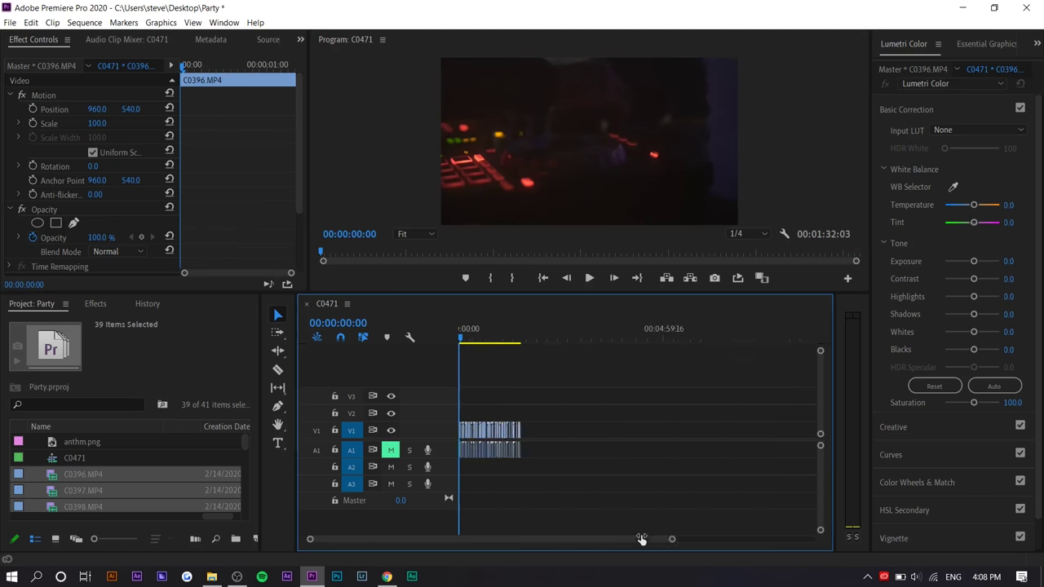
pyautogui.moveTo(642, 540); pyautogui.dragTo(466, 538)
pyautogui.scroll(8, 741, 368)
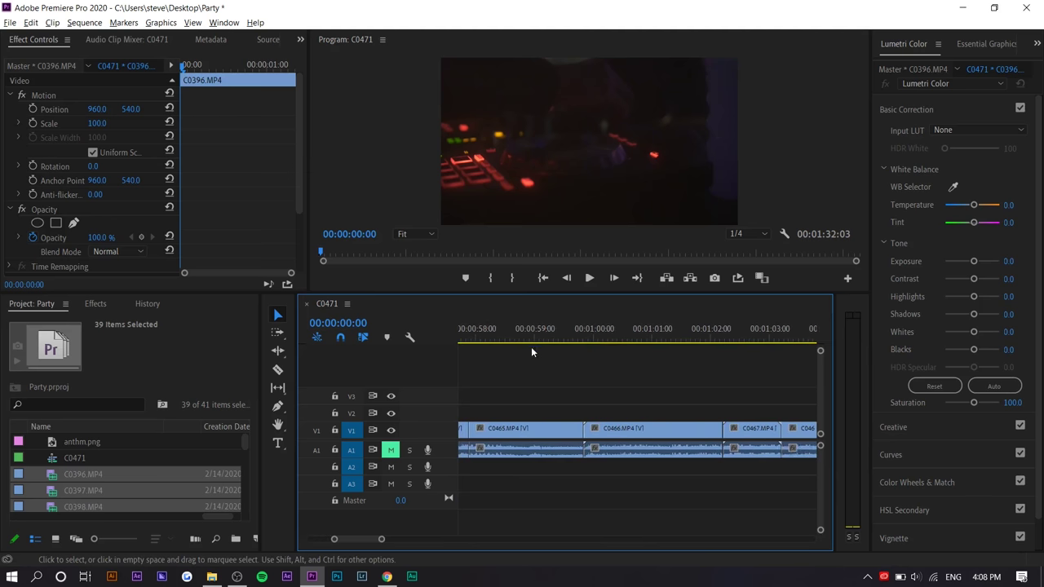
pyautogui.scroll(4, 601, 359)
pyautogui.click(592, 341)
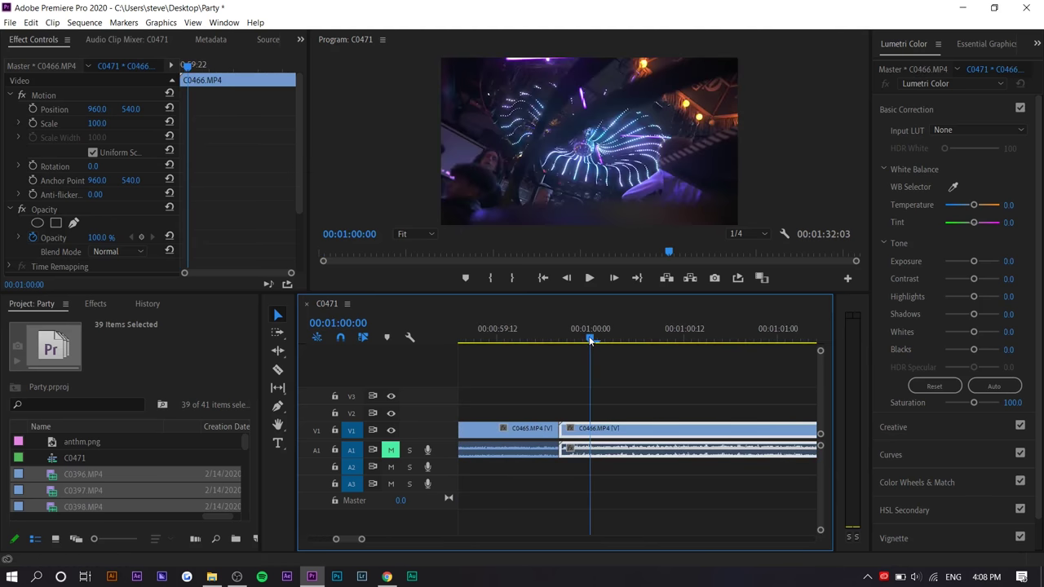
pyautogui.press('o')
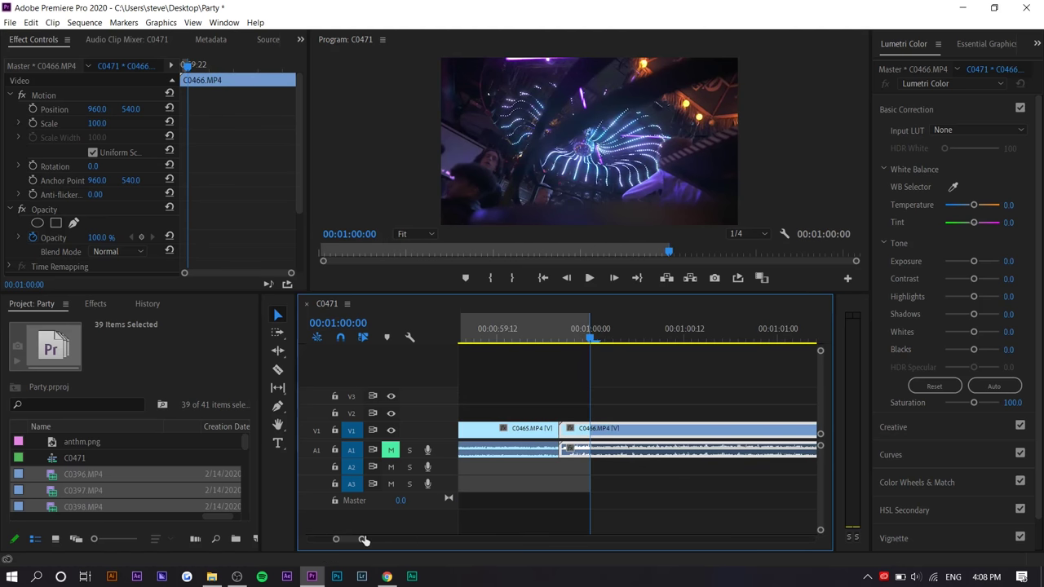
# Move the clips from C0461.MP4 onward up to tracks V3 and A2, starting at about 00:00:14
pyautogui.moveTo(363, 540); pyautogui.dragTo(484, 420)
pyautogui.scroll(3, 487, 456)
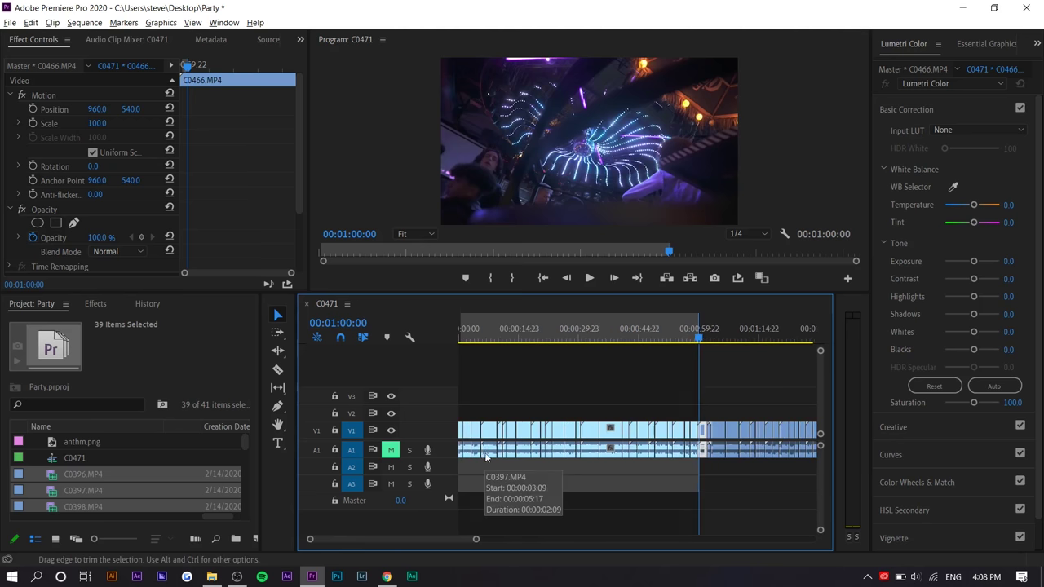
pyautogui.scroll(-3, 493, 456)
pyautogui.moveTo(613, 425); pyautogui.dragTo(616, 431)
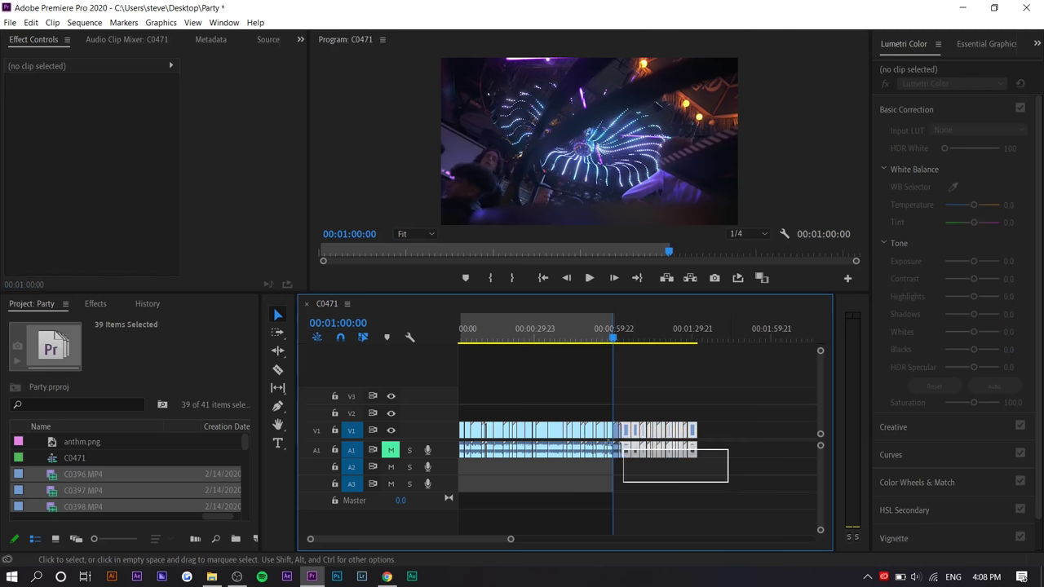
pyautogui.moveTo(593, 437); pyautogui.dragTo(550, 403)
pyautogui.scroll(5, 493, 408)
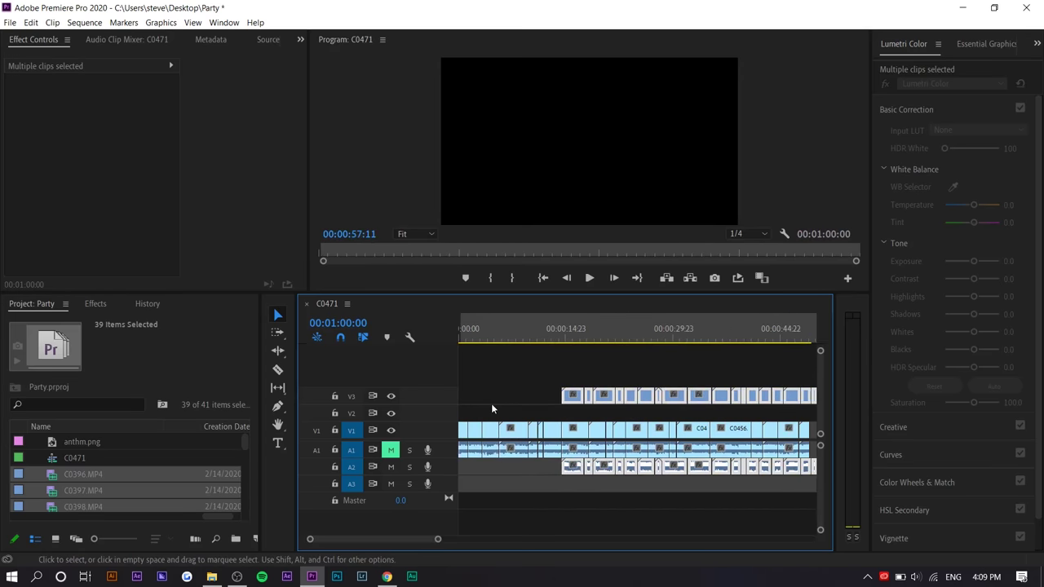
# Play the sequence opening and move C0461.MP4 on V3 to about 00:00:00:18, over the cut between the first two C0396.MP4 segments
pyautogui.press('=')
pyautogui.press('=')
pyautogui.moveTo(485, 328); pyautogui.dragTo(458, 332)
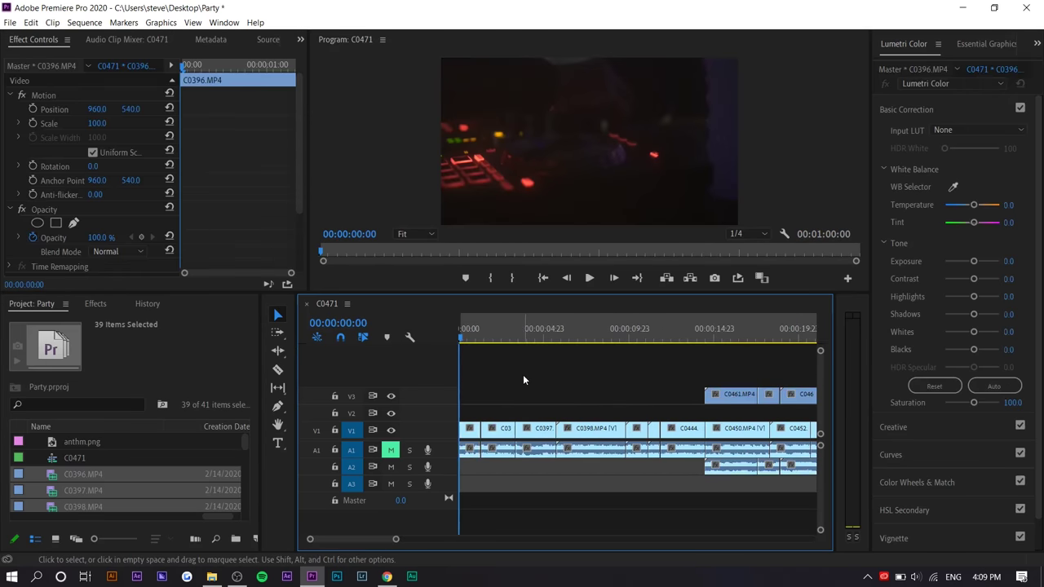
pyautogui.press('space')
pyautogui.press('space')
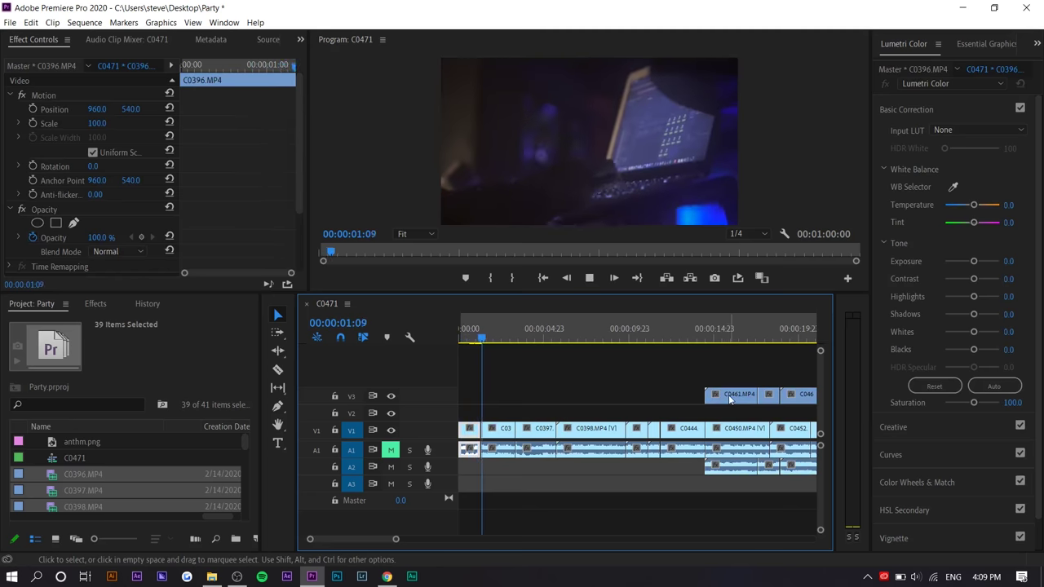
pyautogui.moveTo(721, 401); pyautogui.dragTo(494, 405)
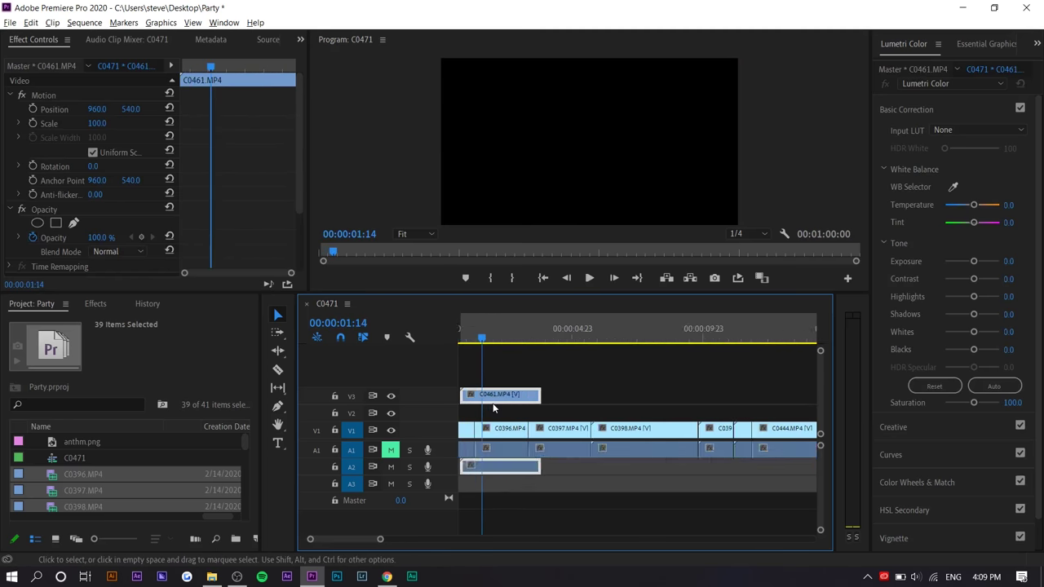
# Play the sequence from its start and mute audio track A2
pyautogui.press('=')
pyautogui.press('Home')
pyautogui.press('space')
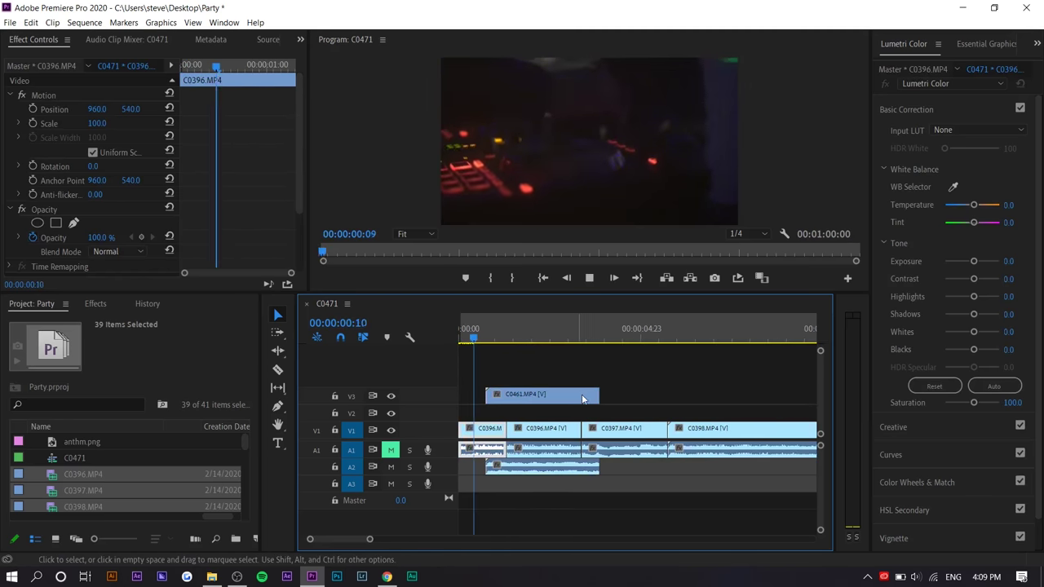
pyautogui.click(396, 470)
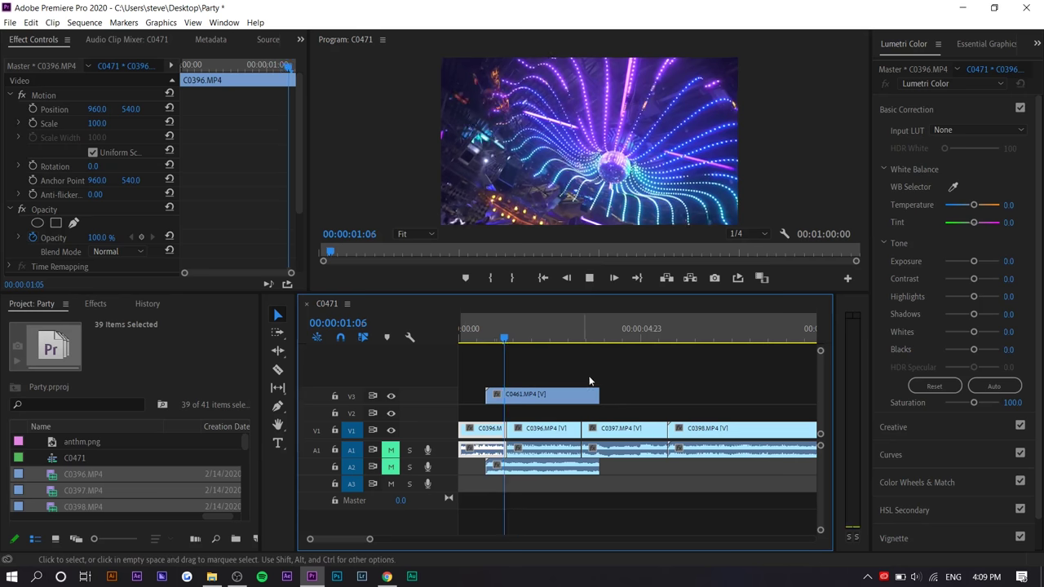
# Trim the end of C0461.MP4 on V3 to about 00:00:02:04 and shift the shortened clip slightly earlier
pyautogui.moveTo(601, 395); pyautogui.dragTo(542, 404)
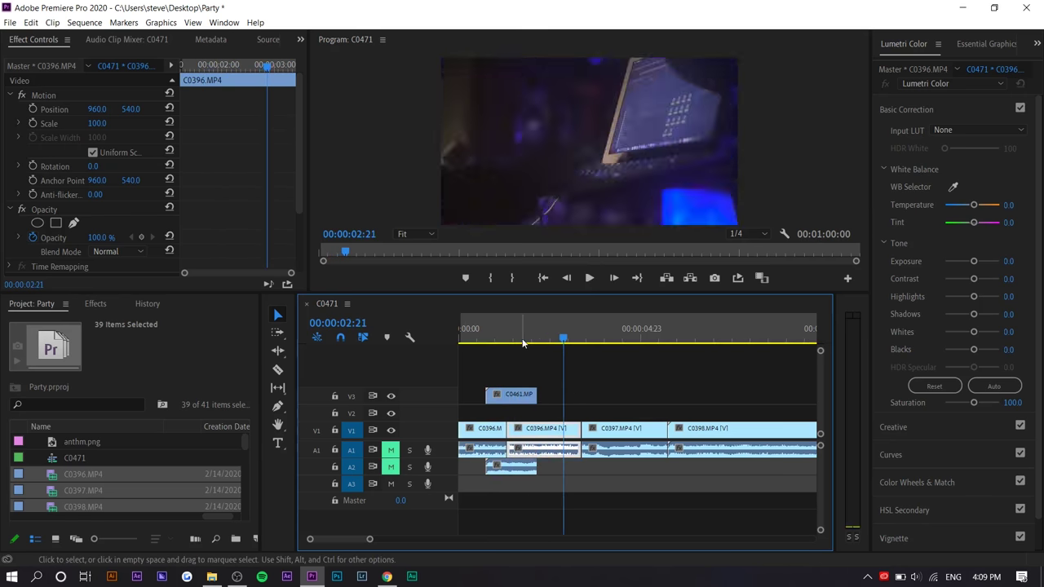
pyautogui.click(528, 340)
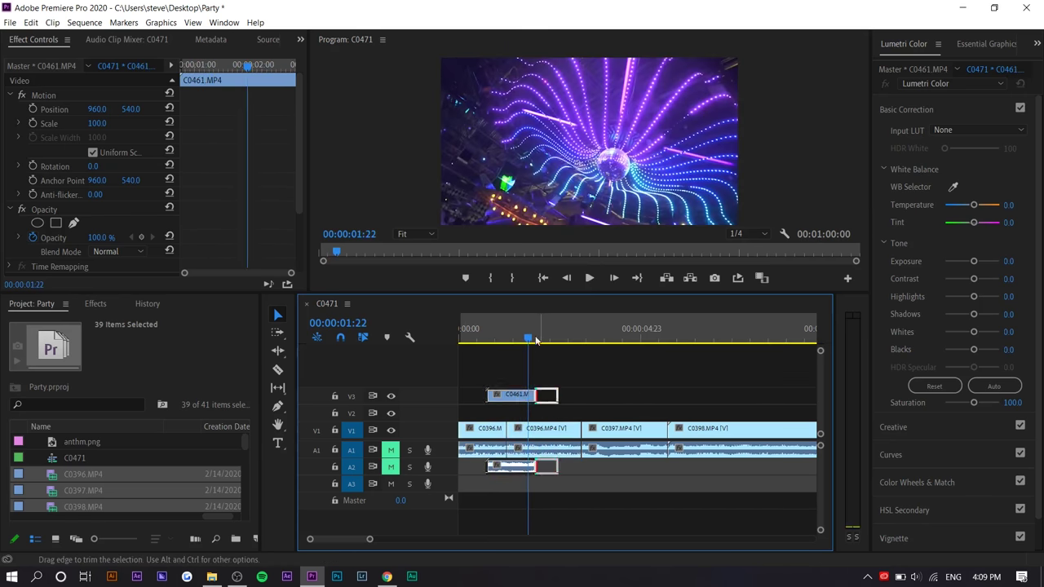
pyautogui.moveTo(536, 338)
pyautogui.mouseDown()
pyautogui.moveTo(545, 332)
pyautogui.moveTo(531, 337)
pyautogui.mouseUp()
pyautogui.moveTo(489, 396); pyautogui.dragTo(508, 397)
pyautogui.moveTo(512, 398); pyautogui.dragTo(505, 398)
pyautogui.moveTo(482, 331); pyautogui.dragTo(465, 330)
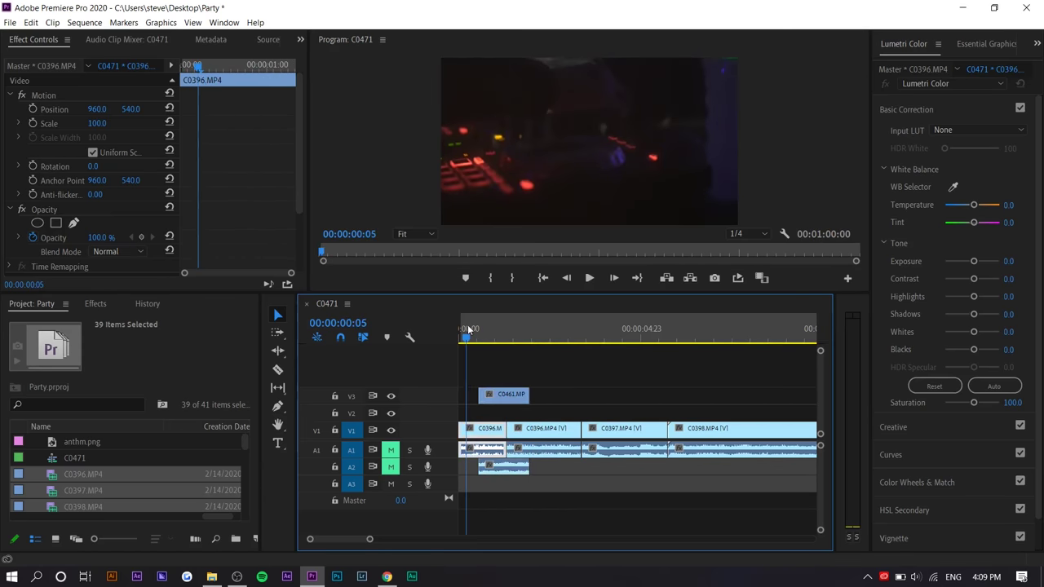
# Play the opening, trim the start of C0461.MP4 to about 00:00:00:17, and replay the overlap
pyautogui.press('space')
pyautogui.press('space')
pyautogui.moveTo(477, 397); pyautogui.dragTo(485, 397)
pyautogui.click(465, 335)
pyautogui.press('space')
pyautogui.press('space')
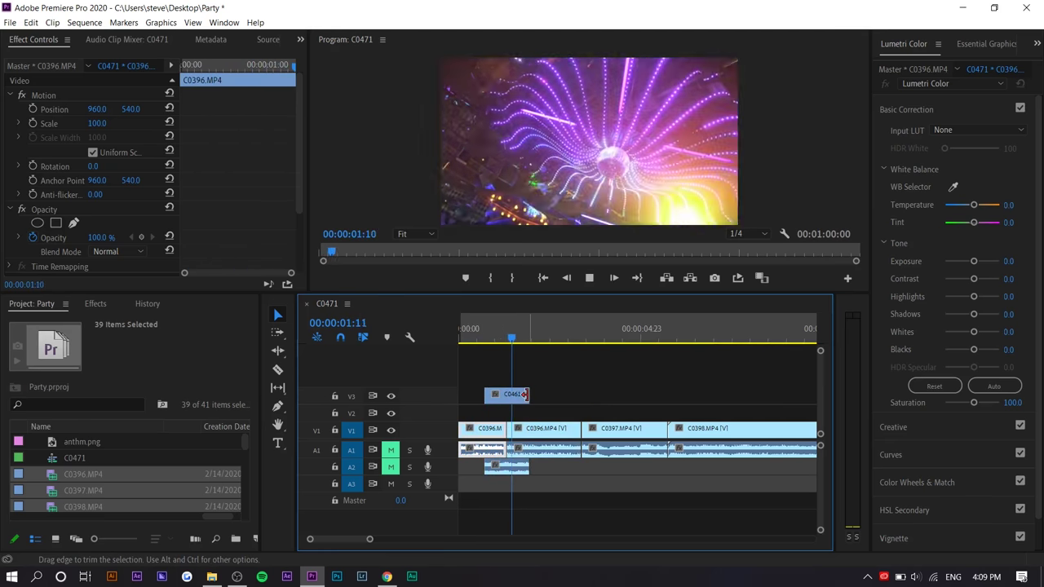
# Trim the end of C0461.MP4 on V3 to about 00:00:01:18 and play across the cut to check it
pyautogui.click(525, 396)
pyautogui.moveTo(526, 395); pyautogui.dragTo(519, 395)
pyautogui.click(505, 331)
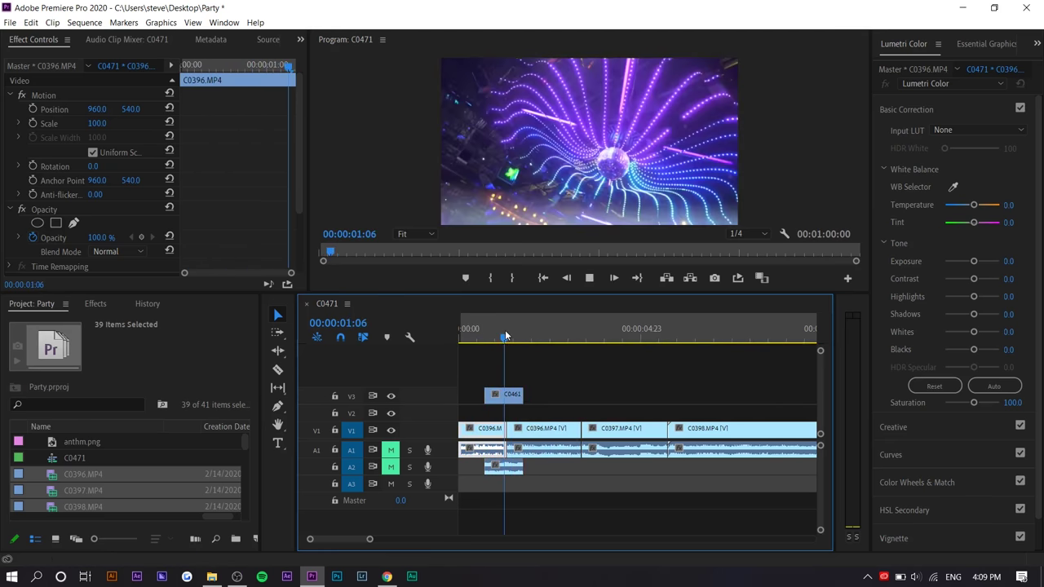
pyautogui.press('space')
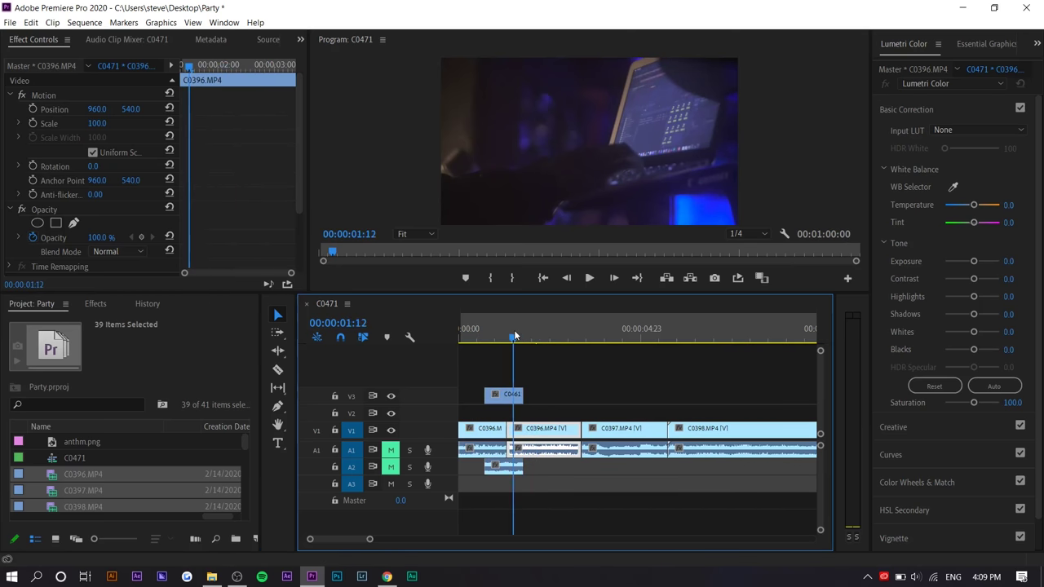
pyautogui.press('space')
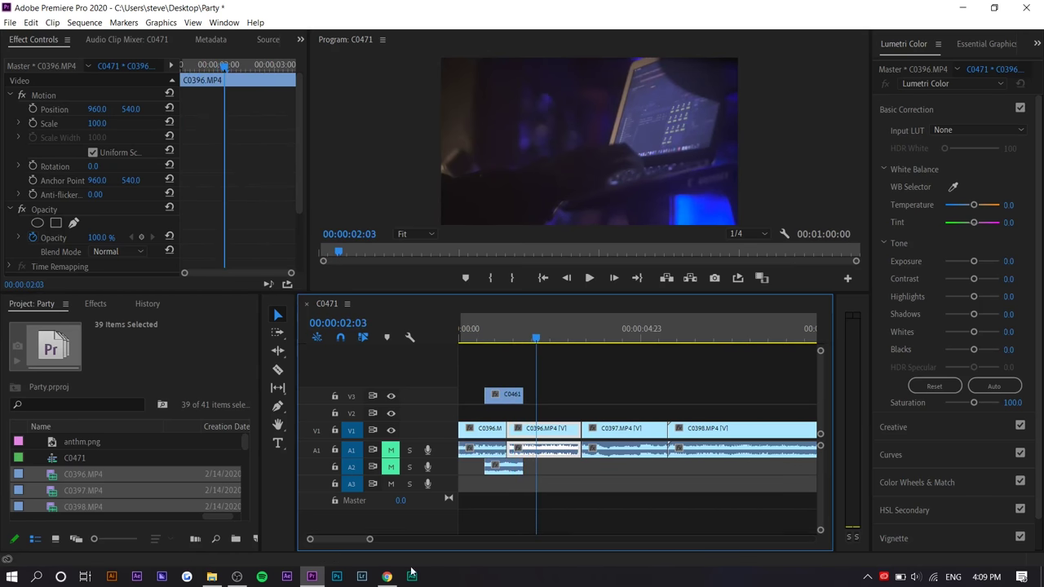
# Switch to Chrome, open the Billboard Hot 100 chart from the search results, and look through the ranked songs
pyautogui.click(388, 577)
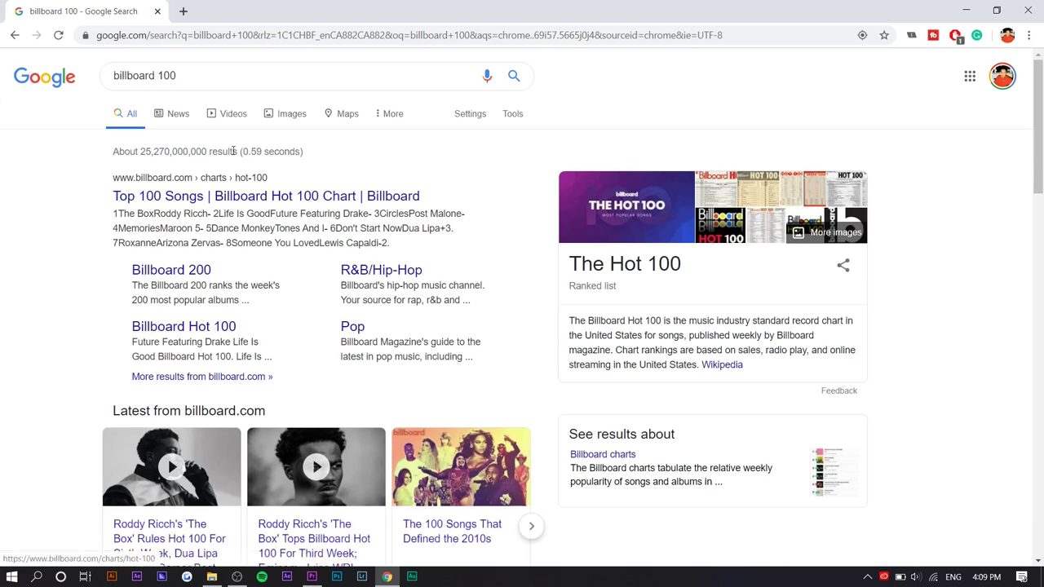
pyautogui.click(242, 195)
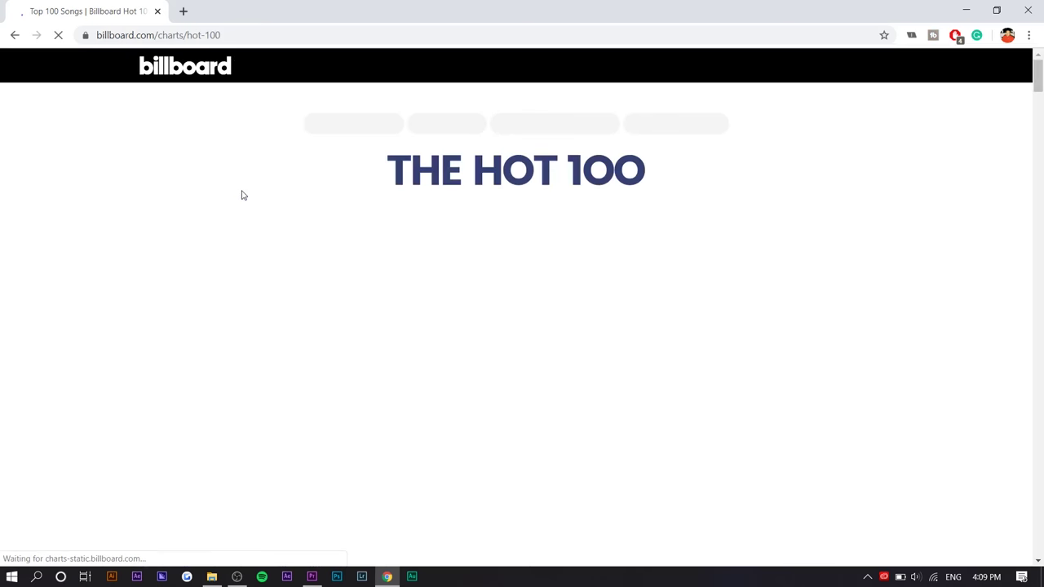
pyautogui.scroll(-6, 367, 341)
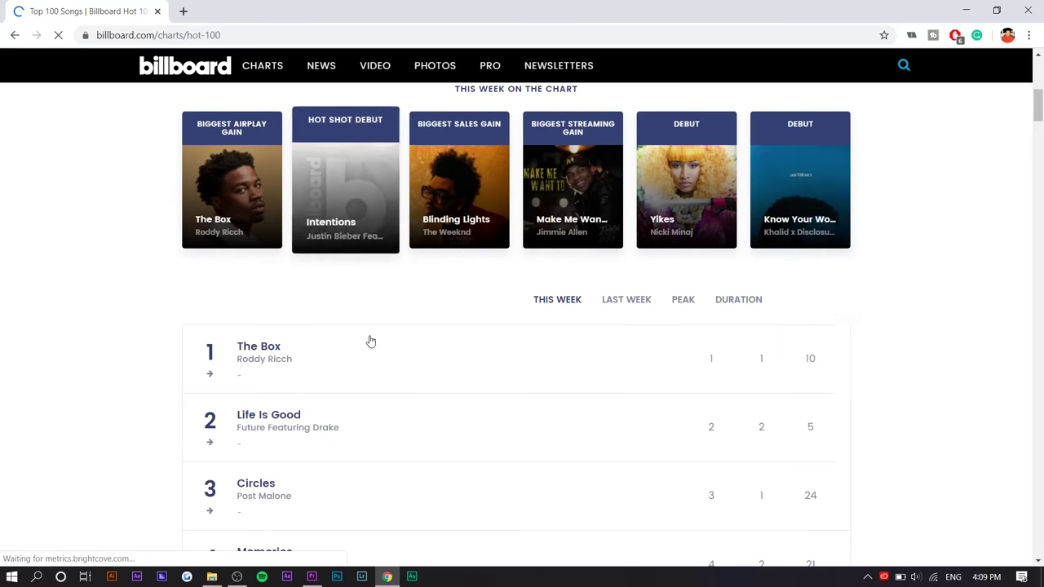
pyautogui.scroll(-3, 312, 401)
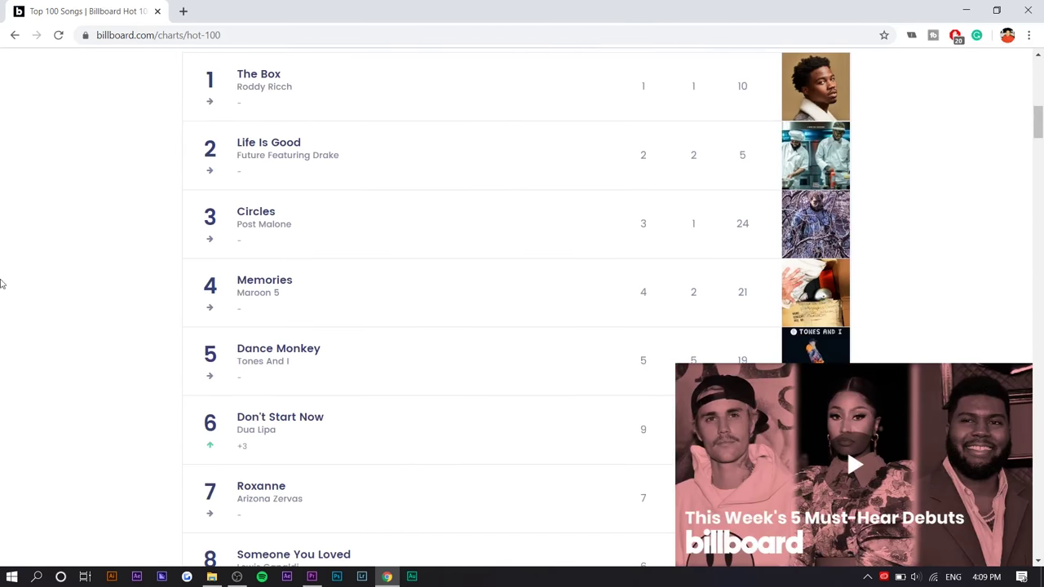
pyautogui.scroll(-3, 268, 420)
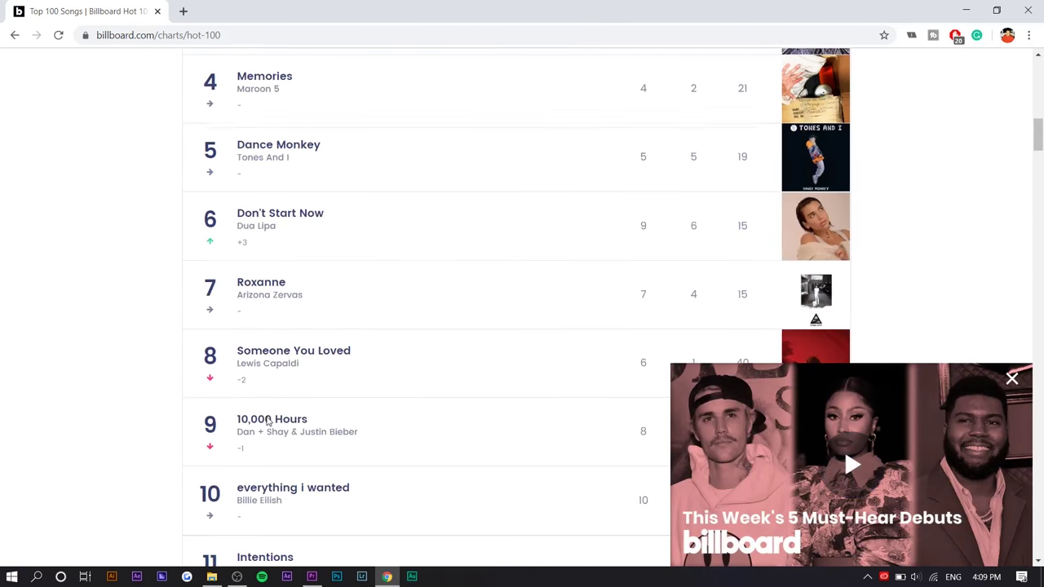
pyautogui.scroll(14, 270, 393)
pyautogui.scroll(-2, 269, 391)
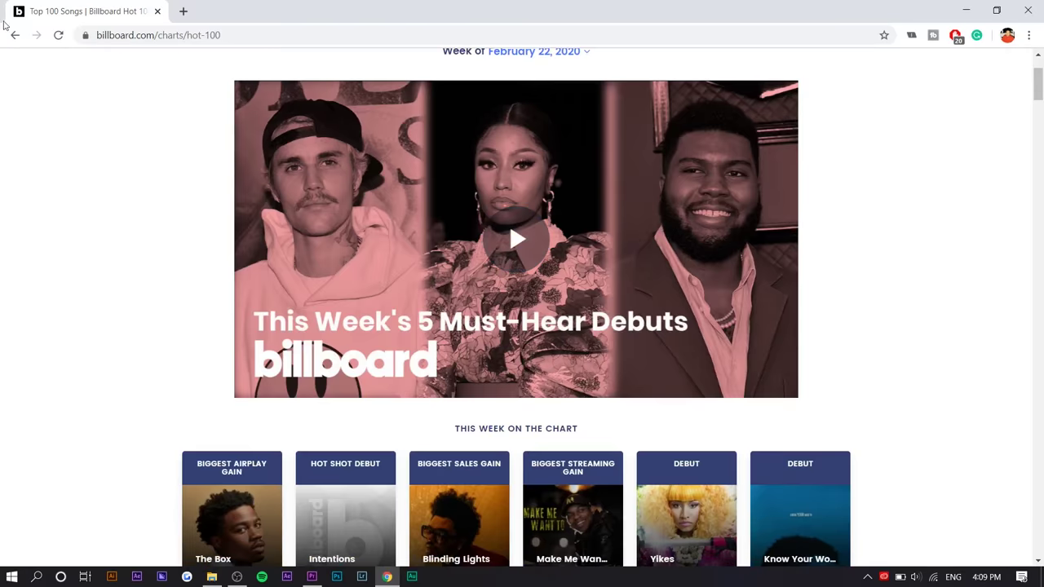
pyautogui.scroll(-5, 122, 224)
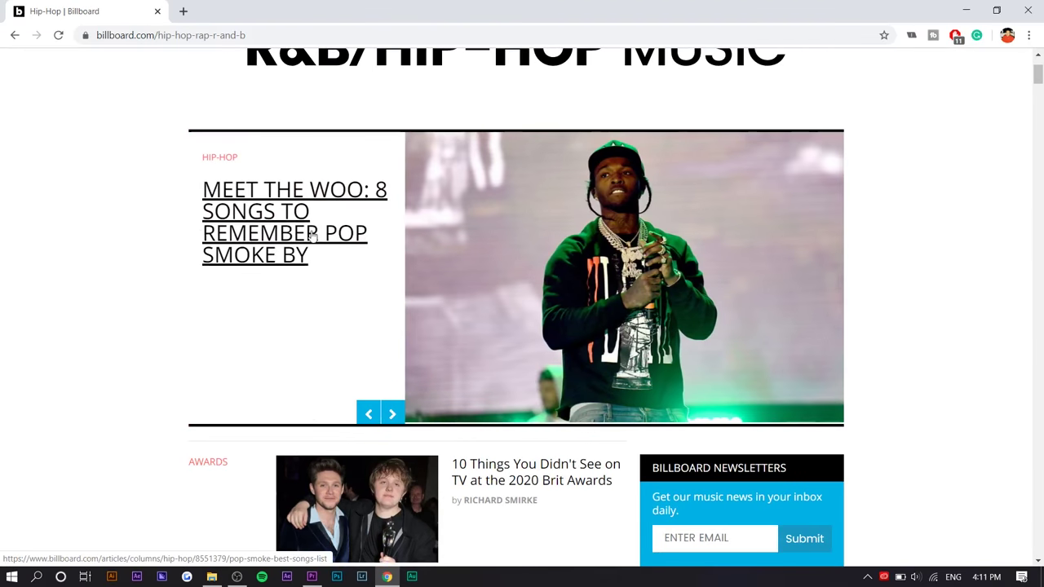
# Leave the R&B/Hip-Hop page, look through Billboard's Top Hip-Hop Songs chart, and return to the search results
pyautogui.scroll(2, 171, 225)
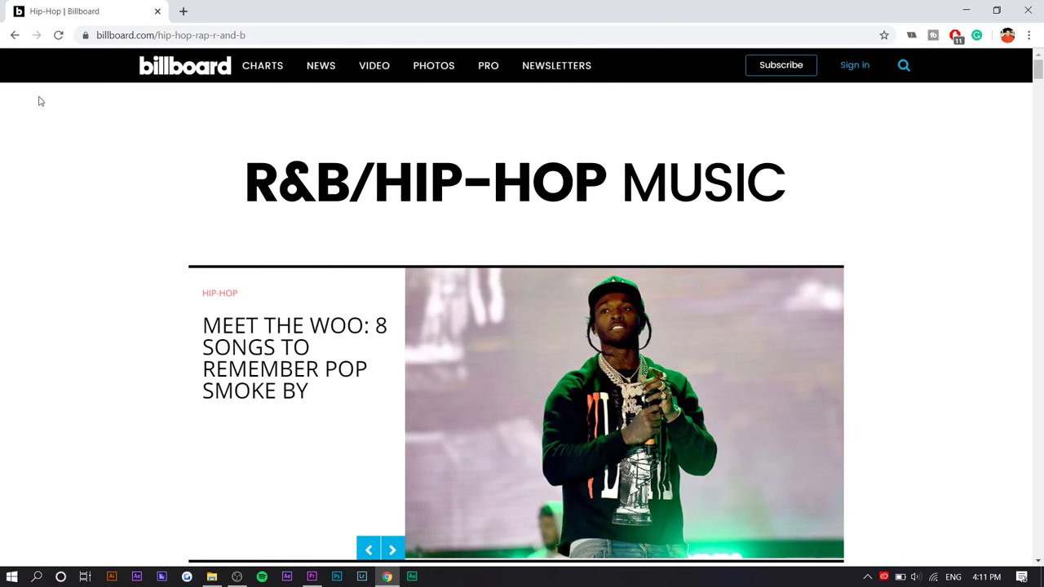
pyautogui.click(15, 35)
pyautogui.click(171, 130)
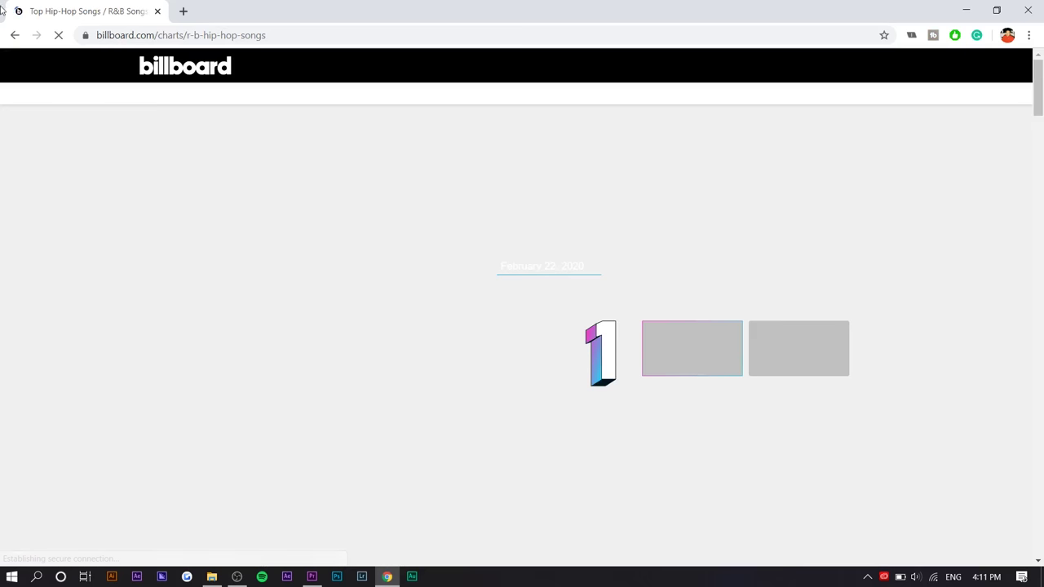
pyautogui.scroll(-8, 9, 205)
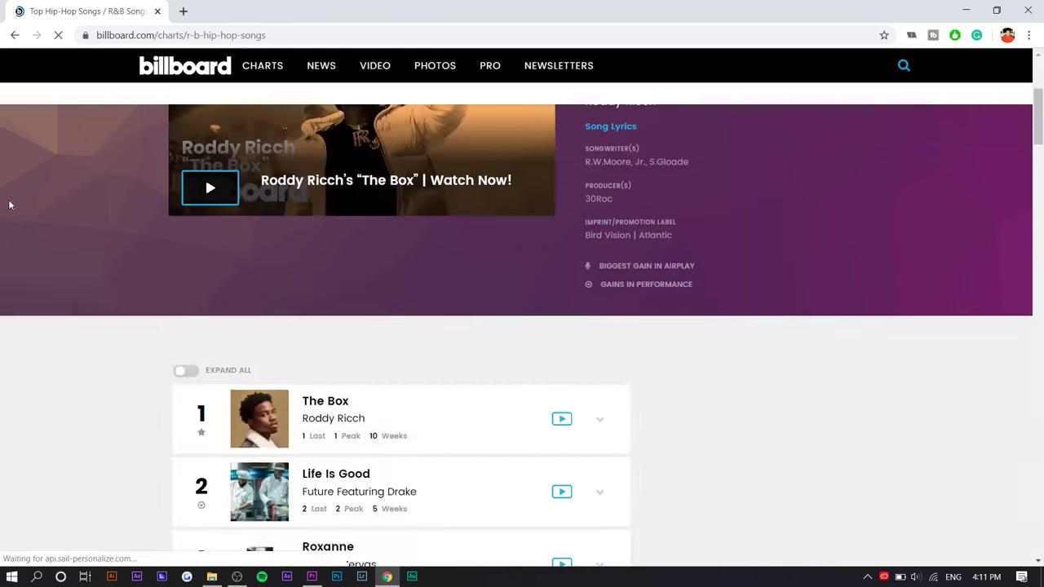
pyautogui.hotkey('alt', 'Left')
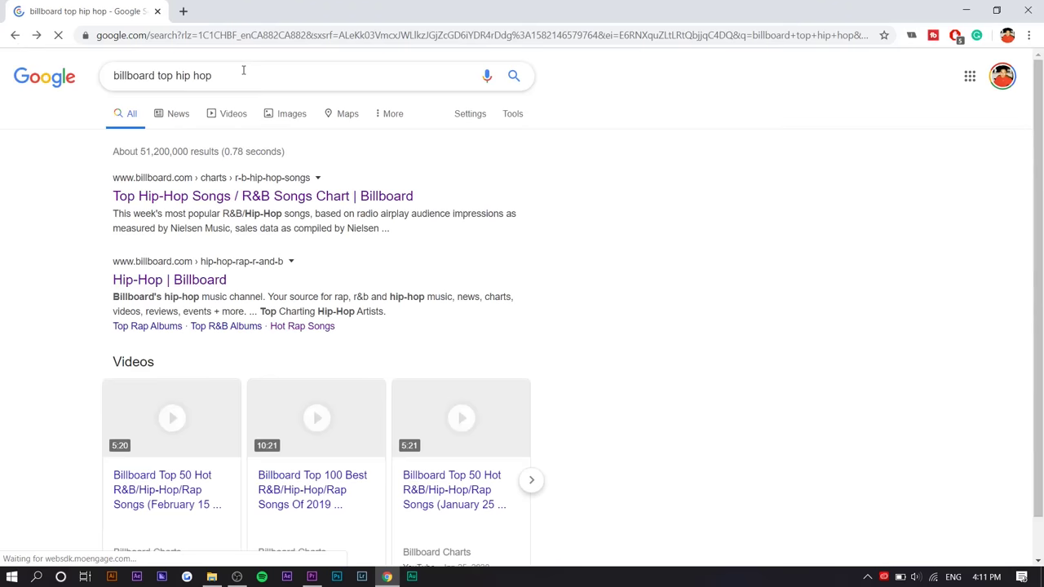
# Search Google for "welcome to the party instrumental mp3 download"
pyautogui.tripleClick(244, 70)
pyautogui.write('welcome ')
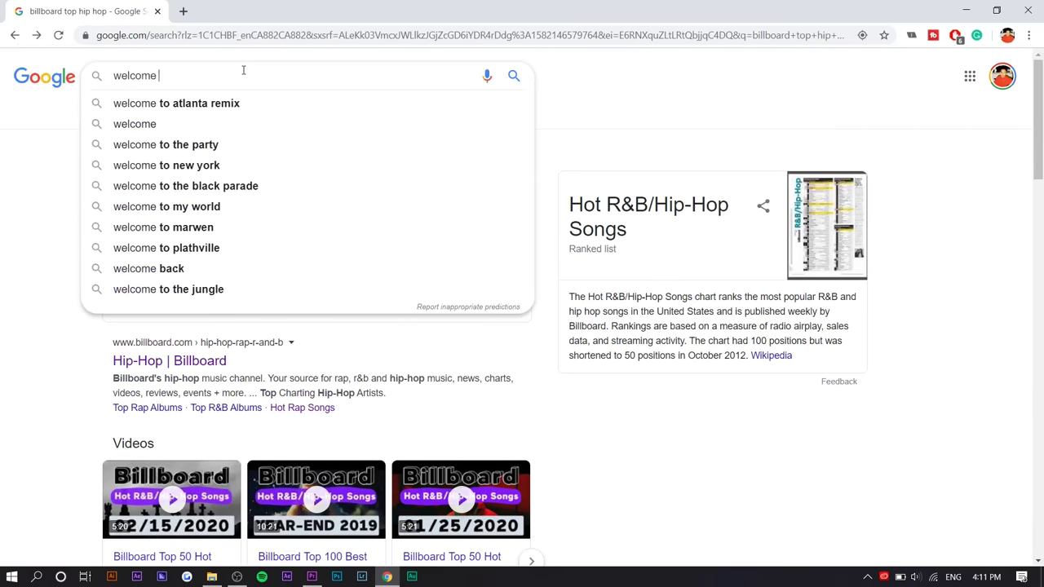
pyautogui.write('to the party m')
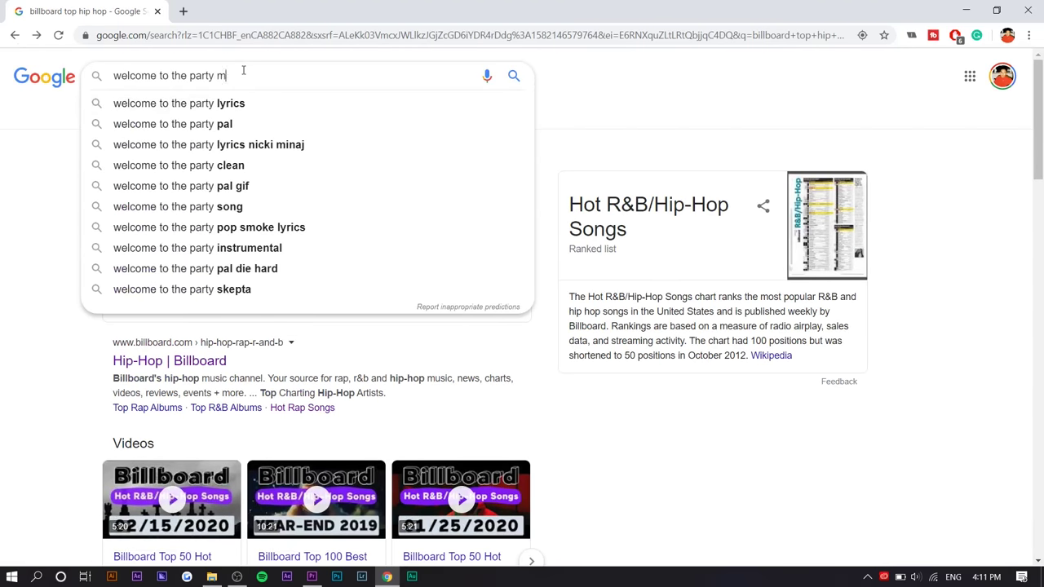
pyautogui.write('p3 inst')
pyautogui.click(237, 103)
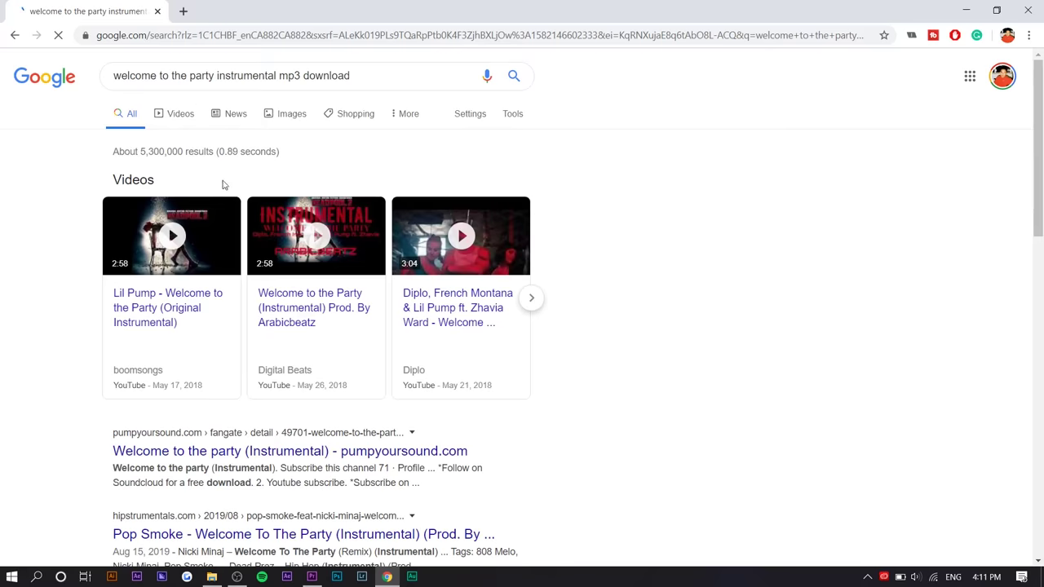
# Open the Hipstrumentals result for Pop Smoke's Welcome To The Party instrumental and follow its download link
pyautogui.scroll(-2, 152, 375)
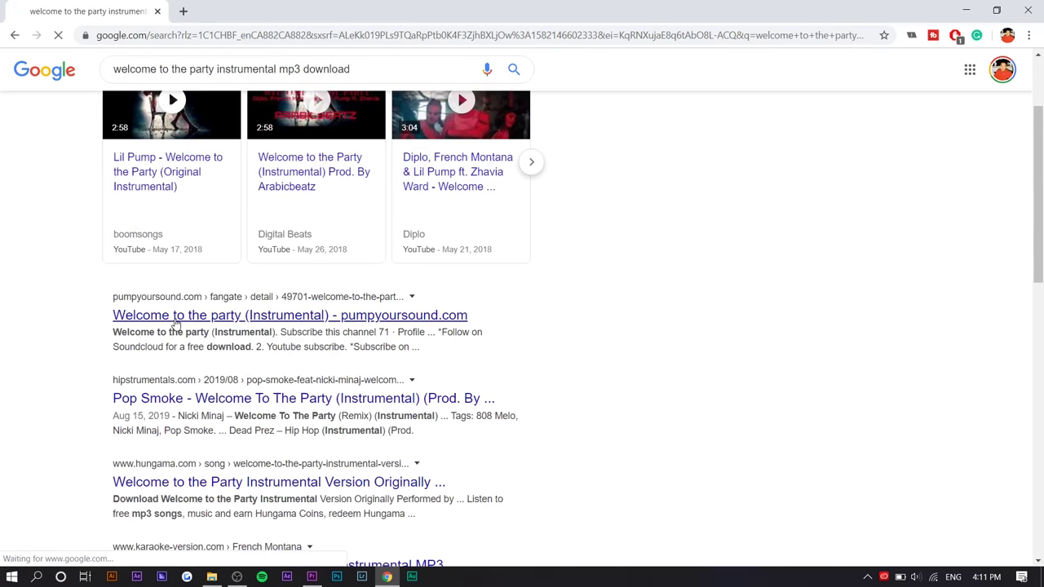
pyautogui.scroll(-3, 245, 408)
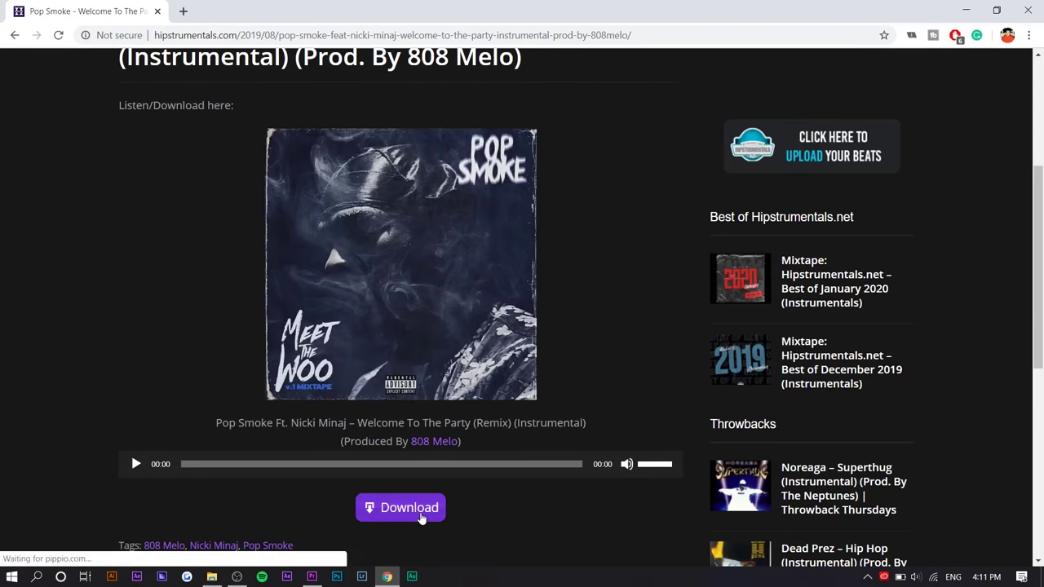
pyautogui.click(421, 515)
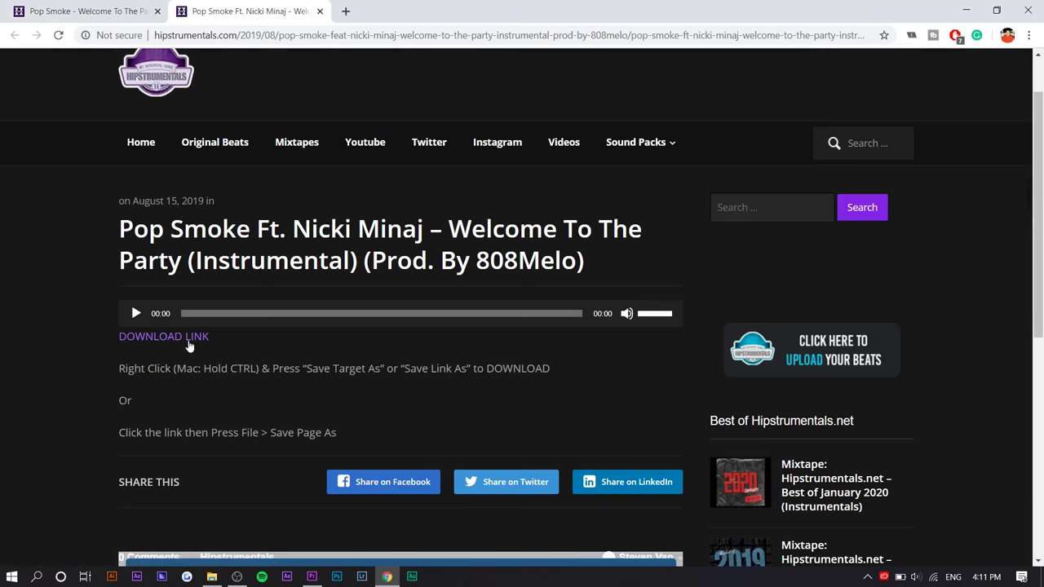
pyautogui.click(189, 338)
# Switch back to Premiere Pro and place popsmole.mp3 on audio track A3 from the start of the sequence
pyautogui.hotkey('alt', 'Tab')
pyautogui.hotkey('alt', 'Tab')
pyautogui.moveTo(400, 398); pyautogui.dragTo(465, 485)
pyautogui.press('-')
pyautogui.press('-')
pyautogui.press('-')
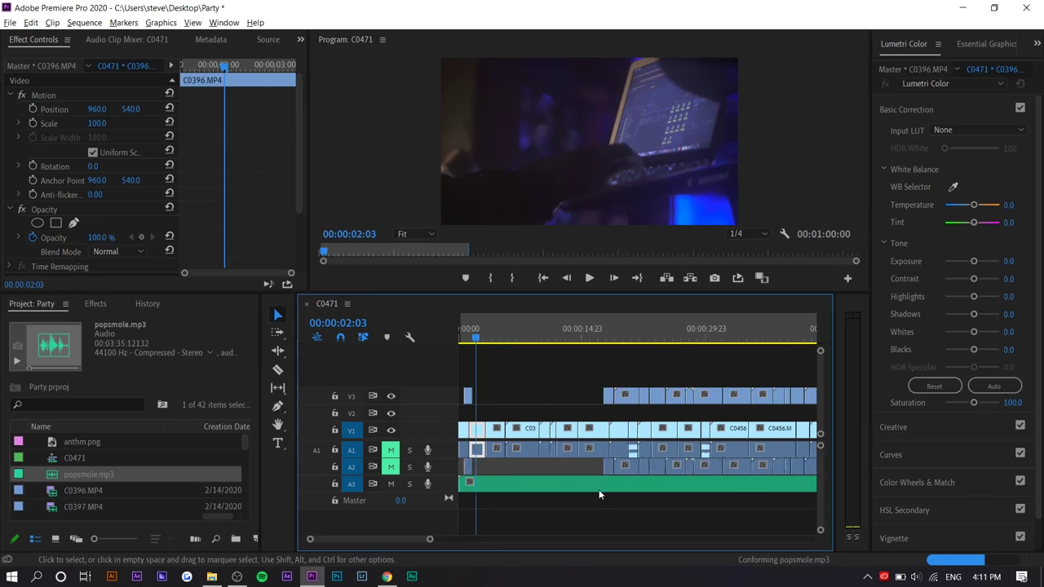
pyautogui.press('-')
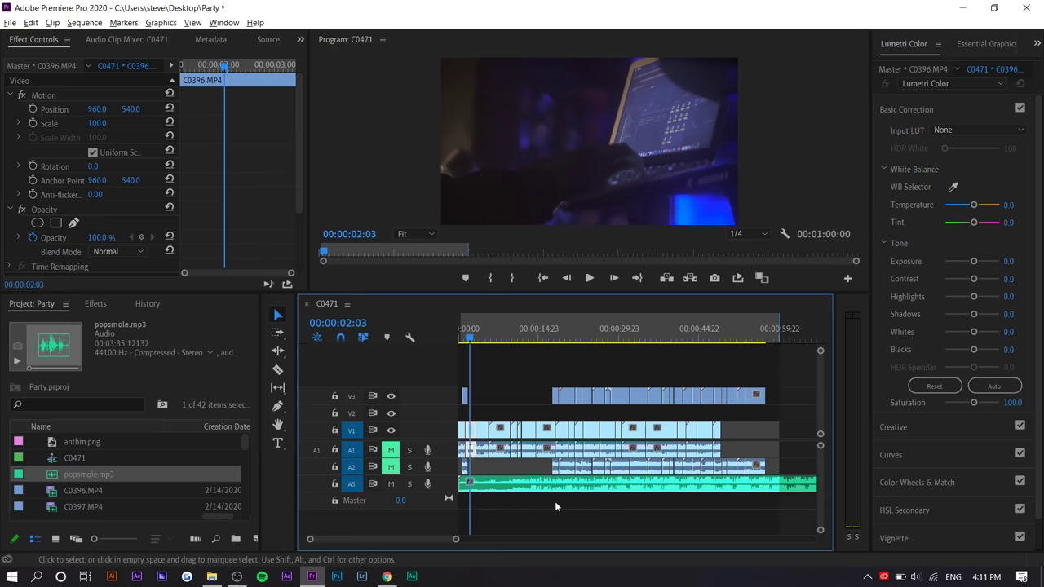
pyautogui.press('=')
pyautogui.press('=')
pyautogui.press('=')
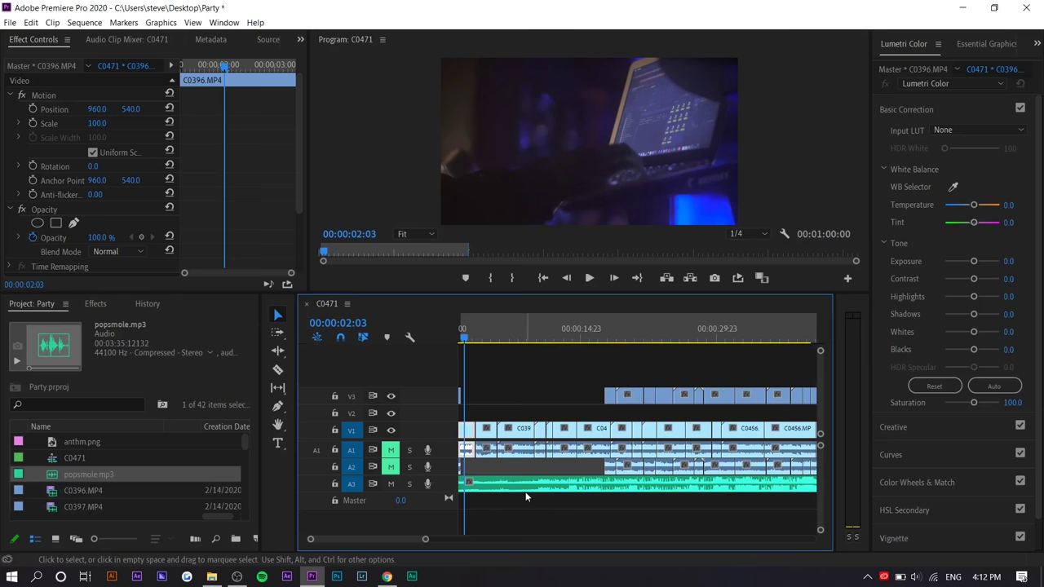
# Trim the quiet intro off popsmole.mp3 on A3 and line the shortened song up with the sequence start
pyautogui.scroll(1, 530, 496)
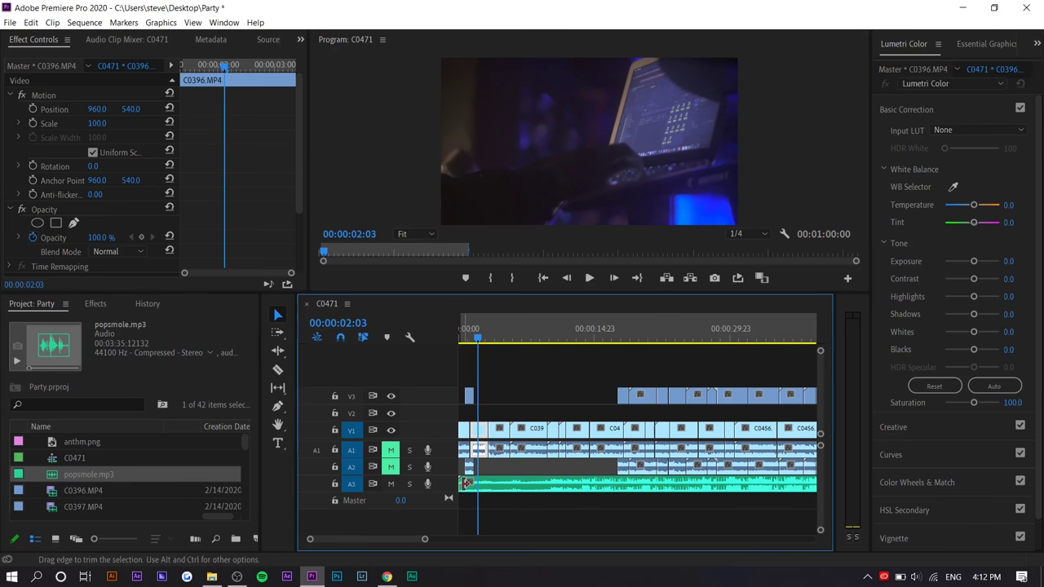
pyautogui.moveTo(575, 495); pyautogui.dragTo(473, 490)
pyautogui.moveTo(473, 488); pyautogui.dragTo(469, 487)
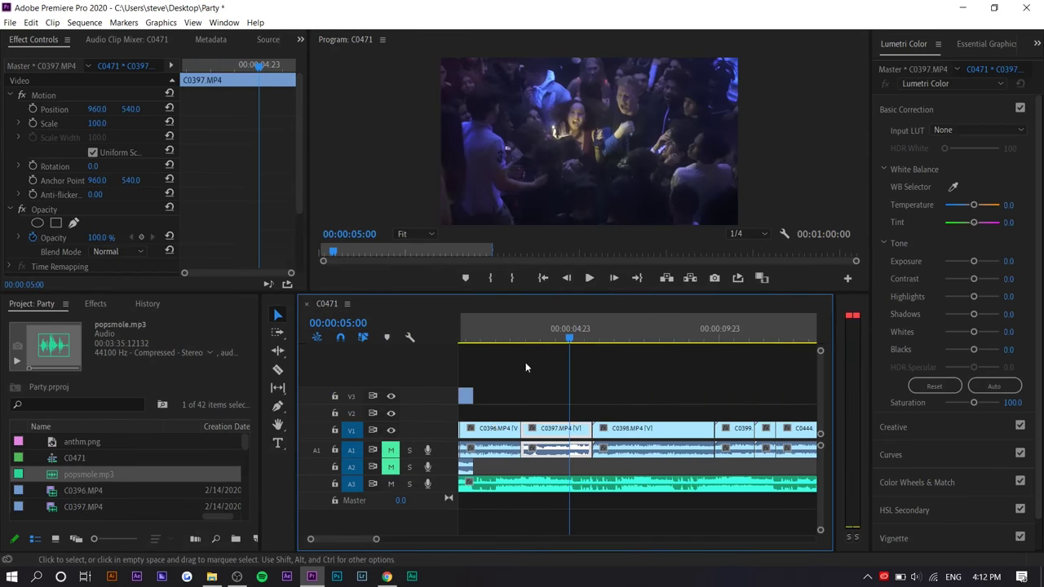
# Play C0397.MP4 against the song, lock audio track A3, and replay the clip
pyautogui.click(527, 328)
pyautogui.press('space')
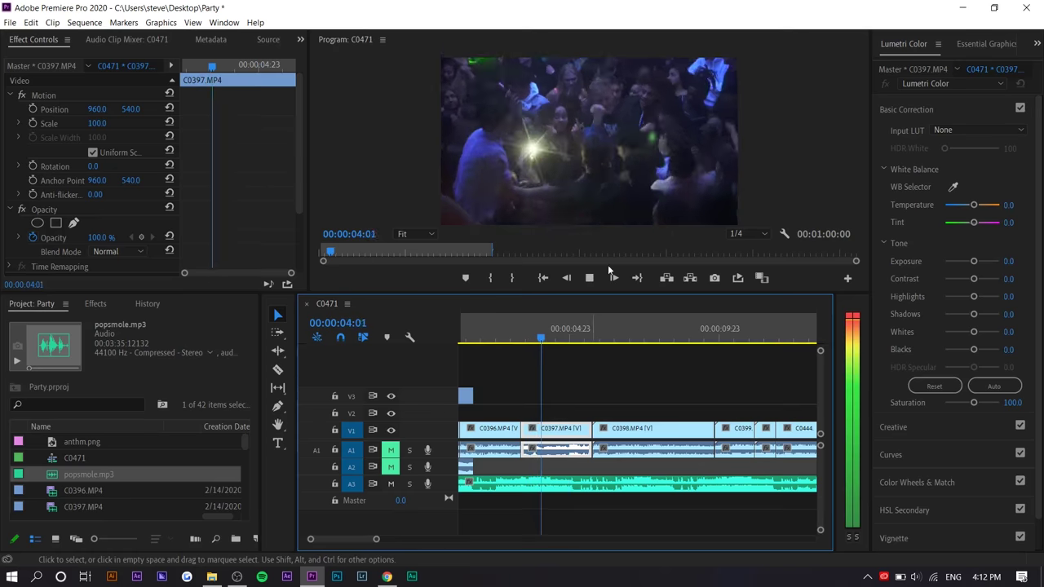
pyautogui.press('space')
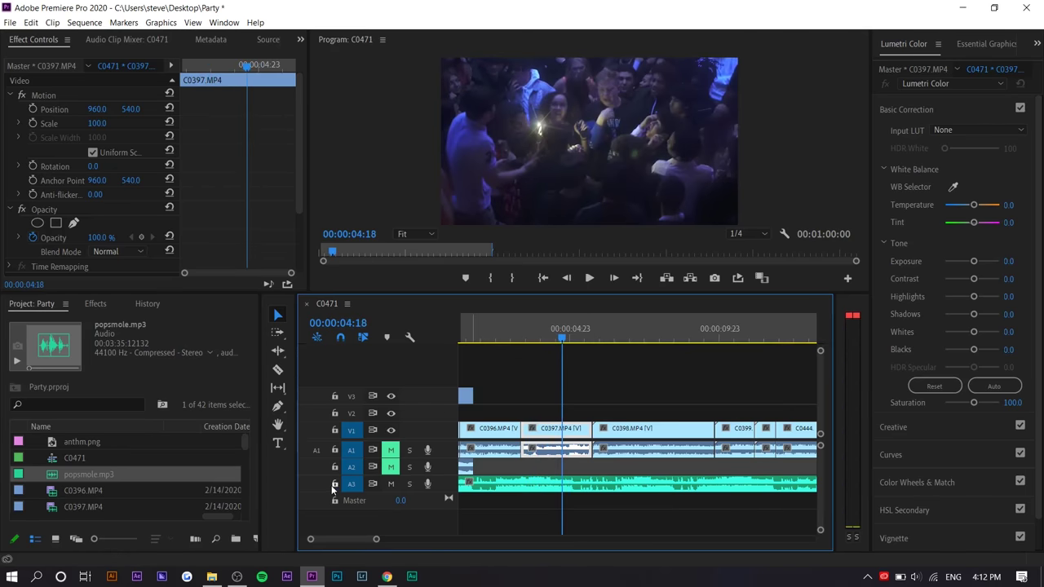
pyautogui.click(526, 336)
pyautogui.press('space')
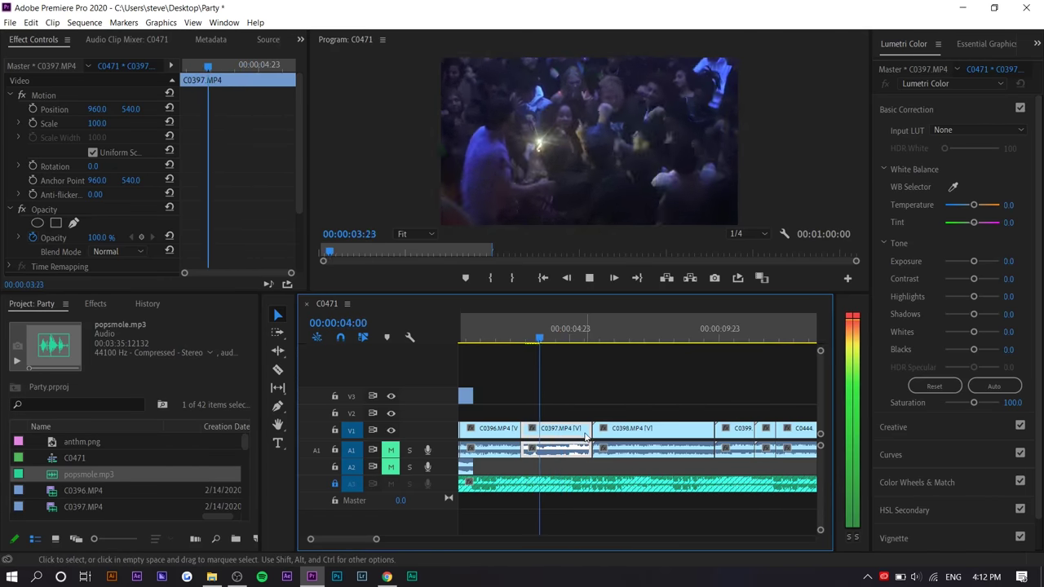
# Trim the end of C0397.MP4 to about 00:00:04:07, close the gap after it, and play across the cut
pyautogui.moveTo(561, 430); pyautogui.dragTo(545, 429)
pyautogui.click(583, 430)
pyautogui.press('Delete')
pyautogui.click(504, 323)
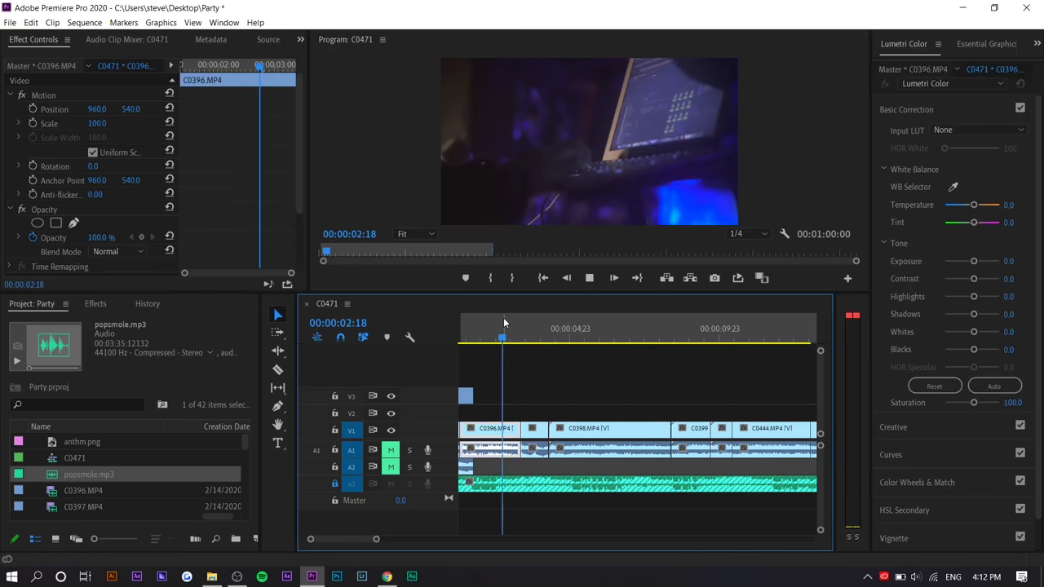
pyautogui.press('space')
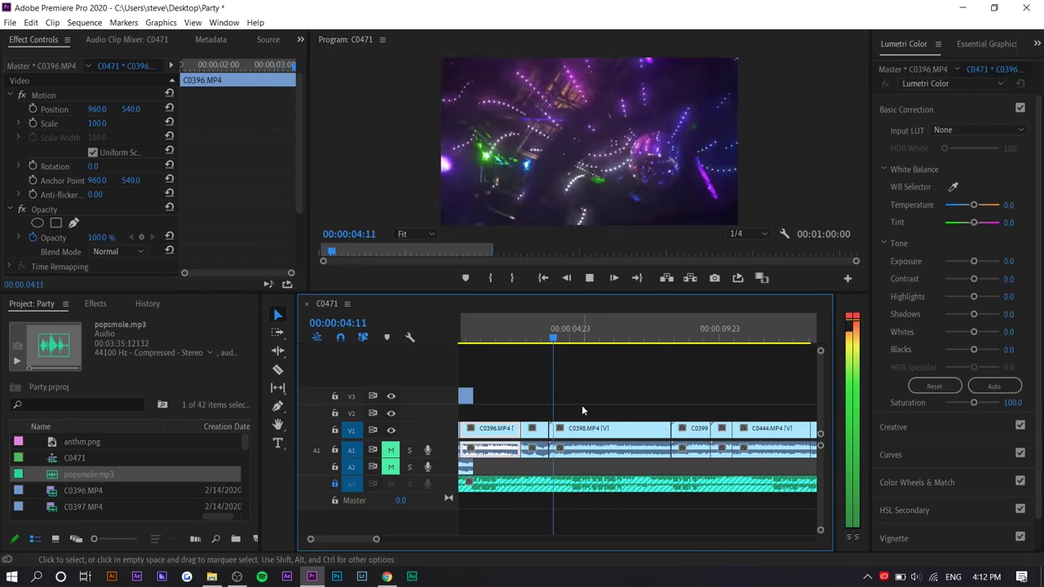
pyautogui.press('space')
# Trim the start of C0398.MP4 to about 00:00:04:11, extend C0397.MP4 to meet it, and play across the cut
pyautogui.click(557, 434)
pyautogui.moveTo(554, 429); pyautogui.dragTo(560, 430)
pyautogui.scroll(4, 553, 432)
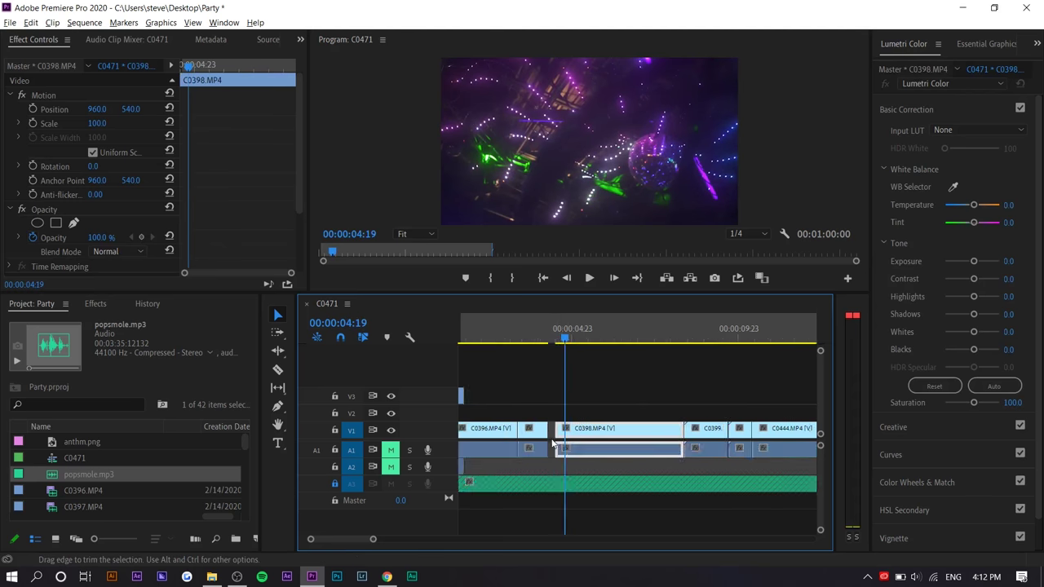
pyautogui.moveTo(560, 375); pyautogui.dragTo(560, 373)
pyautogui.click(523, 318)
pyautogui.press('space')
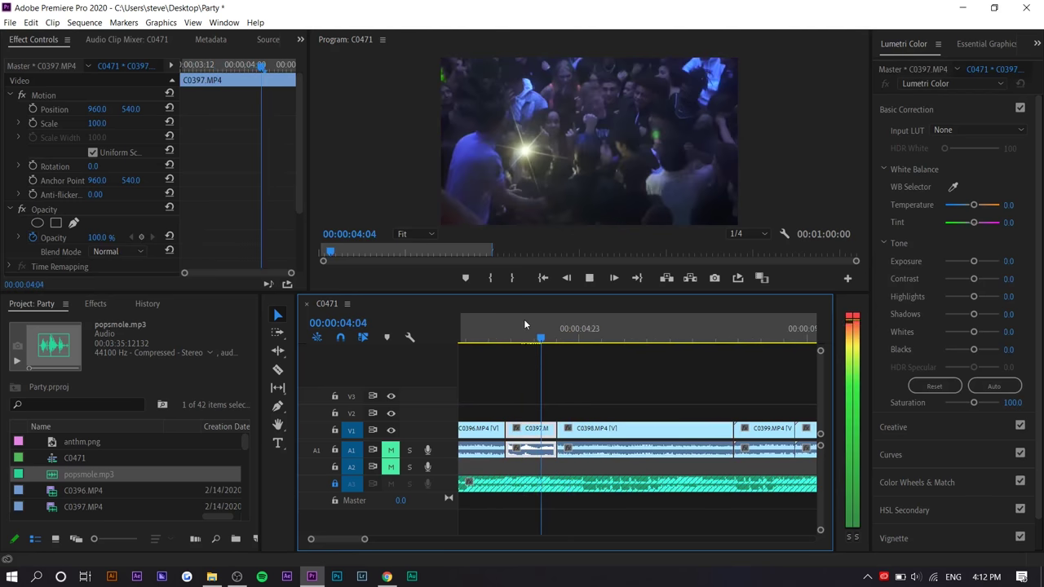
pyautogui.press('space')
pyautogui.press('space')
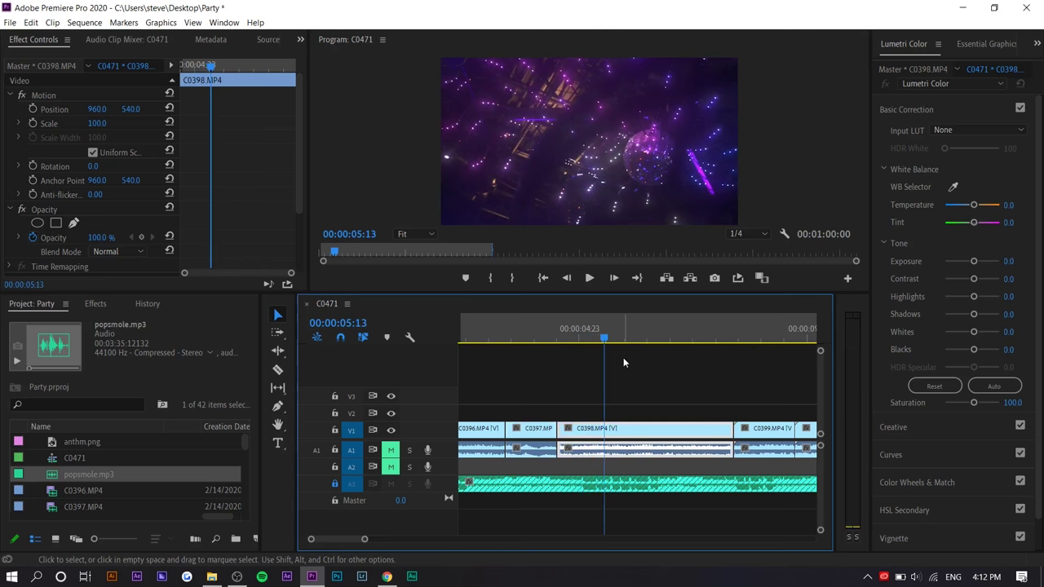
# Ripple-trim the end of C0398.MP4 to 00:00:05:12 and of C0399.MP4 to about 00:00:06:13, playing the result
pyautogui.scroll(-1, 538, 450)
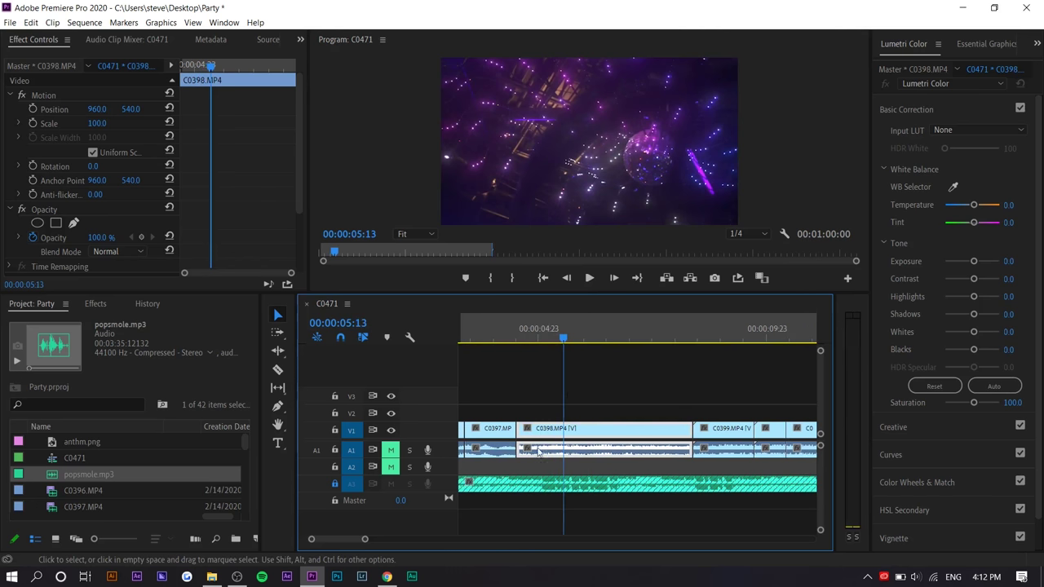
pyautogui.press('space')
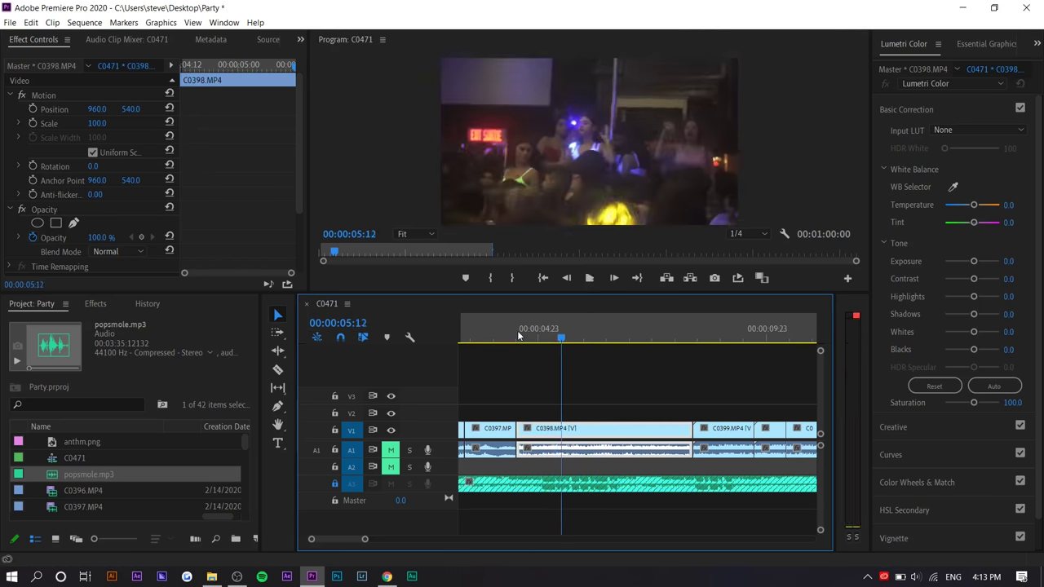
pyautogui.press('space')
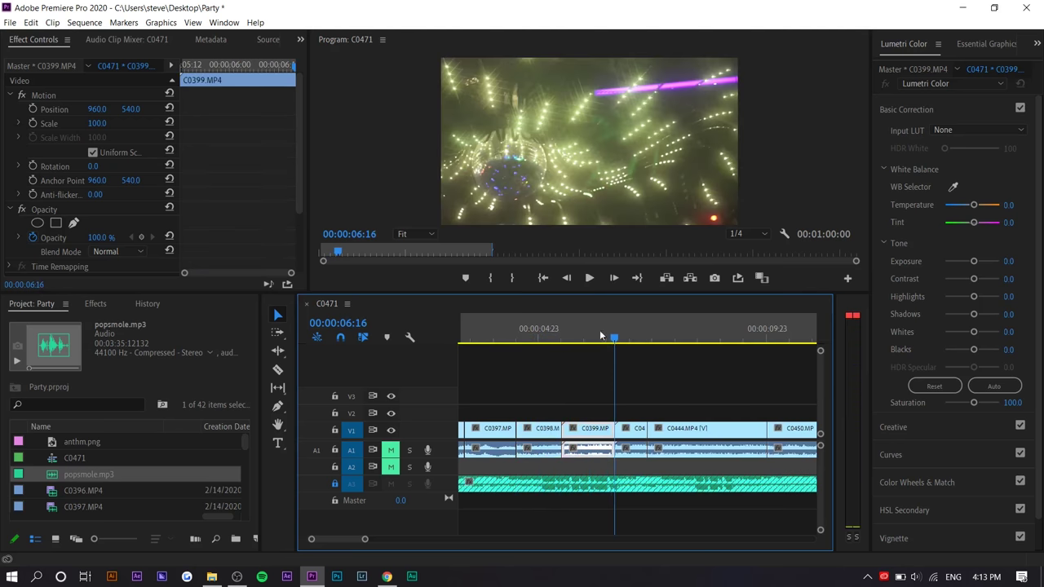
pyautogui.click(611, 335)
pyautogui.press('space')
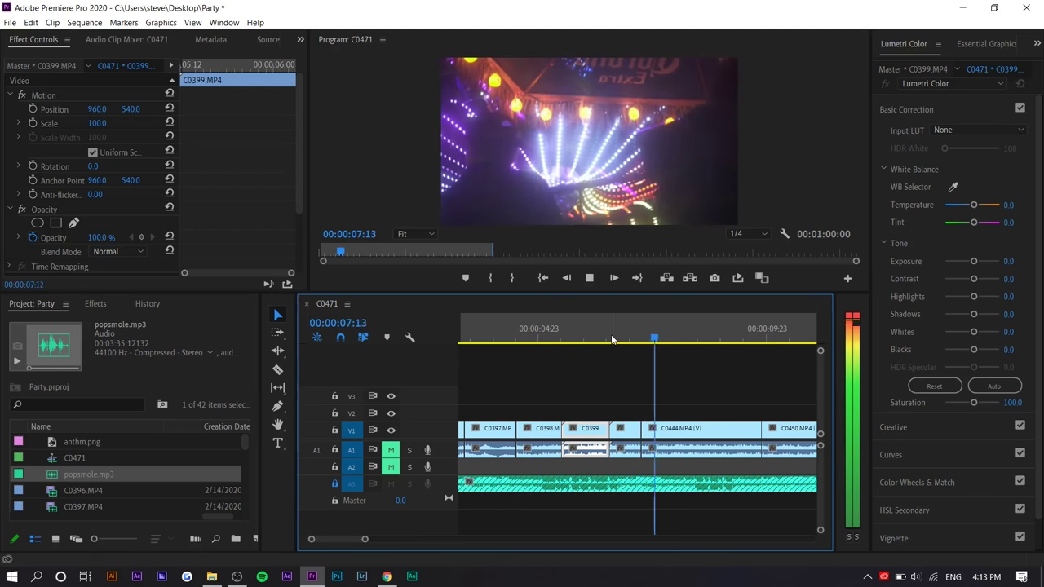
# Ripple-trim C0444.MP4 on V1 to about one second and replay it from its start
pyautogui.scroll(-3, 584, 382)
pyautogui.press('space')
pyautogui.press('q')
pyautogui.press('space')
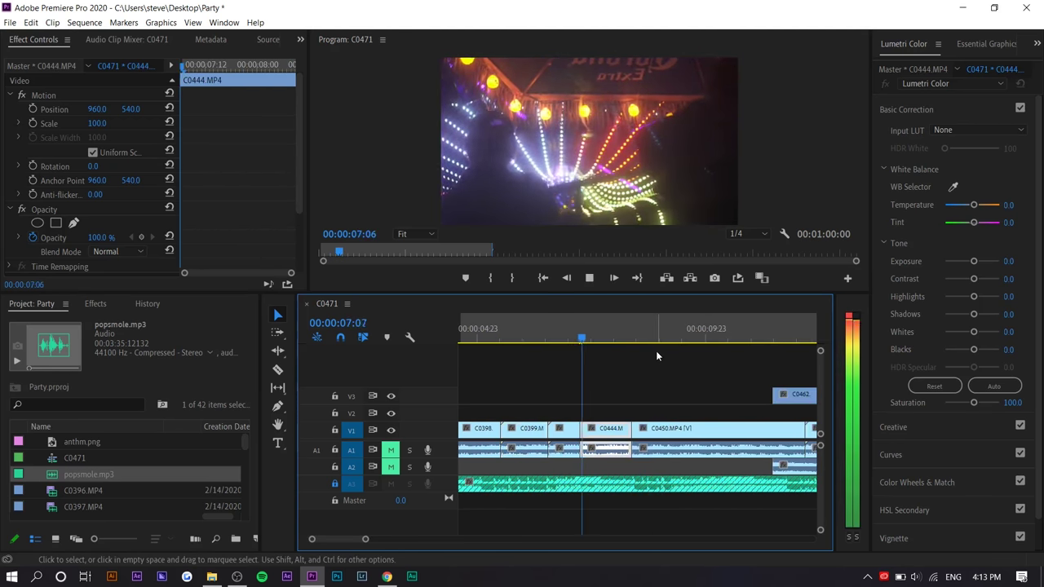
# Delete the V3 clips and their linked A2 audio from about 00:00:09:21 to the end of the sequence
pyautogui.scroll(-2, 595, 405)
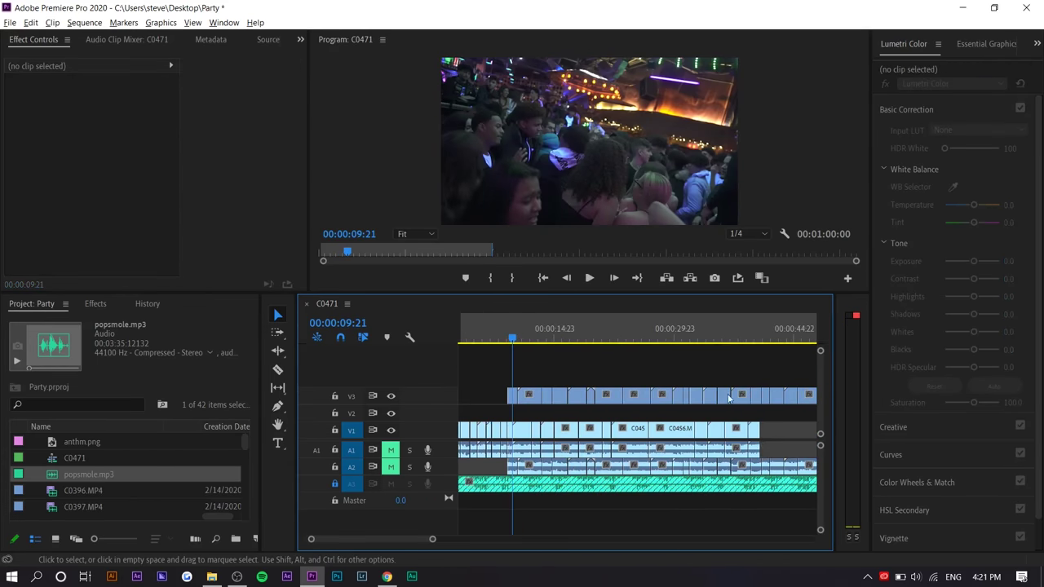
pyautogui.press('-')
pyautogui.moveTo(781, 380); pyautogui.dragTo(513, 397)
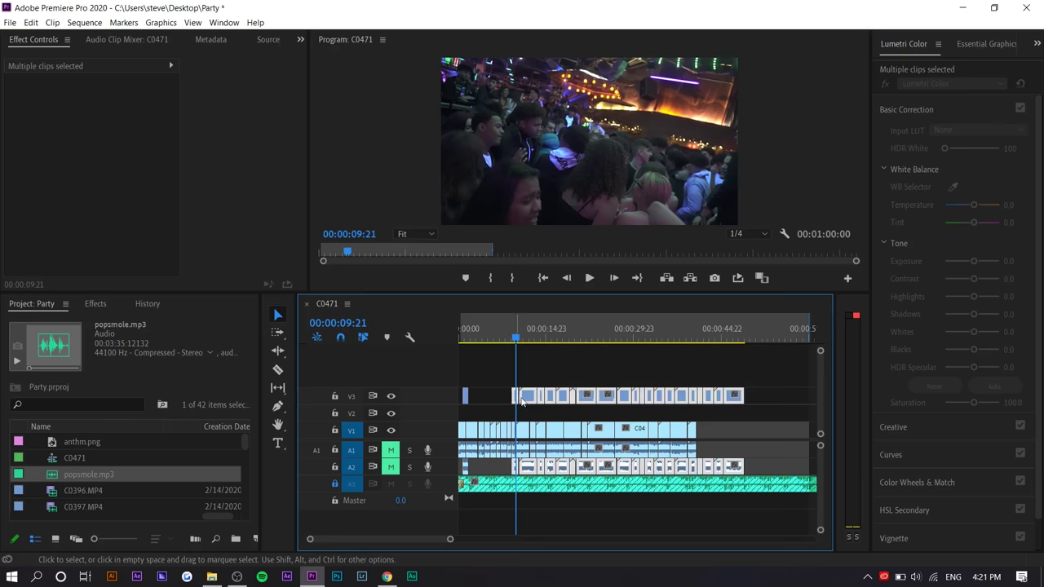
pyautogui.press('Delete')
# Ripple-trim the end of C0444.MP4 on V1 to about 00:00:07:16 and play across the cut from C0443.MP4
pyautogui.press('=')
pyautogui.press('=')
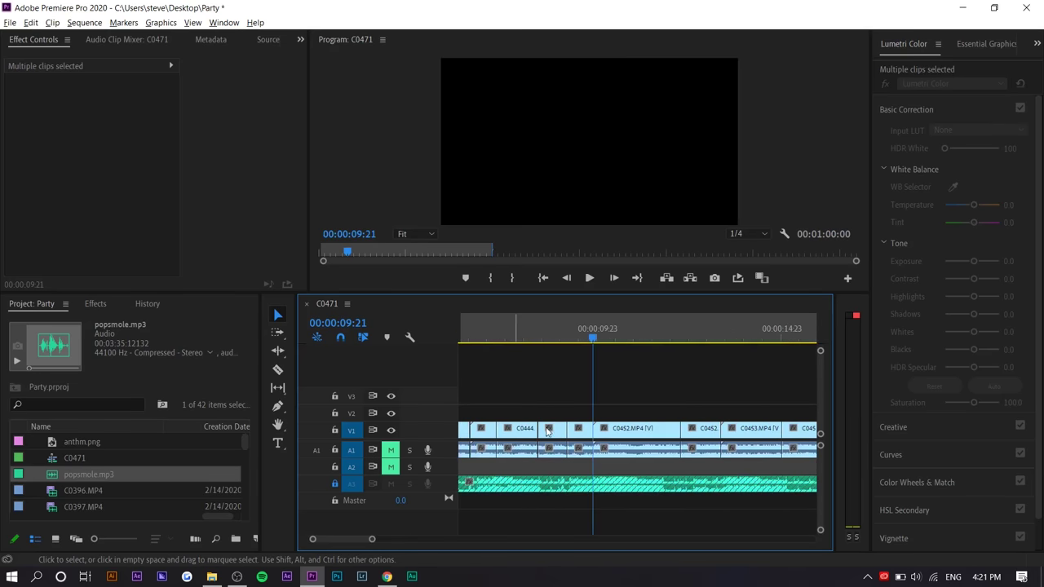
pyautogui.press('=')
pyautogui.press('=')
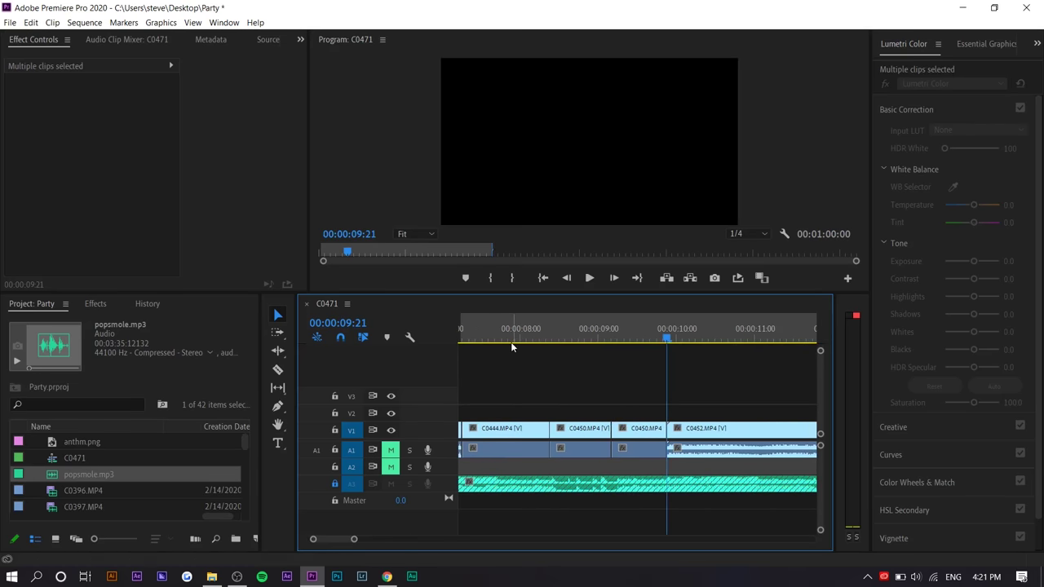
pyautogui.click(494, 336)
pyautogui.press('space')
pyautogui.scroll(1, 541, 369)
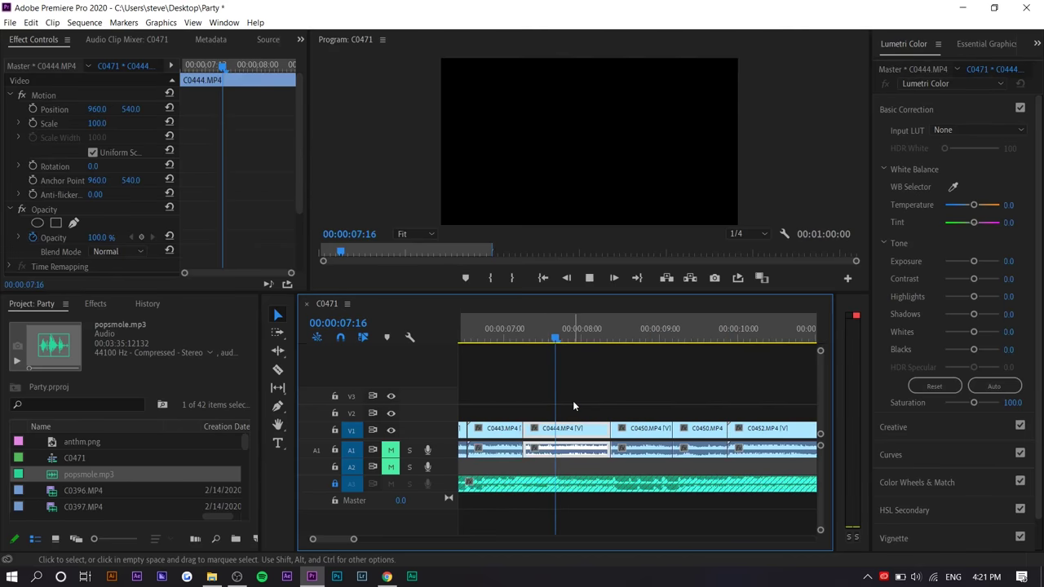
pyautogui.click(566, 338)
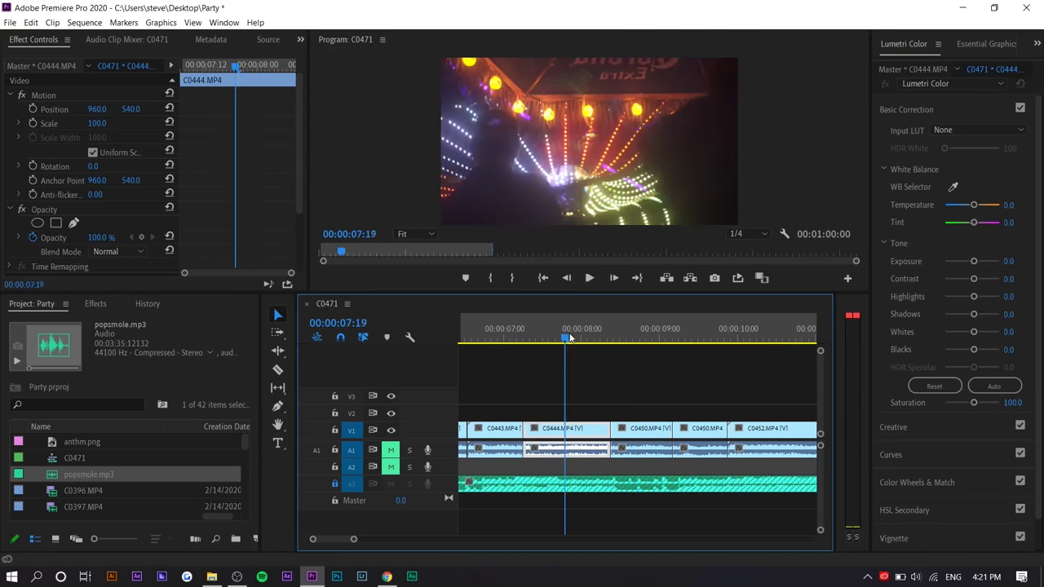
pyautogui.click(518, 324)
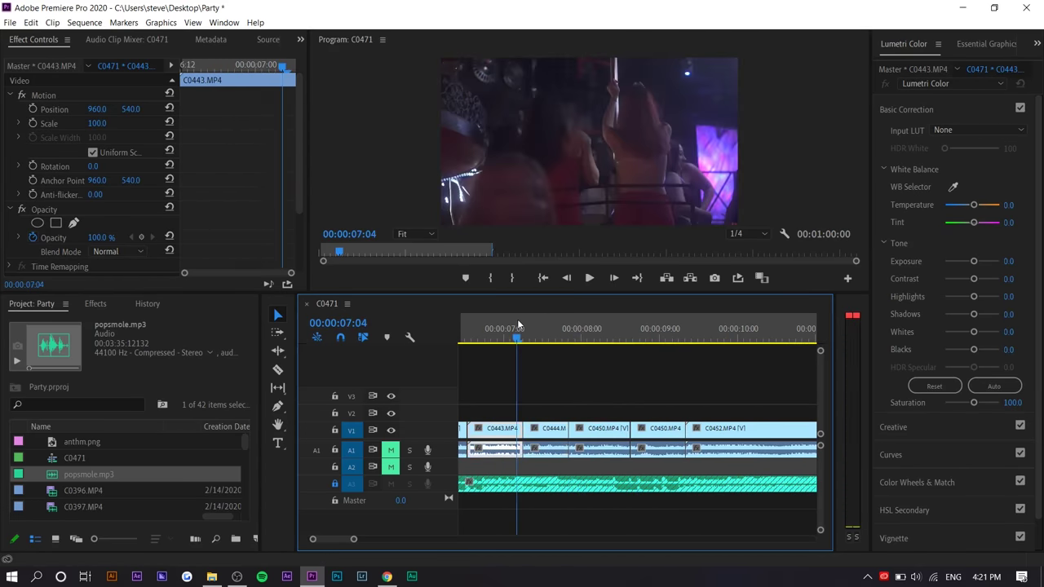
pyautogui.moveTo(556, 326); pyautogui.dragTo(502, 330)
pyautogui.press('space')
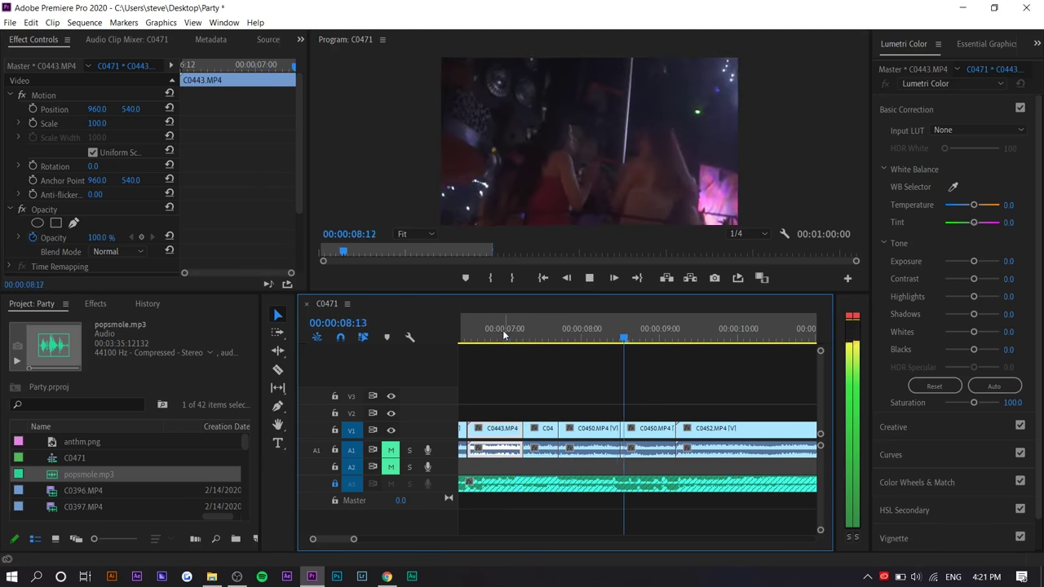
# Play on into the first C0452.MP4 clip on V1 and ripple-trim its end to about 00:00:11:00
pyautogui.scroll(-1, 527, 434)
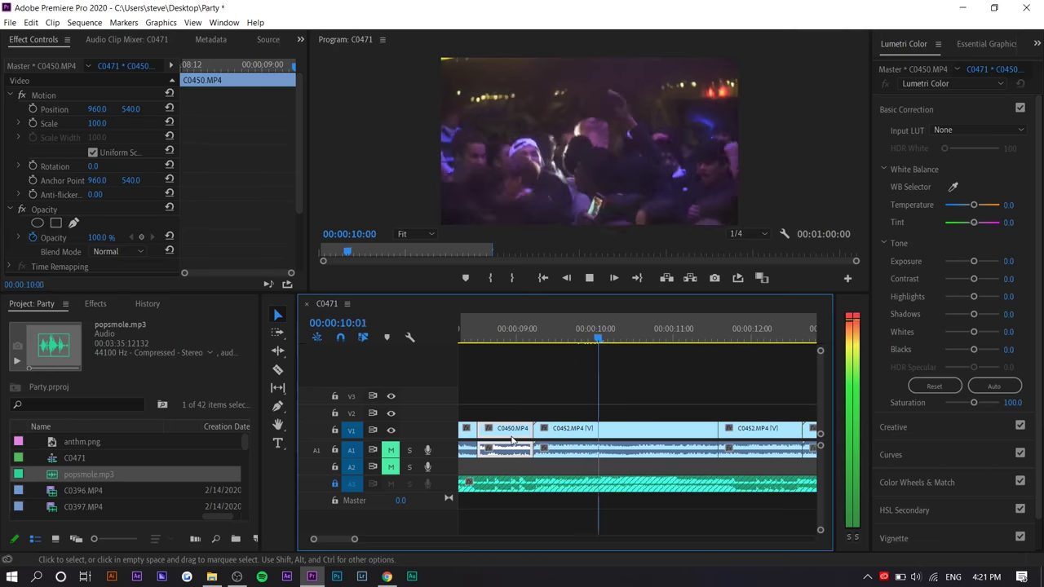
pyautogui.press('space')
pyautogui.press('w')
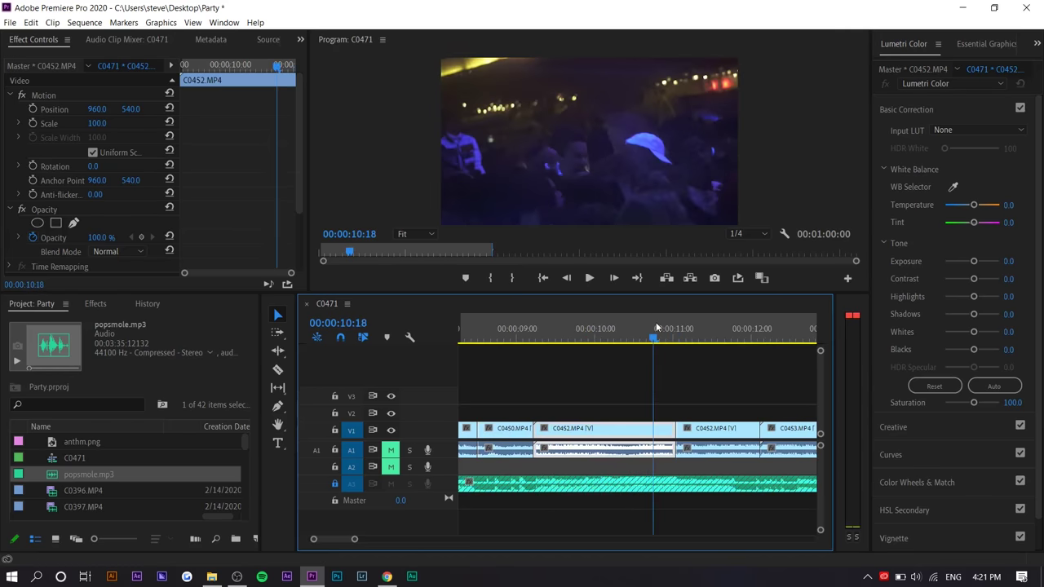
# Ripple-trim the ends of the two consecutive C0452 clips to 00:00:10:18 and 00:00:11:05
pyautogui.press('w')
pyautogui.click(600, 327)
pyautogui.press('space')
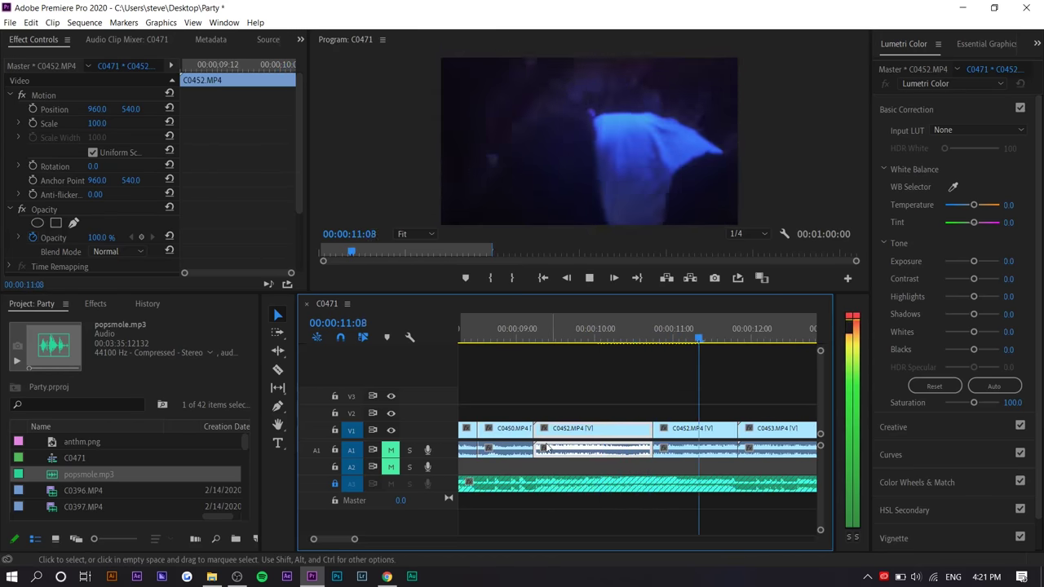
pyautogui.click(630, 338)
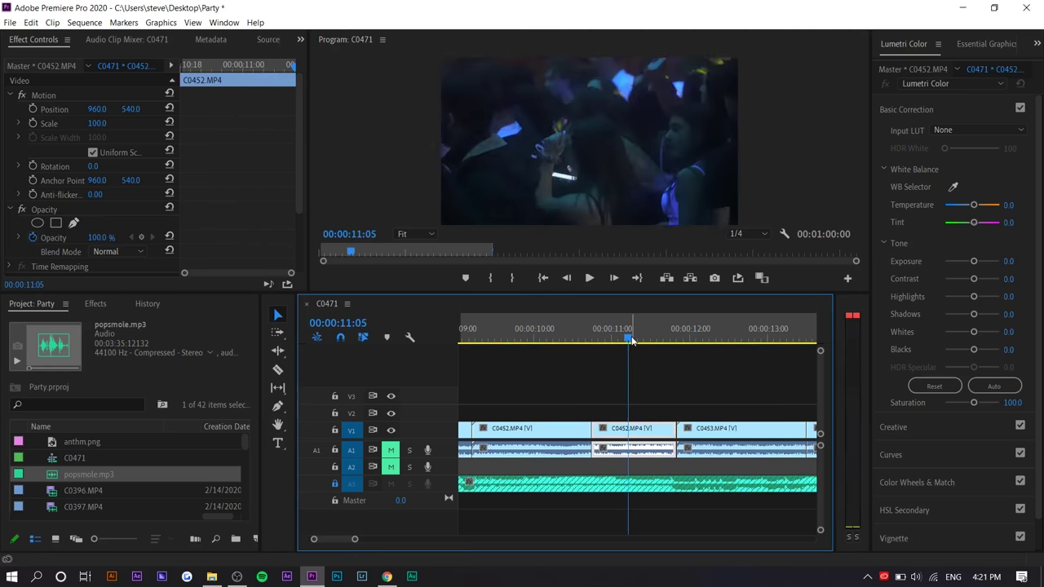
pyautogui.press('w')
# Ripple-trim the start and end of the C0453 clip so it runs only until about 00:00:11:17
pyautogui.press('space')
pyautogui.press('space')
pyautogui.press('q')
pyautogui.press('space')
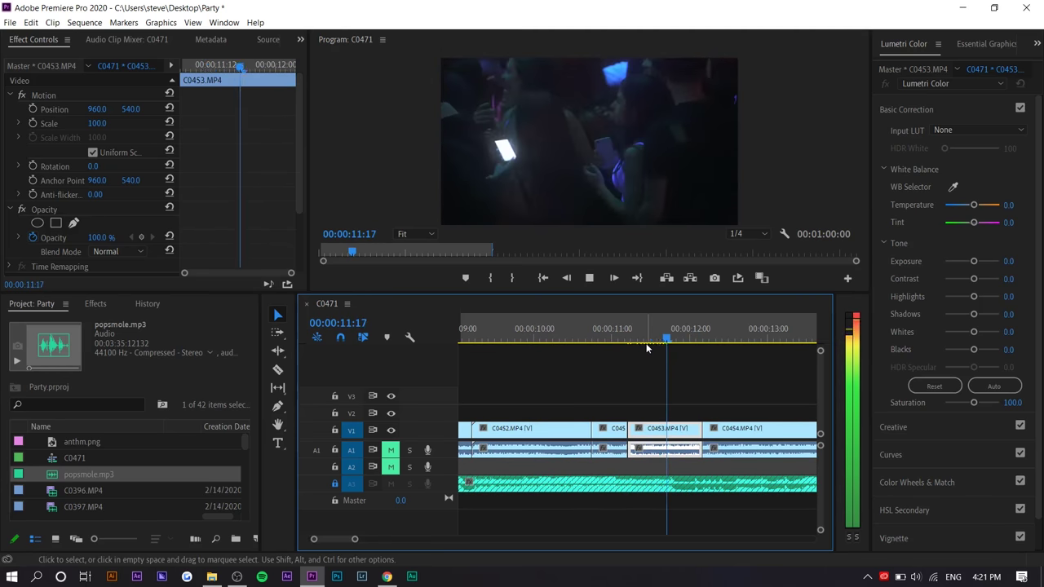
pyautogui.press('w')
pyautogui.press('space')
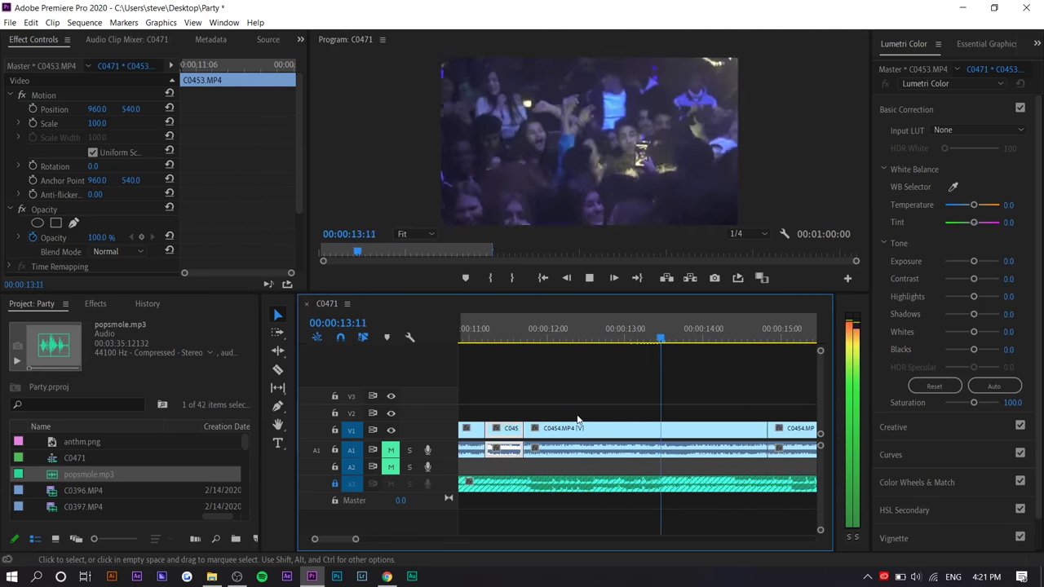
# Review the first C0454 clip and move the second C0454 clip onto V2 above it, starting at 00:00:12:08
pyautogui.press('space')
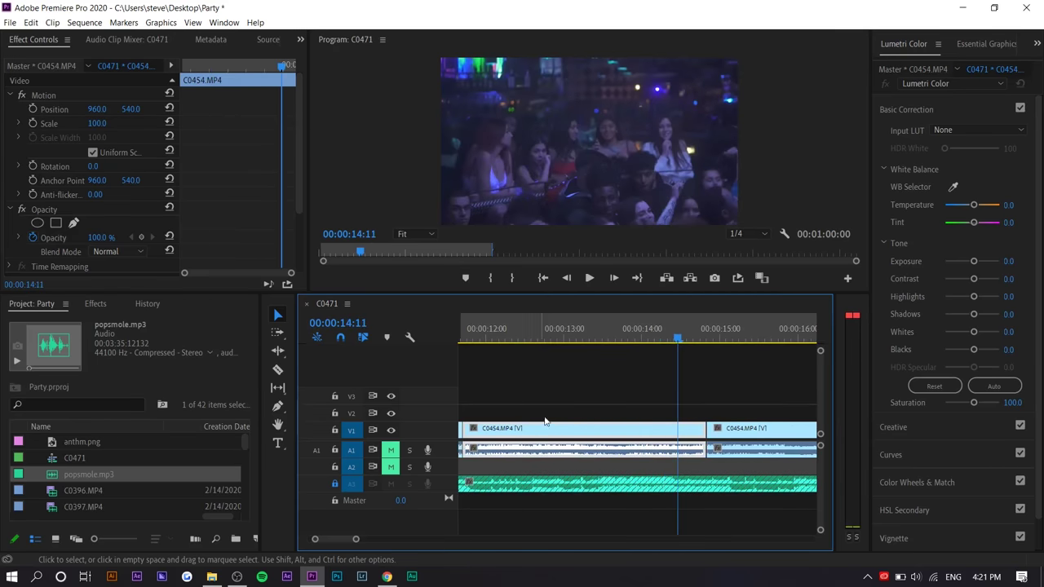
pyautogui.moveTo(582, 341); pyautogui.dragTo(641, 341)
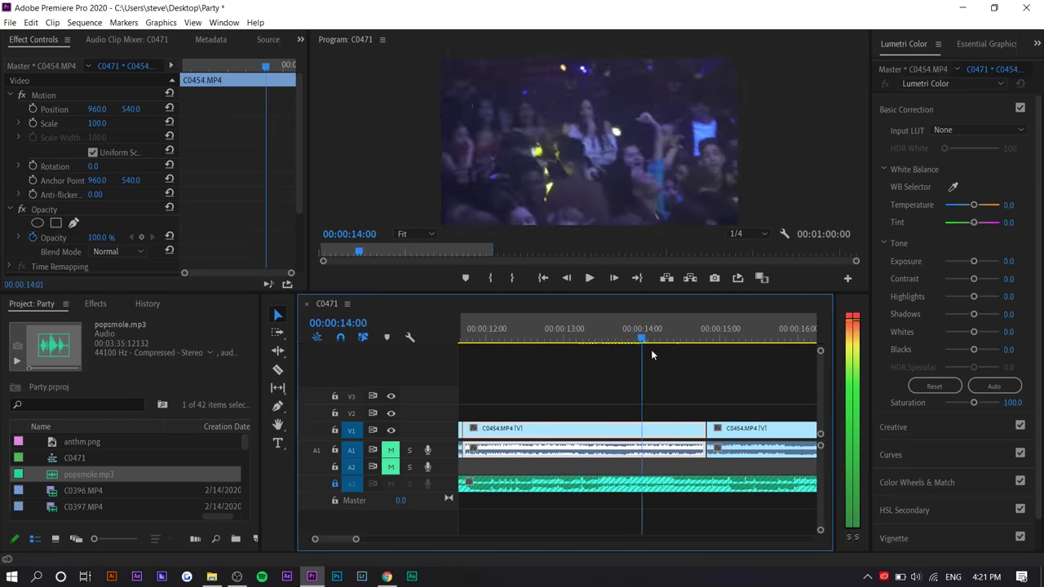
pyautogui.moveTo(516, 377); pyautogui.dragTo(488, 379)
pyautogui.scroll(-2, 653, 443)
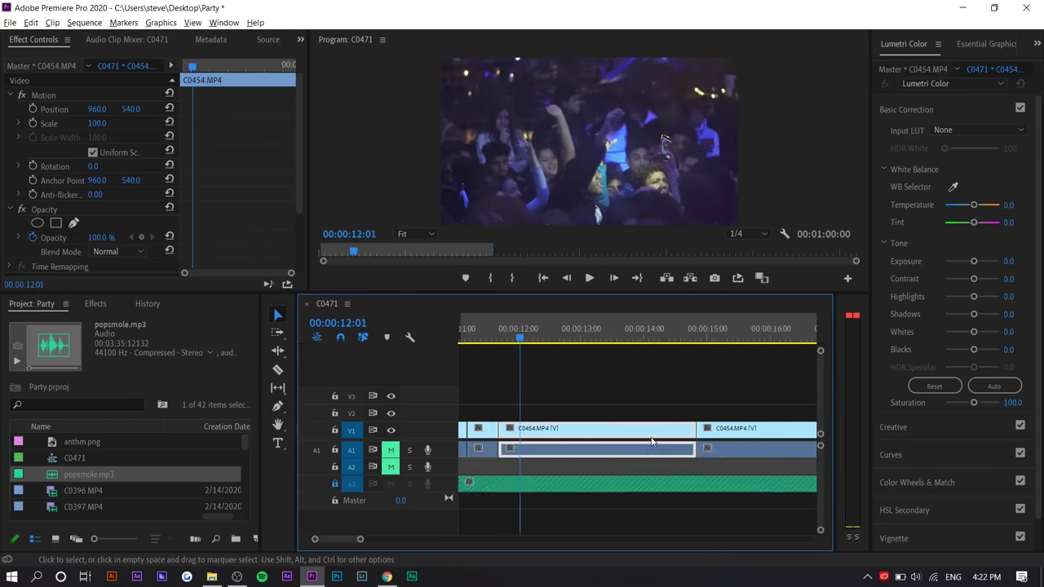
pyautogui.click(730, 453)
pyautogui.moveTo(730, 453); pyautogui.dragTo(742, 465)
pyautogui.moveTo(738, 429); pyautogui.dragTo(609, 413)
# Play back the overlap and trim the end of the V2 C0454 clip to about 00:00:13:12
pyautogui.click(527, 341)
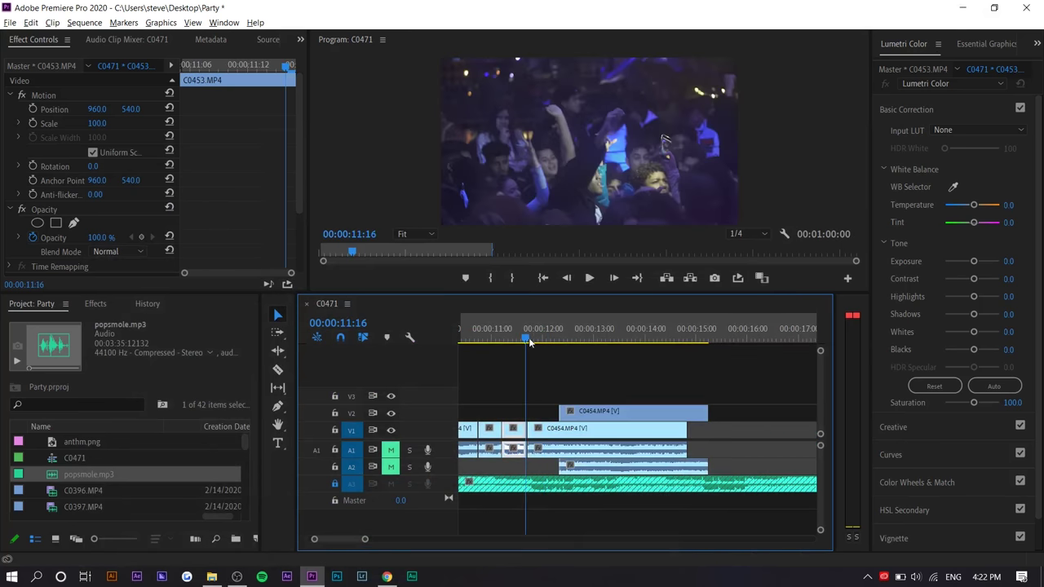
pyautogui.press('space')
pyautogui.moveTo(706, 415); pyautogui.dragTo(638, 414)
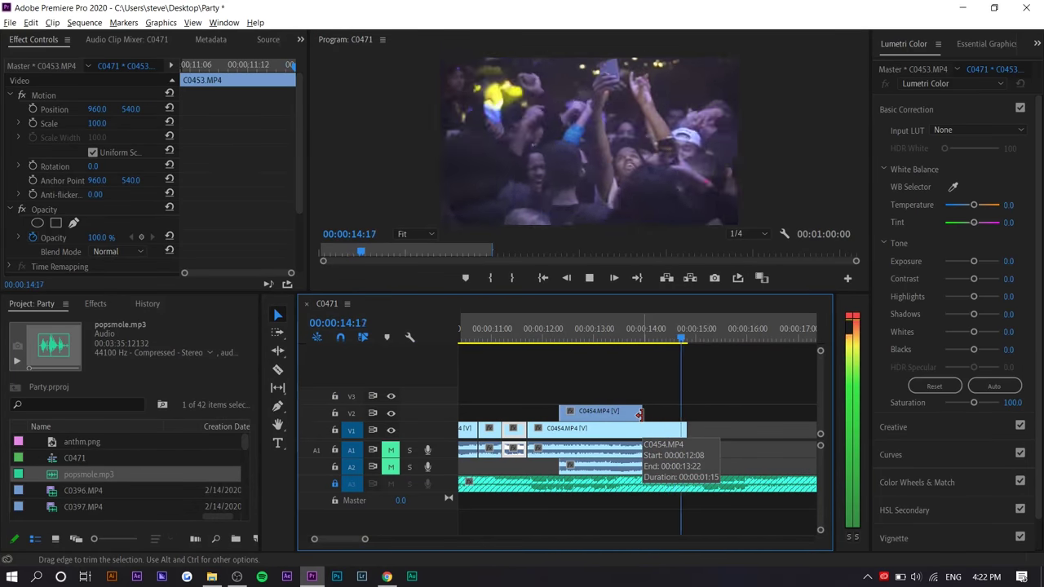
pyautogui.moveTo(638, 414); pyautogui.dragTo(620, 414)
# Play through the C0454 section and delete the gap after the V1 C0454 clip
pyautogui.click(586, 327)
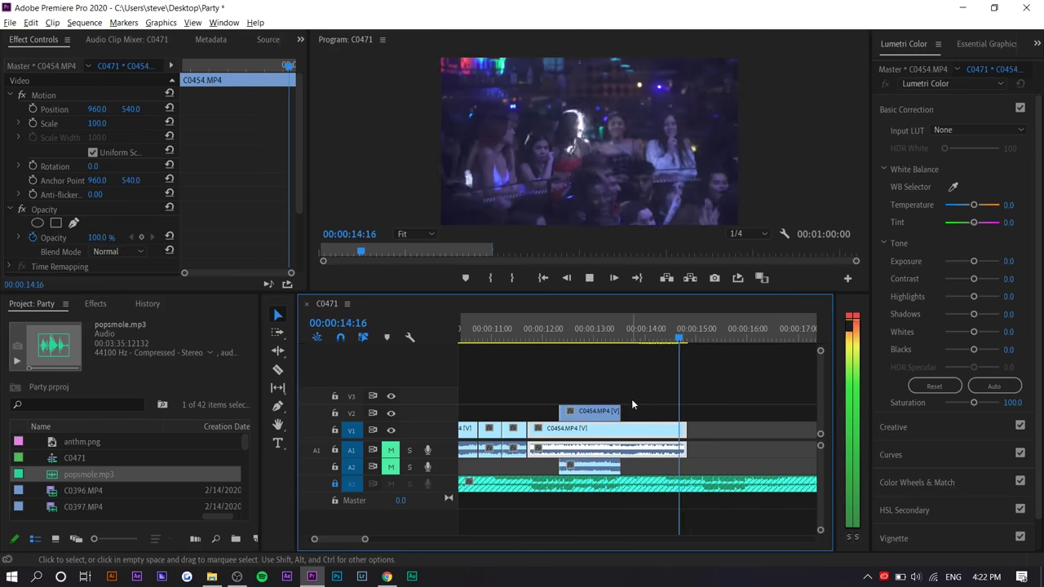
pyautogui.press('space')
pyautogui.click(706, 434)
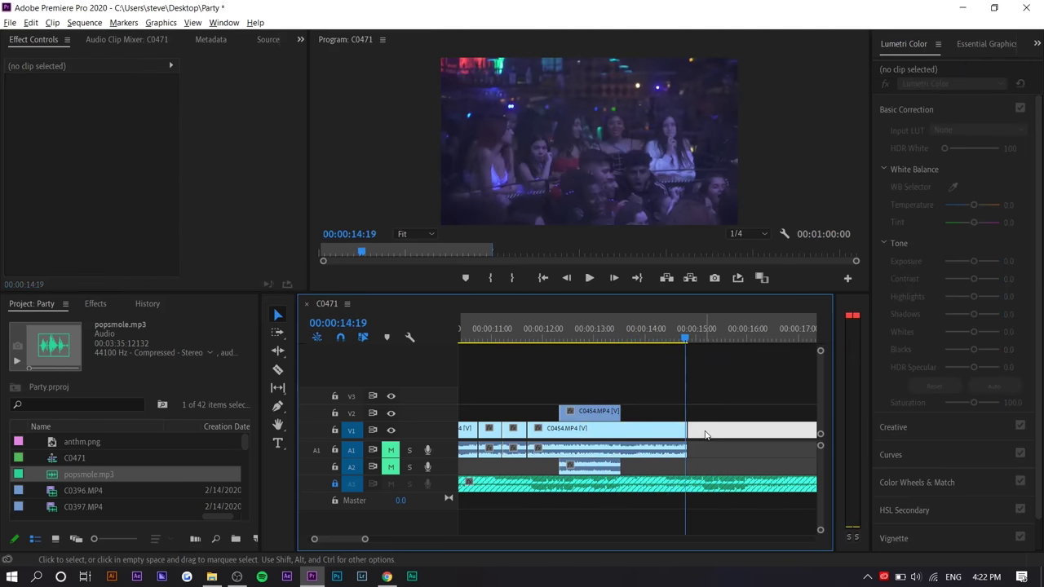
pyautogui.press('Delete')
pyautogui.press('space')
# Move the short C0454 clip before C0456 onto V2, overlapping the V1 C0454 clip's end, and play it back
pyautogui.click(672, 465)
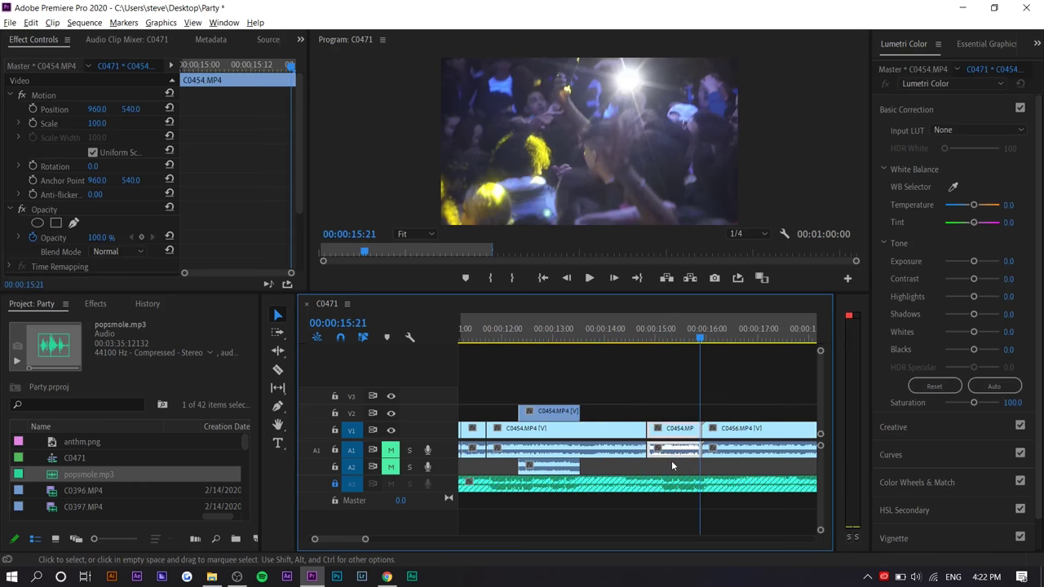
pyautogui.moveTo(683, 469); pyautogui.dragTo(654, 413)
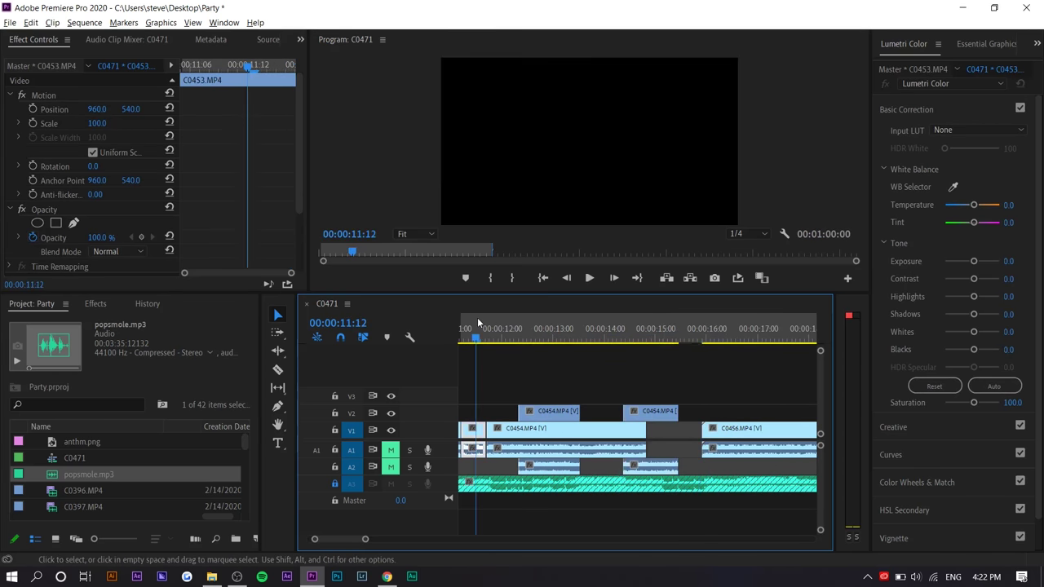
pyautogui.click(478, 324)
pyautogui.press('space')
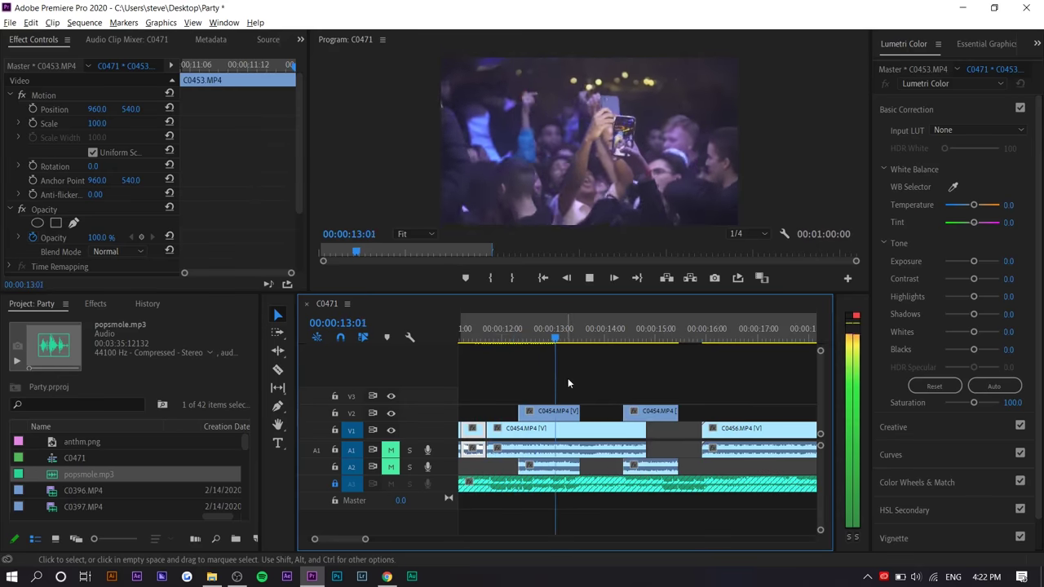
pyautogui.press('space')
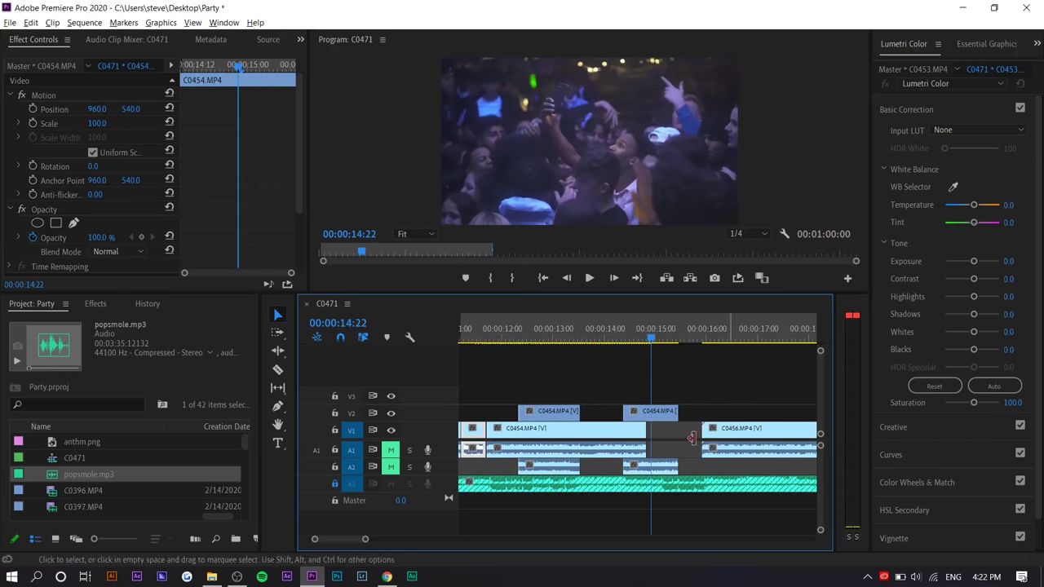
# Shift the second V2 C0454 clip further along the timeline and move C0456 against the V1 C0454 clip's end
pyautogui.click(668, 416)
pyautogui.moveTo(667, 416); pyautogui.dragTo(784, 420)
pyautogui.moveTo(724, 428); pyautogui.dragTo(672, 431)
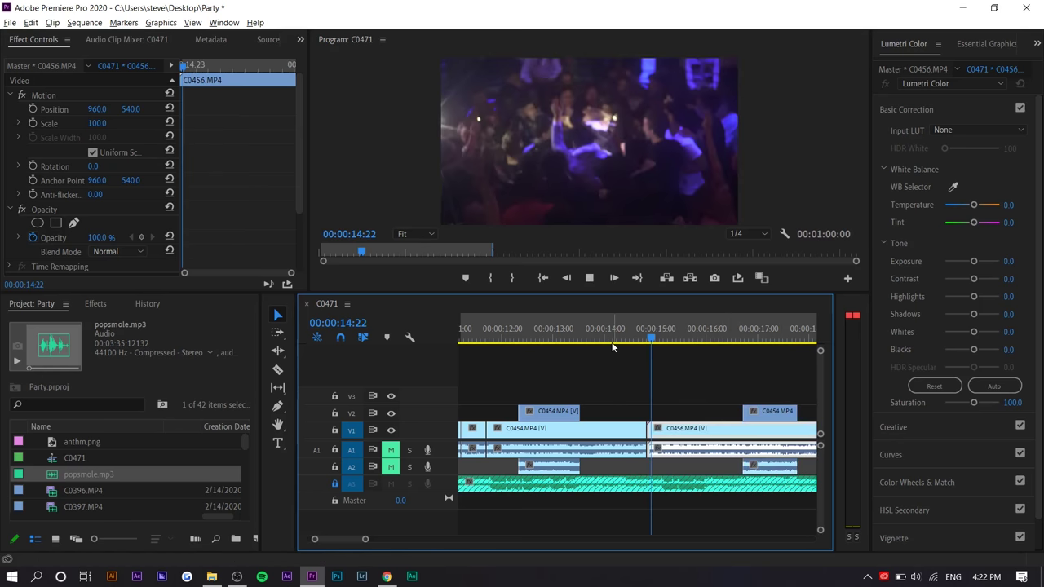
# Move C0456 earlier over the tail of the V1 C0454 clip to about 00:00:13:23 and play across the cut
pyautogui.click(595, 331)
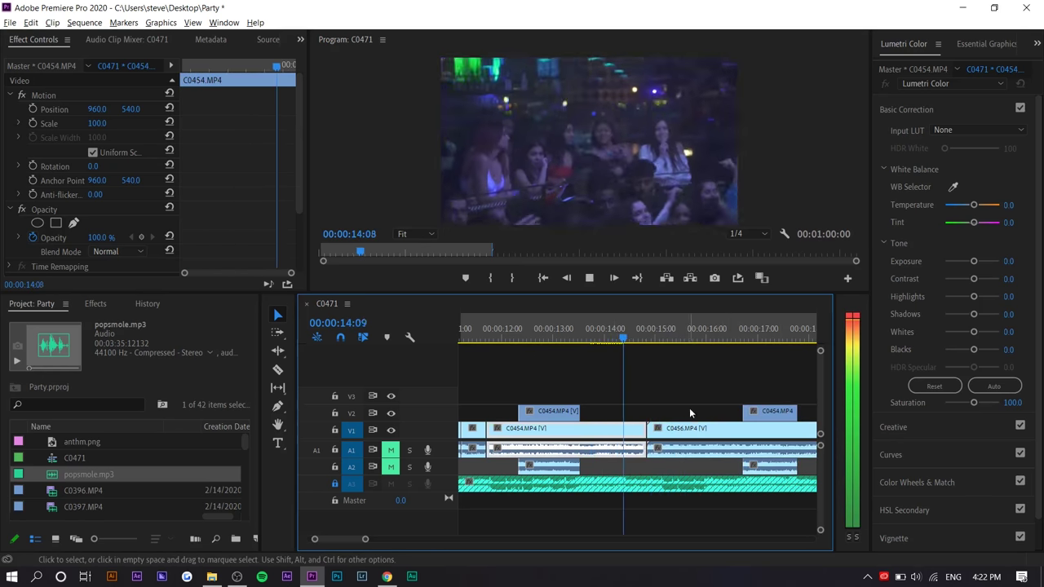
pyautogui.press('space')
pyautogui.moveTo(673, 425); pyautogui.dragTo(628, 423)
pyautogui.click(571, 331)
pyautogui.press('space')
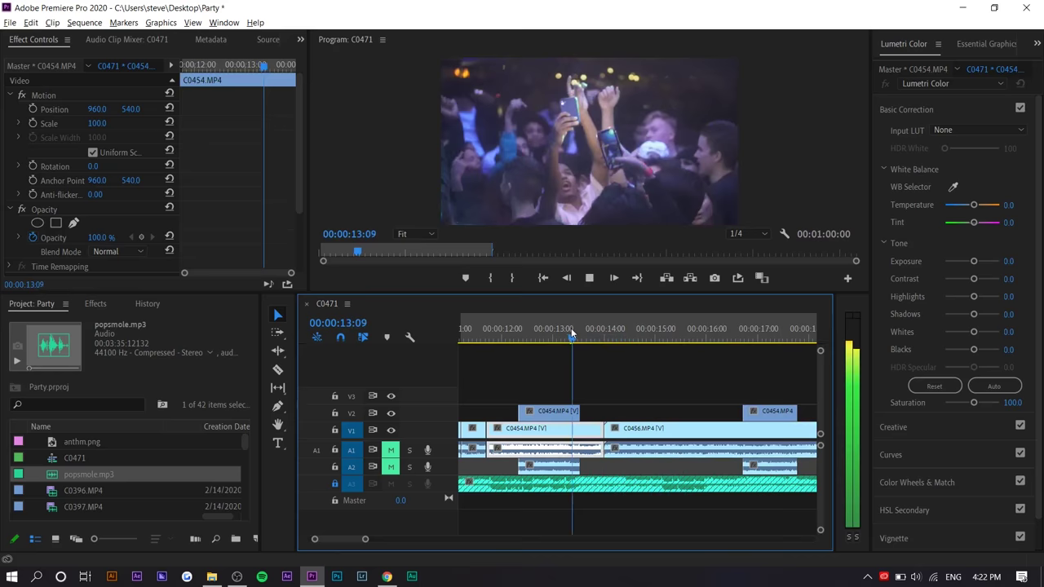
pyautogui.press('space')
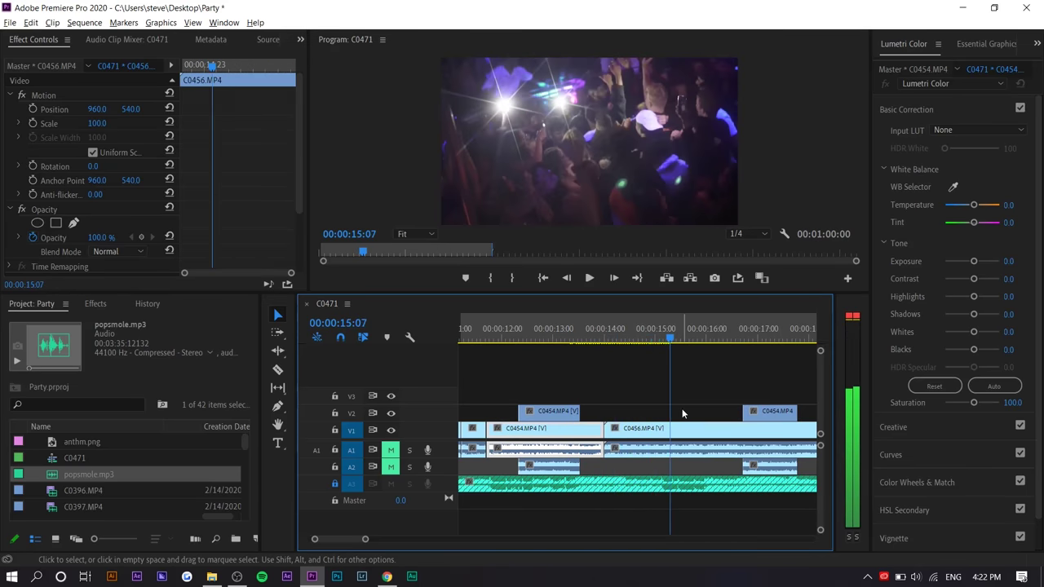
# Move the second V2 C0454 clip earlier so it starts at 00:00:15:22 above C0456
pyautogui.press('space')
pyautogui.press('space')
pyautogui.moveTo(770, 414); pyautogui.dragTo(692, 415)
# Move the second C0456 clip earlier over the tail of the first C0456 clip and play back the cut
pyautogui.scroll(-2, 616, 423)
pyautogui.scroll(-3, 650, 400)
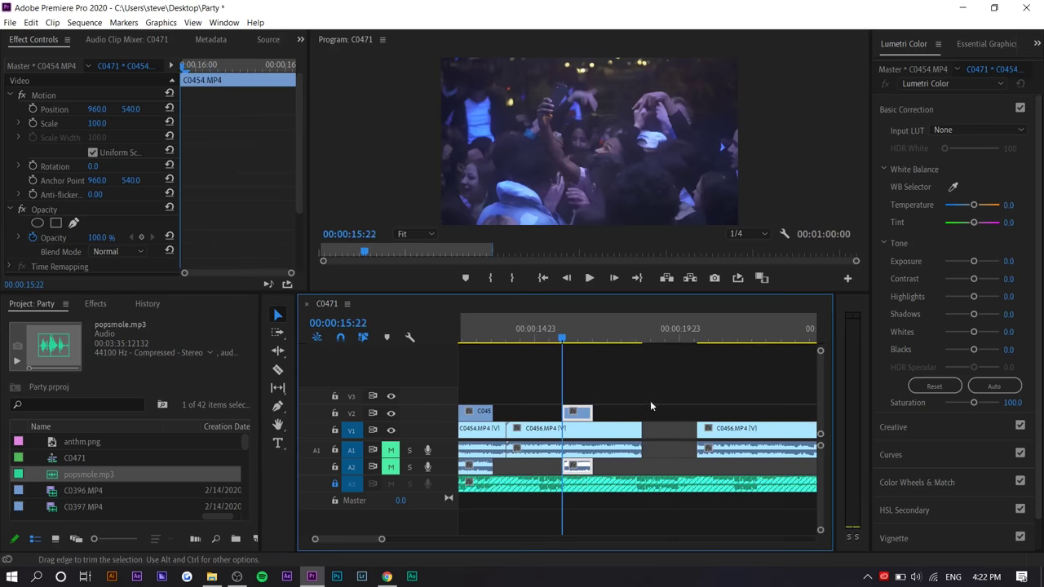
pyautogui.click(602, 329)
pyautogui.press('space')
pyautogui.press('space')
pyautogui.moveTo(725, 429); pyautogui.dragTo(650, 433)
pyautogui.click(579, 332)
pyautogui.press('space')
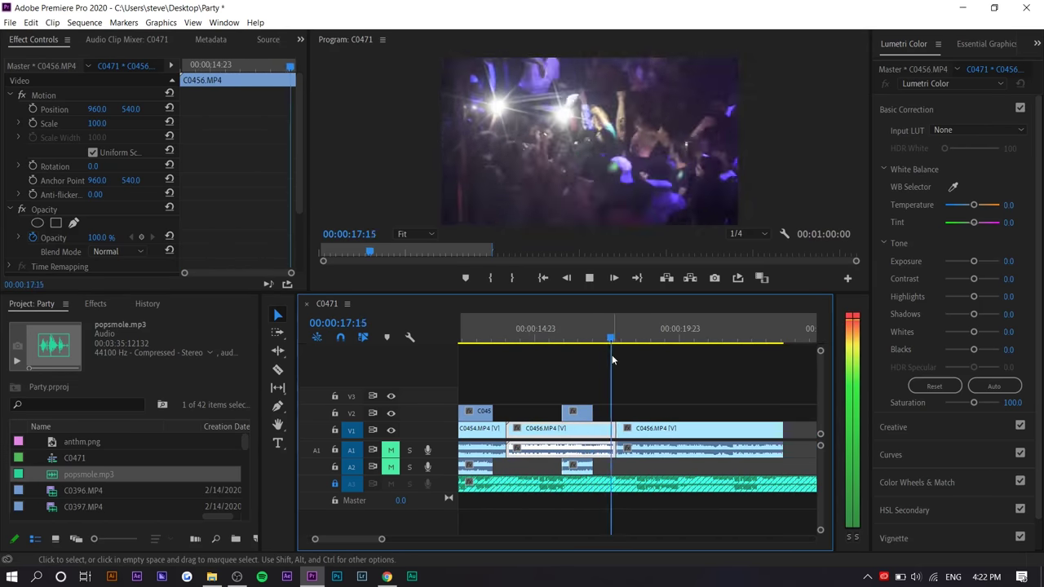
# Ripple-trim the end of the second C0456 clip to 00:00:19:04 and delete the gap before C0457
pyautogui.click(524, 338)
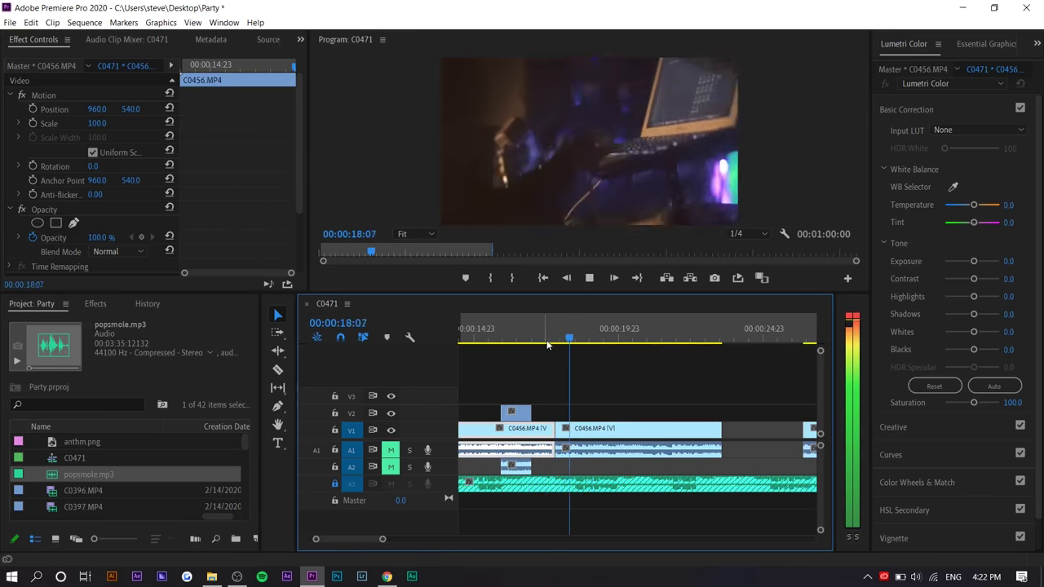
pyautogui.press('space')
pyautogui.press('w')
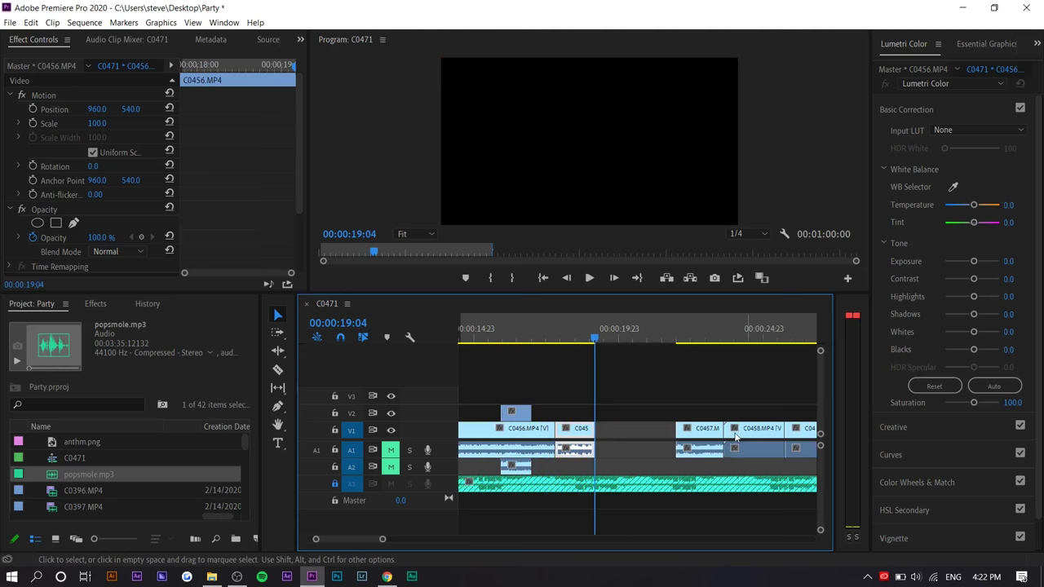
pyautogui.click(650, 430)
pyautogui.press('Delete')
# Play through C0457 and ripple-trim the end of the first C0458 clip
pyautogui.press('space')
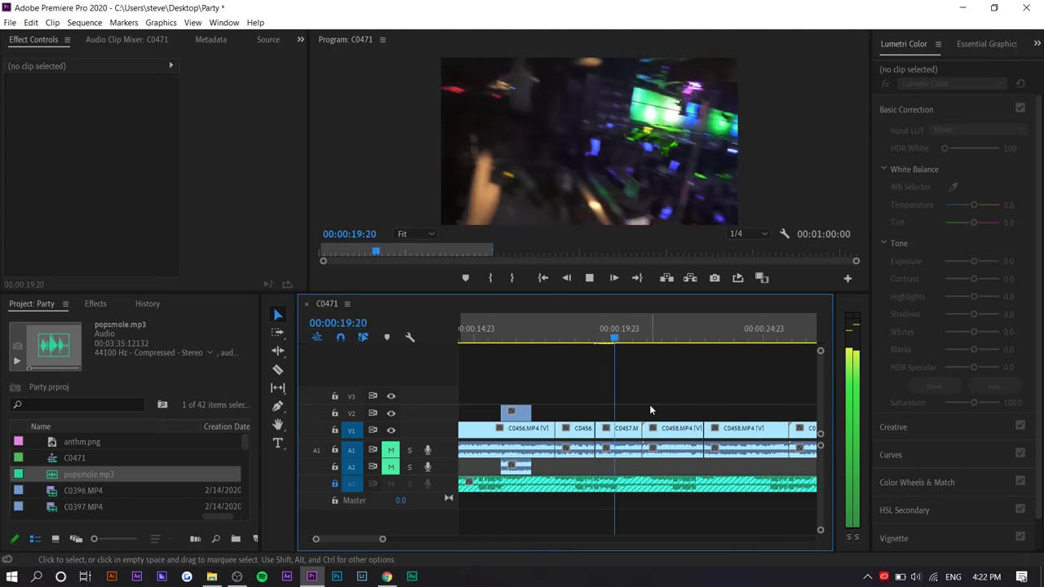
pyautogui.press('space')
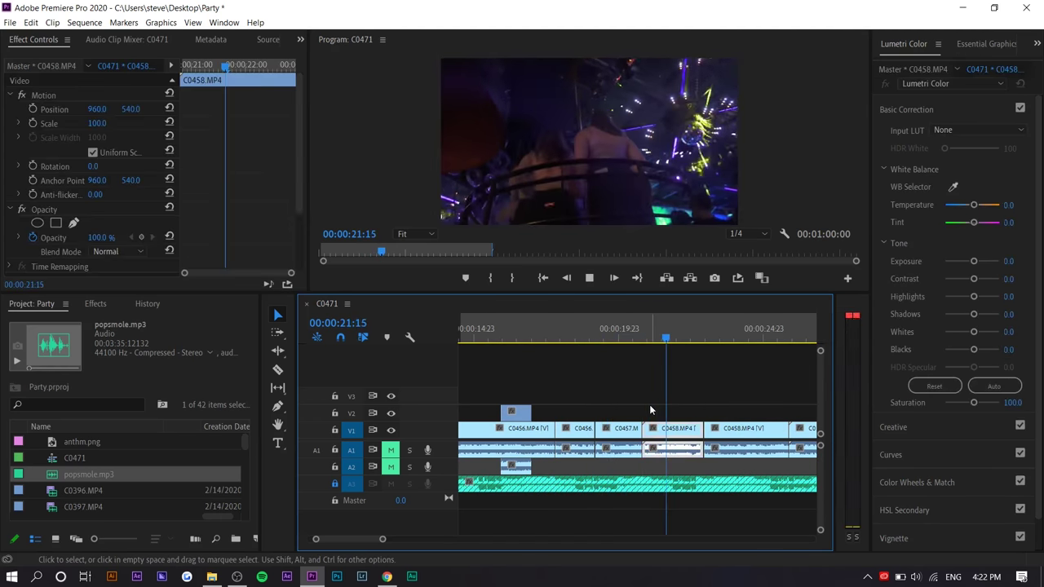
pyautogui.press('space')
pyautogui.press('space')
pyautogui.press('w')
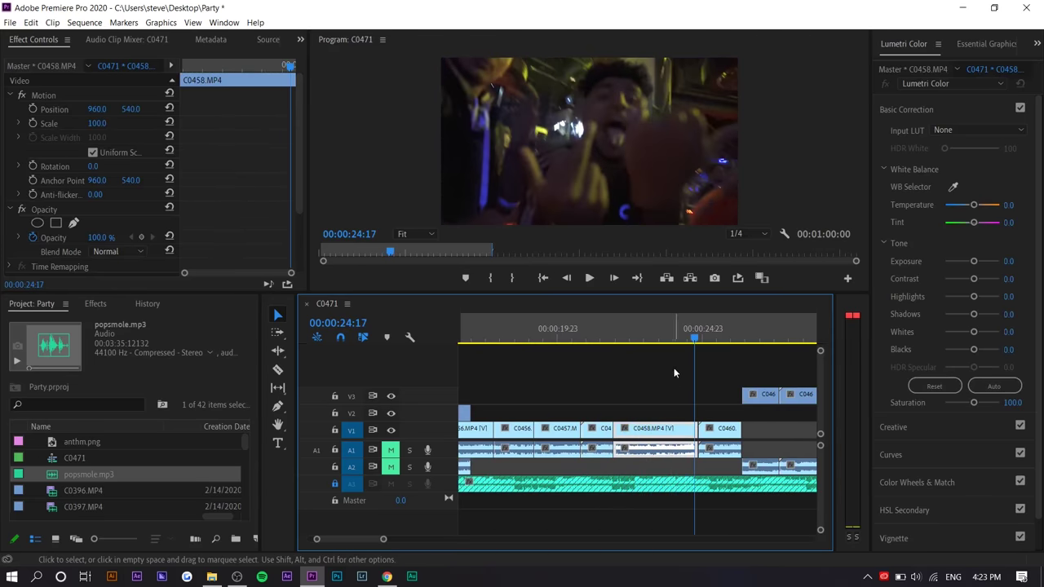
# Replay the end of the second C0458 clip and ripple-trim the end of the C0460 clip
pyautogui.click(673, 328)
pyautogui.press('space')
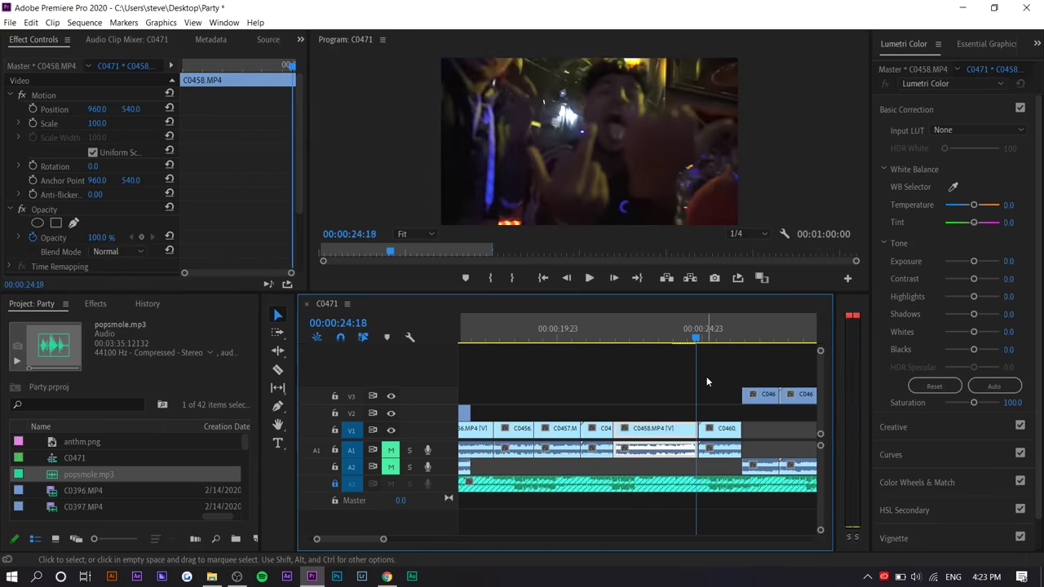
pyautogui.press('w')
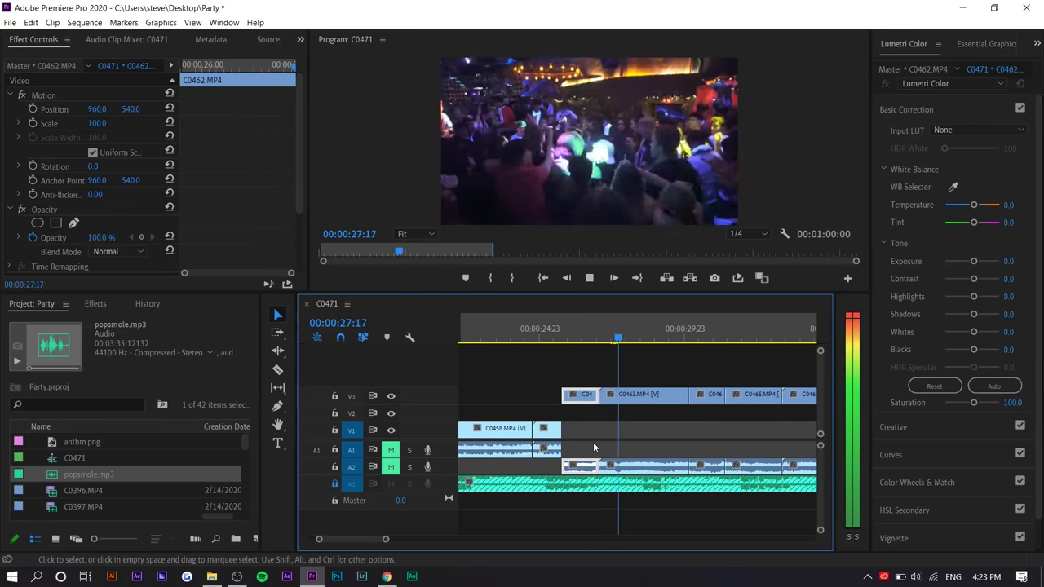
# Split the C0463 clip at 00:00:27:21 and ripple-trim the start of its second part
pyautogui.click(626, 335)
pyautogui.hotkey('ctrl', 'k')
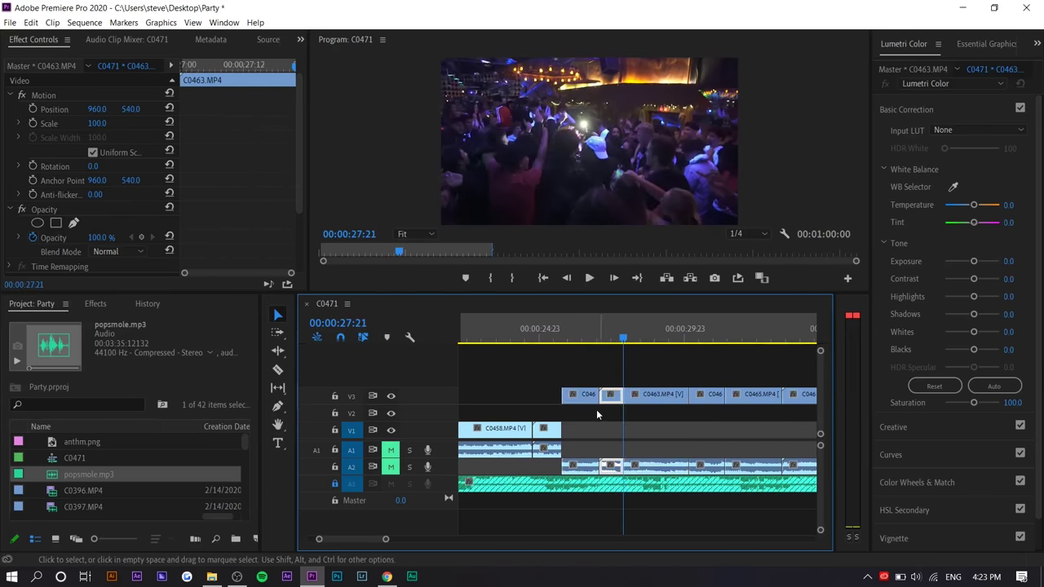
pyautogui.press('space')
pyautogui.moveTo(565, 324); pyautogui.dragTo(581, 329)
pyautogui.press('q')
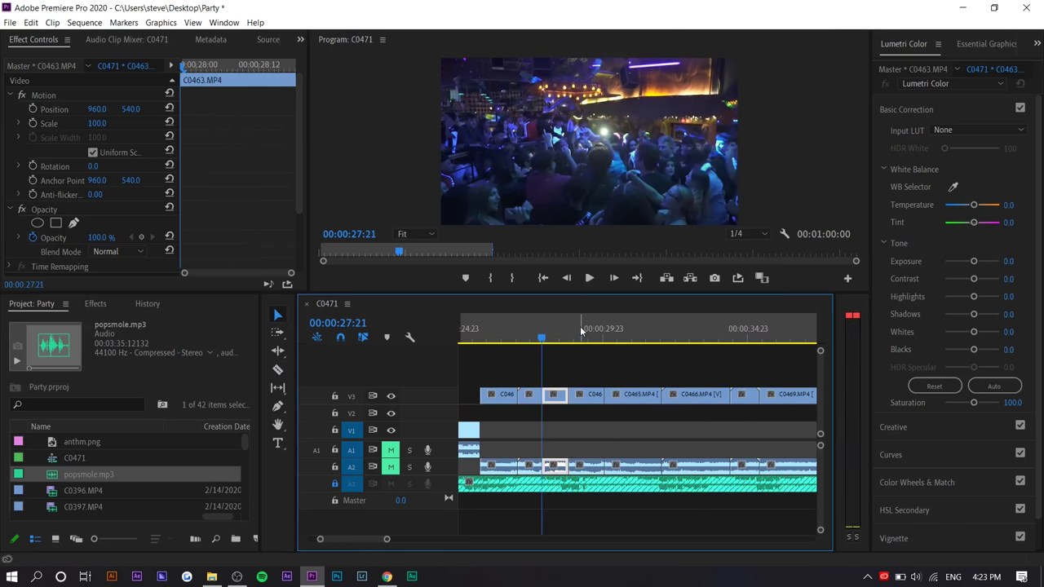
# Ripple-trim the end of C0465 to 00:00:31:03 and shorten the end of C0466 during playback
pyautogui.press('space')
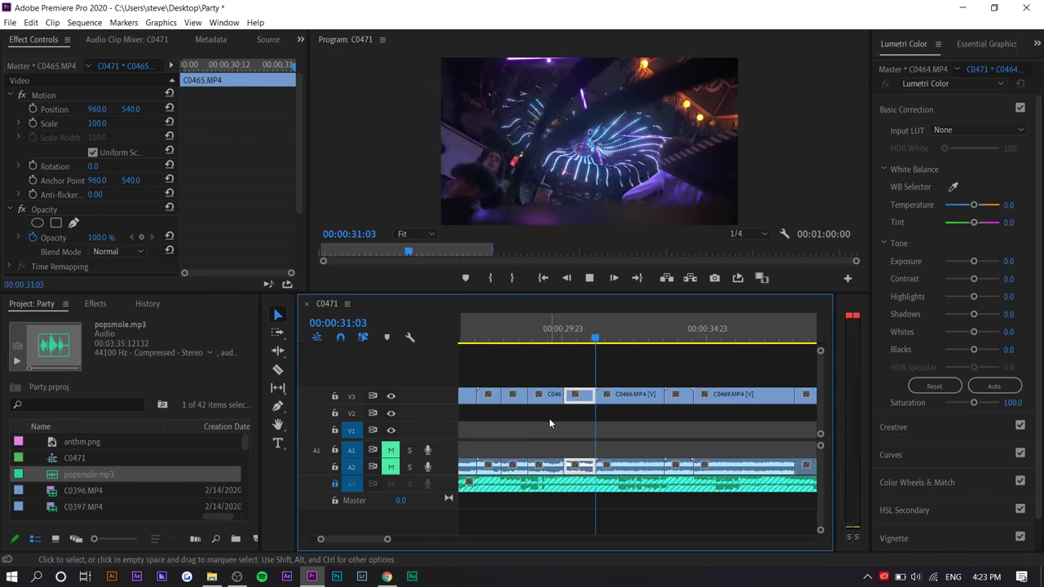
pyautogui.press('w')
pyautogui.press('w')
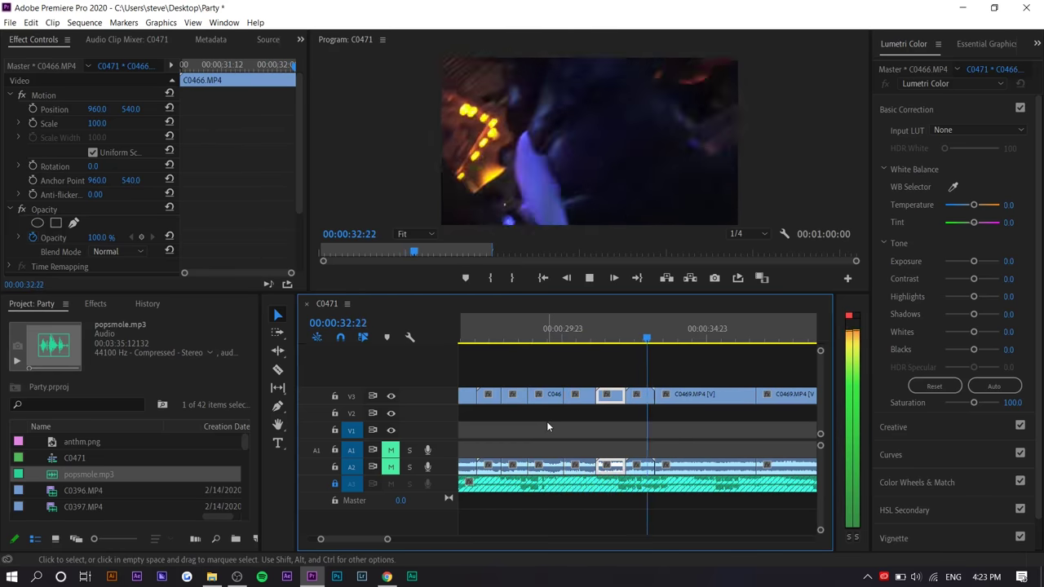
# Ripple-delete the short V3 clip between C0466 and C0469
pyautogui.press('space')
pyautogui.click(638, 402)
pyautogui.hotkey('shift', 'Delete')
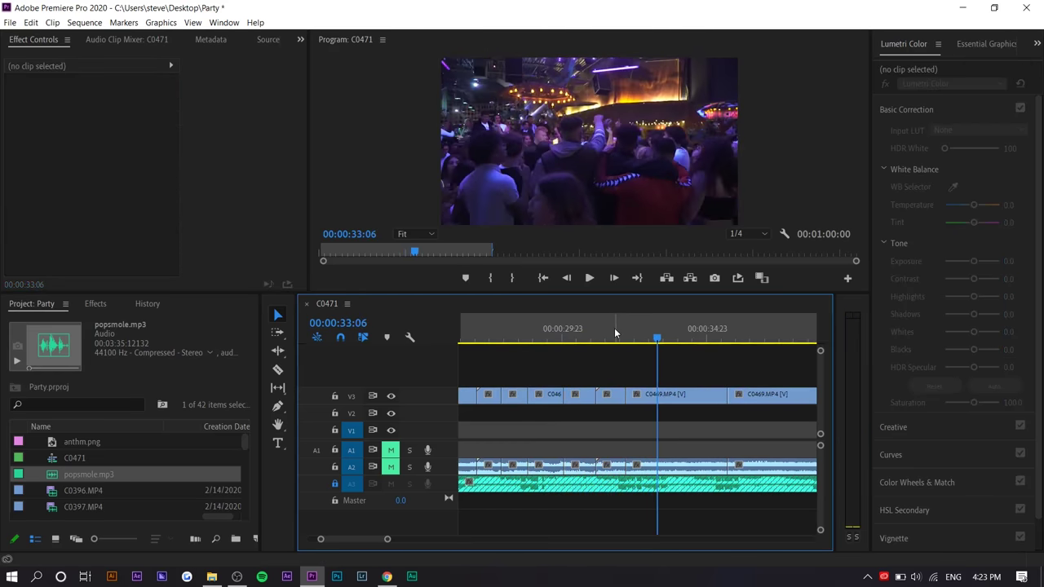
# Play back from the C0466 clip and ripple-trim the end of the first C0469 clip
pyautogui.click(614, 328)
pyautogui.press('space')
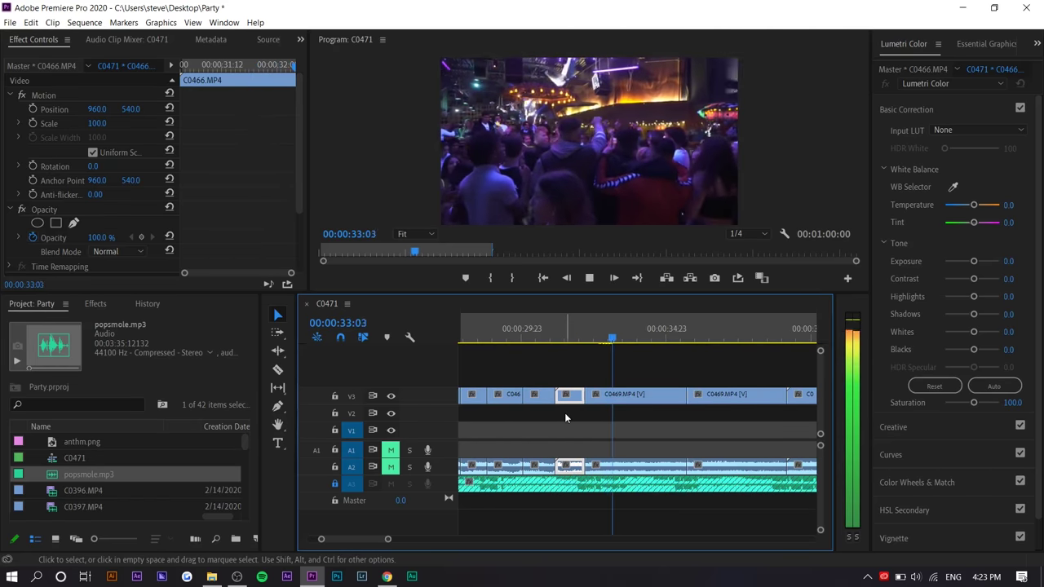
pyautogui.press('w')
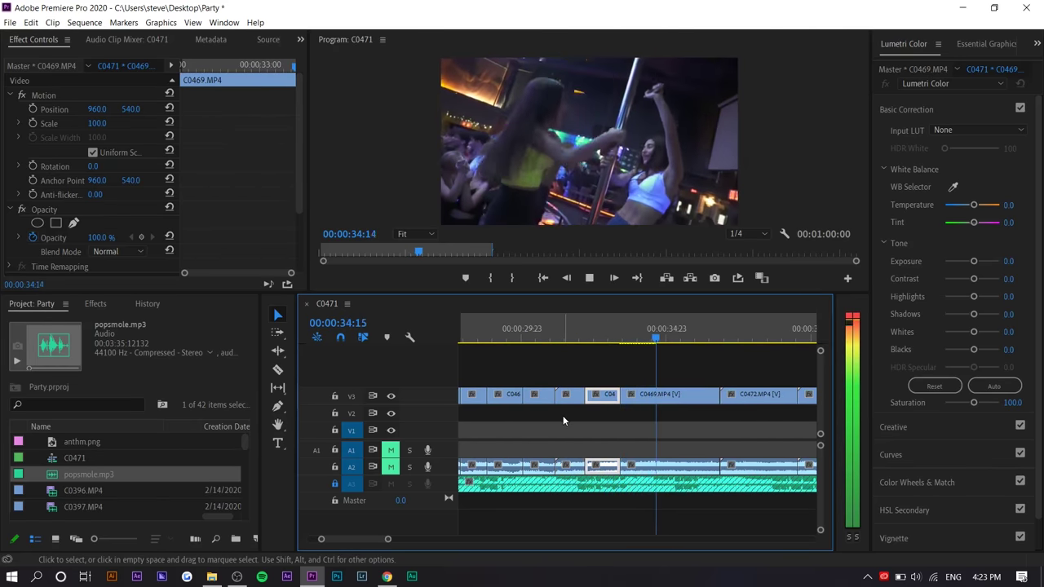
# Ripple-trim the ends of the second C0469 clip, C0472 and C0474, and replay the cuts from 00:00:35:00
pyautogui.press('w')
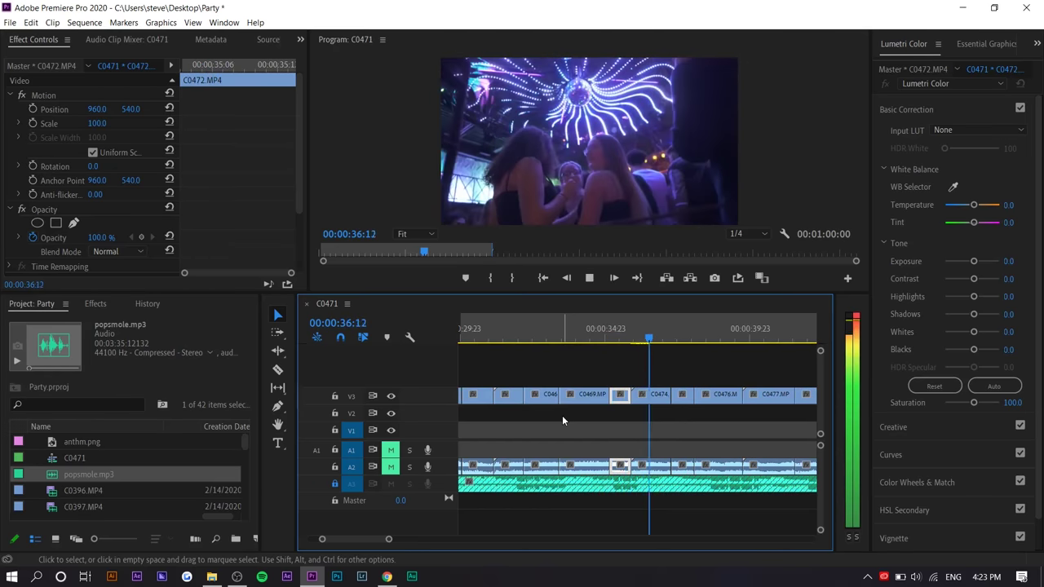
pyautogui.click(564, 328)
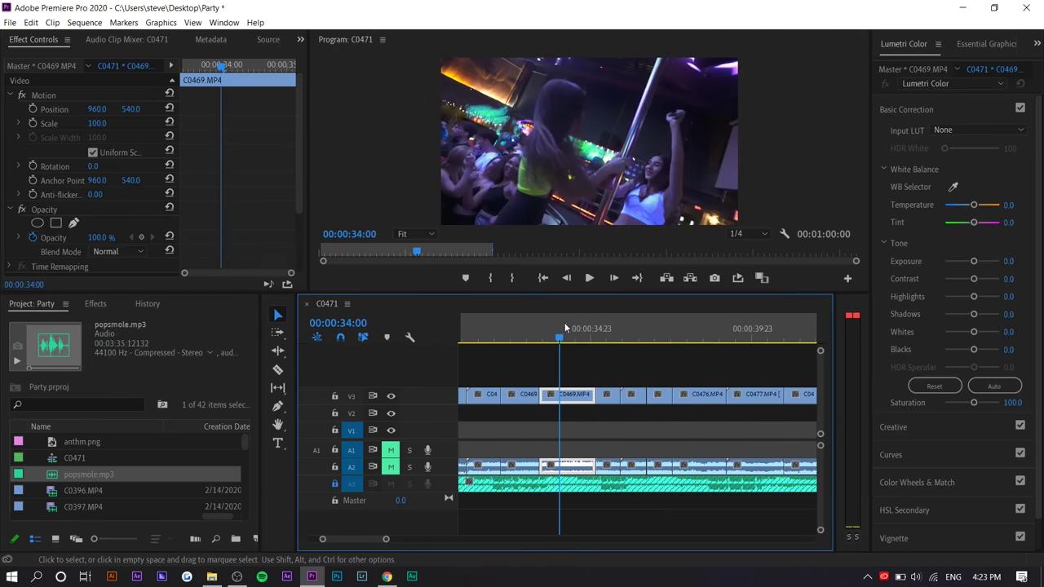
pyautogui.click(548, 412)
pyautogui.scroll(3, 593, 369)
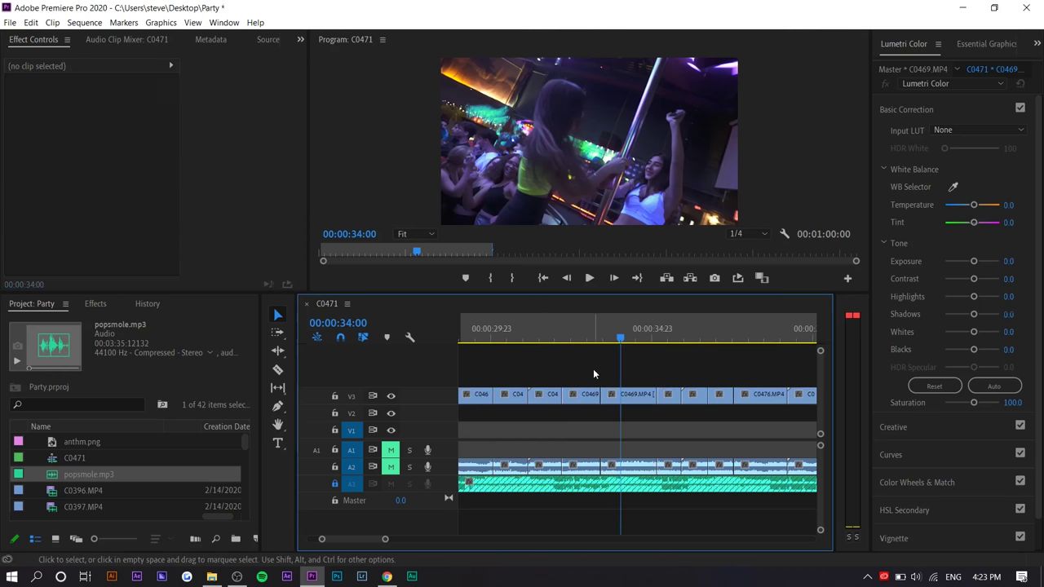
pyautogui.scroll(-2, 498, 448)
pyautogui.click(593, 328)
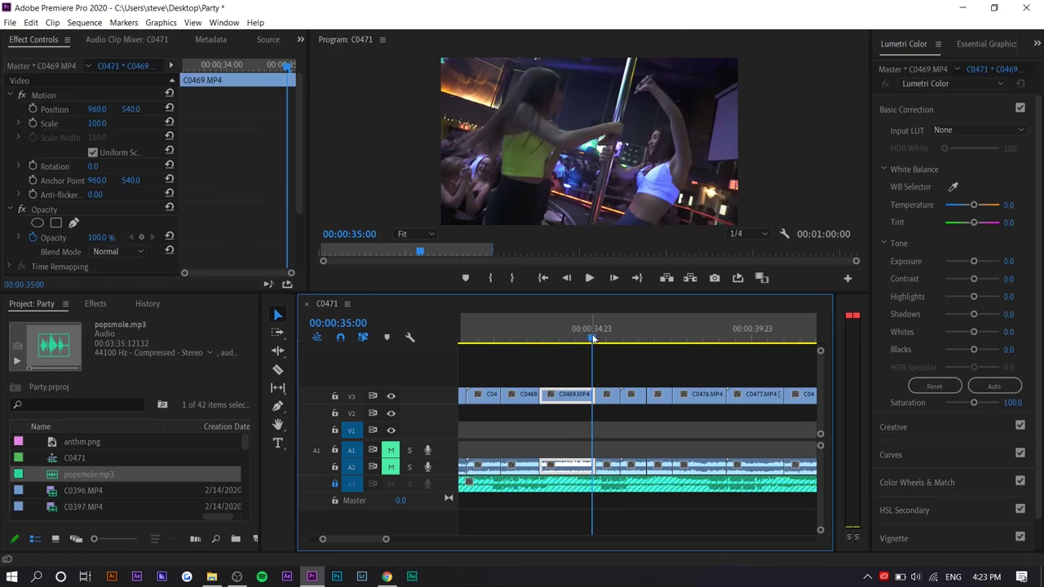
pyautogui.press('space')
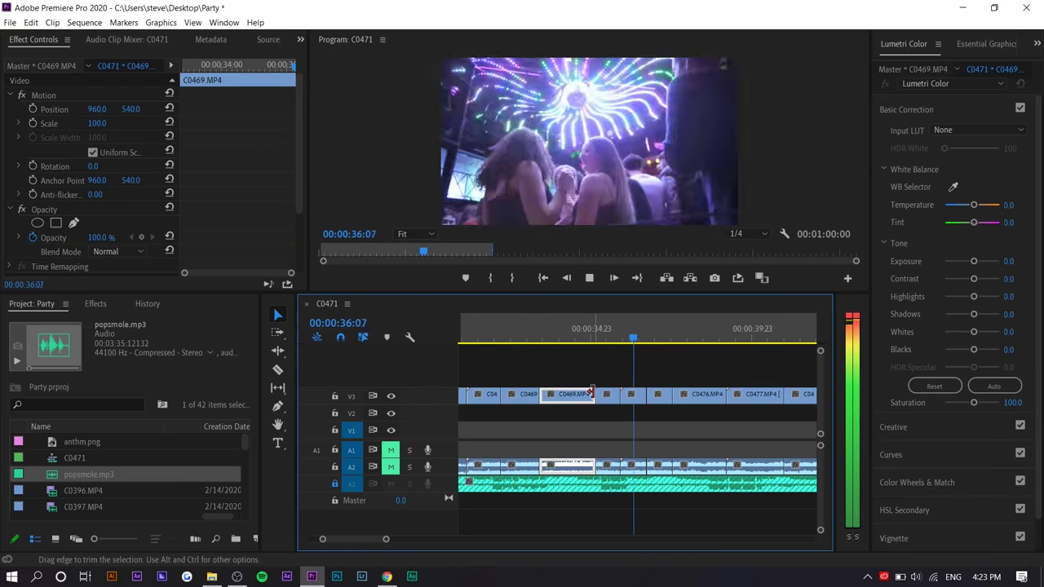
# Ripple-trim the end of C0476 and play back the following C0477 and C0478 clips
pyautogui.click(618, 423)
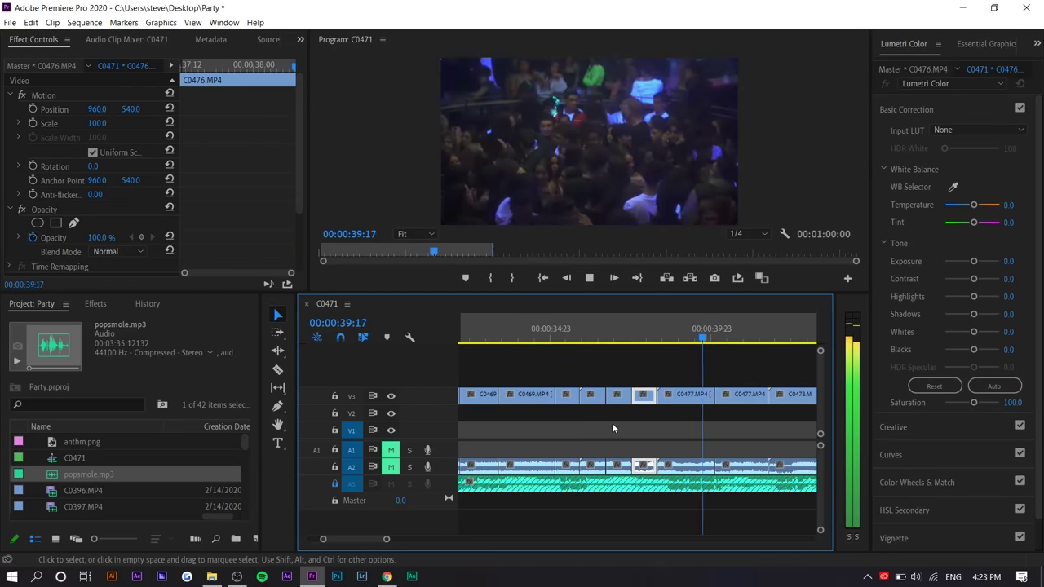
pyautogui.scroll(-4, 612, 428)
pyautogui.press('space')
pyautogui.click(642, 394)
pyautogui.scroll(-3, 632, 429)
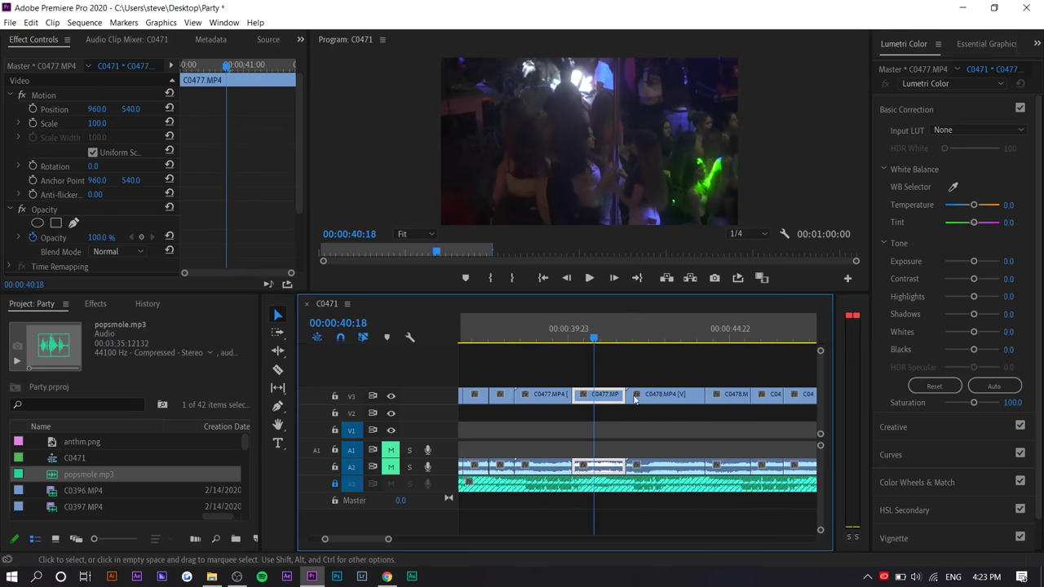
pyautogui.press('space')
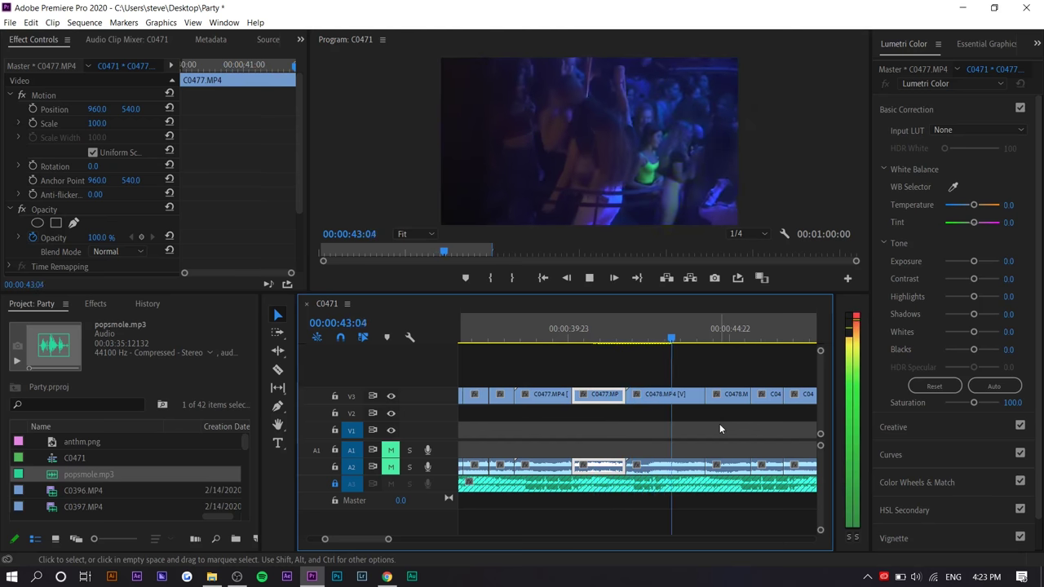
# Apply the default video and audio transitions to the end of the last clip, C0482
pyautogui.scroll(-2, 587, 428)
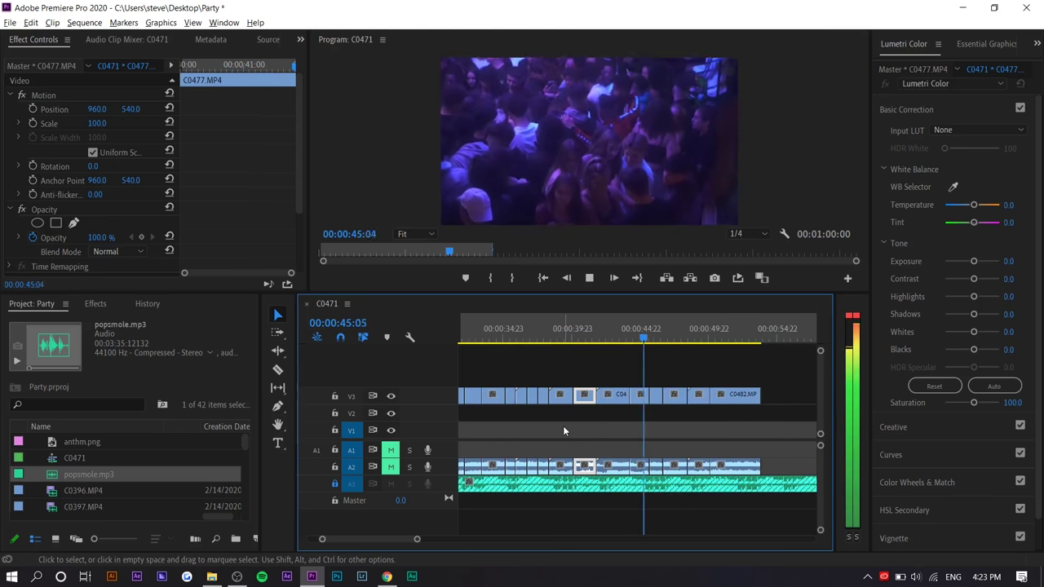
pyautogui.press('-')
pyautogui.press('-')
pyautogui.press('=')
pyautogui.press('=')
pyautogui.press('=')
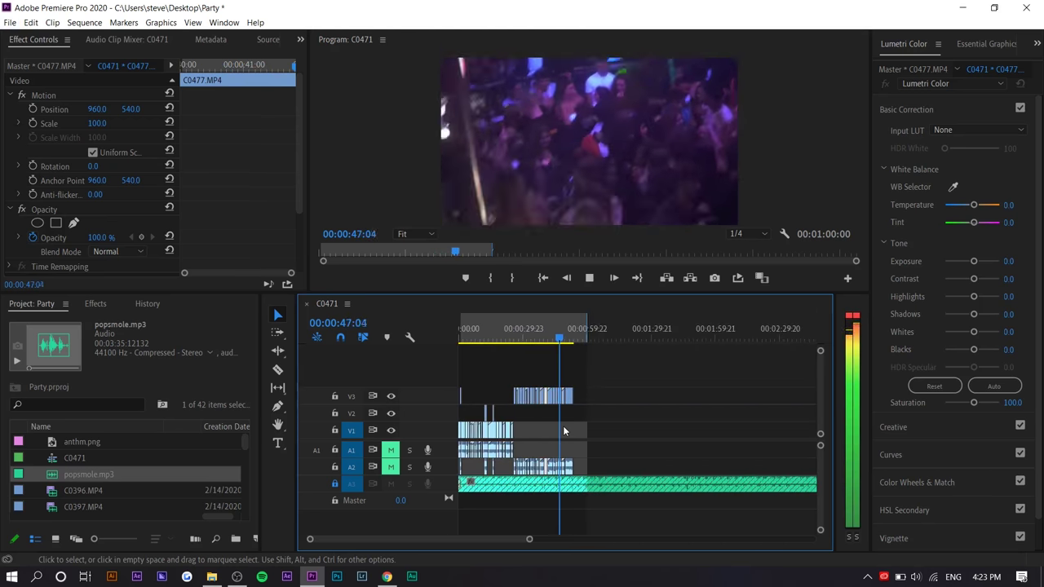
pyautogui.press('=')
pyautogui.press('=')
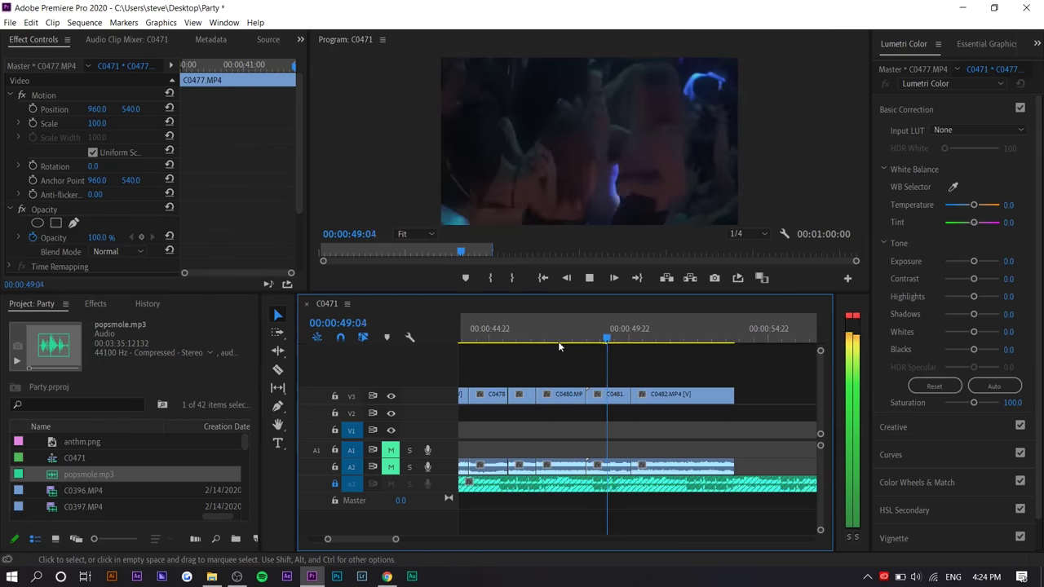
pyautogui.rightClick(733, 395)
pyautogui.click(783, 465)
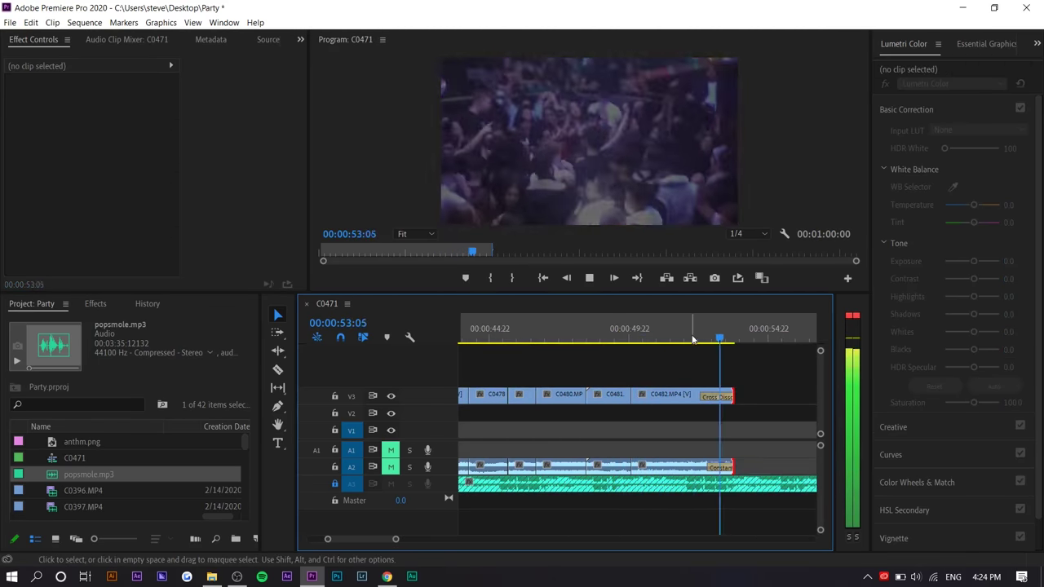
pyautogui.click(722, 395)
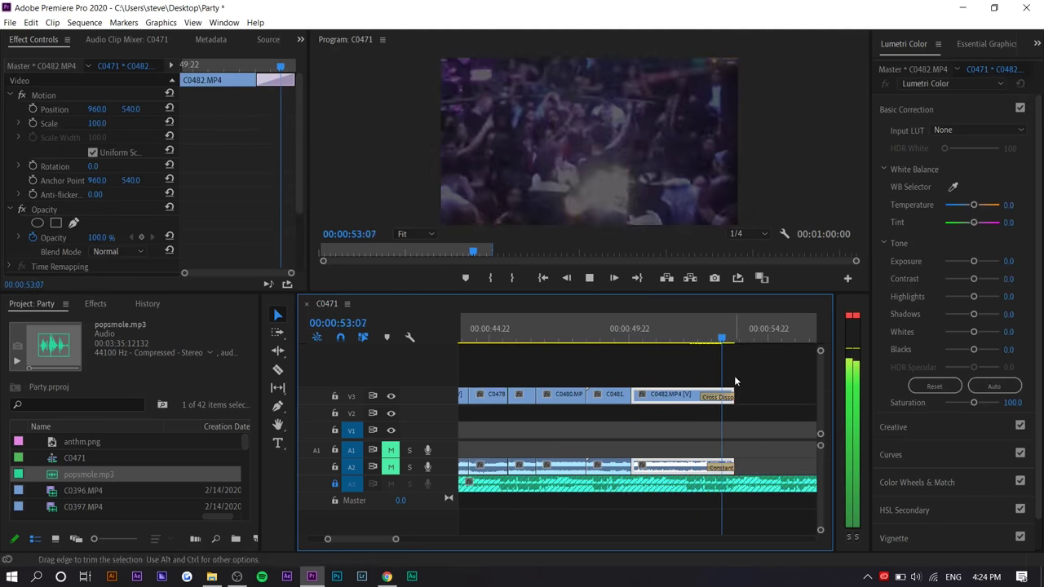
pyautogui.press('space')
pyautogui.press('=')
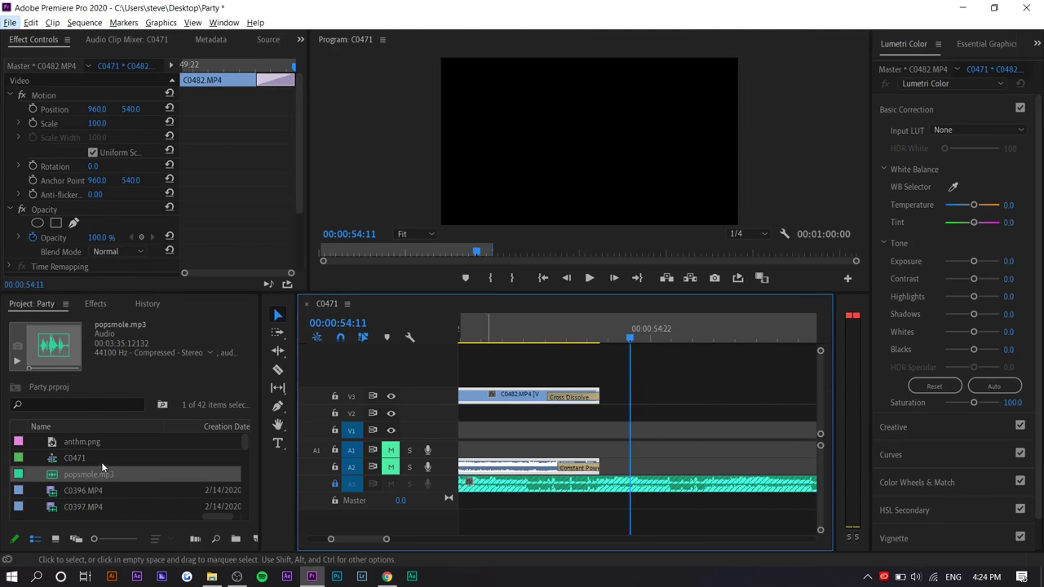
# Place anthm.png on V4 directly after C0482 and keyframe its scale from 44 at the start to 52 at the end
pyautogui.moveTo(95, 443); pyautogui.dragTo(650, 383)
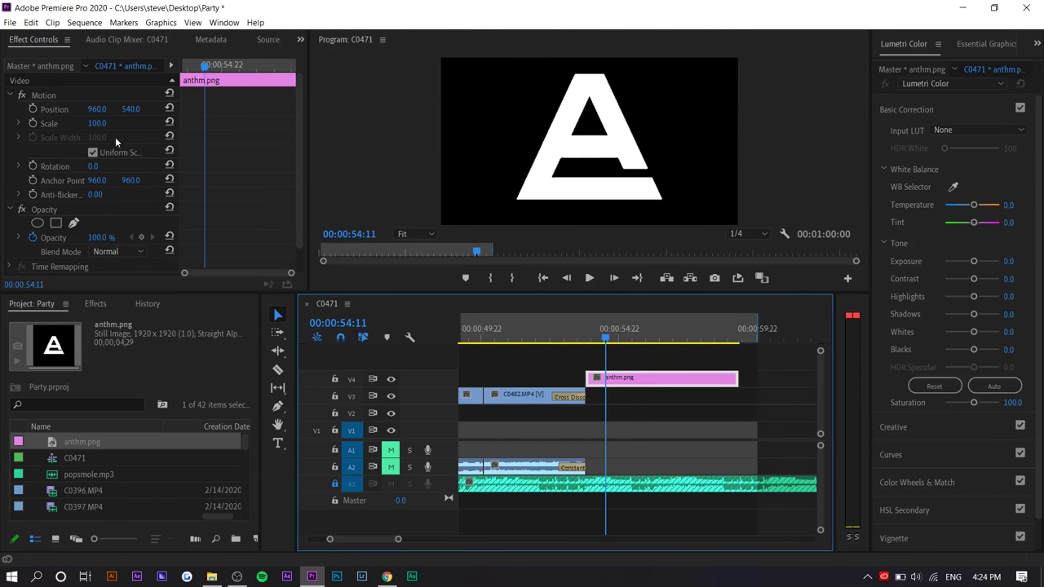
pyautogui.moveTo(97, 123); pyautogui.dragTo(107, 123)
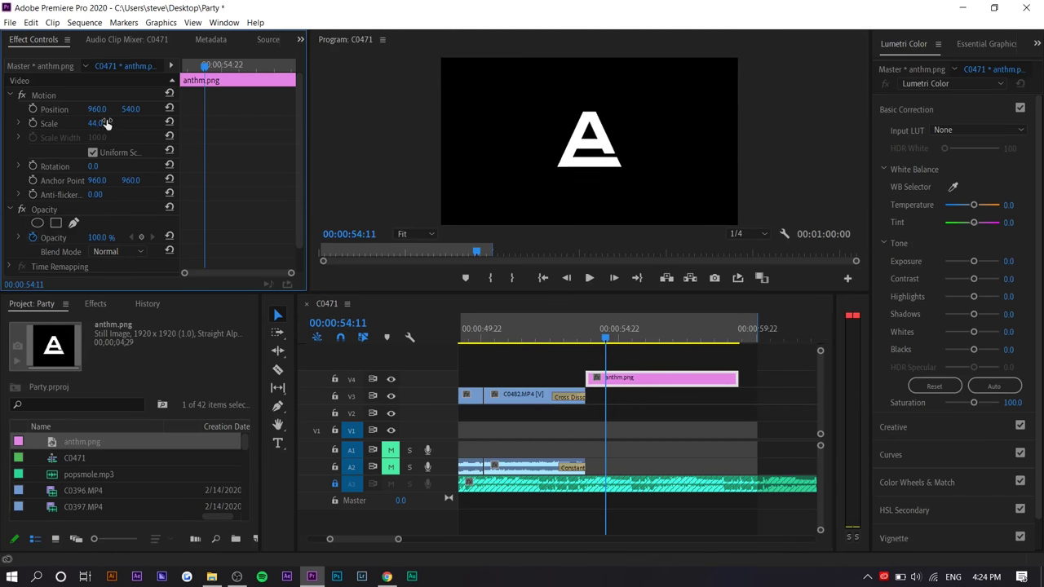
pyautogui.click(32, 123)
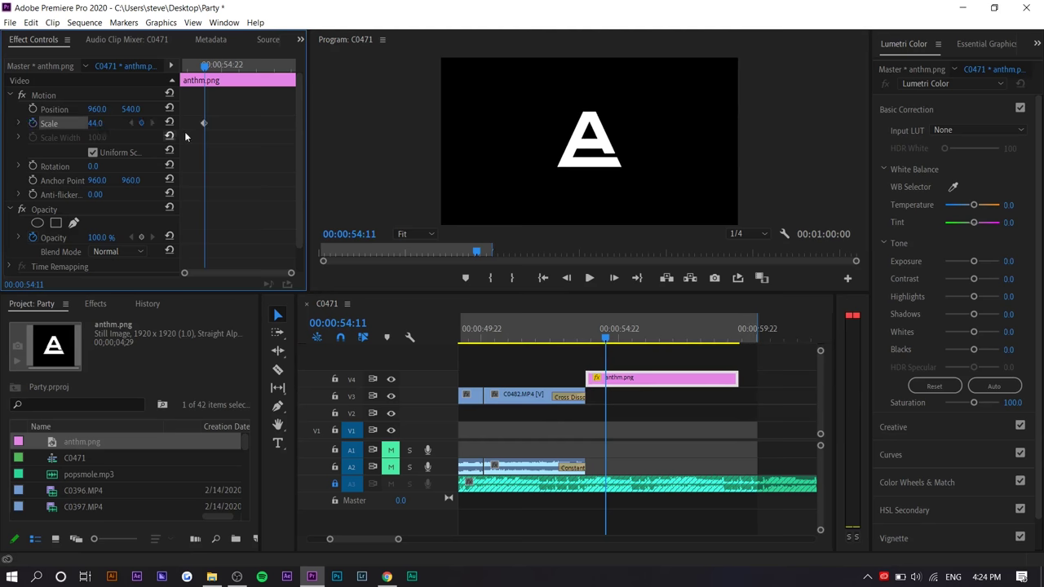
pyautogui.moveTo(97, 121); pyautogui.dragTo(104, 122)
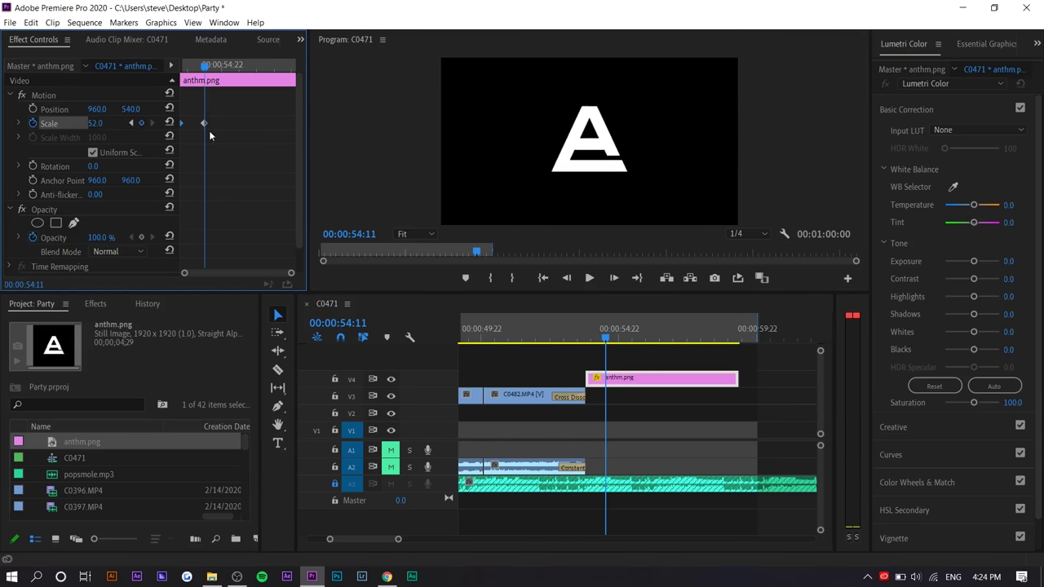
pyautogui.press('space')
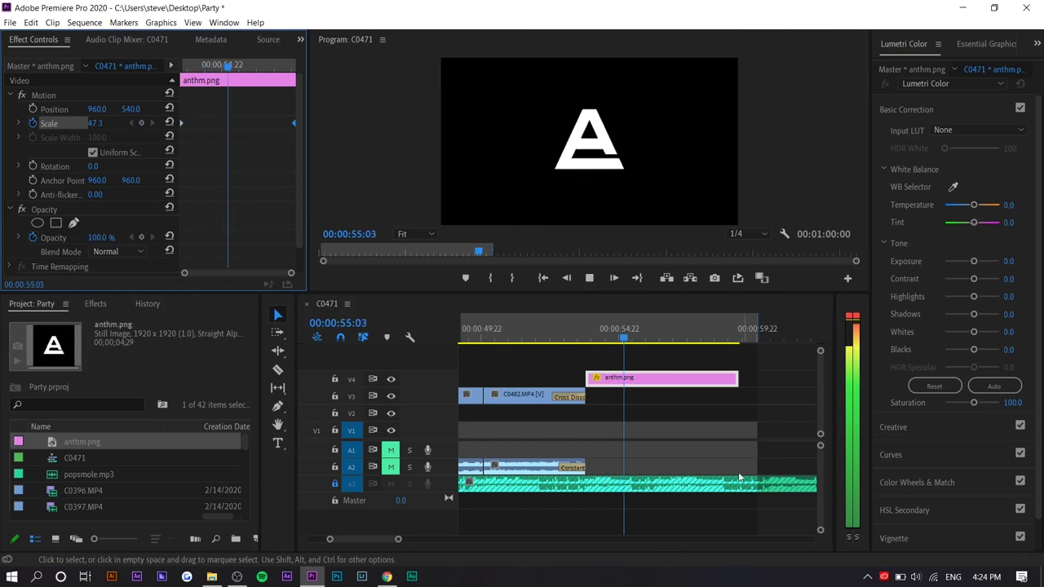
# Unlock A3, split the music clip at the end of anthm.png, and delete the remainder
pyautogui.press('c')
pyautogui.click(465, 487)
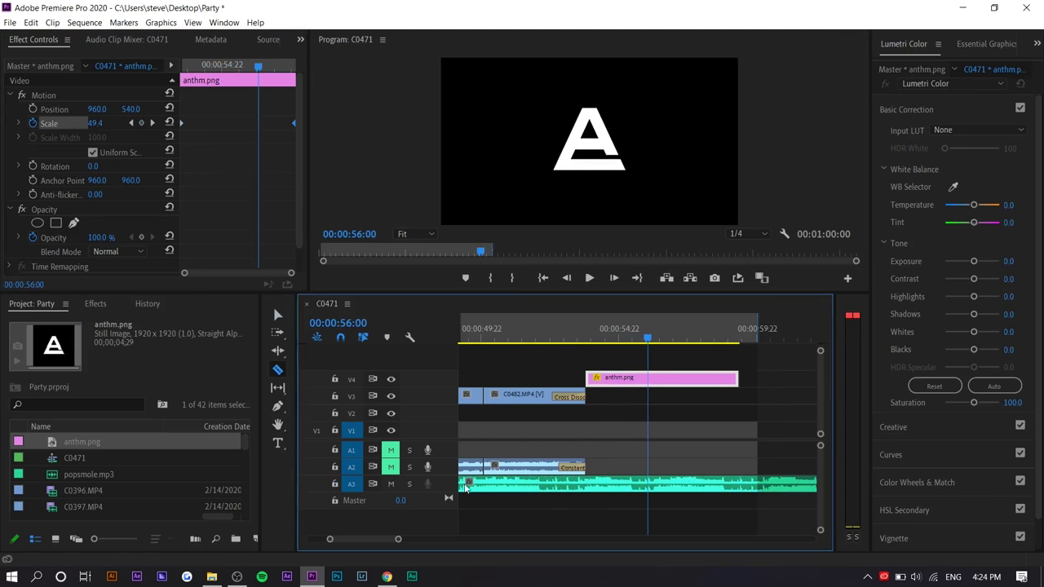
pyautogui.click(741, 484)
pyautogui.press('v')
pyautogui.click(771, 486)
pyautogui.press('Delete')
# Apply the default transition to the end of the music clip on A3 and play back the ending
pyautogui.rightClick(732, 479)
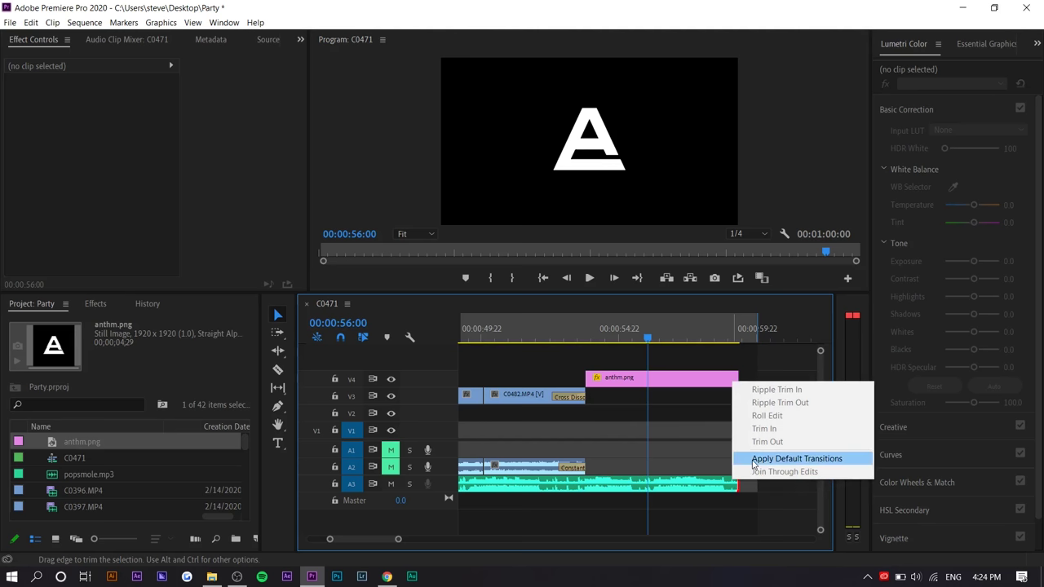
pyautogui.click(753, 459)
pyautogui.click(713, 322)
pyautogui.press('space')
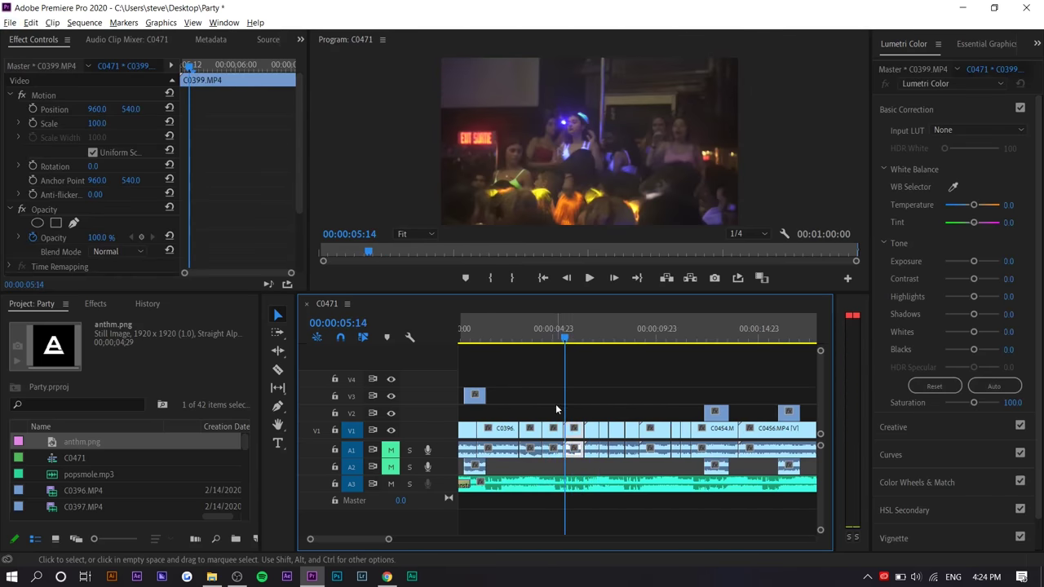
# Animate a zoom-in on the C0399 clip with scale keyframes starting at 100, and play it back
pyautogui.press('=')
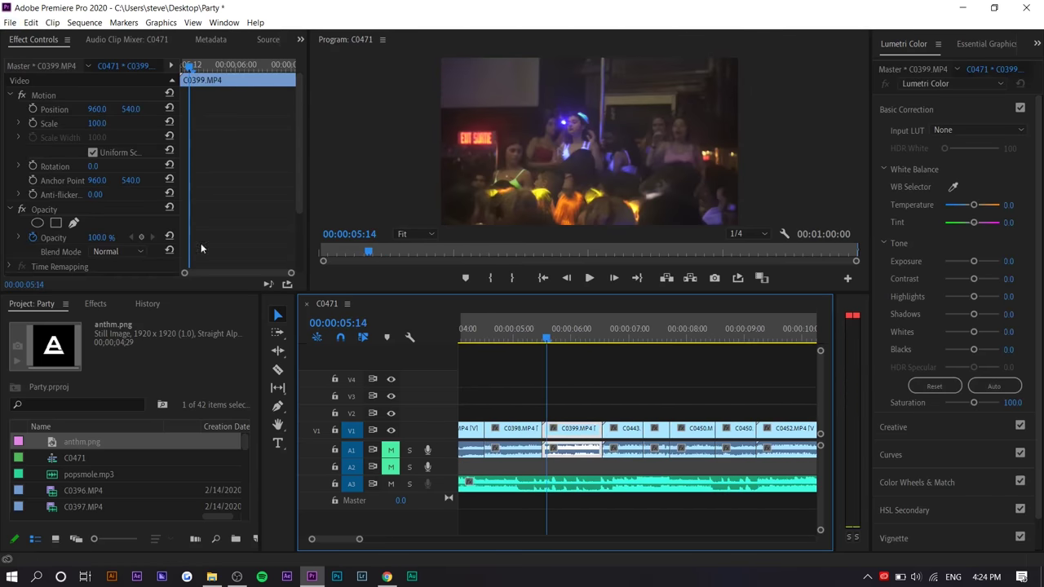
pyautogui.click(32, 123)
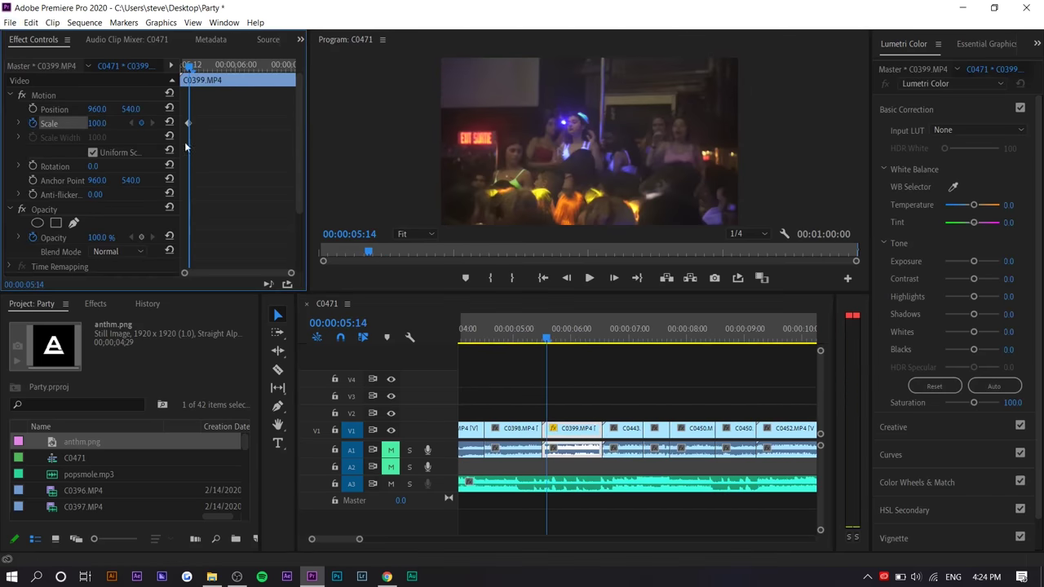
pyautogui.click(222, 67)
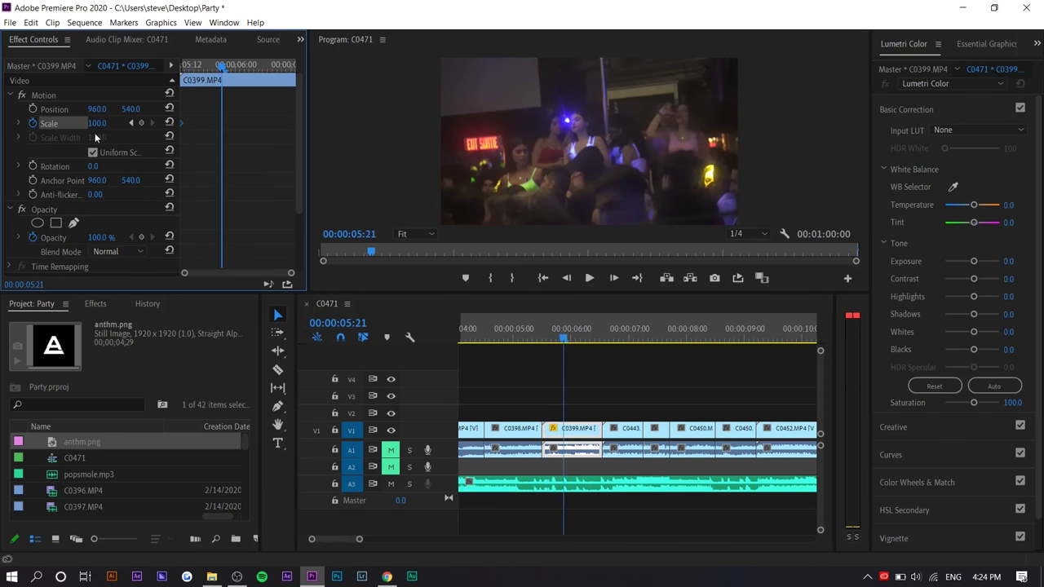
pyautogui.moveTo(97, 123); pyautogui.dragTo(115, 123)
pyautogui.moveTo(221, 123); pyautogui.dragTo(334, 147)
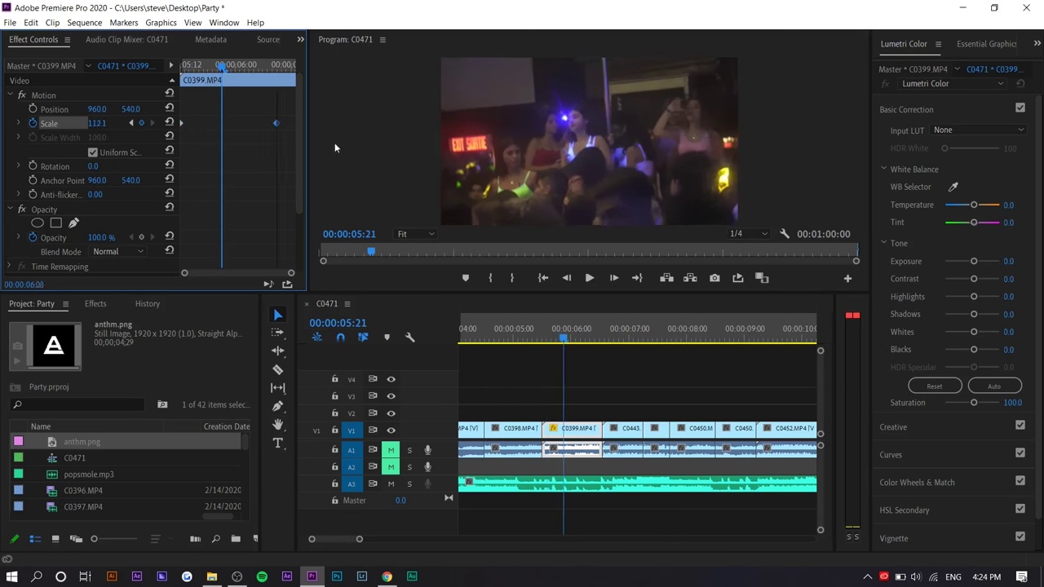
pyautogui.click(518, 333)
pyautogui.press('space')
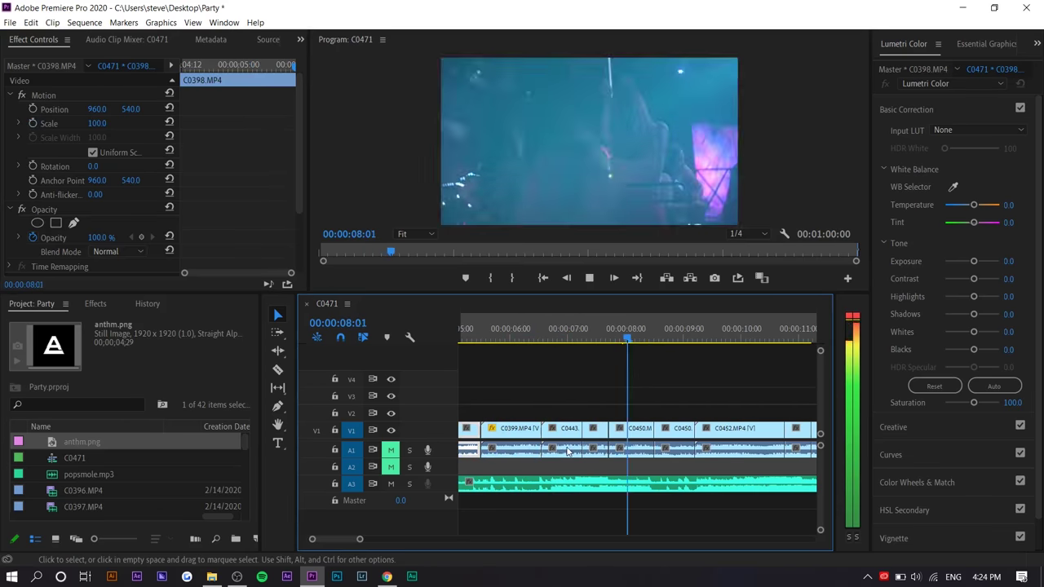
# Keyframe the scale of the C0444 clip from 100 at its start to 115 at its end
pyautogui.click(638, 428)
pyautogui.click(595, 429)
pyautogui.click(589, 327)
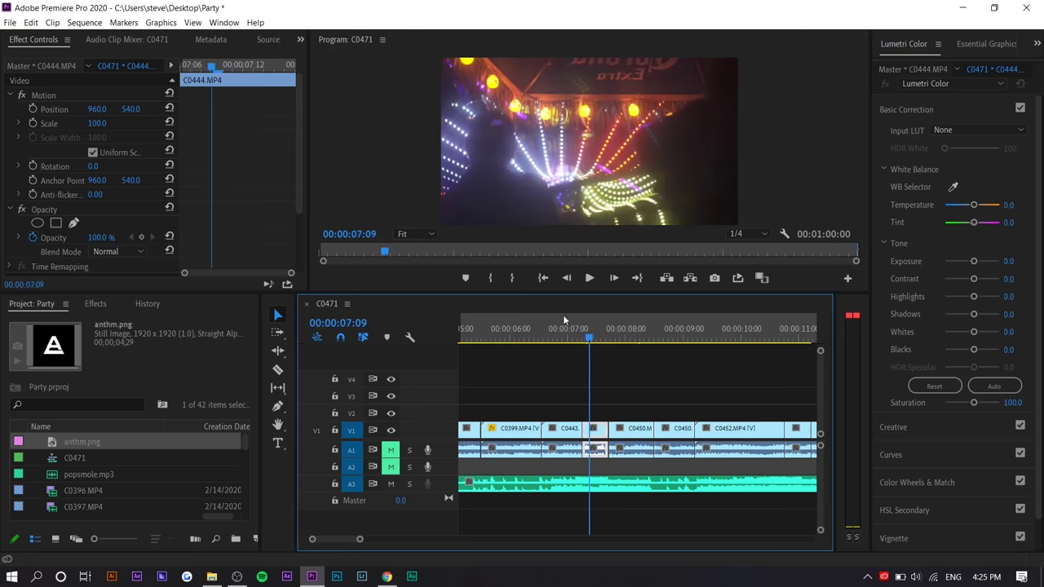
pyautogui.click(33, 123)
pyautogui.moveTo(98, 123); pyautogui.dragTo(109, 123)
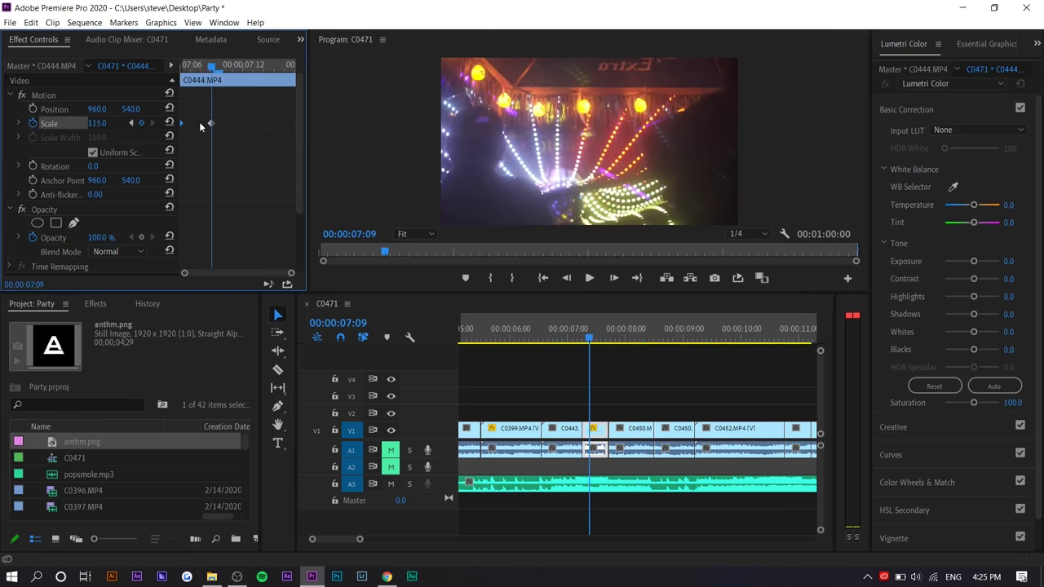
pyautogui.moveTo(210, 123); pyautogui.dragTo(296, 127)
# Keyframe the scale of the first C0450 clip from 100 at its start to 121 at its end
pyautogui.press('space')
pyautogui.click(628, 436)
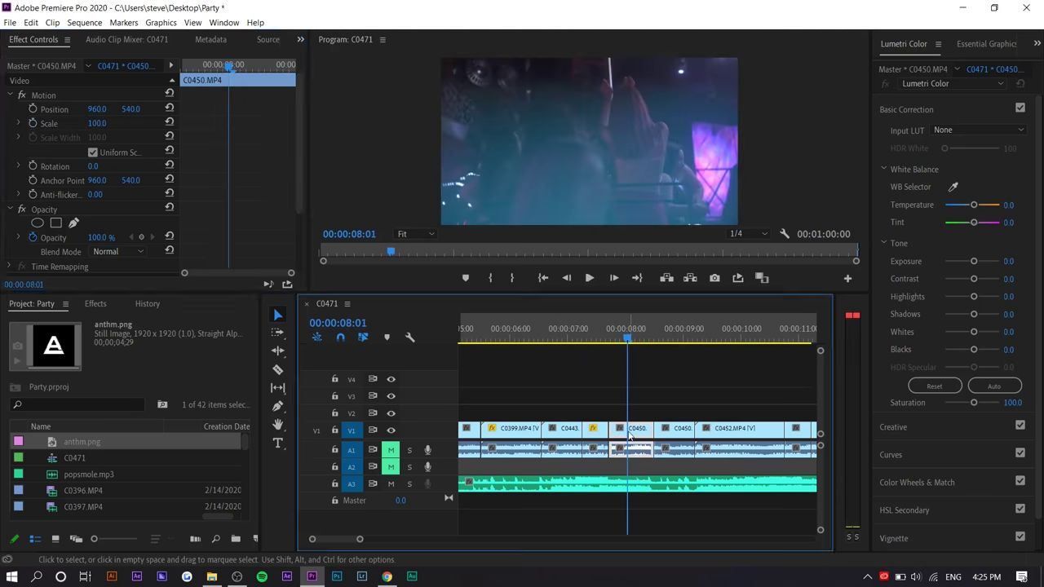
pyautogui.click(37, 123)
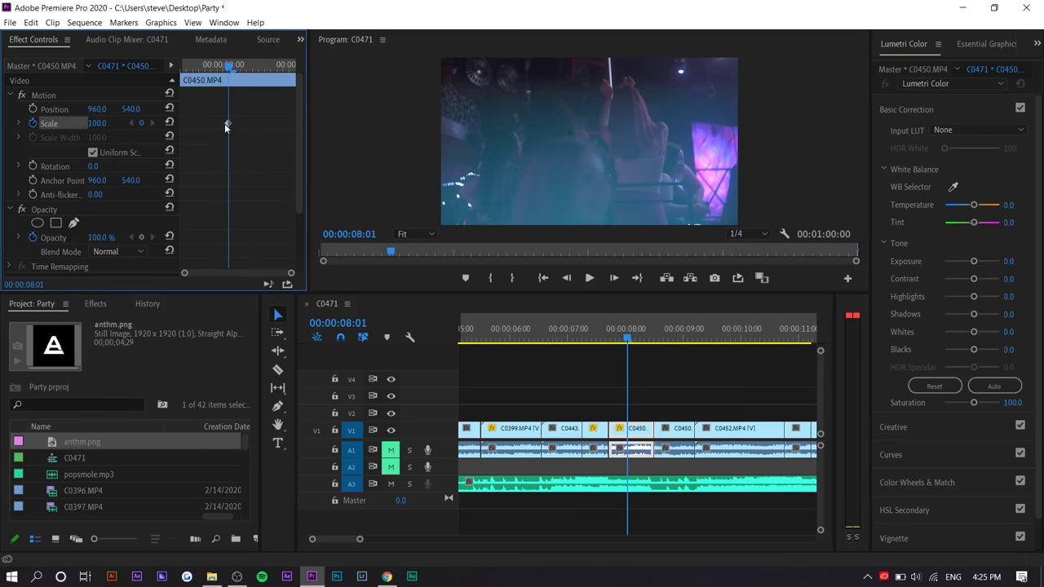
pyautogui.moveTo(98, 123); pyautogui.dragTo(138, 123)
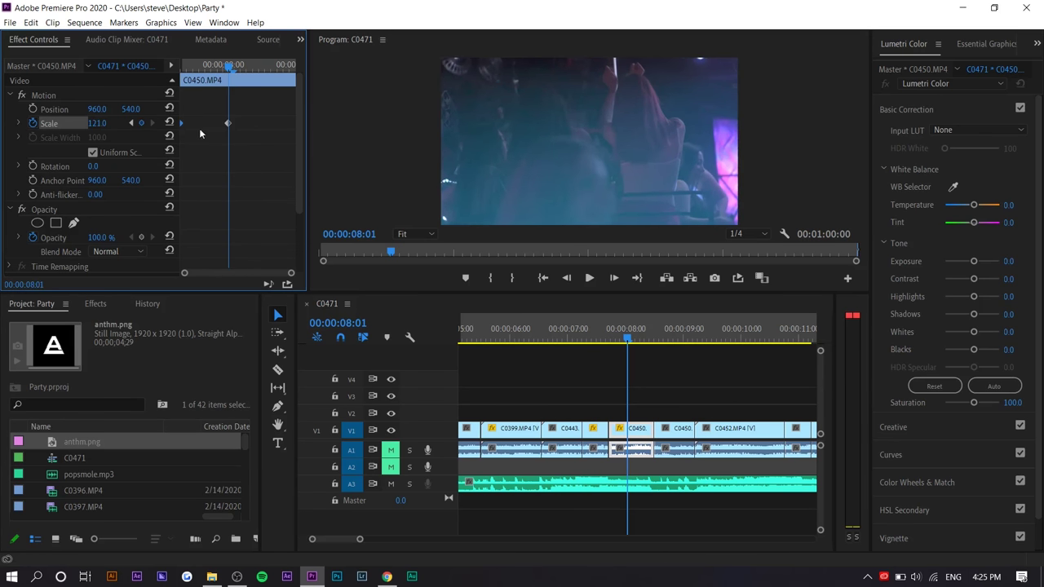
# Keyframe the C0452 clip from scale 100 and vertical position 540 at its start to scale 125 and position 427 at its end
pyautogui.press('space')
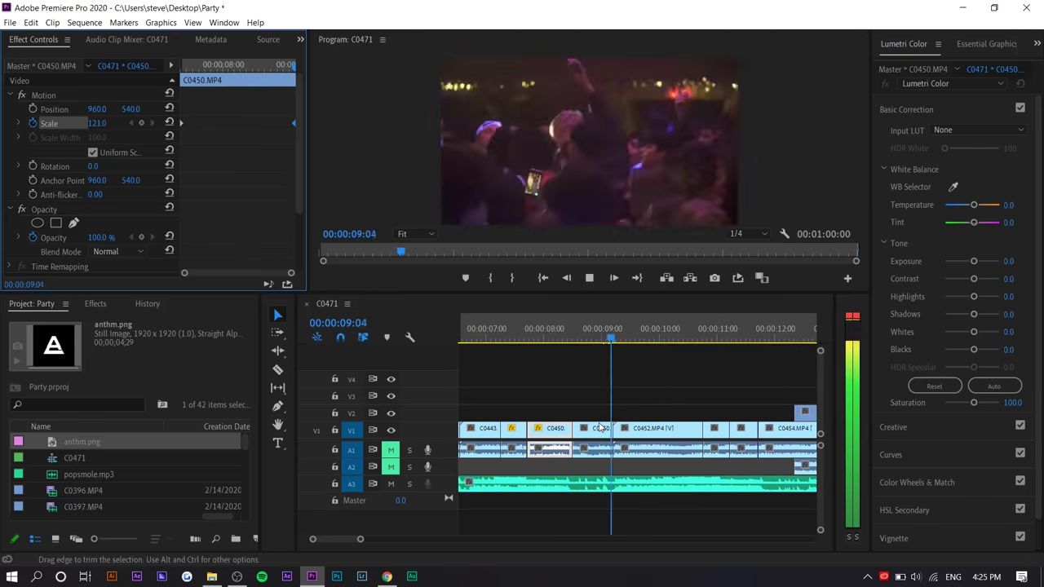
pyautogui.click(571, 429)
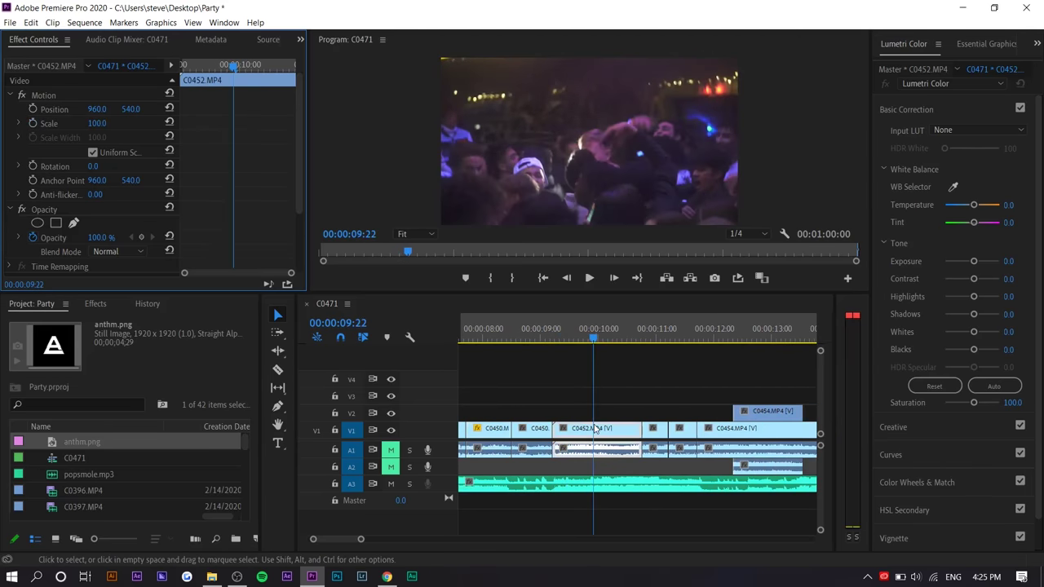
pyautogui.click(33, 123)
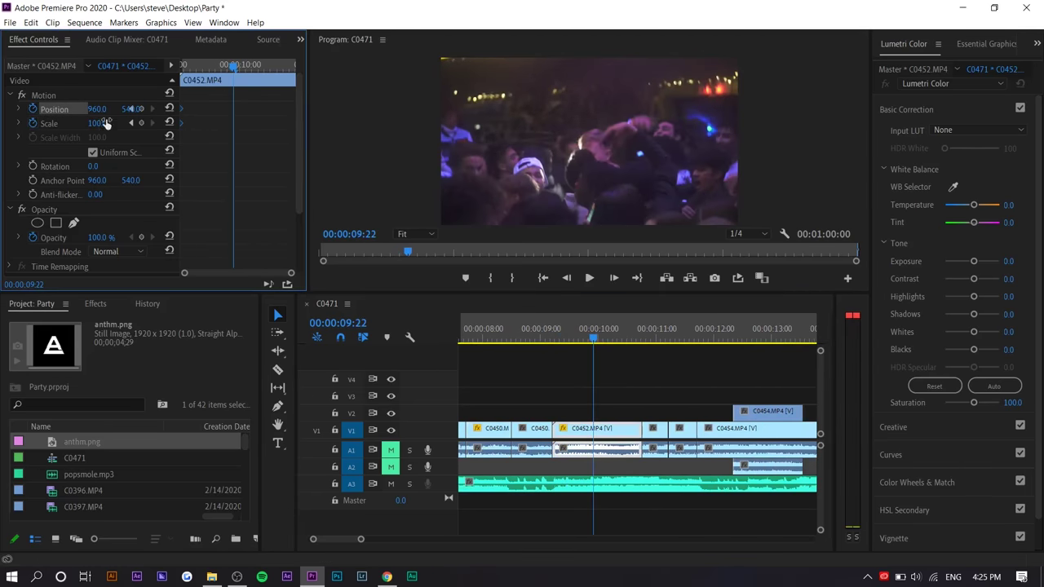
pyautogui.moveTo(106, 122); pyautogui.dragTo(131, 108)
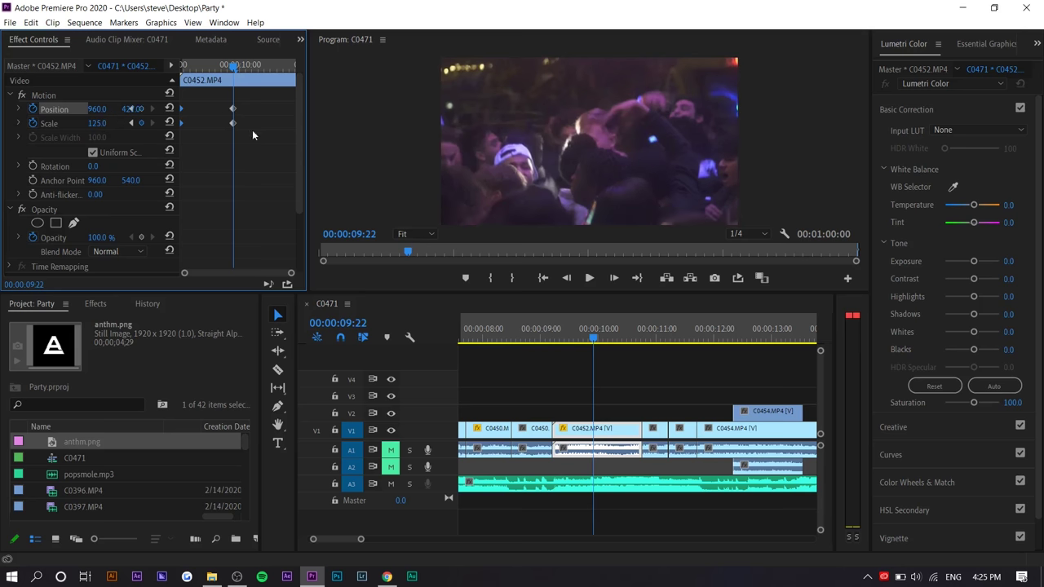
pyautogui.press('space')
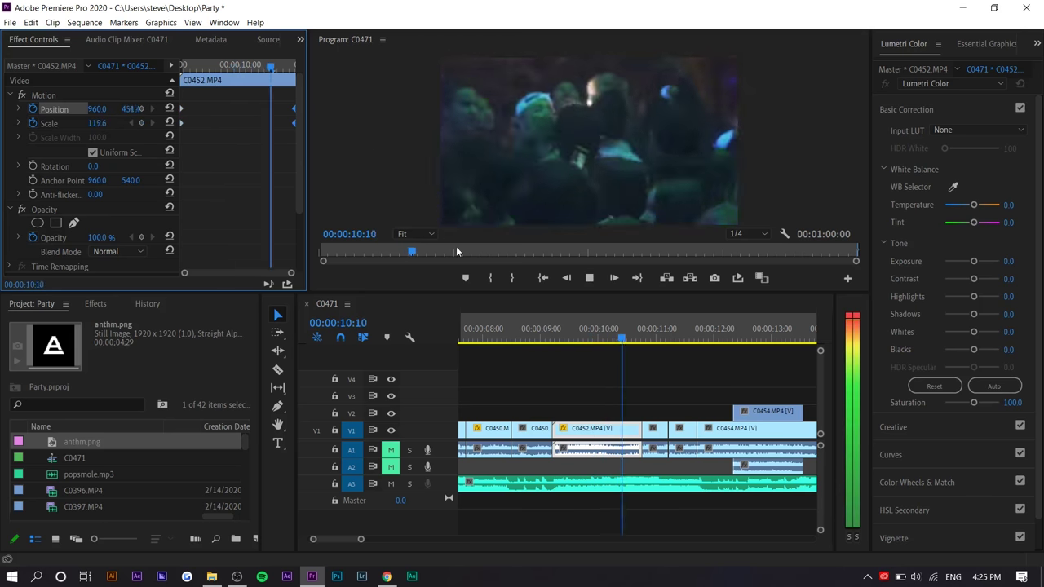
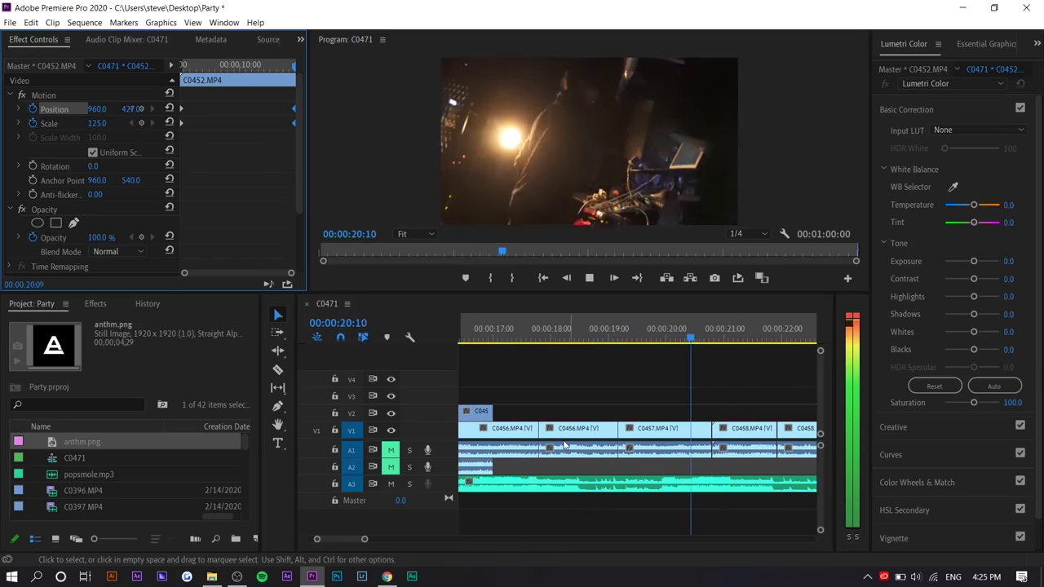
# Play through to the C0462 clip on V3 and extend the start of the first C0463 clip back over the latter half of C0462
pyautogui.scroll(-2, 561, 445)
pyautogui.scroll(-2, 549, 456)
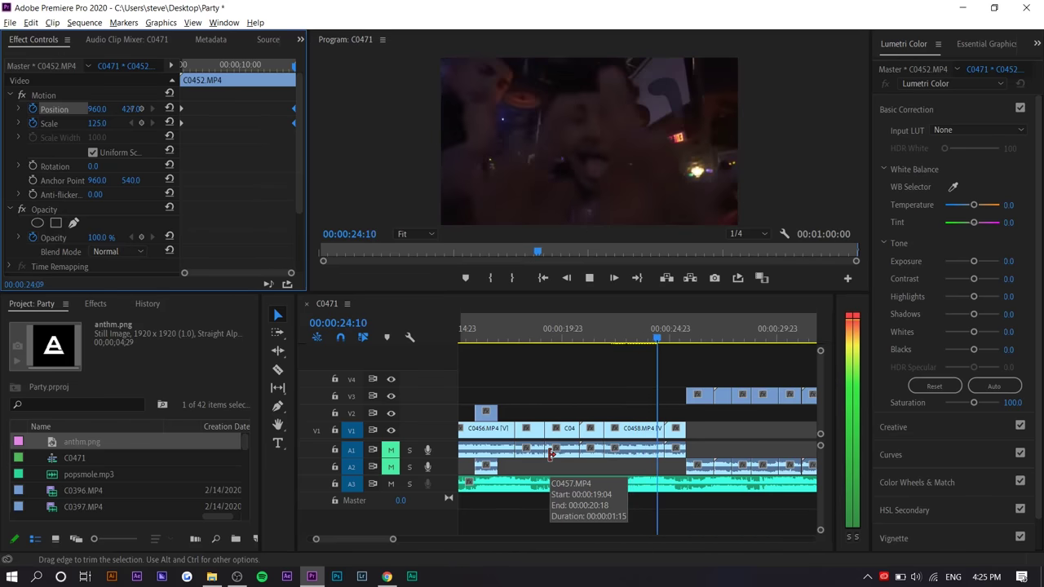
pyautogui.scroll(3, 550, 454)
pyautogui.click(632, 420)
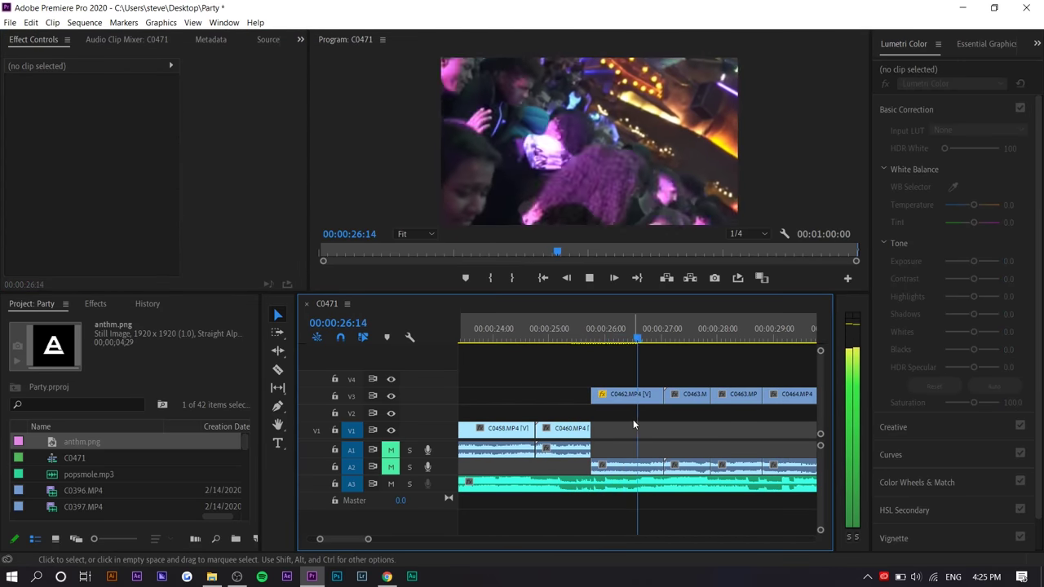
pyautogui.click(657, 398)
pyautogui.click(624, 326)
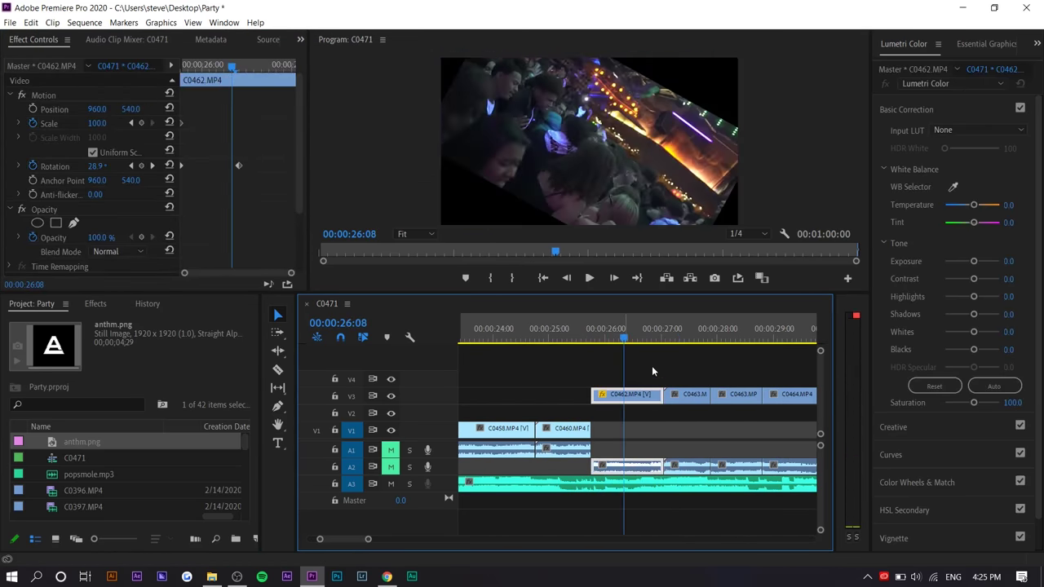
pyautogui.moveTo(678, 397); pyautogui.dragTo(647, 397)
pyautogui.click(583, 329)
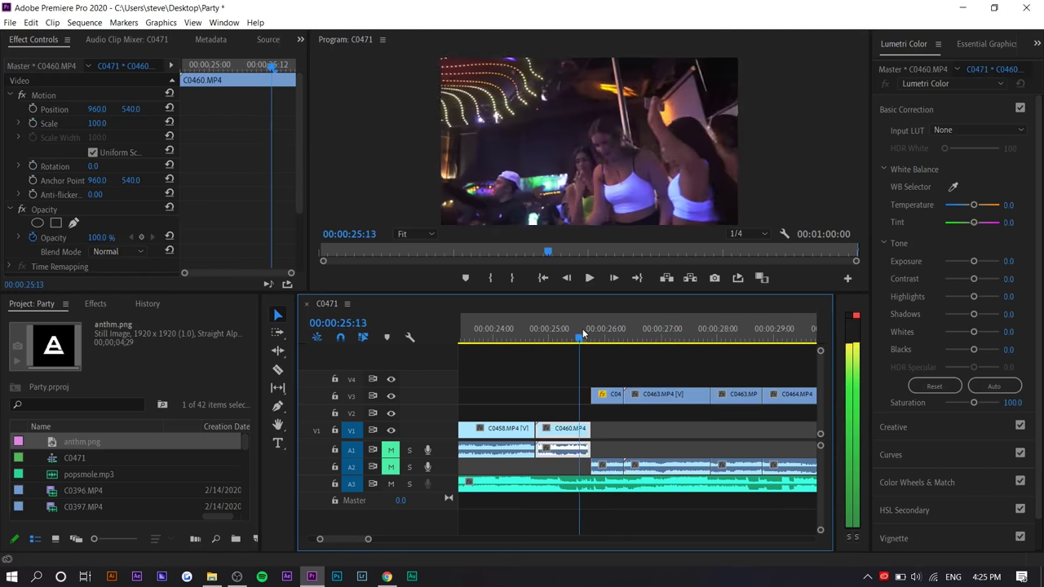
# Delete the shortened C0462 clip and move the first C0463 clip into its place at the end of C0460
pyautogui.press('space')
pyautogui.click(667, 401)
pyautogui.click(614, 395)
pyautogui.press('Delete')
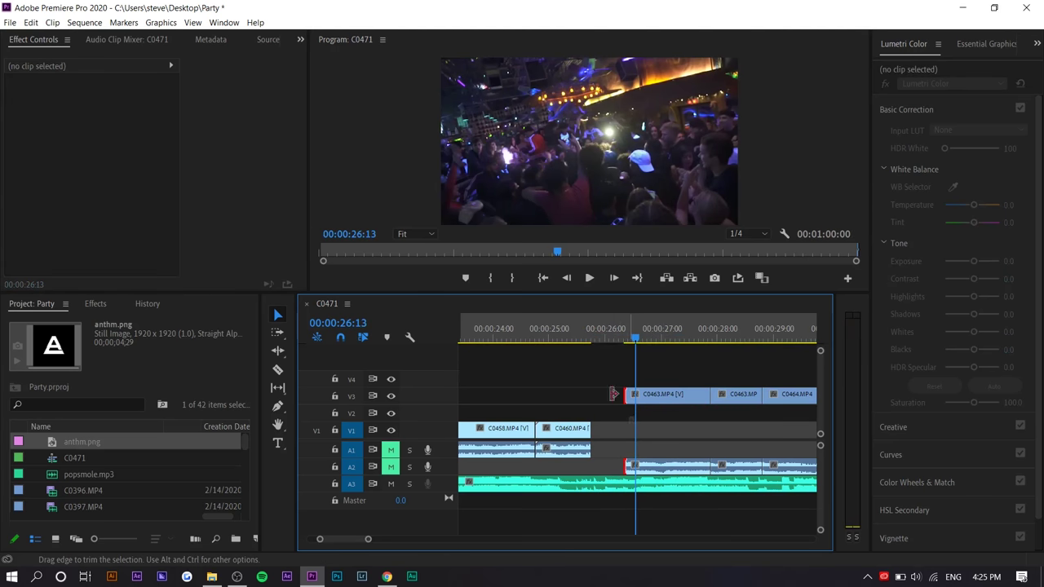
pyautogui.moveTo(613, 395); pyautogui.dragTo(596, 394)
pyautogui.moveTo(664, 396); pyautogui.dragTo(629, 396)
# Extend the start of the second C0463 clip back to the first one to close the gap, and play back the cut
pyautogui.click(719, 394)
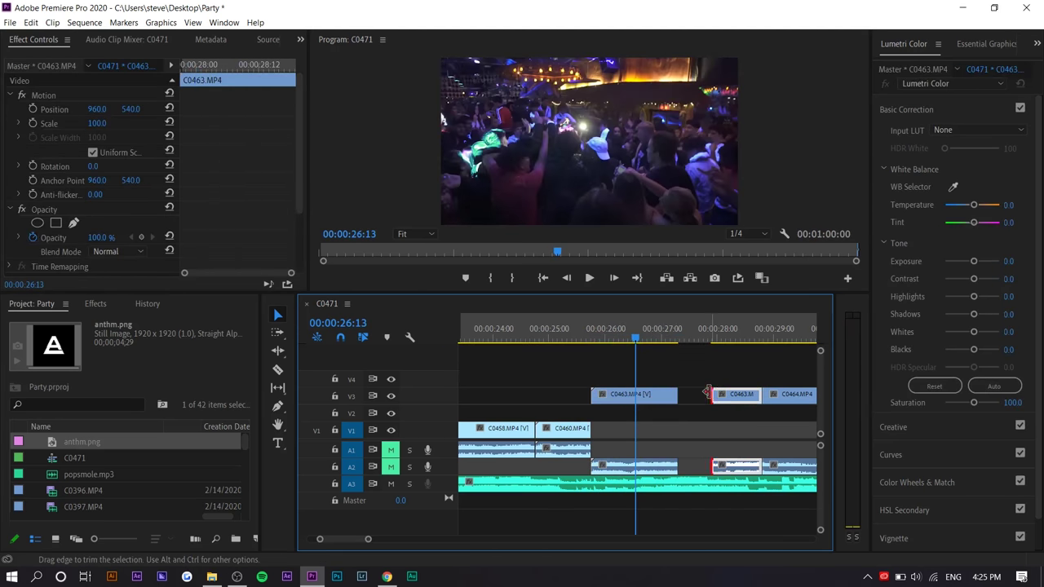
pyautogui.moveTo(707, 393); pyautogui.dragTo(678, 394)
pyautogui.click(593, 338)
pyautogui.press('space')
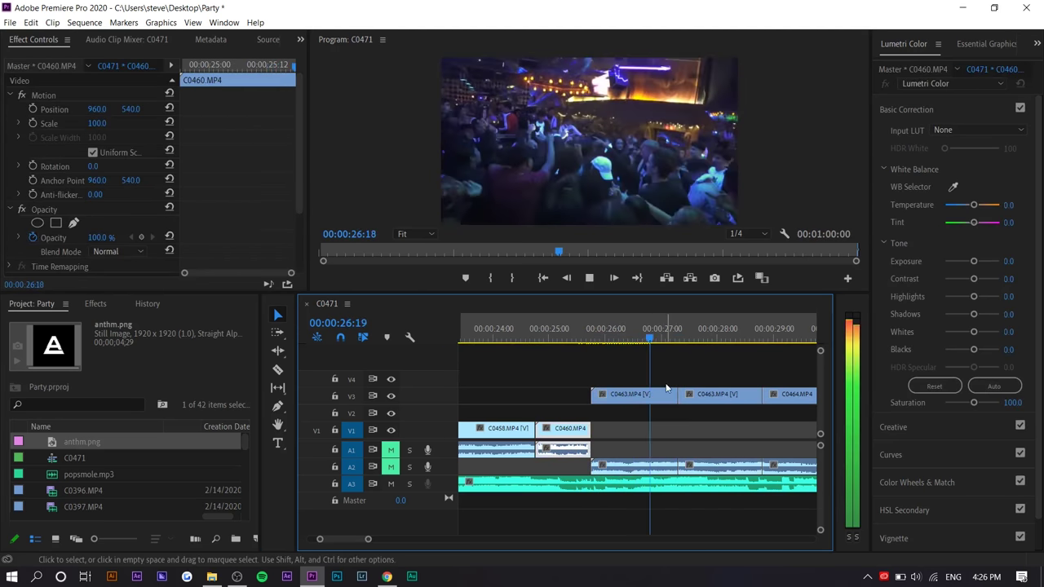
# Keyframe the first C0463 clip from scale 100 and horizontal position 960 to scale 147 and position 1052 at its end, and play it back
pyautogui.click(638, 398)
pyautogui.click(32, 122)
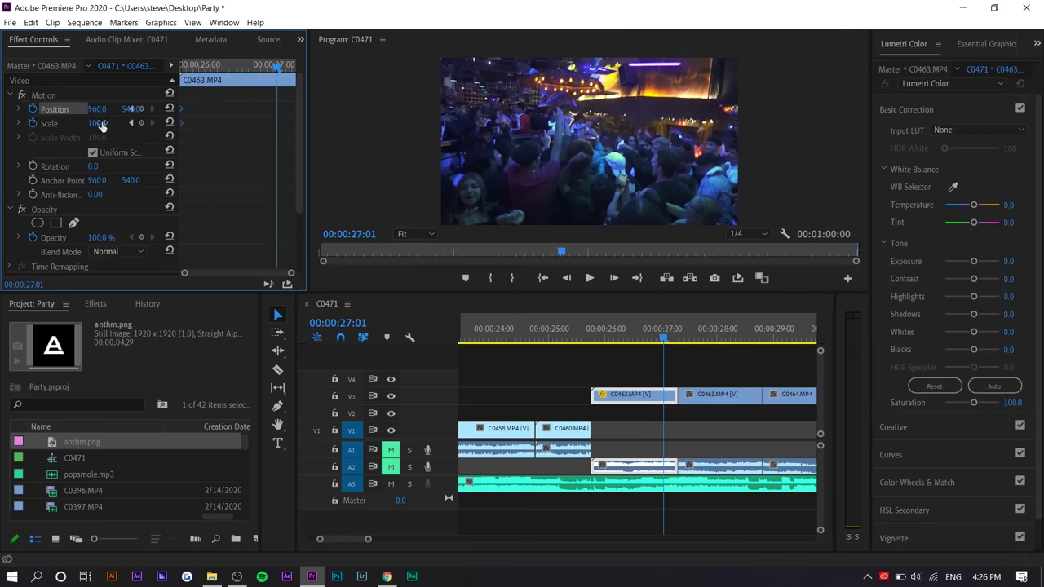
pyautogui.moveTo(97, 124); pyautogui.dragTo(115, 123)
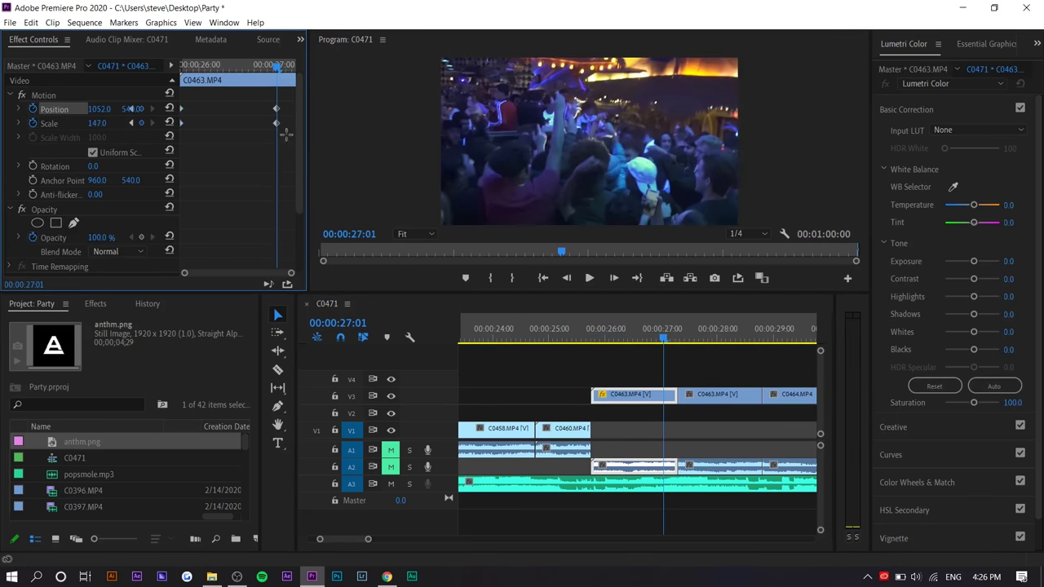
pyautogui.click(544, 327)
pyautogui.press('space')
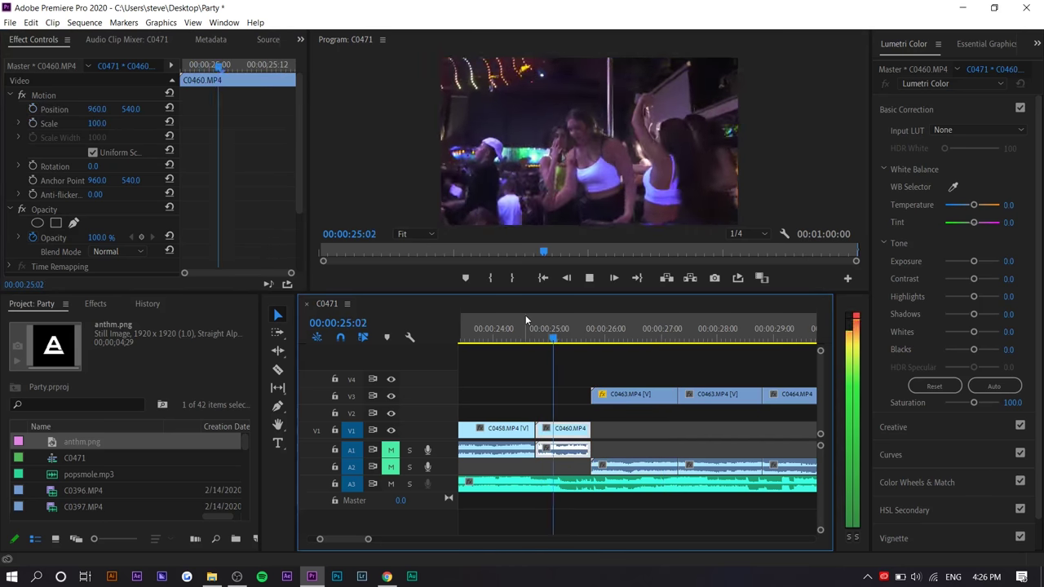
pyautogui.click(607, 396)
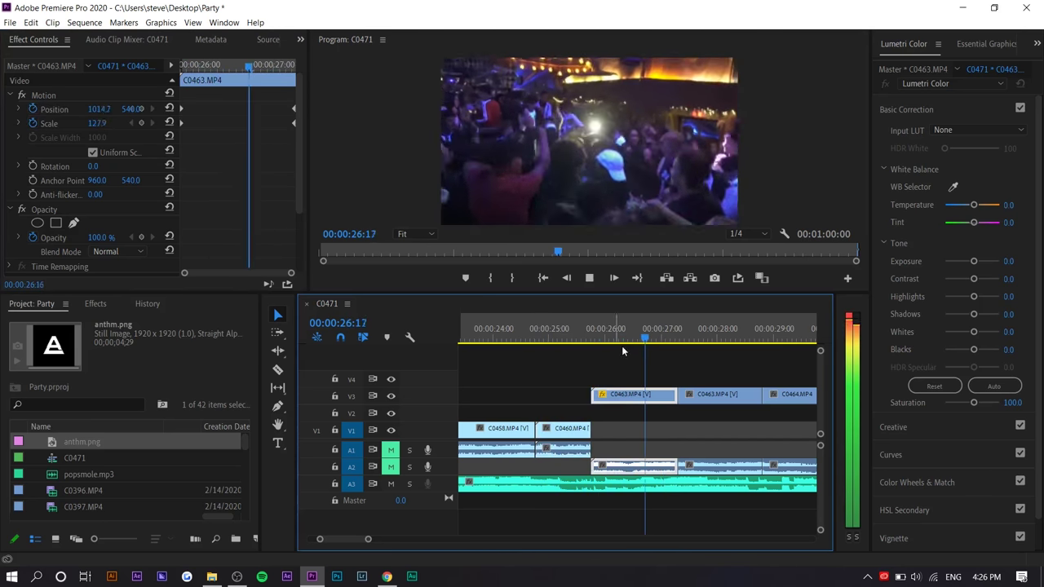
pyautogui.press('space')
# Place the C0464 clip on V4 directly after the first C0463 clip, shift the second C0463 clip behind it, and review the order
pyautogui.scroll(-2, 646, 407)
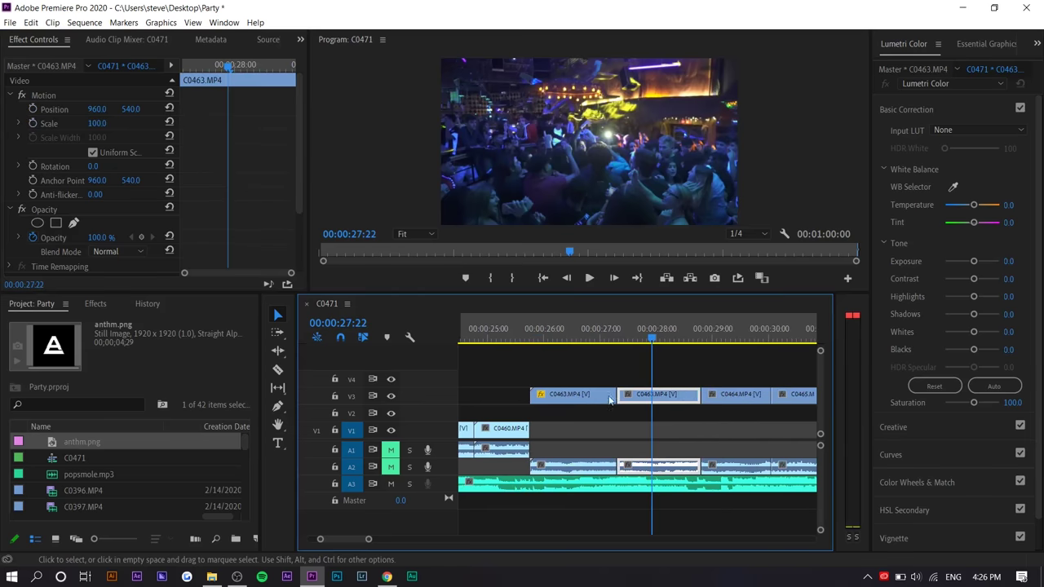
pyautogui.moveTo(685, 398)
pyautogui.mouseDown()
pyautogui.moveTo(604, 380)
pyautogui.moveTo(670, 398)
pyautogui.mouseUp()
pyautogui.click(520, 340)
pyautogui.press('space')
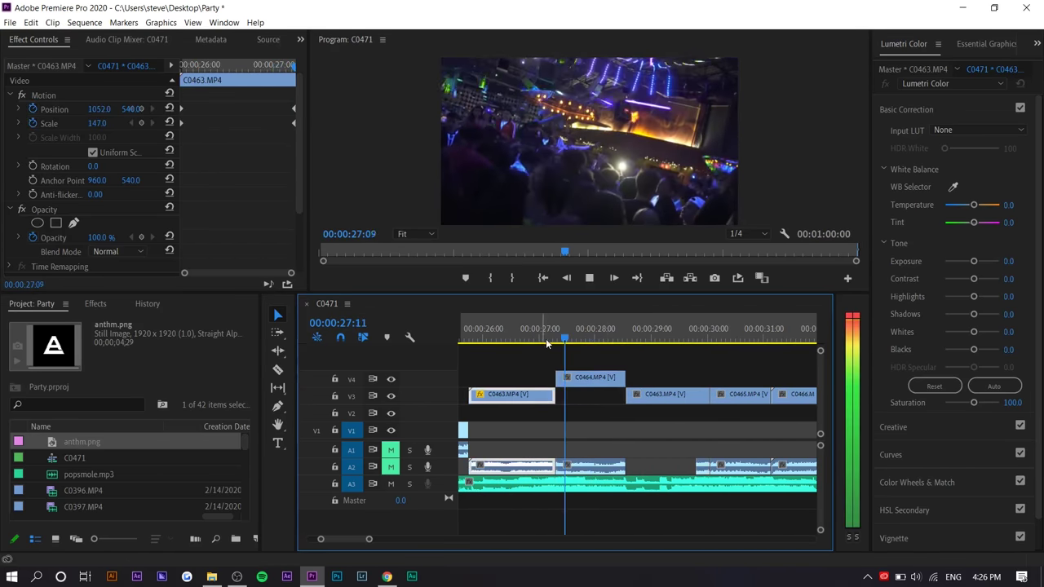
pyautogui.click(609, 380)
pyautogui.press('space')
pyautogui.press('space')
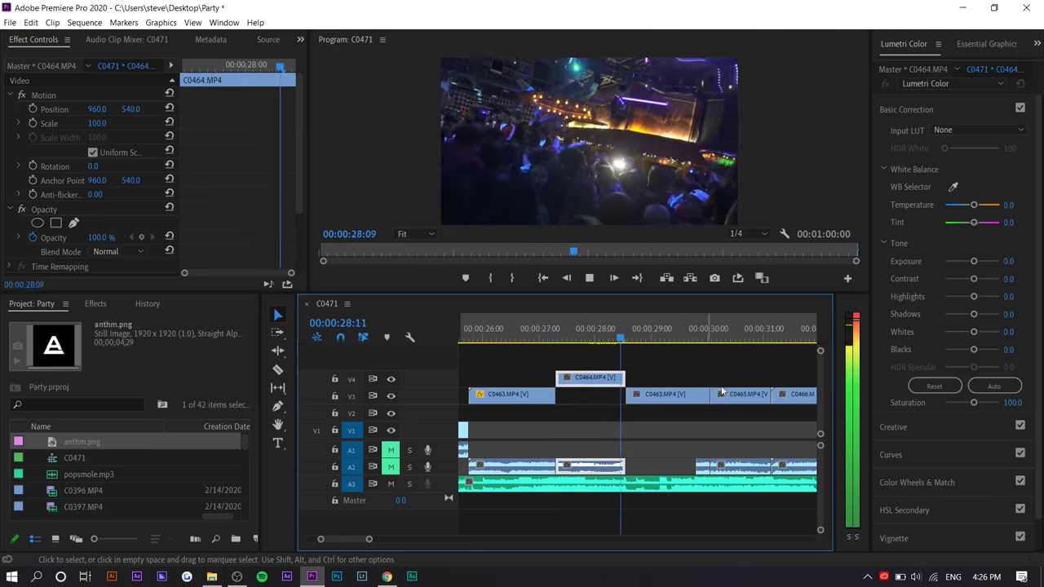
# Swap the C0464 and C0465 clips, putting C0465 on V3 after the first C0463 clip and C0464 on V4 after the second
pyautogui.press('space')
pyautogui.press('space')
pyautogui.scroll(-1, 560, 417)
pyautogui.press('-')
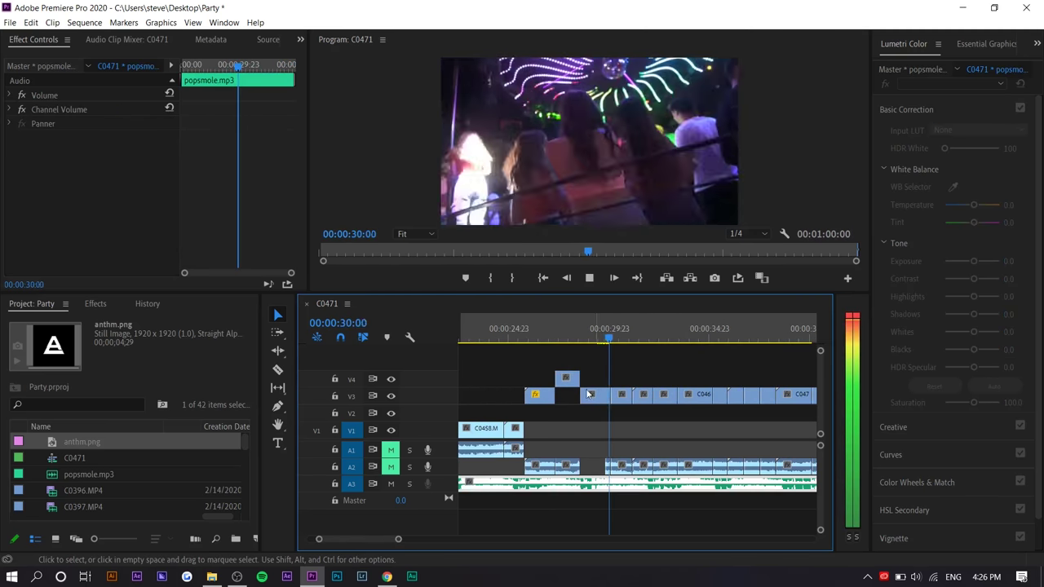
pyautogui.press('space')
pyautogui.moveTo(622, 398)
pyautogui.mouseDown()
pyautogui.moveTo(565, 397)
pyautogui.moveTo(623, 383)
pyautogui.mouseUp()
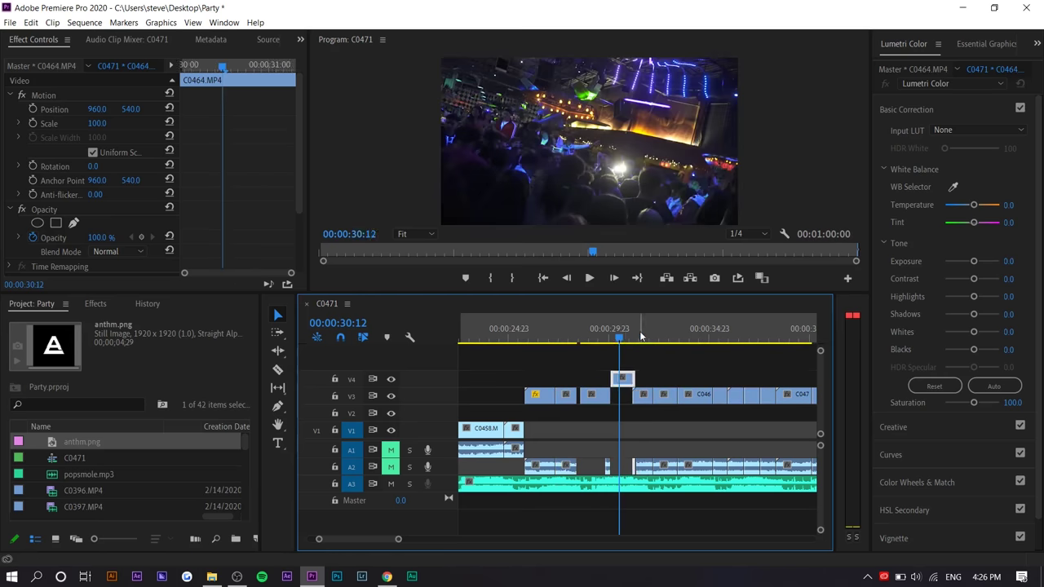
pyautogui.moveTo(642, 336); pyautogui.dragTo(649, 337)
# Move the C0466 clip to V4 at the end of the C0465 clip, bridging to the second C0463 clip, and play it back
pyautogui.moveTo(642, 397); pyautogui.dragTo(584, 381)
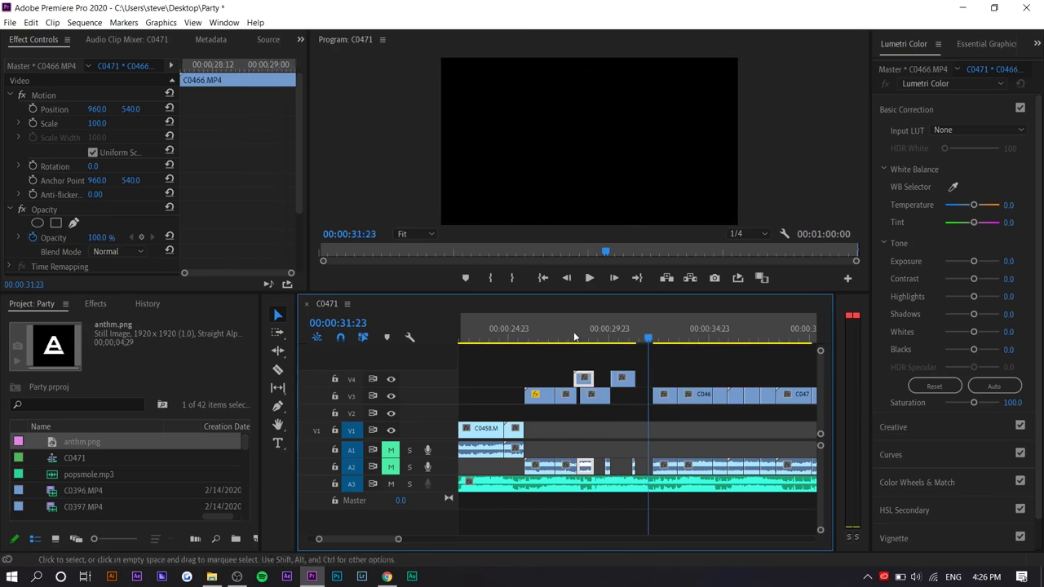
pyautogui.click(569, 337)
pyautogui.press('space')
pyautogui.scroll(1, 648, 393)
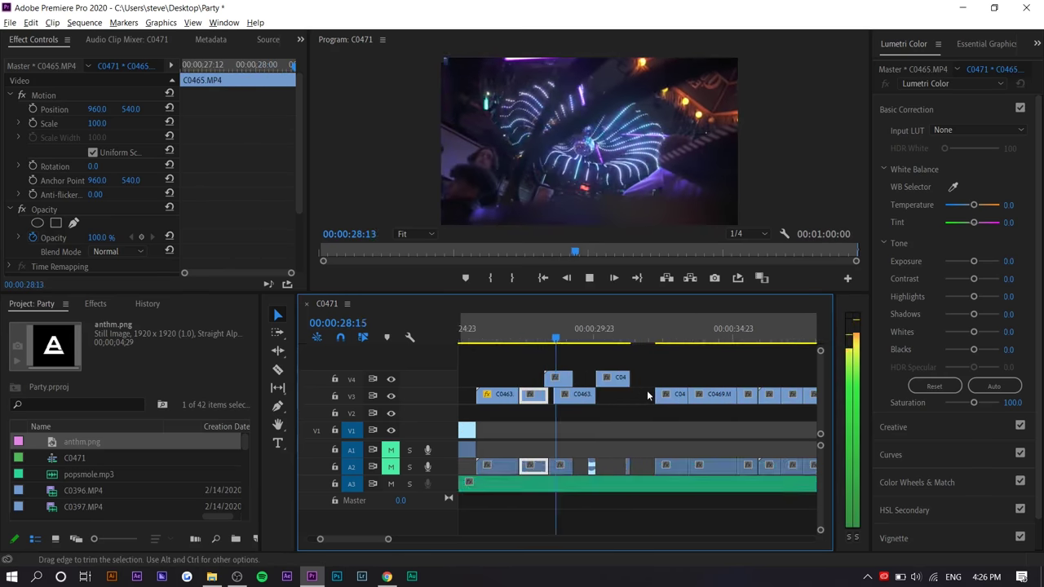
# Keyframe the scale of the C0466 clip from 100 at its start up to 124, and play back the zoom
pyautogui.click(553, 323)
pyautogui.click(558, 380)
pyautogui.click(31, 120)
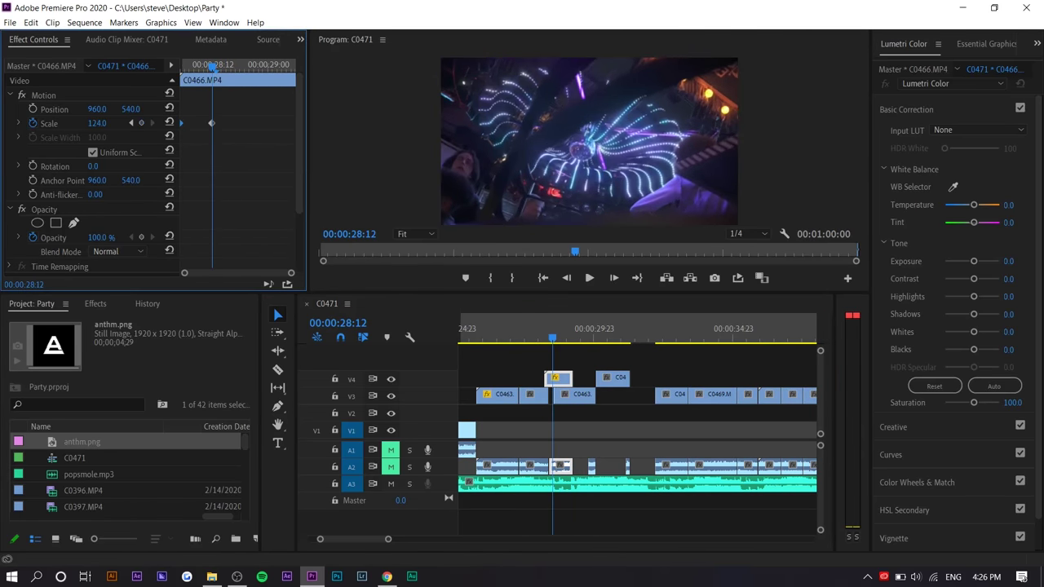
pyautogui.click(535, 330)
pyautogui.press('space')
pyautogui.scroll(2, 531, 381)
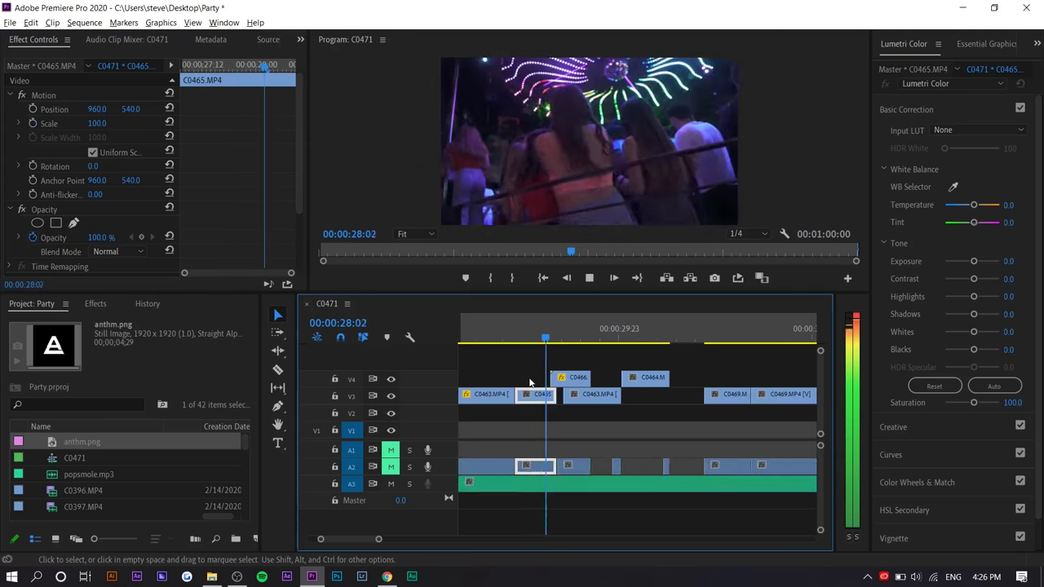
# Extend the end of the C0464 clip on V4 to the start of the C0469 clip to fill the gap
pyautogui.click(618, 484)
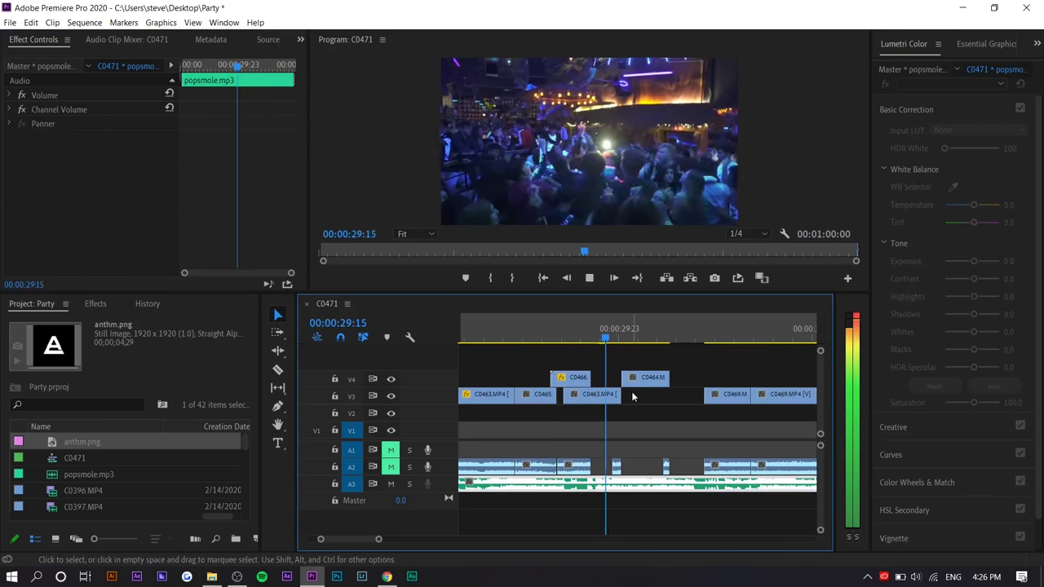
pyautogui.press('space')
pyautogui.moveTo(668, 378); pyautogui.dragTo(705, 378)
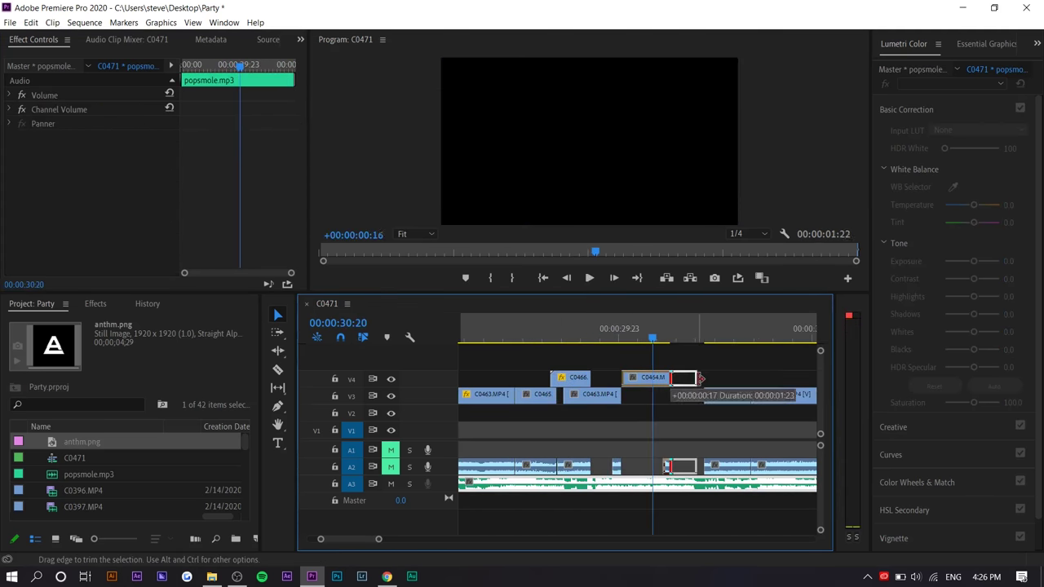
pyautogui.press('space')
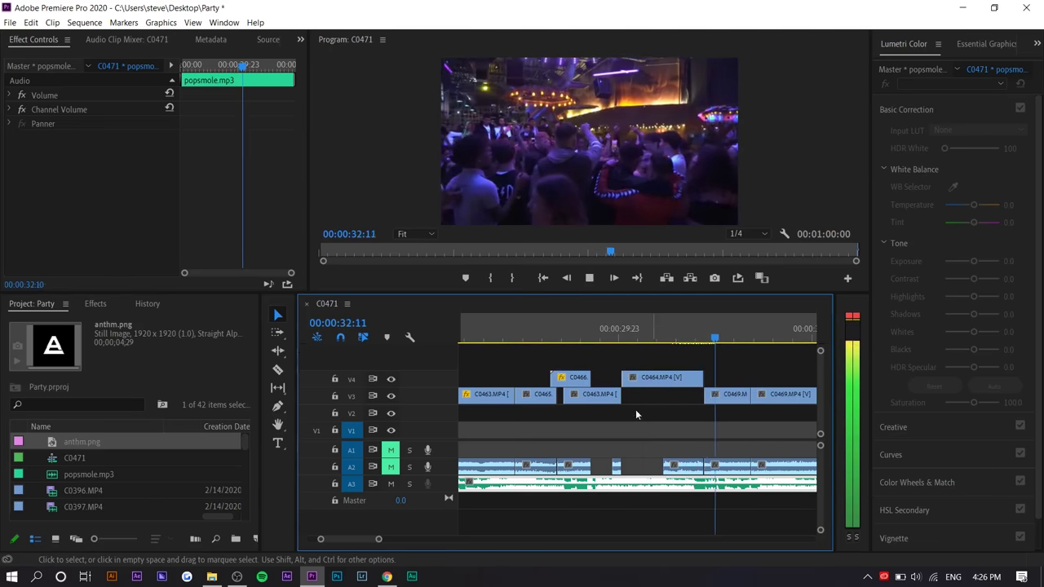
# Play back the clips following C0464 up to the C0477 clip and save the project
pyautogui.hscroll(3, 616, 416)
pyautogui.press('space')
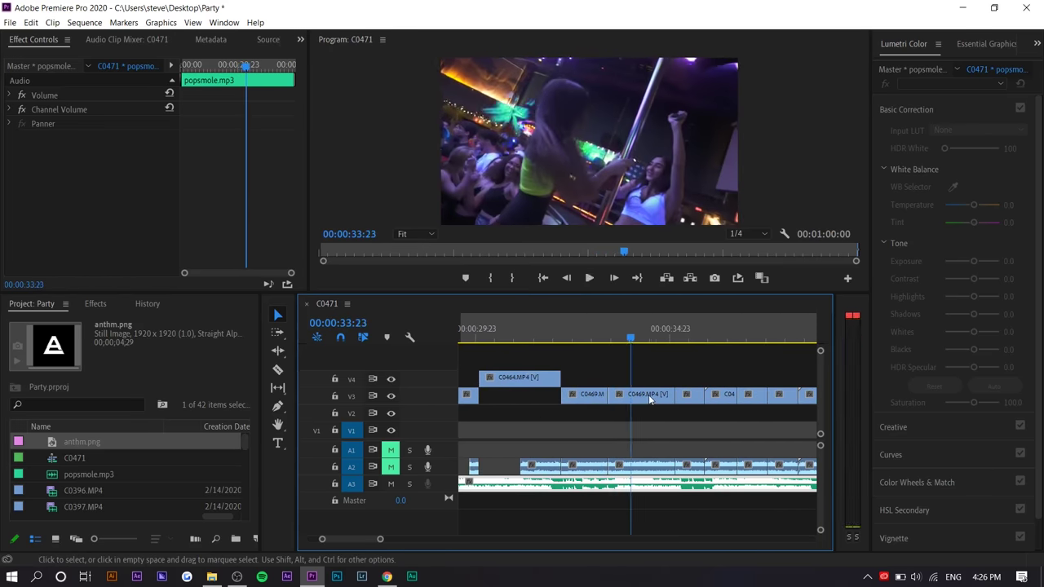
pyautogui.press('space')
pyautogui.press('-')
pyautogui.press('-')
pyautogui.press('-')
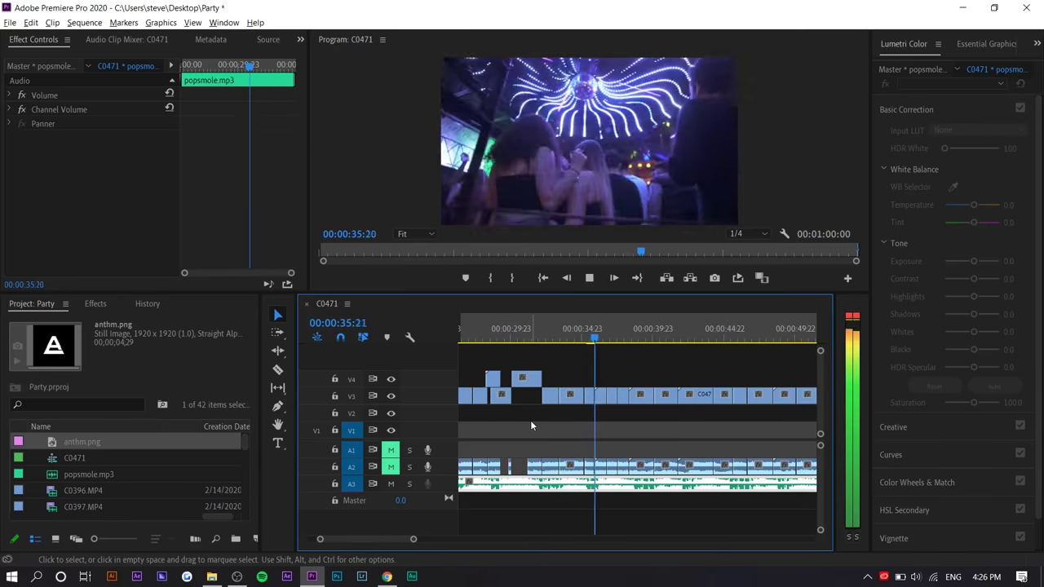
pyautogui.press('-')
pyautogui.press('-')
pyautogui.click(589, 367)
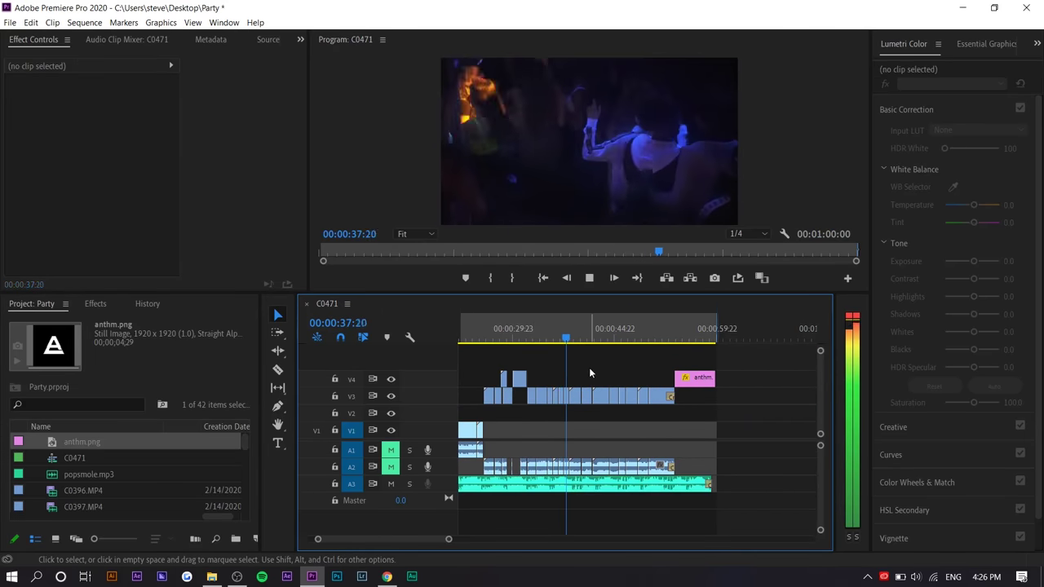
pyautogui.press('space')
pyautogui.press('d')
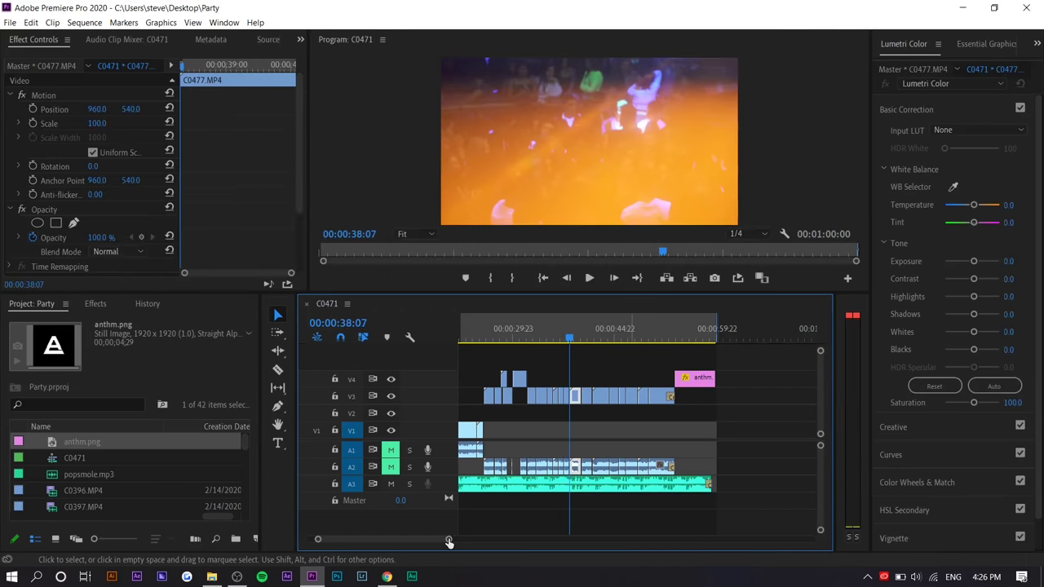
# Fit the whole sequence into the timeline view and create a new adjustment layer in the project
pyautogui.moveTo(448, 540); pyautogui.dragTo(499, 539)
pyautogui.click(255, 539)
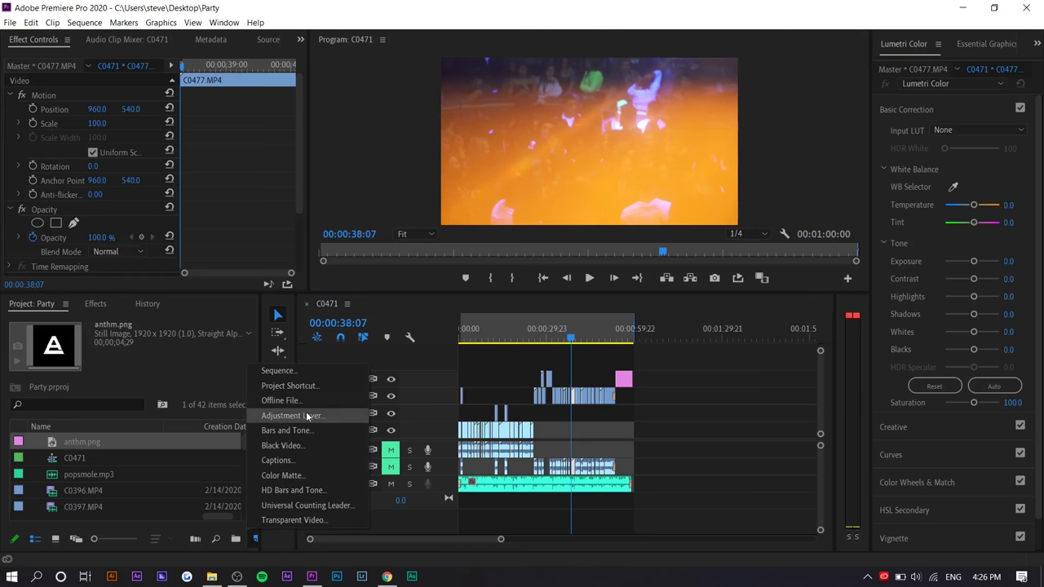
pyautogui.click(306, 416)
pyautogui.click(551, 341)
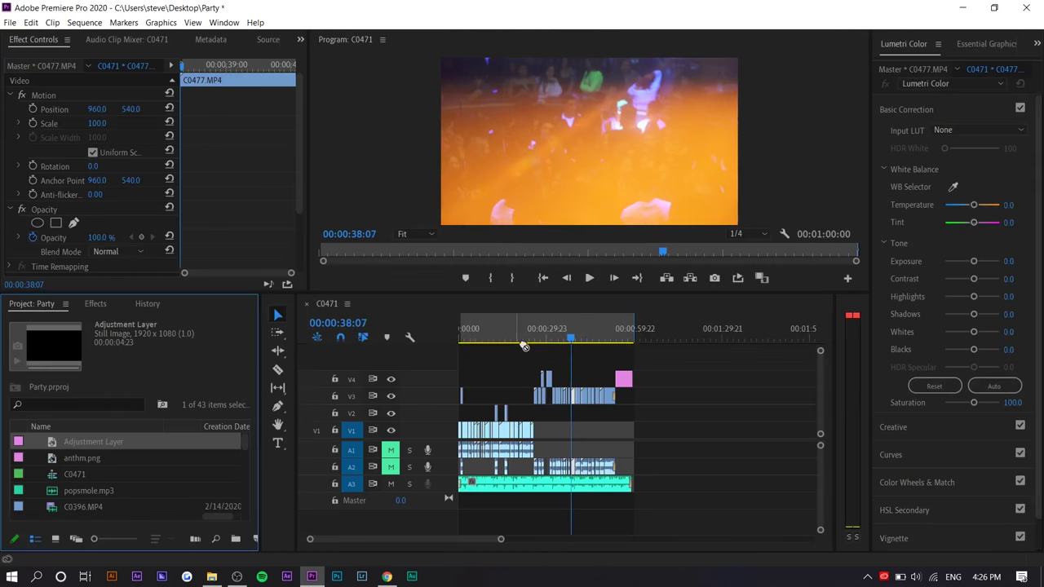
# Place the adjustment layer on V5, stretch it over the whole sequence, and apply the VAN LUT preset to it
pyautogui.moveTo(525, 347); pyautogui.dragTo(633, 360)
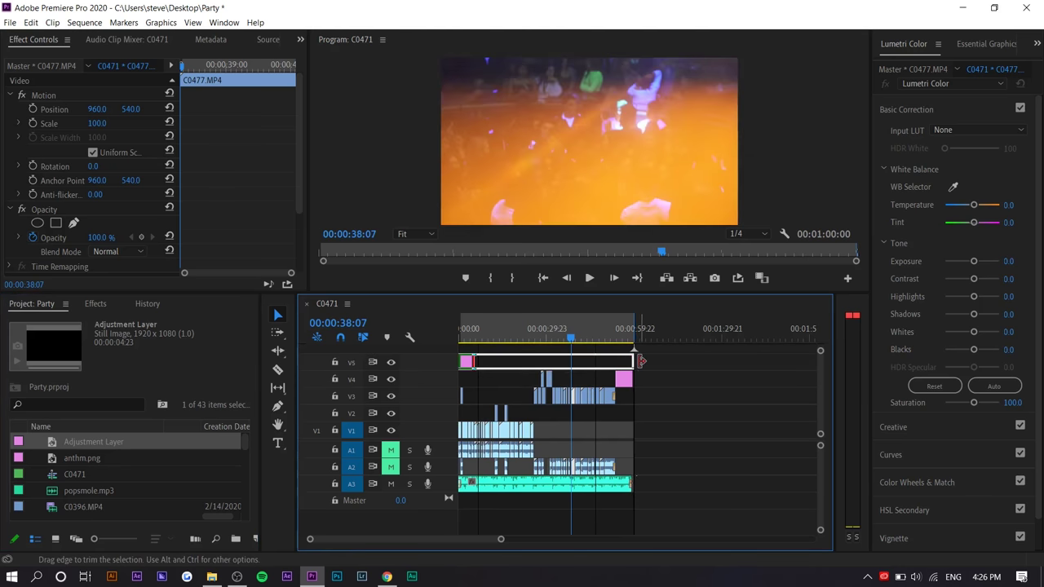
pyautogui.click(96, 303)
pyautogui.write('van')
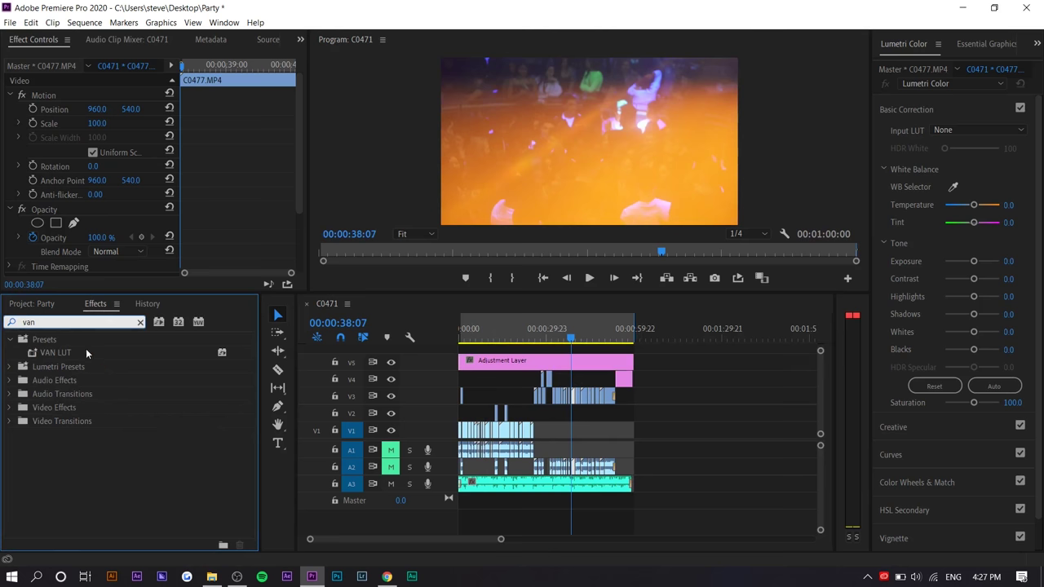
pyautogui.moveTo(86, 352); pyautogui.dragTo(502, 369)
# Raise the shadows of the first C0396 clip on V1 to 92.6 and play back the opening
pyautogui.press('Home')
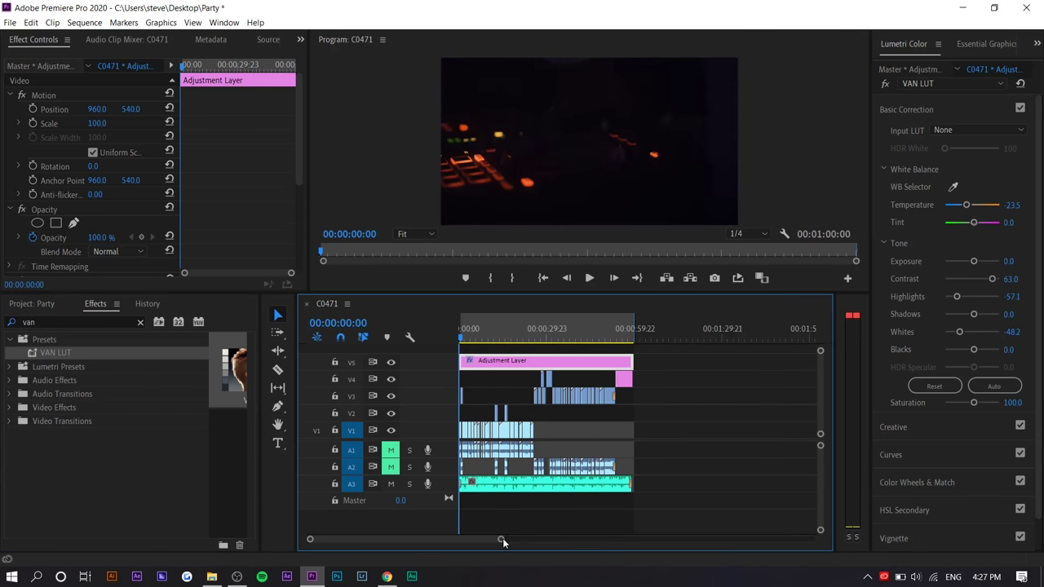
pyautogui.moveTo(501, 545); pyautogui.dragTo(375, 539)
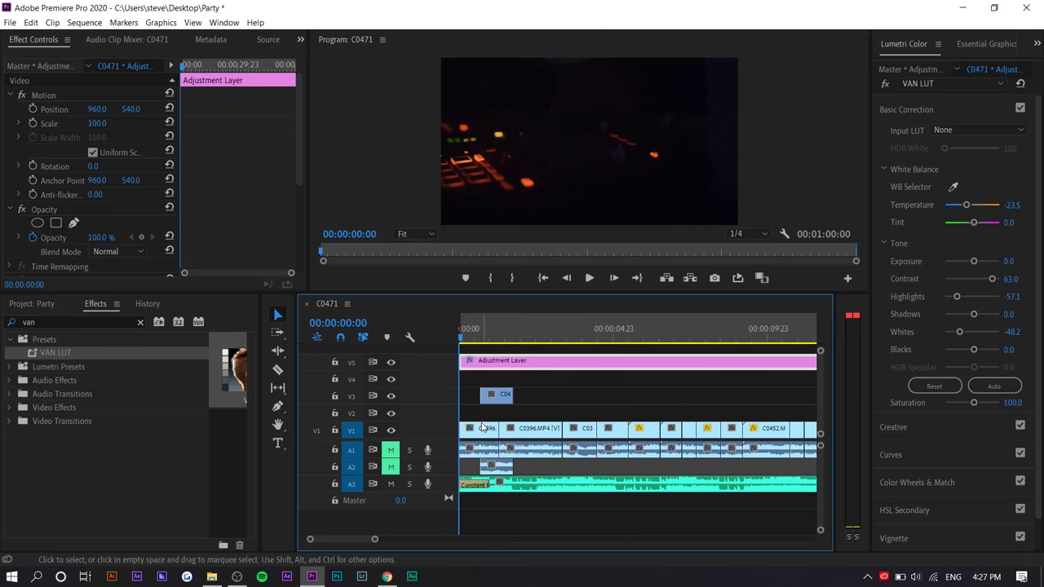
pyautogui.click(507, 339)
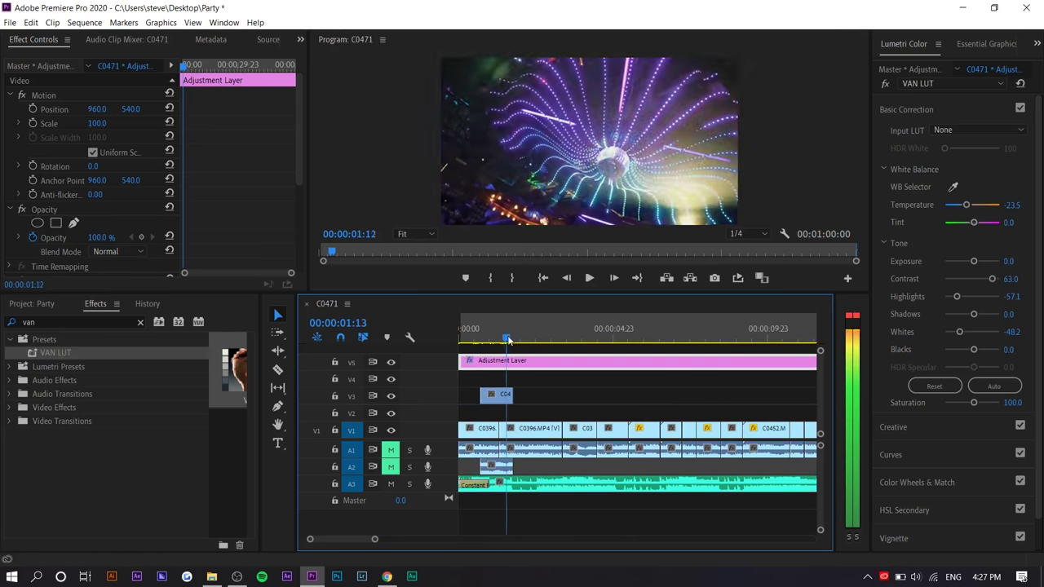
pyautogui.moveTo(507, 338); pyautogui.dragTo(465, 338)
pyautogui.click(481, 435)
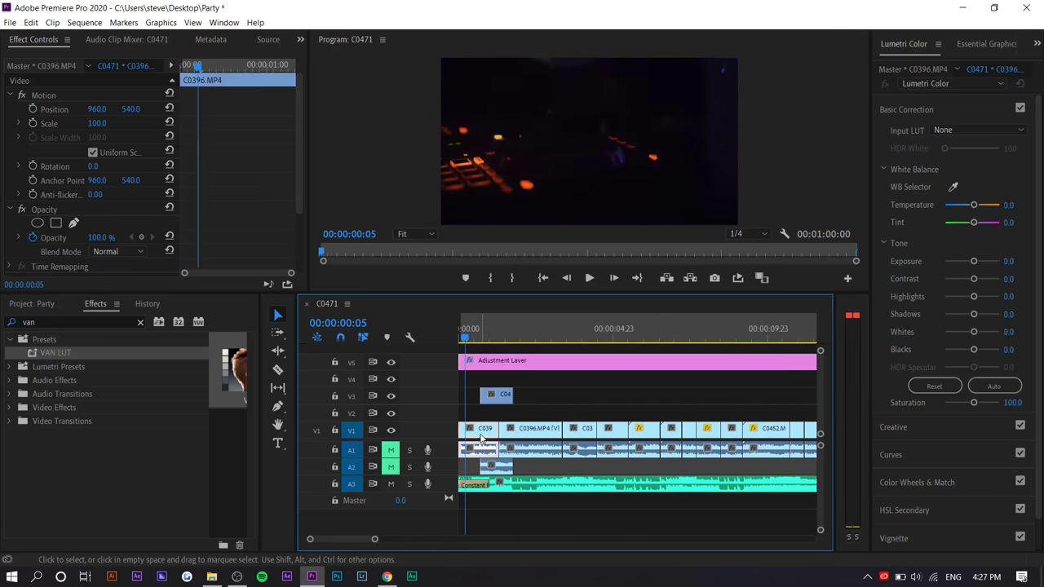
pyautogui.moveTo(991, 318); pyautogui.dragTo(1012, 322)
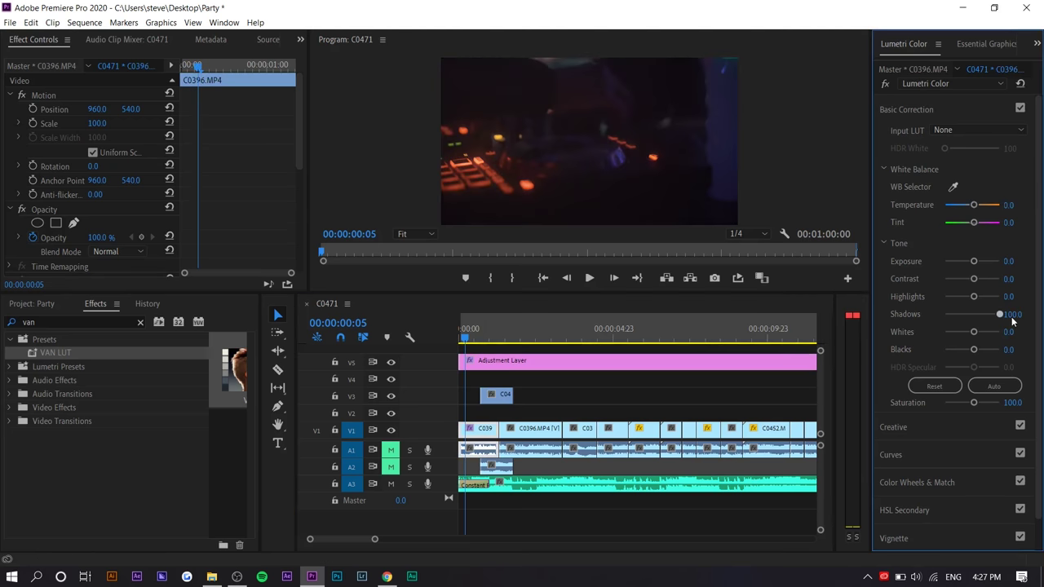
pyautogui.press('space')
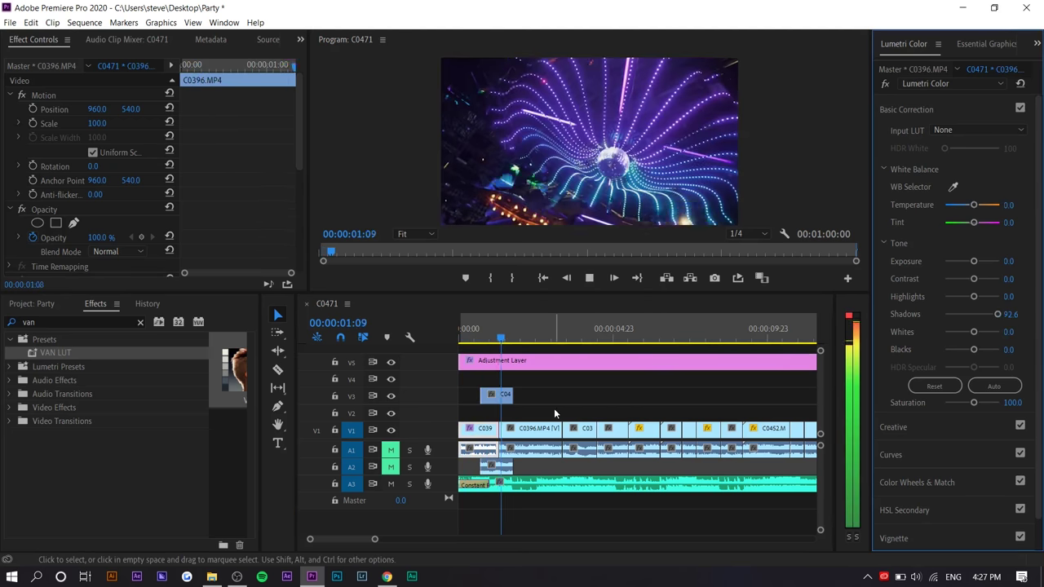
pyautogui.press('space')
# Start scale keyframing on the C0461 clip on V3 with a keyframe of 100 at 00:00:01:06
pyautogui.click(499, 346)
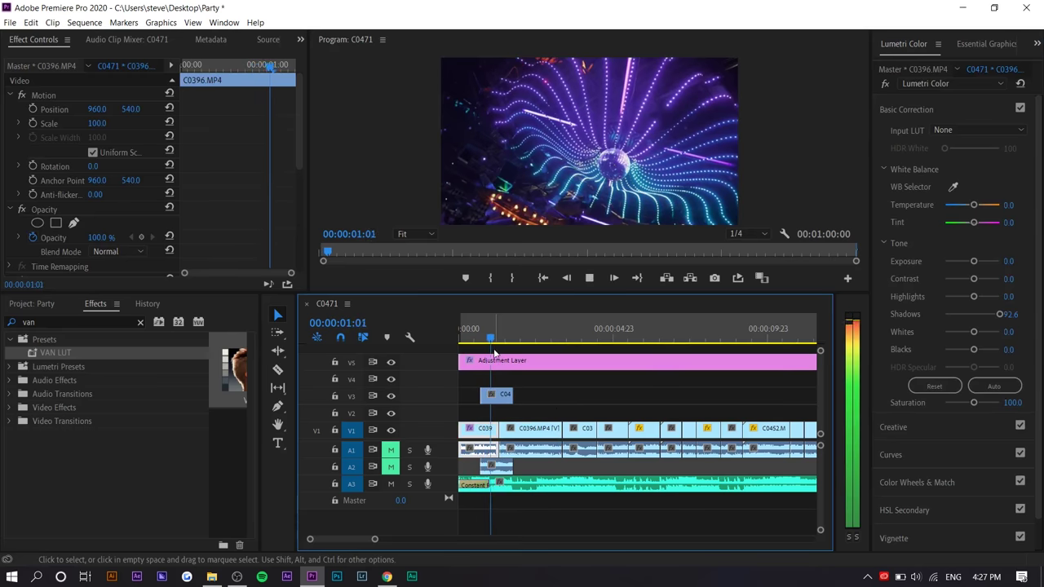
pyautogui.click(497, 399)
pyautogui.click(33, 123)
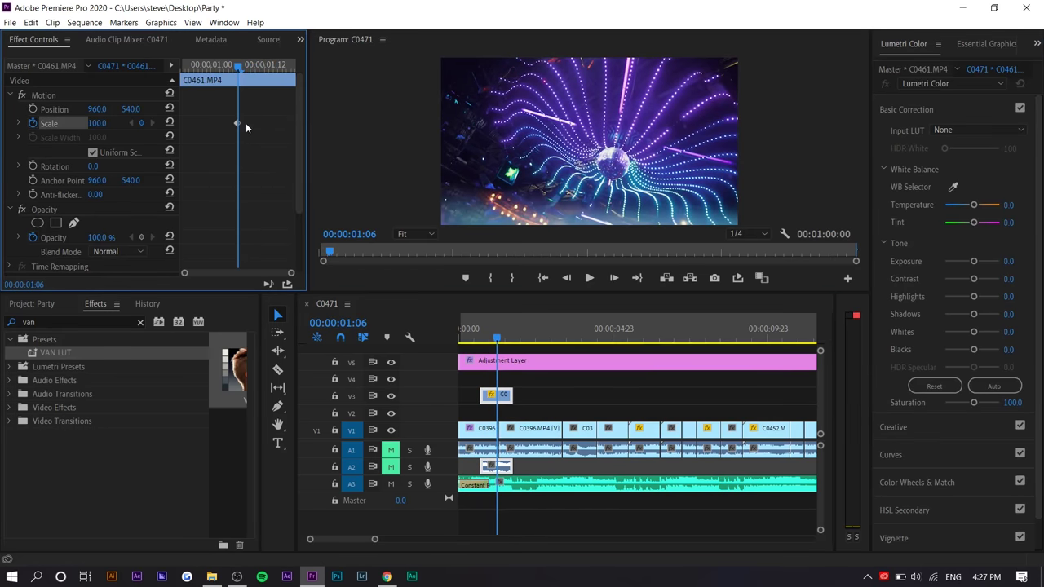
# Try lengthening the C0461 clip on V3 and shifting it earlier, play it back, and undo these timeline edits
pyautogui.moveTo(512, 395); pyautogui.dragTo(614, 395)
pyautogui.moveTo(532, 324)
pyautogui.mouseDown()
pyautogui.moveTo(561, 322)
pyautogui.moveTo(513, 326)
pyautogui.mouseUp()
pyautogui.moveTo(578, 396); pyautogui.dragTo(519, 394)
pyautogui.moveTo(476, 320); pyautogui.dragTo(457, 329)
pyautogui.press('space')
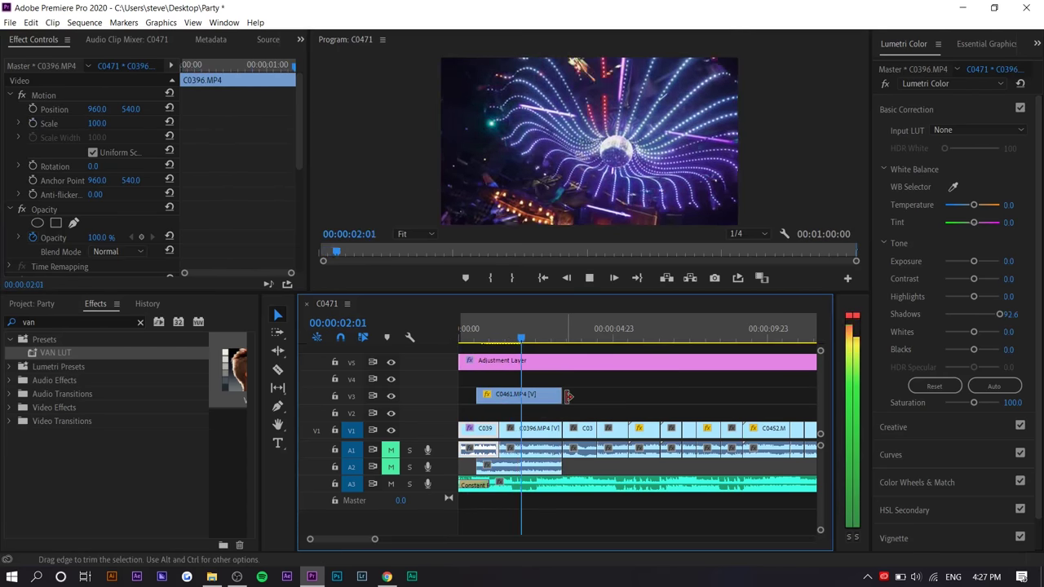
pyautogui.press('space')
pyautogui.hotkey('ctrl', 'z')
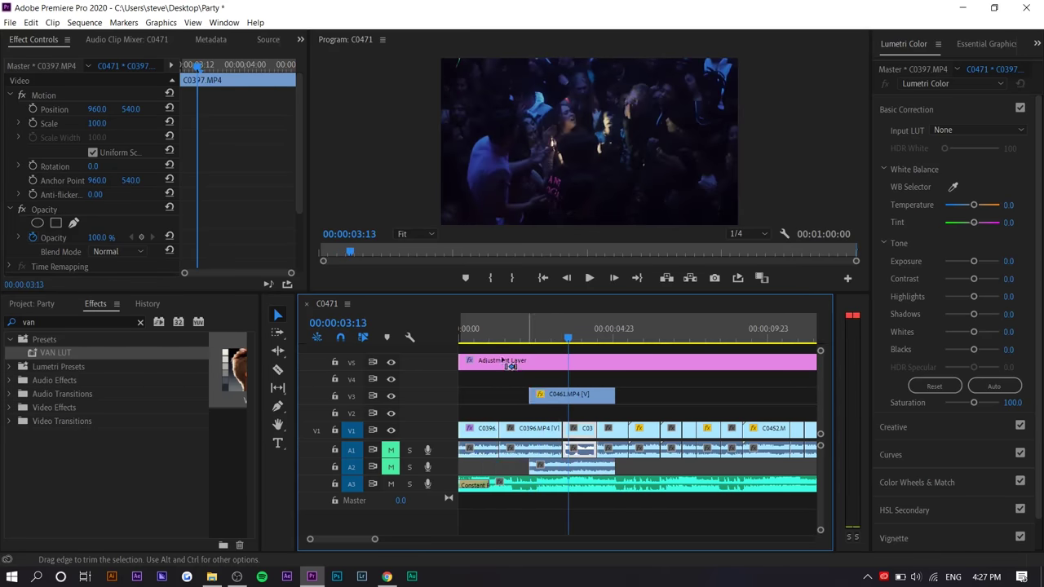
pyautogui.hotkey('ctrl', 'z')
pyautogui.hotkey('ctrl', 'z')
# Keyframe the scale of the C0461 clip to zoom in from its start to its end, and play back the zoom
pyautogui.click(490, 336)
pyautogui.press('space')
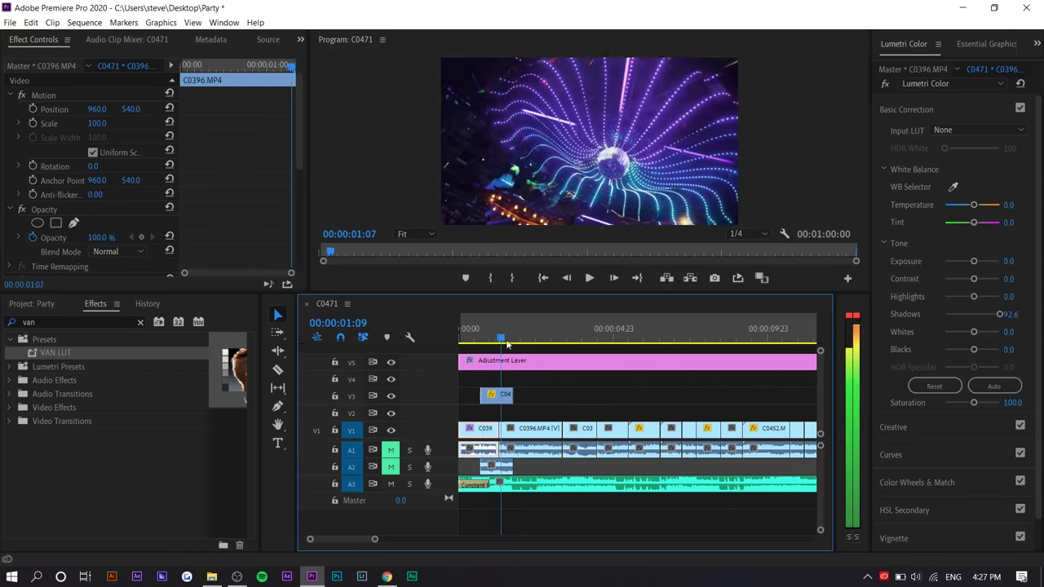
pyautogui.click(485, 341)
pyautogui.click(496, 412)
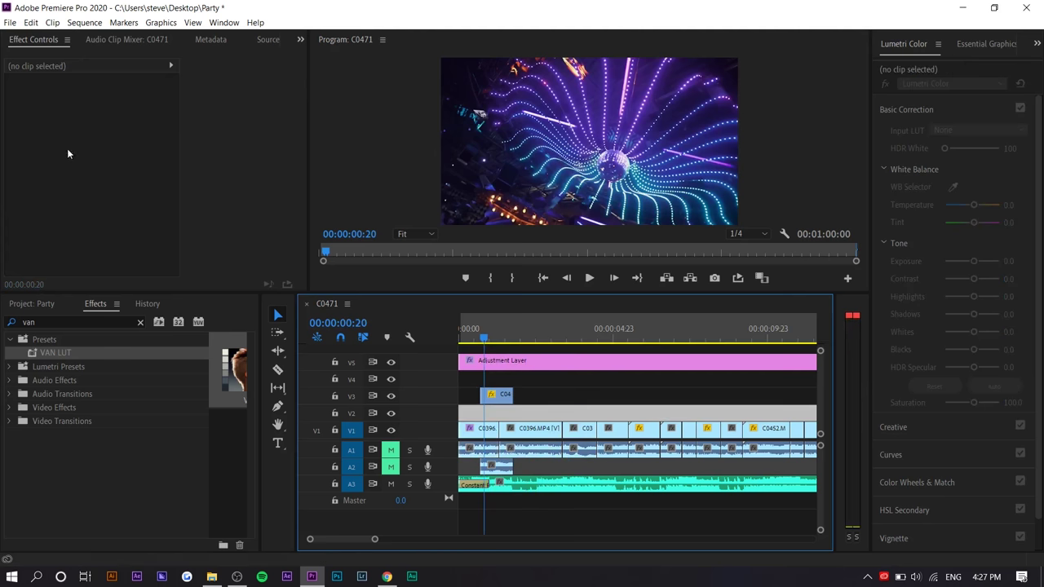
pyautogui.click(502, 403)
pyautogui.moveTo(236, 124); pyautogui.dragTo(113, 126)
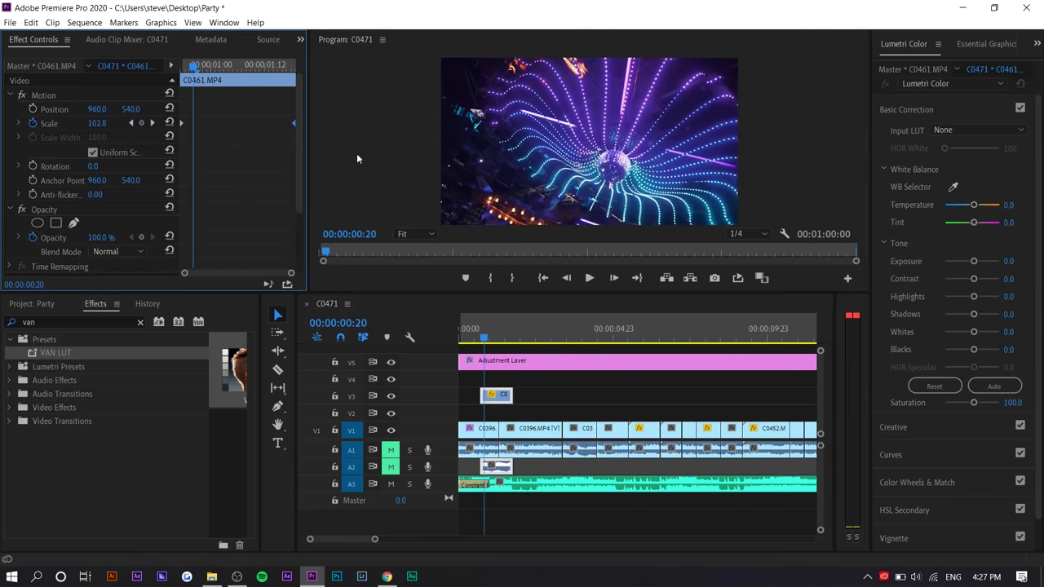
pyautogui.press('space')
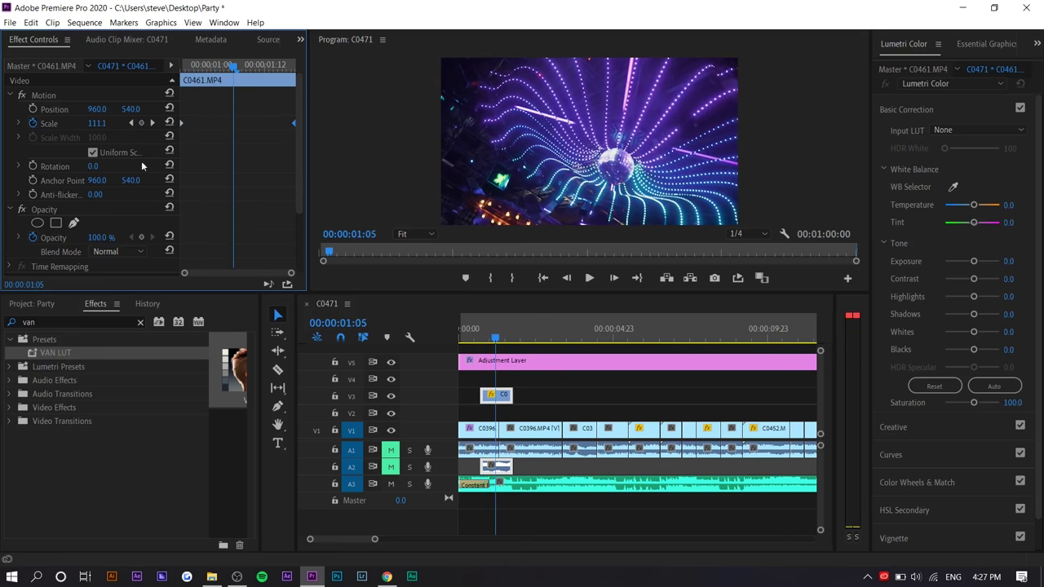
# Keyframe the C0461 clip's rotation from 0 at its start to 15° at its end, and increase its scale zoom
pyautogui.moveTo(233, 166); pyautogui.dragTo(112, 171)
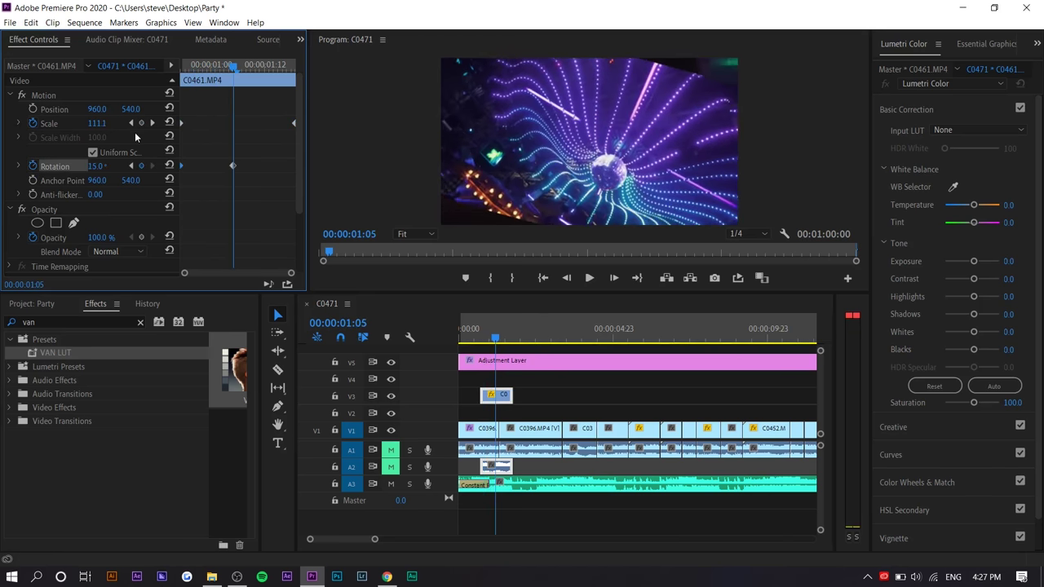
pyautogui.click(291, 123)
pyautogui.press('Delete')
pyautogui.moveTo(214, 116); pyautogui.dragTo(261, 204)
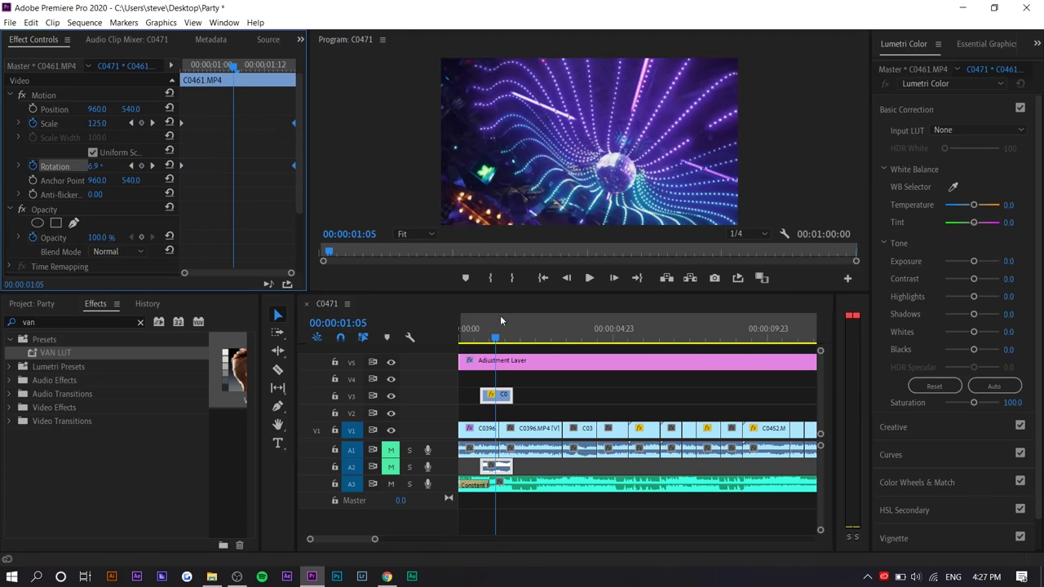
# Play back the graded montage from its beginning to about 00:00:10:00 to check the zoom, rotation and color
pyautogui.moveTo(499, 326); pyautogui.dragTo(462, 335)
pyautogui.press('space')
pyautogui.scroll(1, 465, 362)
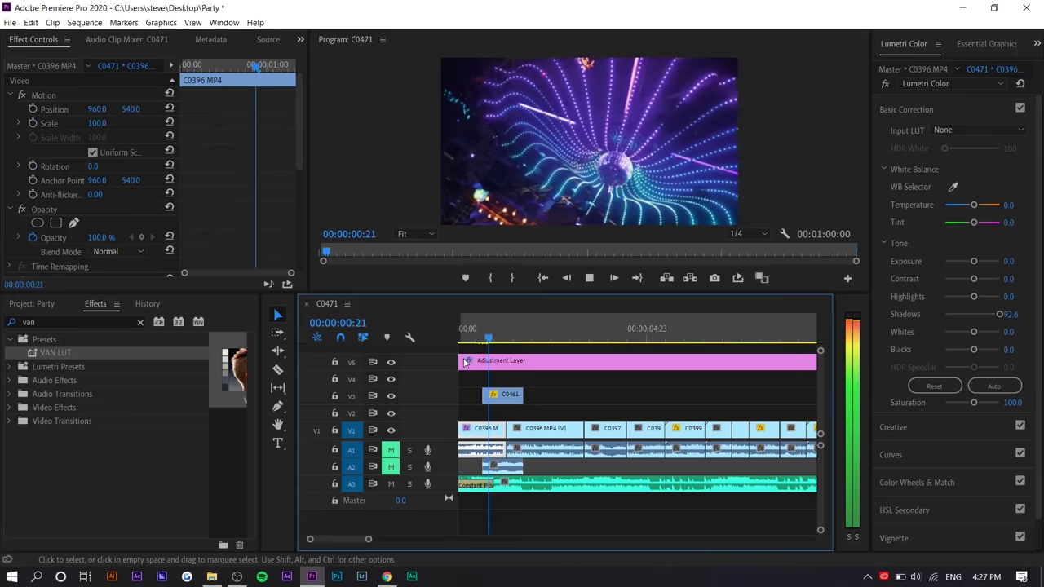
pyautogui.click(536, 428)
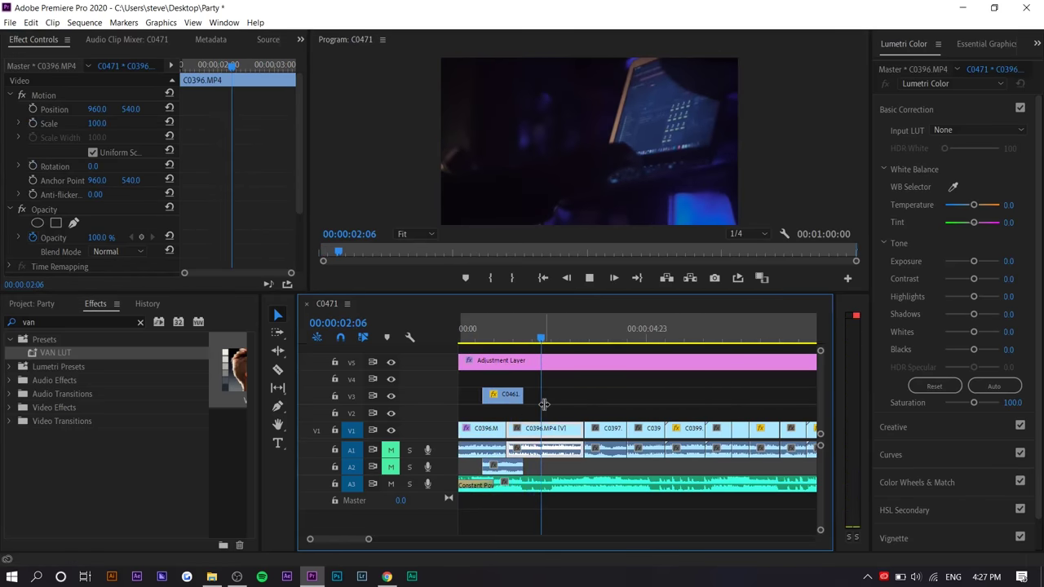
pyautogui.scroll(-4, 513, 428)
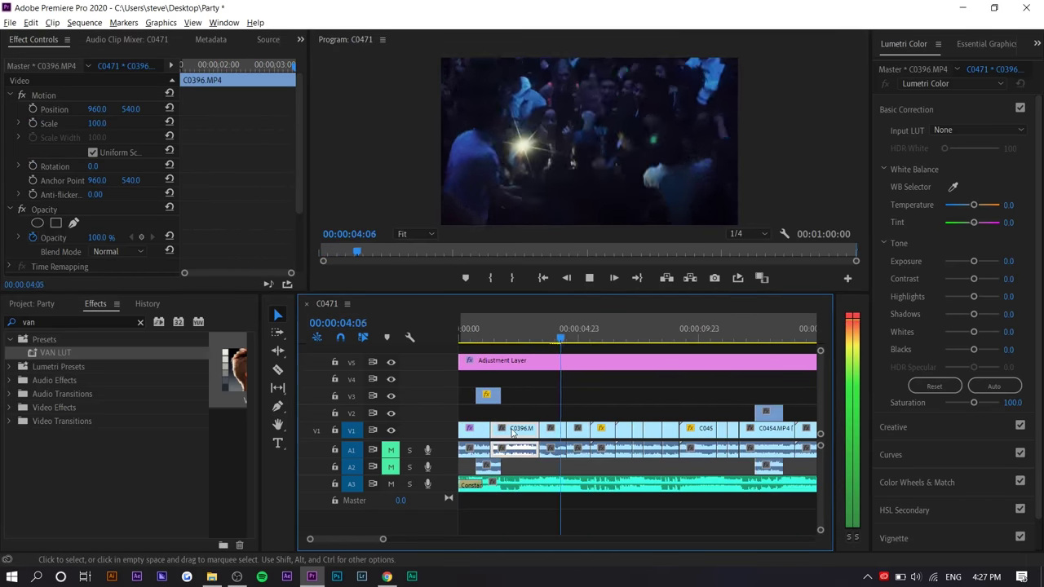
pyautogui.scroll(-3, 510, 428)
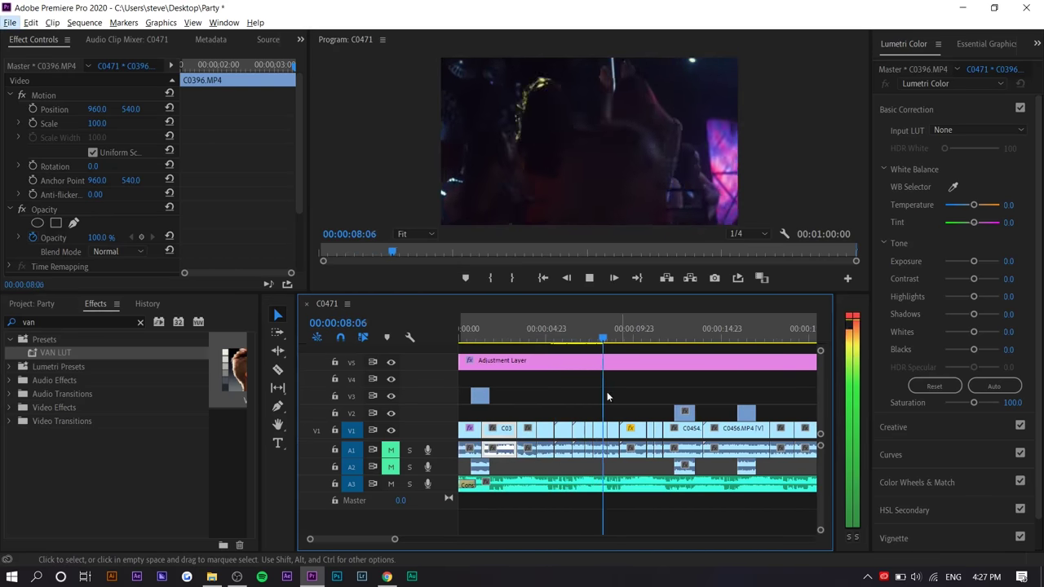
# Raise the highlights of the adjustment layer's VAN LUT correction to 100 and play back the clips up to about 00:00:16:10
pyautogui.click(641, 367)
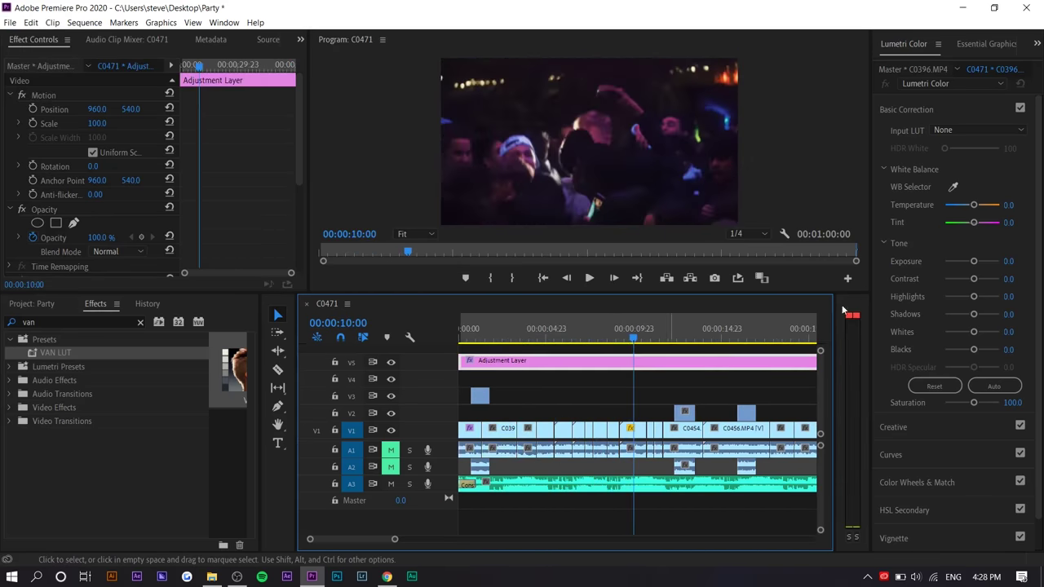
pyautogui.moveTo(976, 299); pyautogui.dragTo(1027, 301)
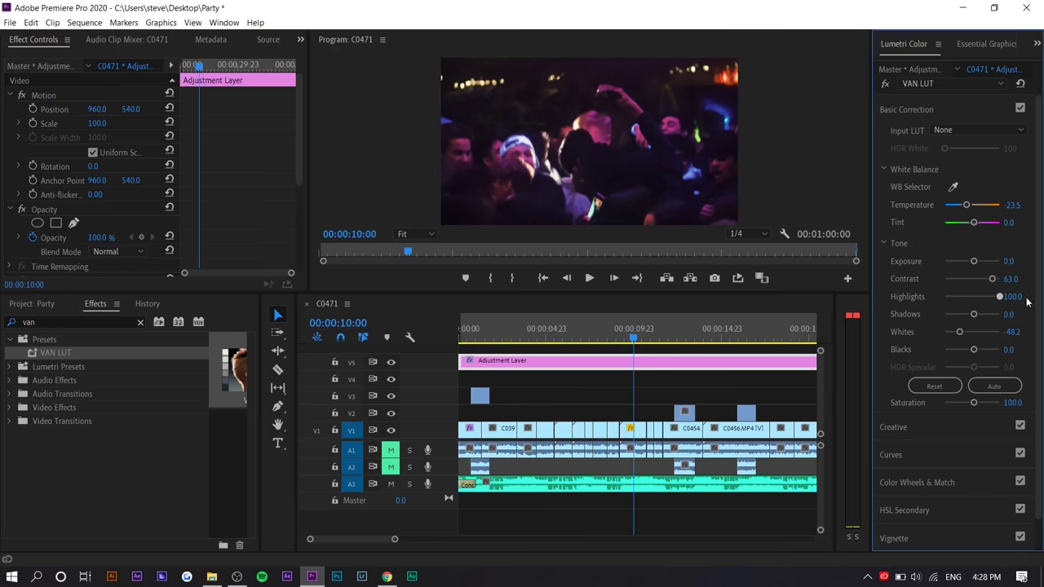
pyautogui.click(706, 409)
pyautogui.press('space')
pyautogui.press('\\')
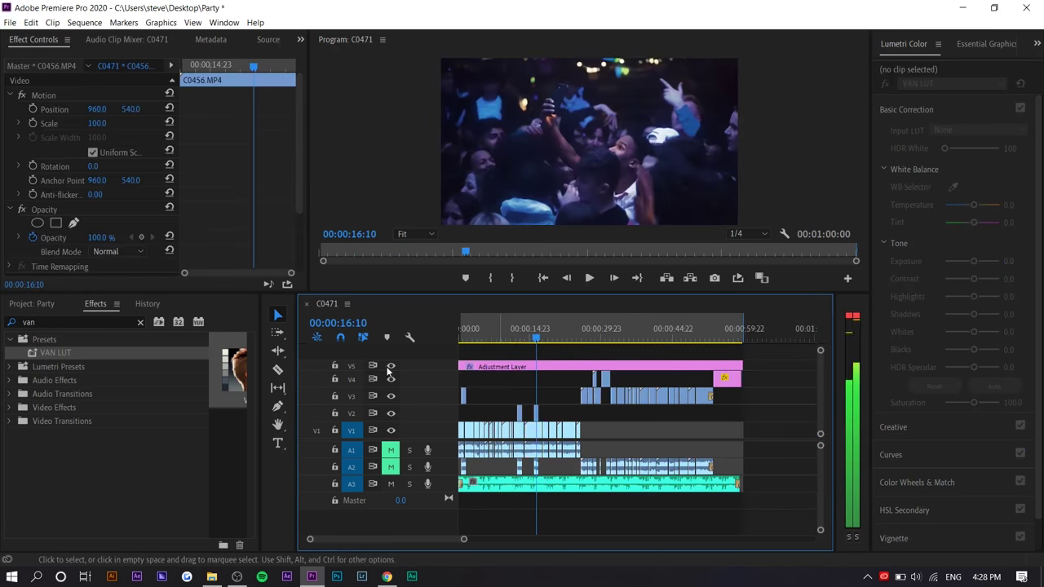
# Import 16mmGrain_Fine_BW_HardLight and 16mmTexture_HighContrast_Lighten from the Ezra folder on Backup Plus (D:)
pyautogui.click(39, 305)
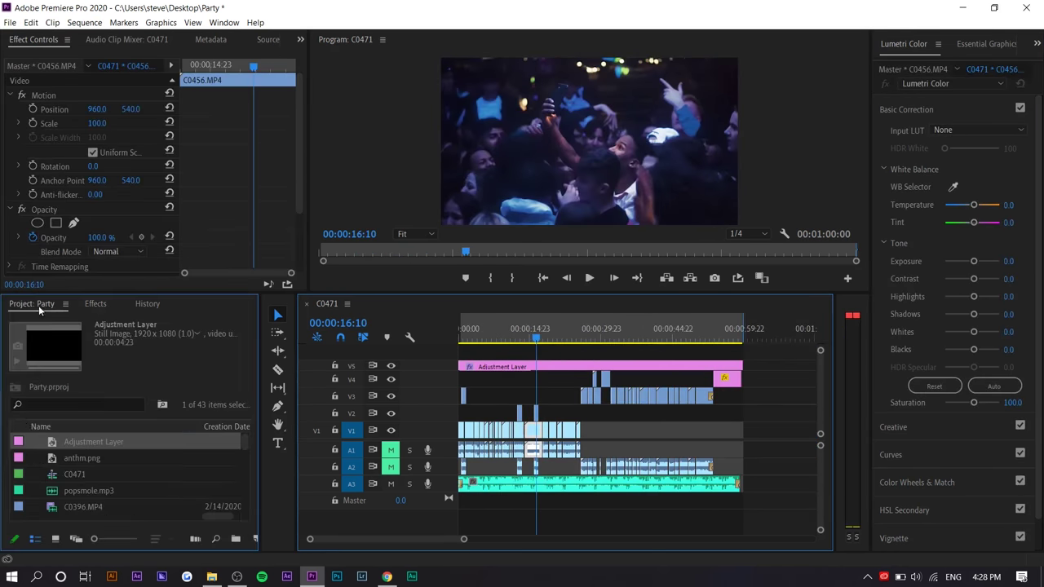
pyautogui.doubleClick(12, 465)
pyautogui.scroll(-2, 94, 441)
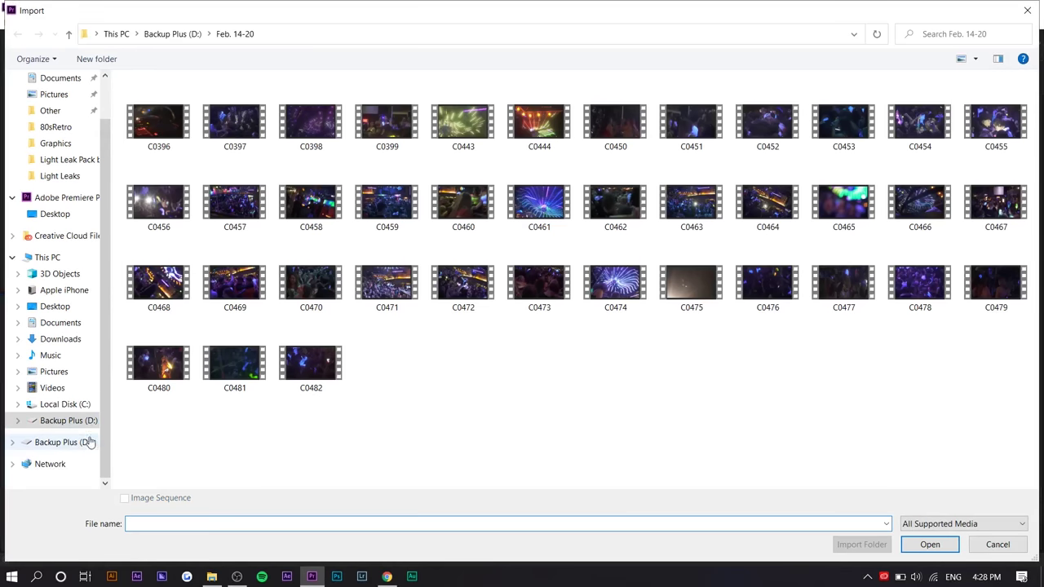
pyautogui.click(85, 420)
pyautogui.scroll(-2, 187, 269)
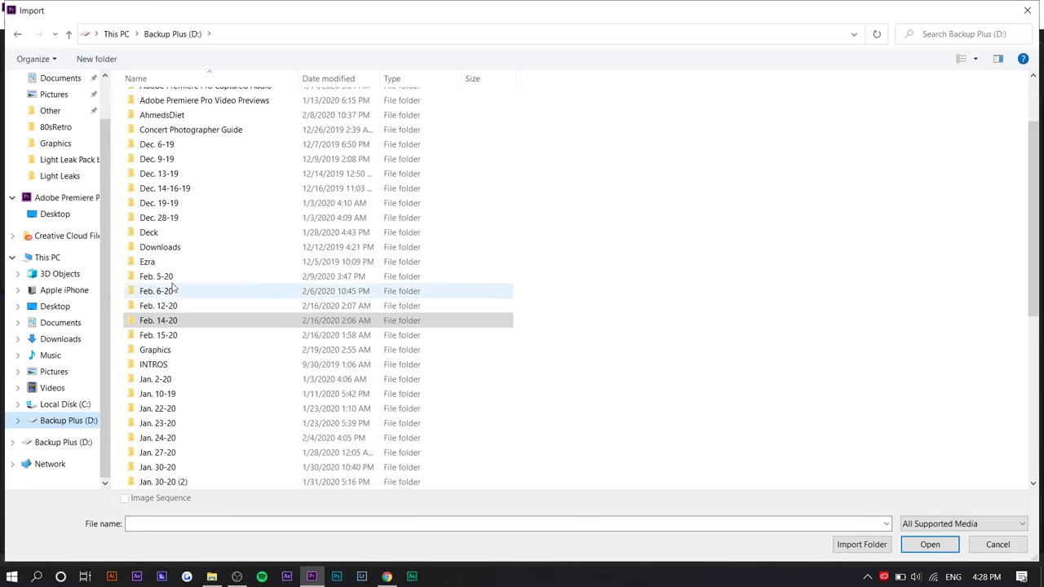
pyautogui.click(174, 265)
pyautogui.doubleClick(173, 265)
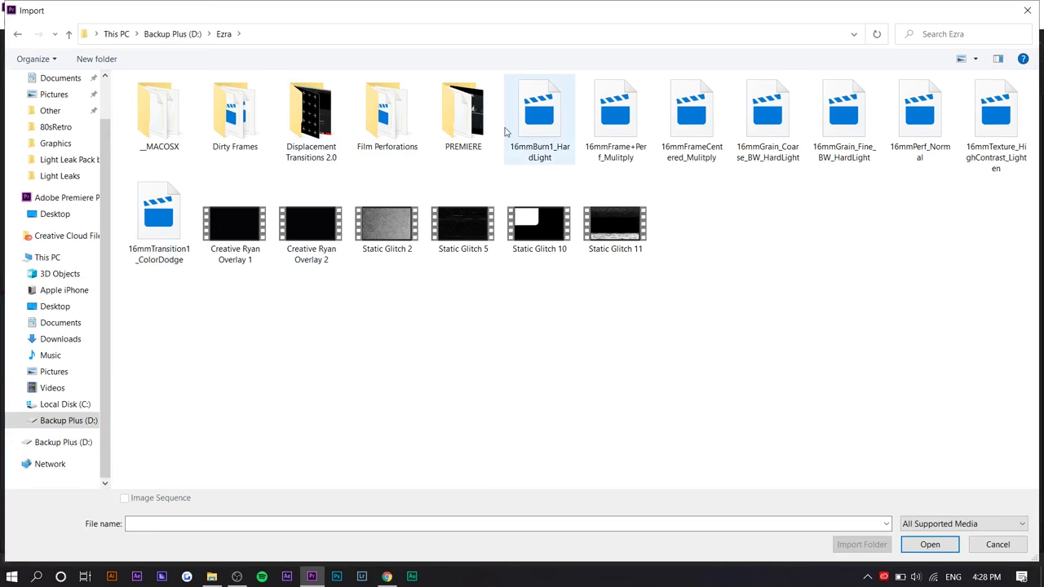
pyautogui.click(871, 147)
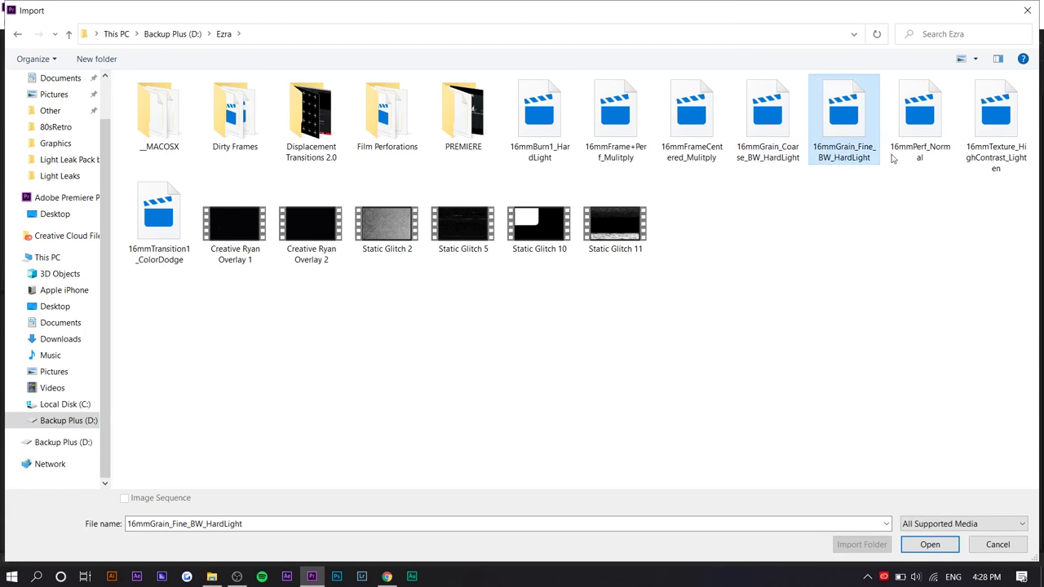
pyautogui.keyDown('ctrl'); pyautogui.click(989, 149); pyautogui.keyUp('ctrl')
pyautogui.press('Return')
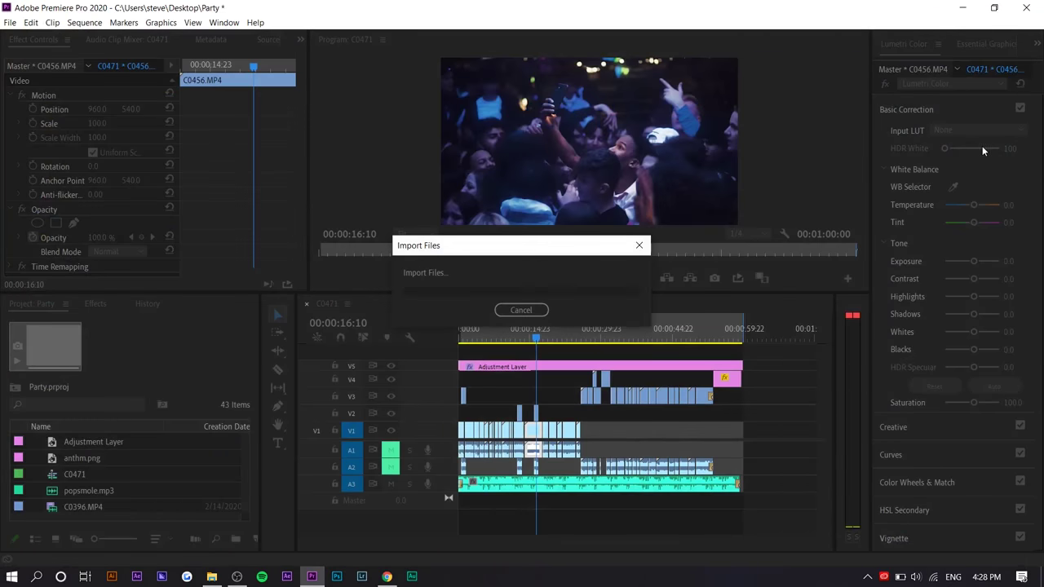
# Place both 16mm overlays on V6 above the adjustment layer and move the grain overlay to the start of the sequence
pyautogui.moveTo(126, 478); pyautogui.dragTo(511, 359)
pyautogui.press('super')
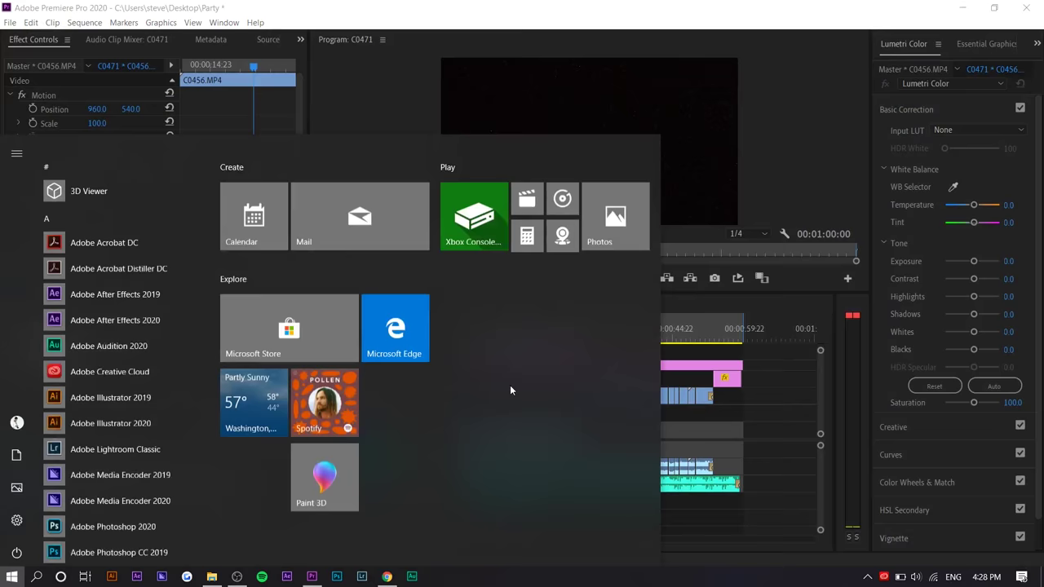
pyautogui.press('super')
pyautogui.scroll(4, 493, 394)
pyautogui.scroll(2, 492, 393)
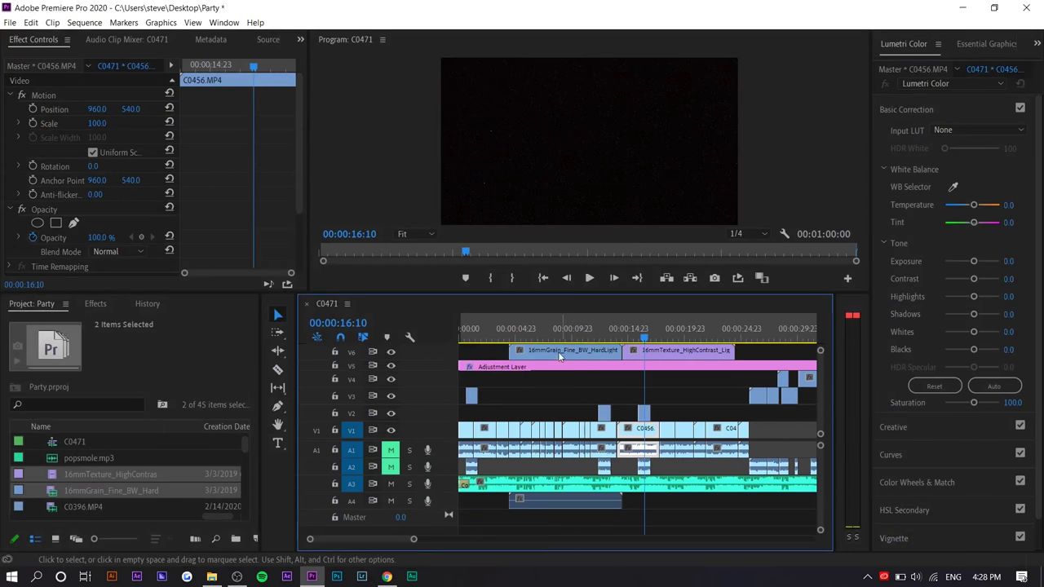
pyautogui.scroll(1, 446, 397)
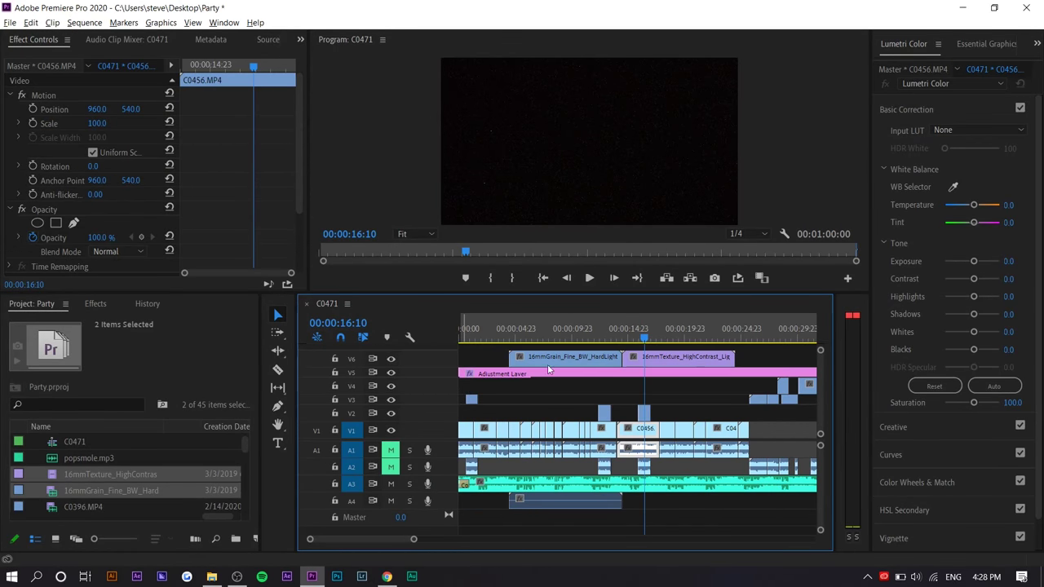
pyautogui.moveTo(548, 358); pyautogui.dragTo(498, 359)
pyautogui.click(499, 338)
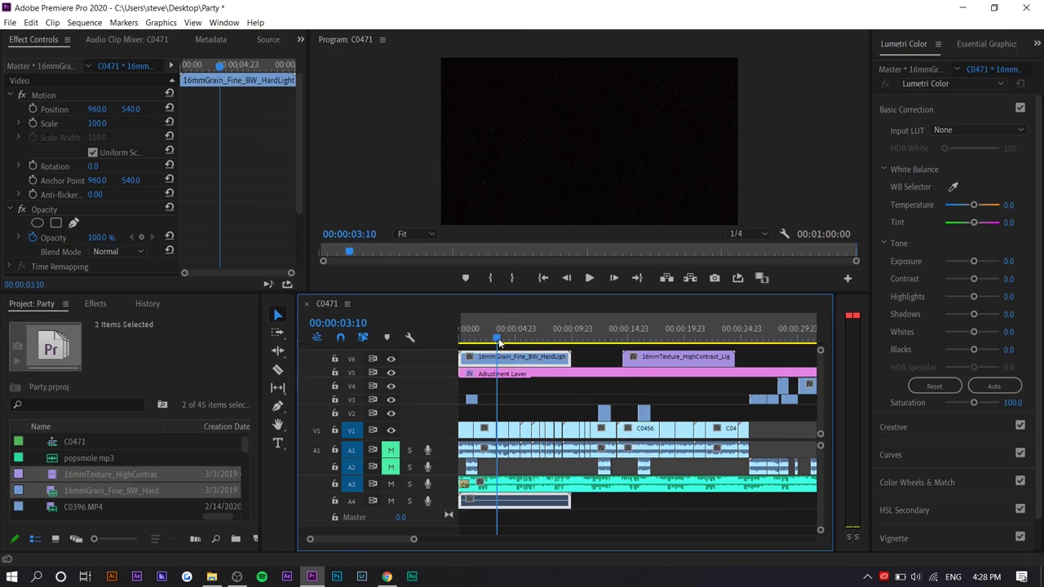
# Set the grain overlay's blend mode to Hard Light, and stack the texture overlay above it at the sequence start with Lighten blending
pyautogui.click(116, 252)
pyautogui.click(137, 484)
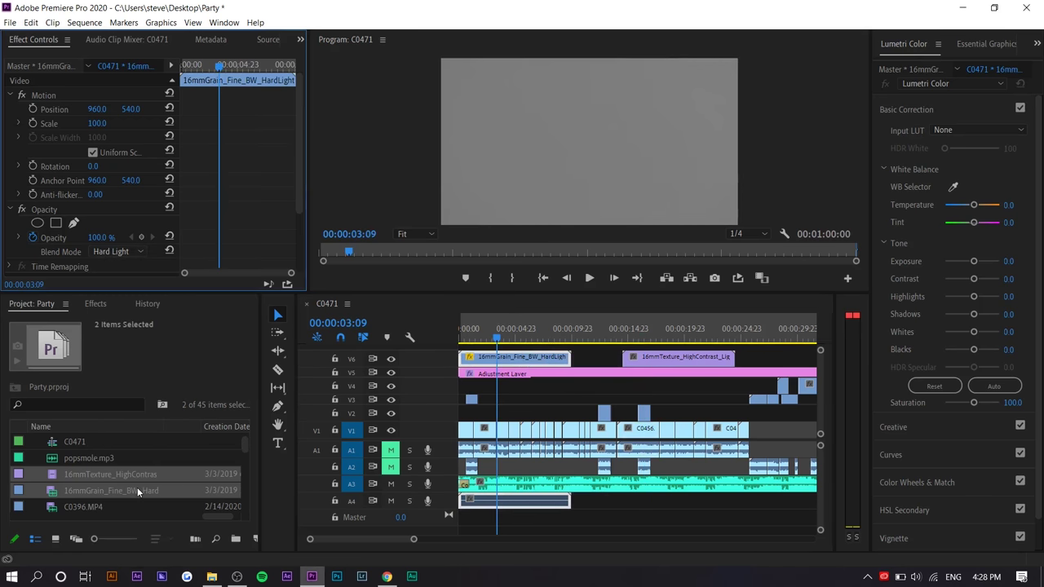
pyautogui.moveTo(649, 357); pyautogui.dragTo(470, 352)
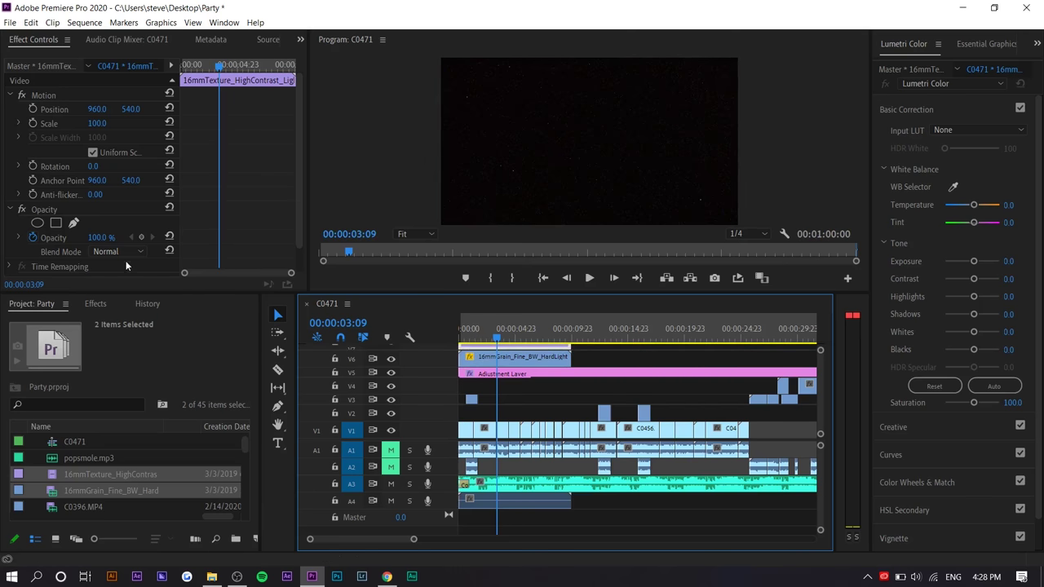
pyautogui.click(115, 252)
pyautogui.click(145, 381)
# Duplicate the 16mm grain and texture overlays end to end on V6 and V7 until they cover the whole sequence
pyautogui.moveTo(502, 359); pyautogui.dragTo(584, 370)
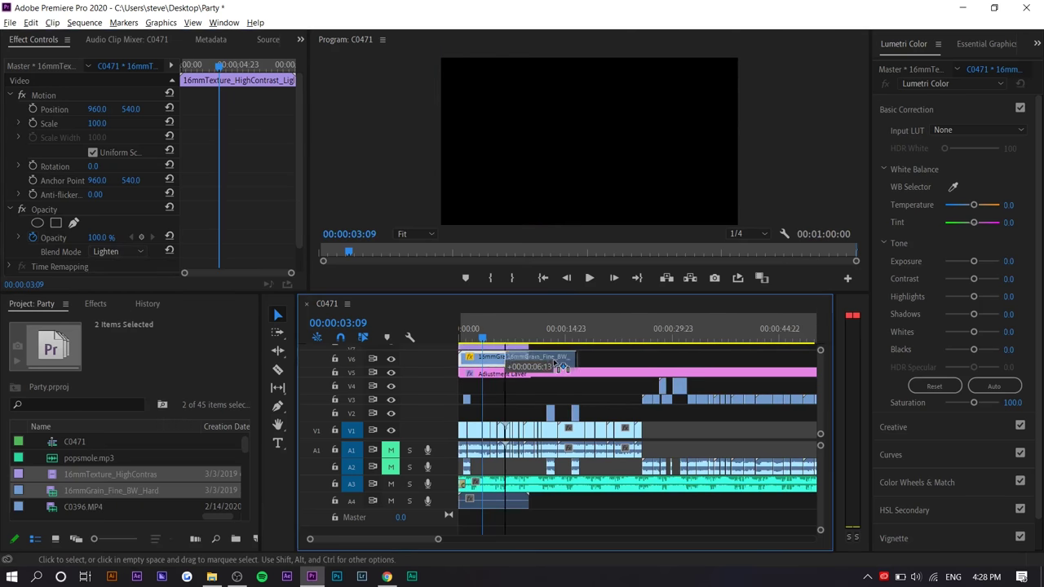
pyautogui.press('-')
pyautogui.press('-')
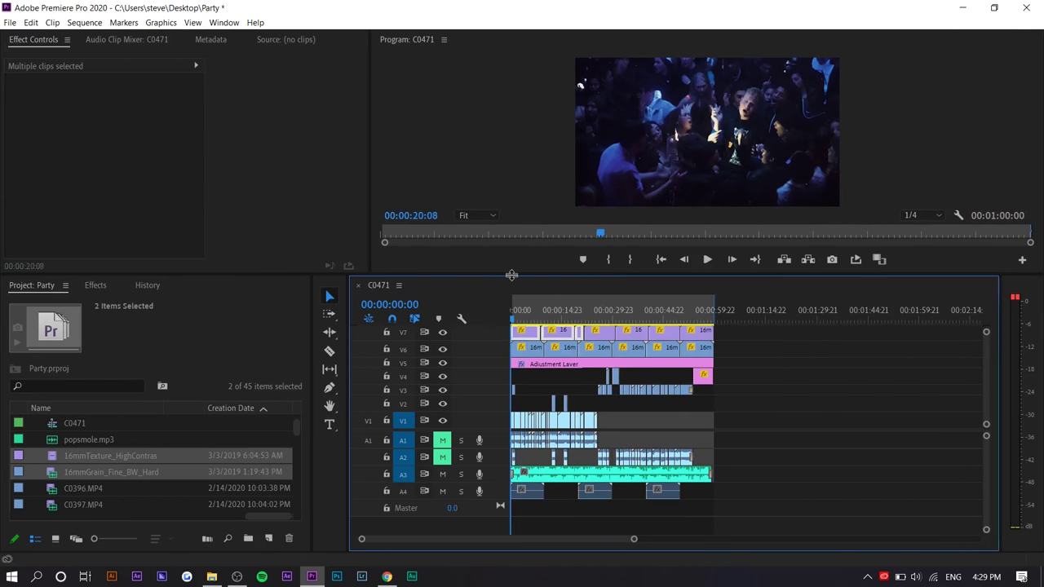
# Enlarge the preview area to check the overlays, and save the project
pyautogui.moveTo(512, 275); pyautogui.dragTo(511, 353)
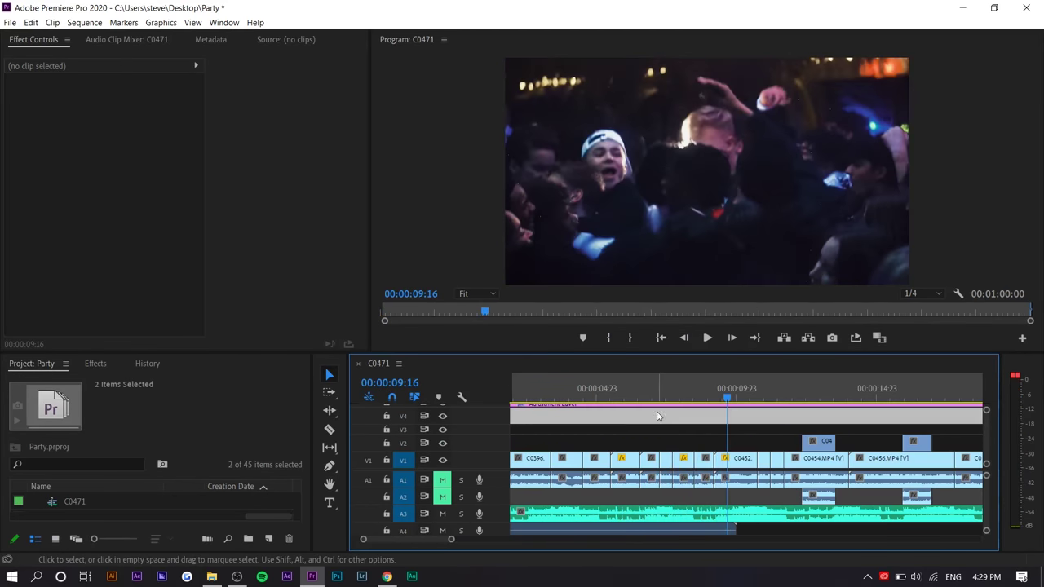
pyautogui.hotkey('ctrl', 's')
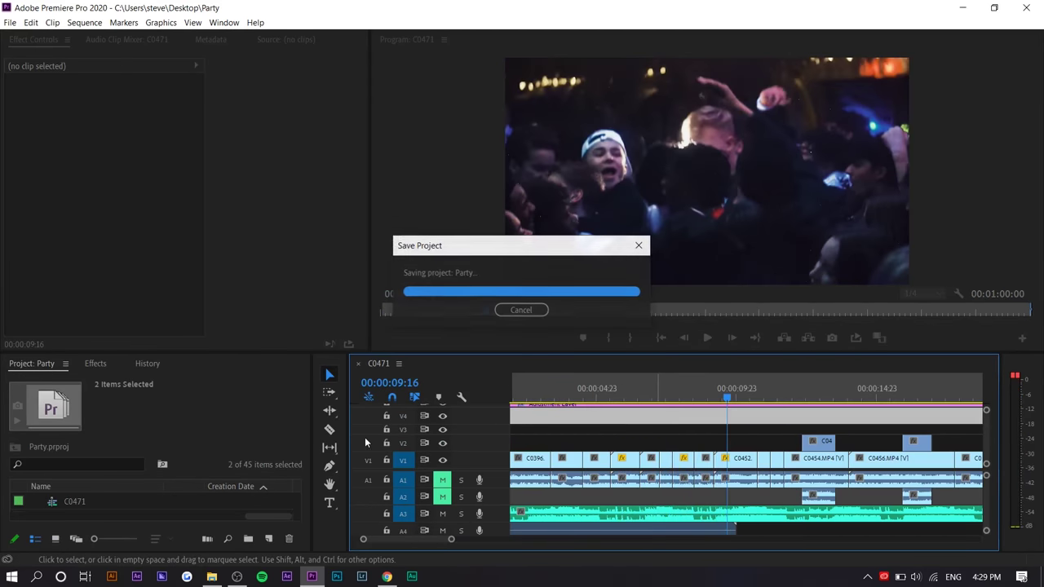
pyautogui.moveTo(244, 354); pyautogui.dragTo(266, 295)
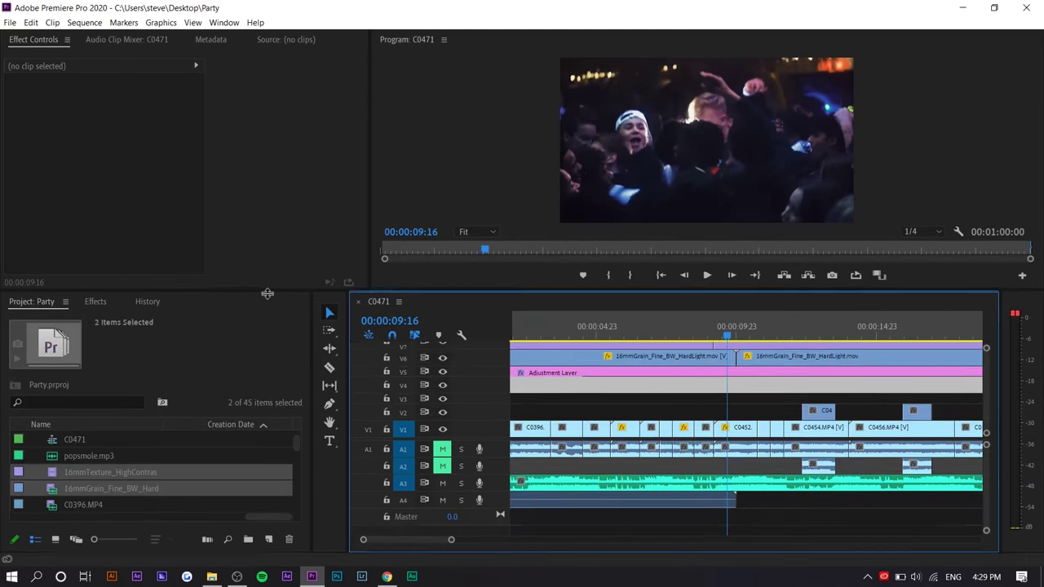
# Import Static Glitch 2, 5, 10 and 11 and Creative Ryan Overlay 2 from the Ezra folder
pyautogui.doubleClick(13, 505)
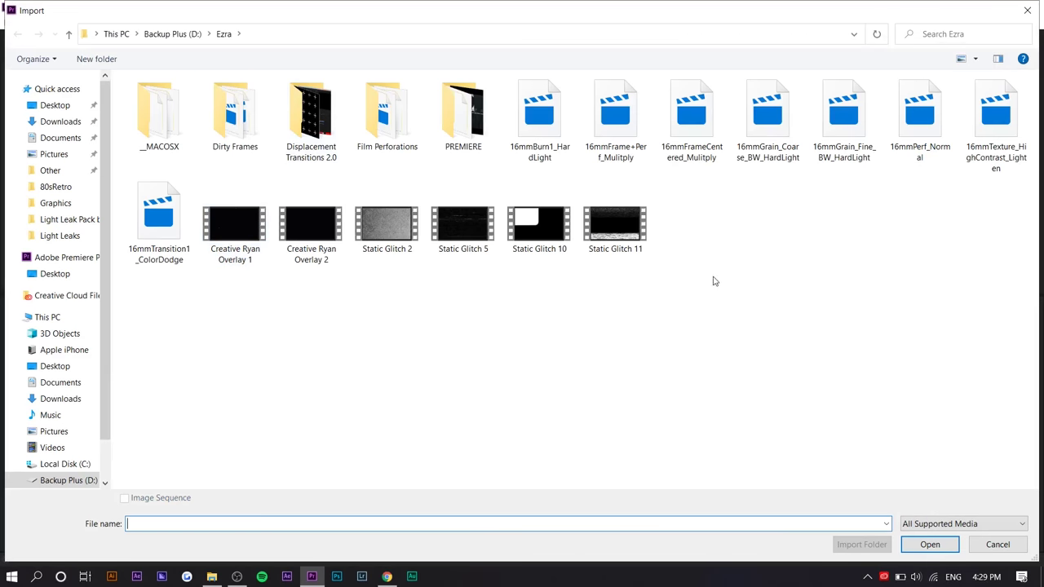
pyautogui.moveTo(712, 280); pyautogui.dragTo(383, 240)
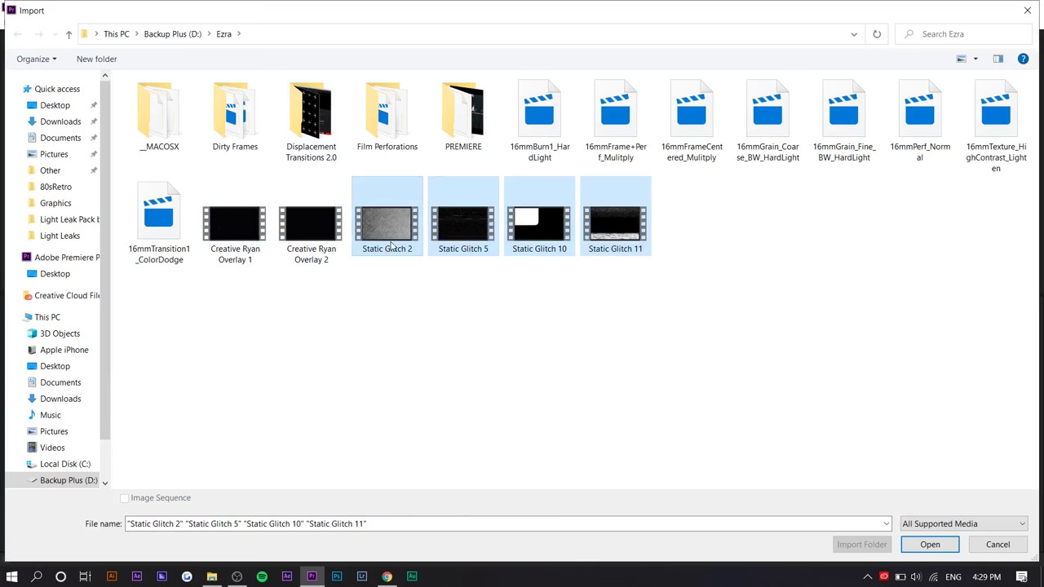
pyautogui.doubleClick(310, 122)
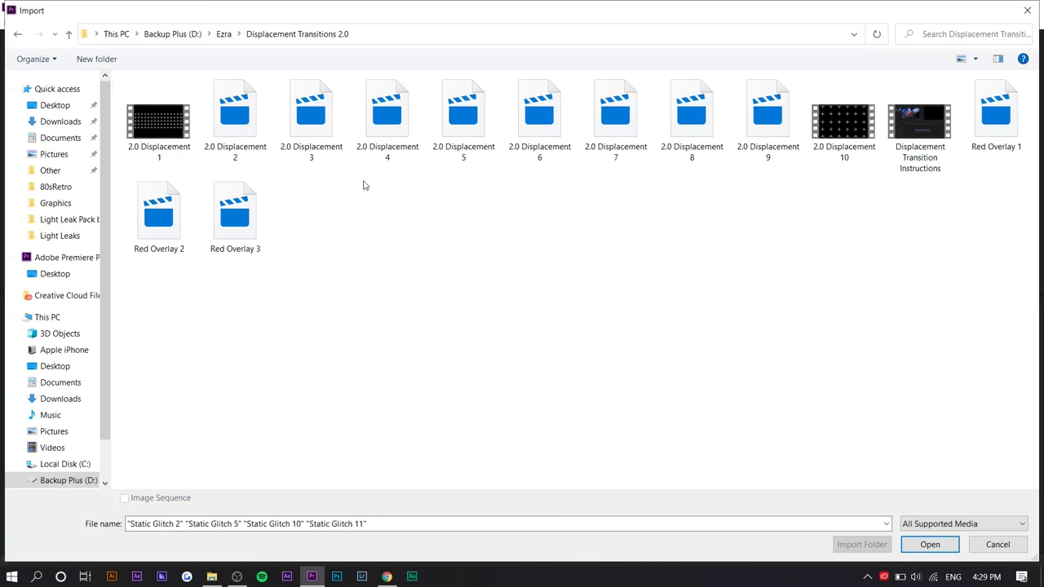
pyautogui.click(15, 35)
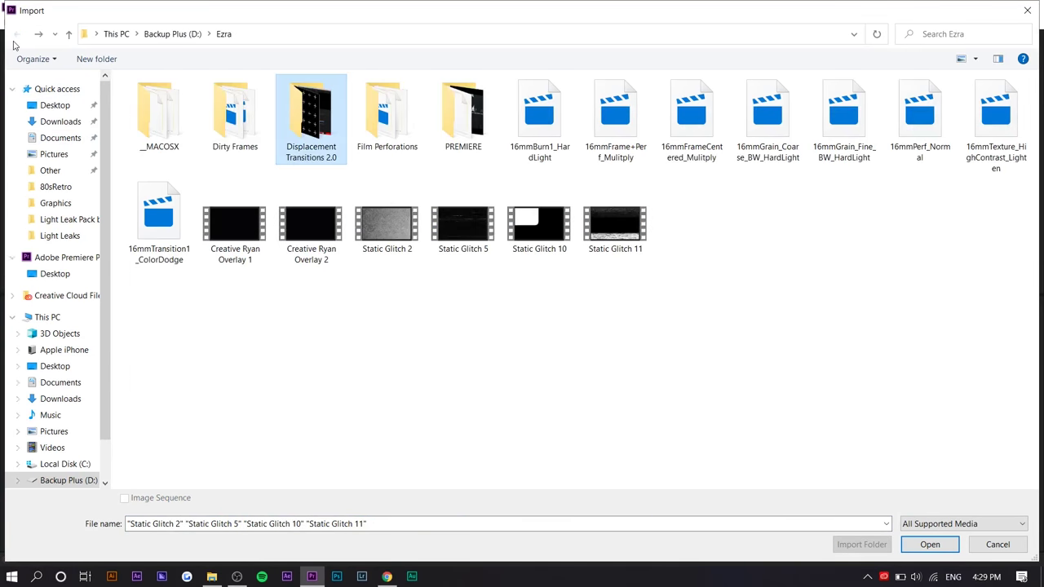
pyautogui.moveTo(822, 315); pyautogui.dragTo(337, 186)
pyautogui.press('Return')
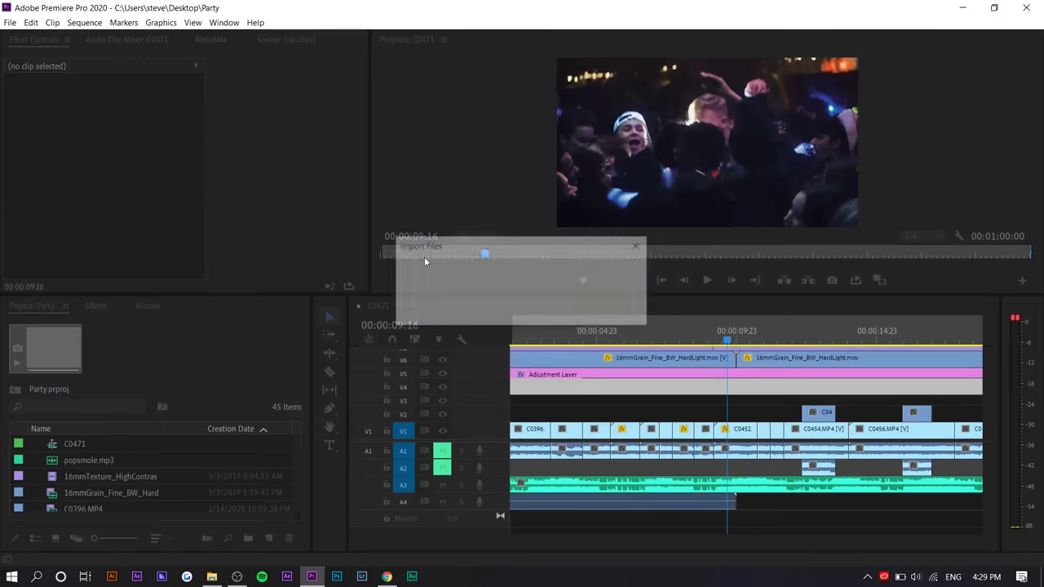
# Place the four Static Glitch clips together on V4 at around 00:00:13:00, leaving out Creative Ryan Overlay 2
pyautogui.scroll(-5, 639, 430)
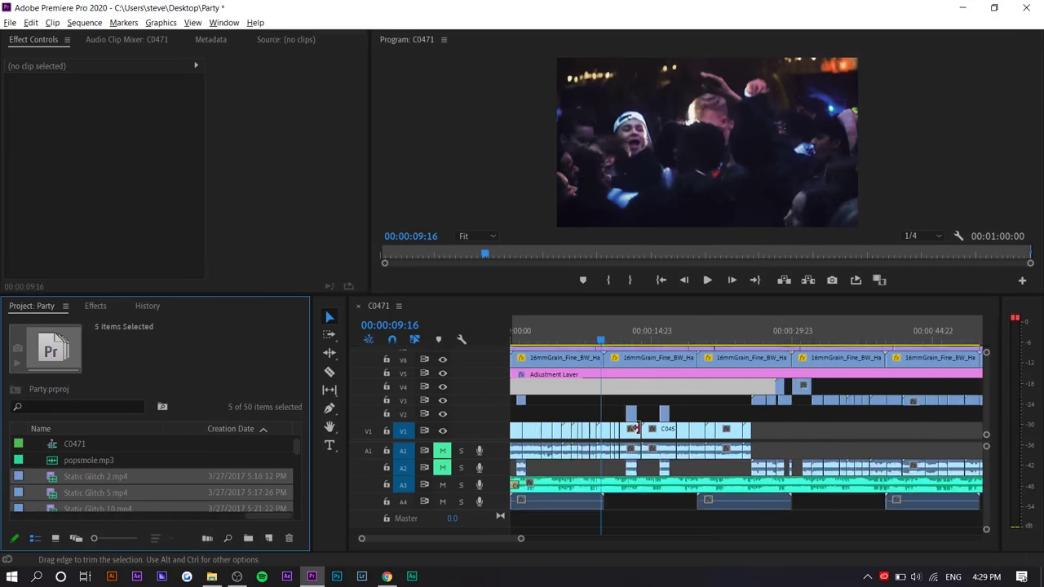
pyautogui.click(554, 474)
pyautogui.scroll(-1, 90, 491)
pyautogui.keyDown('ctrl'); pyautogui.click(106, 509); pyautogui.keyUp('ctrl')
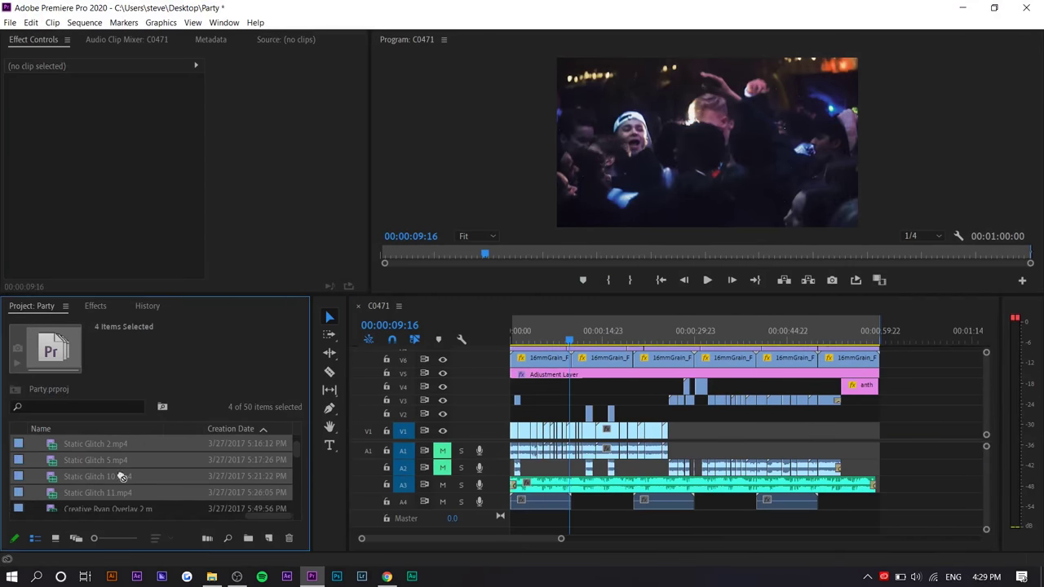
pyautogui.moveTo(121, 476); pyautogui.dragTo(594, 390)
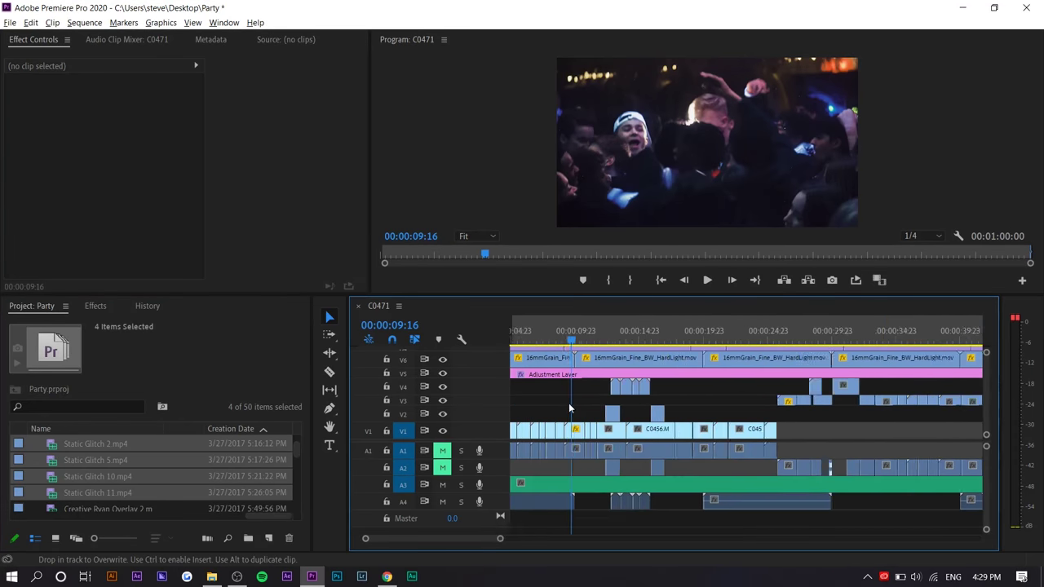
# Set the blend mode of each of the four Static Glitch clips on V4 to Screen
pyautogui.scroll(2, 568, 403)
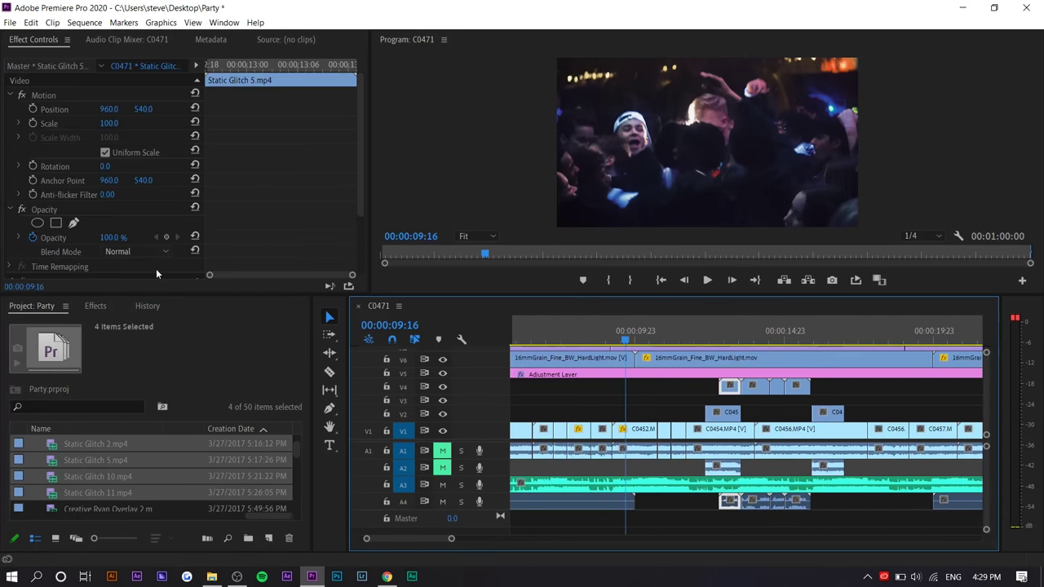
pyautogui.click(154, 252)
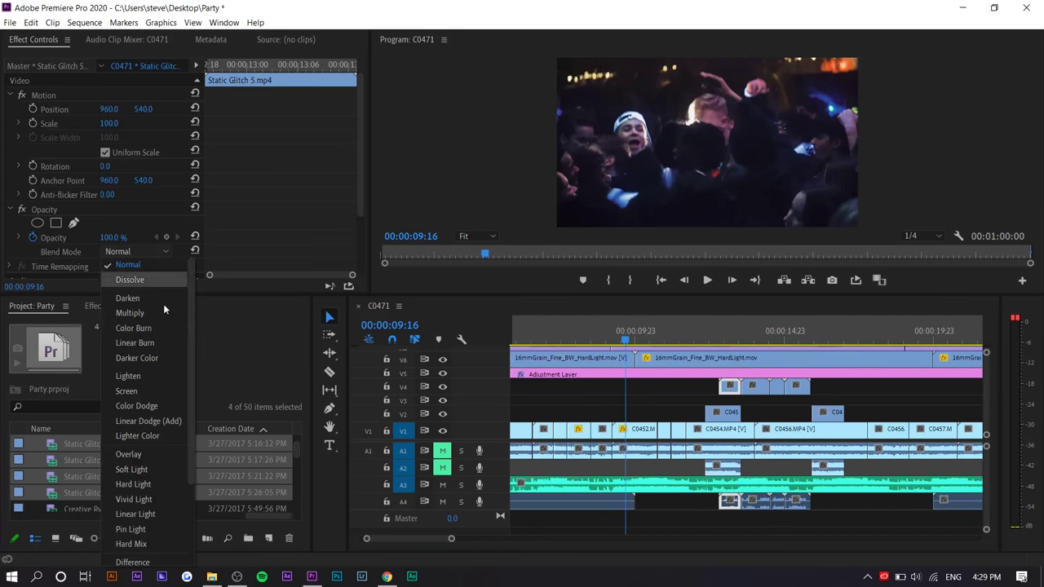
pyautogui.click(153, 391)
pyautogui.click(753, 388)
pyautogui.click(126, 251)
pyautogui.click(131, 392)
pyautogui.click(801, 387)
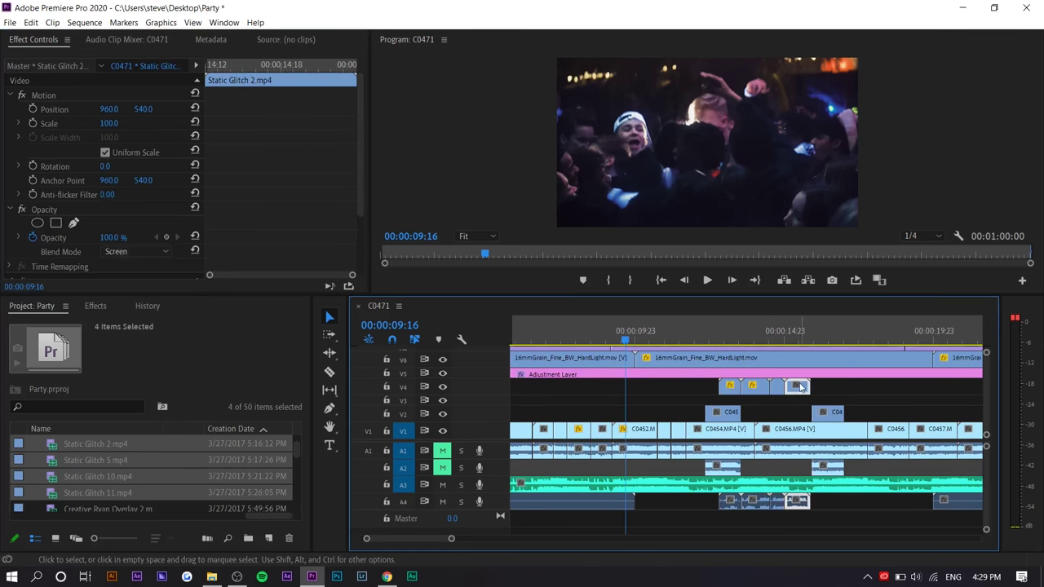
pyautogui.click(137, 252)
pyautogui.click(149, 390)
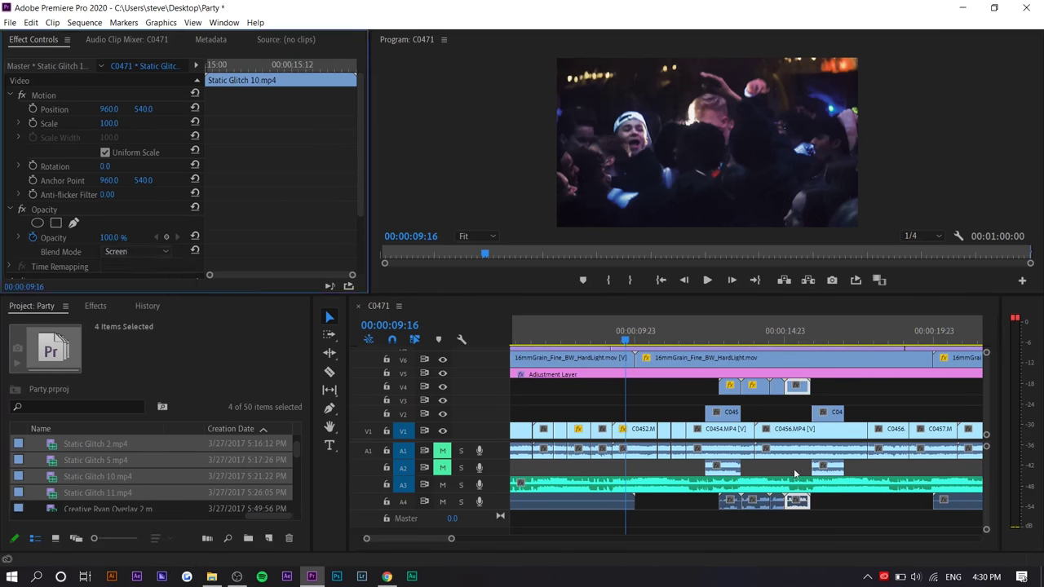
pyautogui.click(749, 410)
# Move the first clip of the glitch group to V3 at about 00:00:07:10 and play it back
pyautogui.scroll(-3, 749, 410)
pyautogui.scroll(-3, 748, 410)
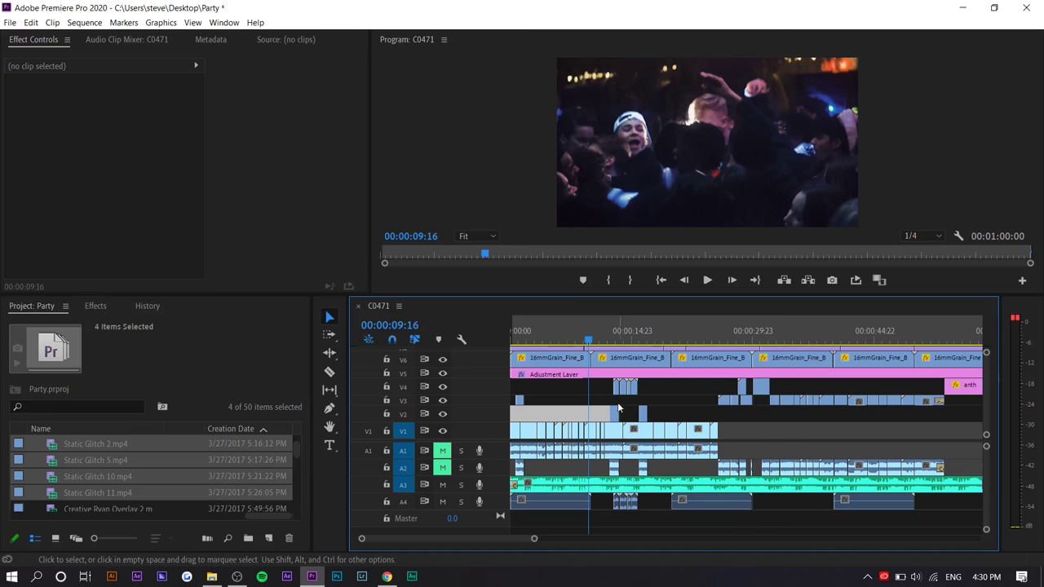
pyautogui.scroll(4, 618, 408)
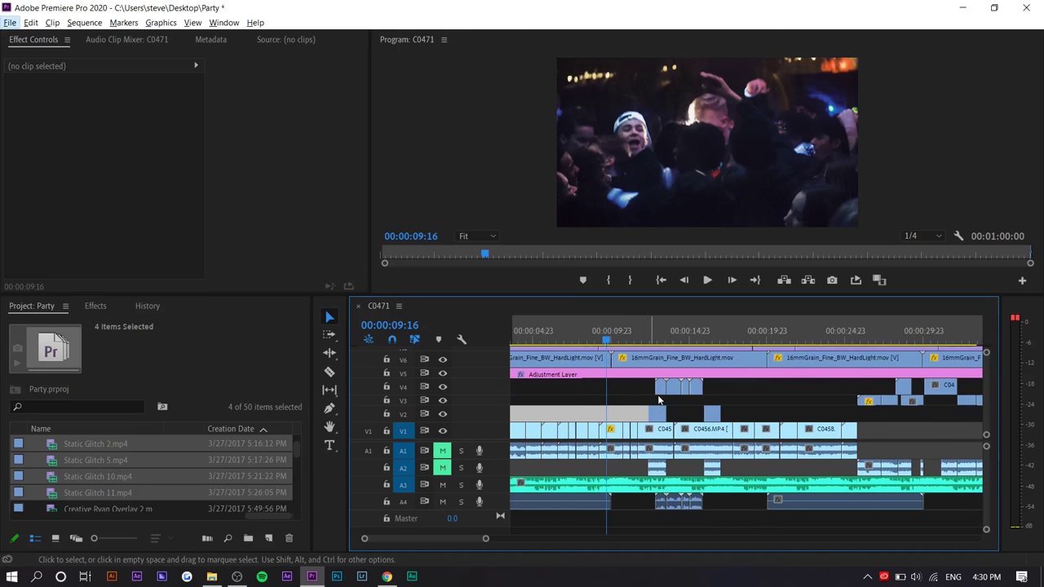
pyautogui.moveTo(659, 391); pyautogui.dragTo(601, 403)
pyautogui.scroll(4, 581, 401)
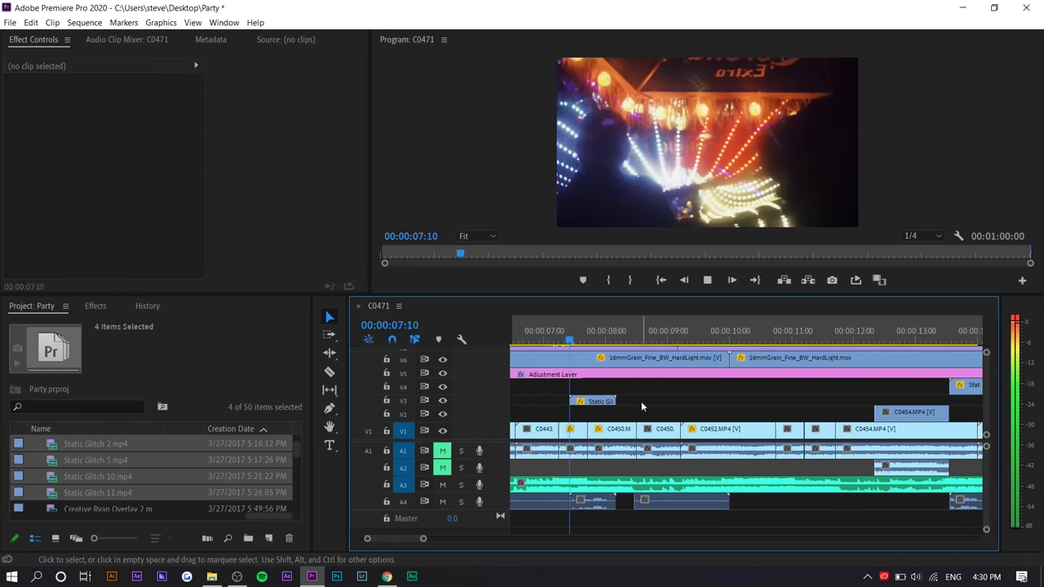
pyautogui.press('space')
pyautogui.scroll(-7, 565, 417)
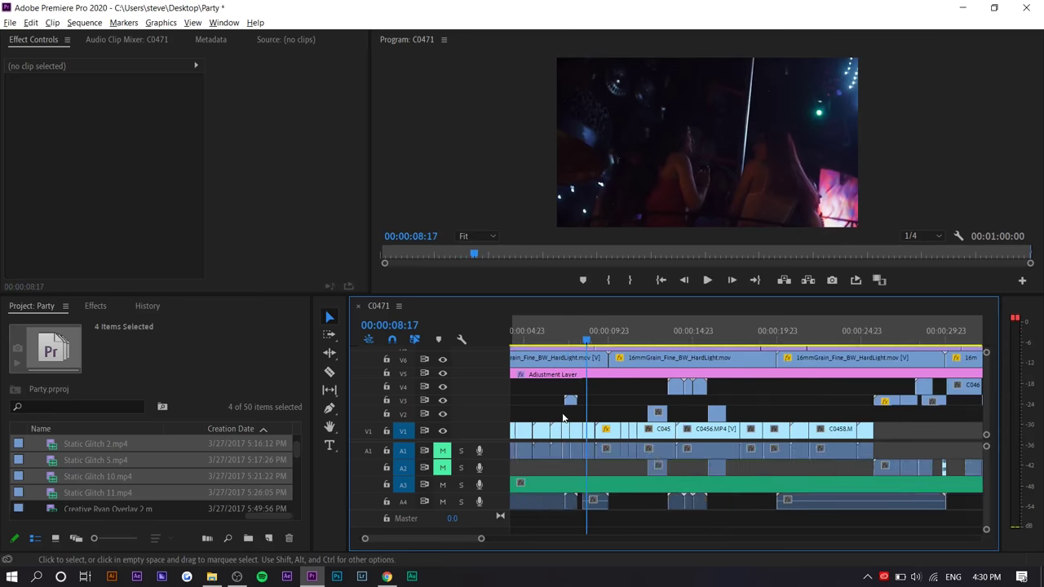
# Spread the glitch clips along V4, with Static Glitch 10 at about 00:00:49:03 and Static Glitch 2 at about 00:00:38:00
pyautogui.moveTo(588, 390); pyautogui.dragTo(779, 393)
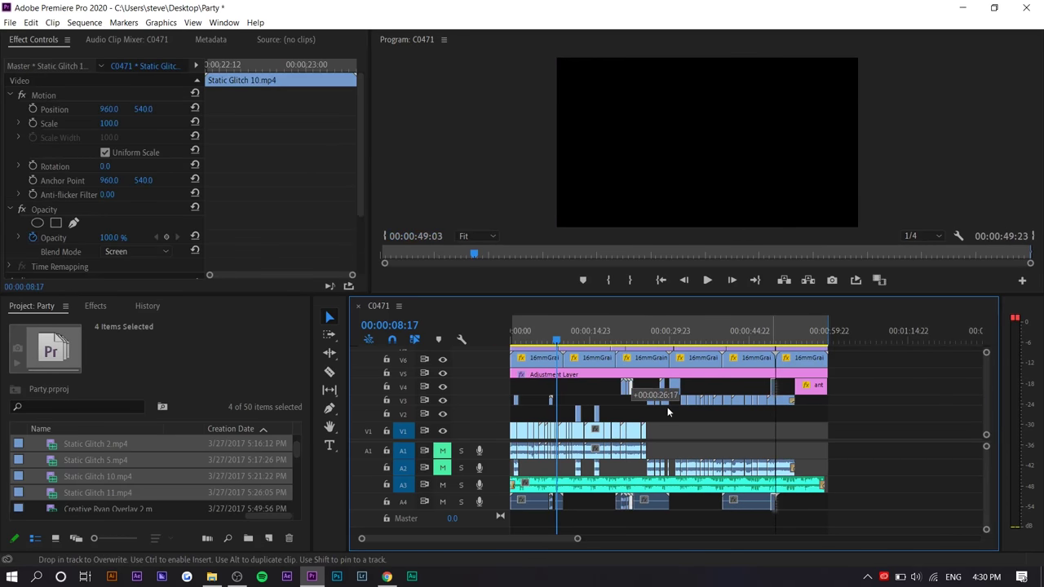
pyautogui.moveTo(667, 411); pyautogui.dragTo(667, 412)
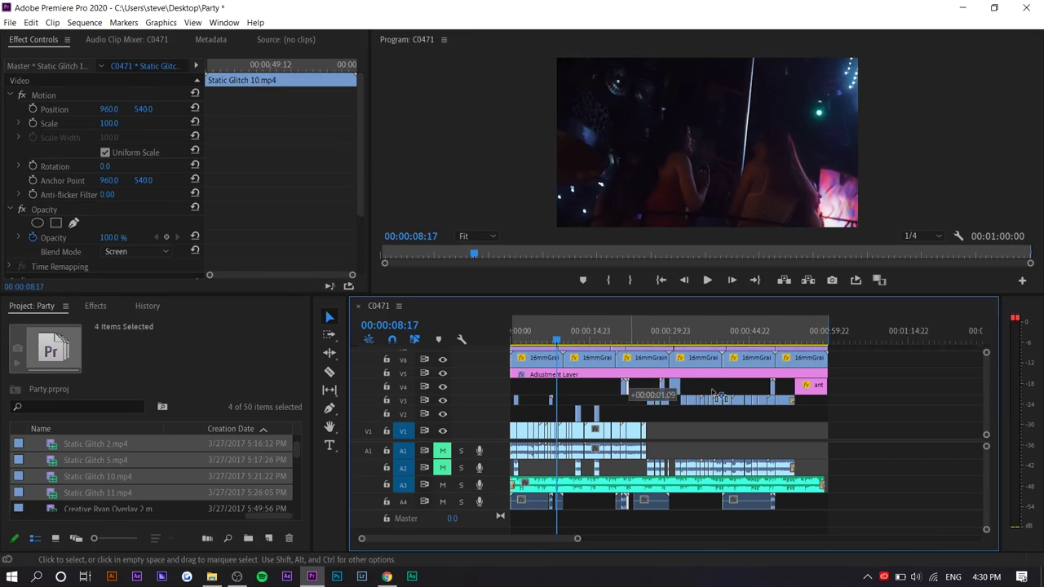
# Shift the earliest glitch clip on V4 to about 00:00:21:12 and play back the section around it
pyautogui.scroll(3, 616, 393)
pyautogui.scroll(2, 616, 396)
pyautogui.click(576, 338)
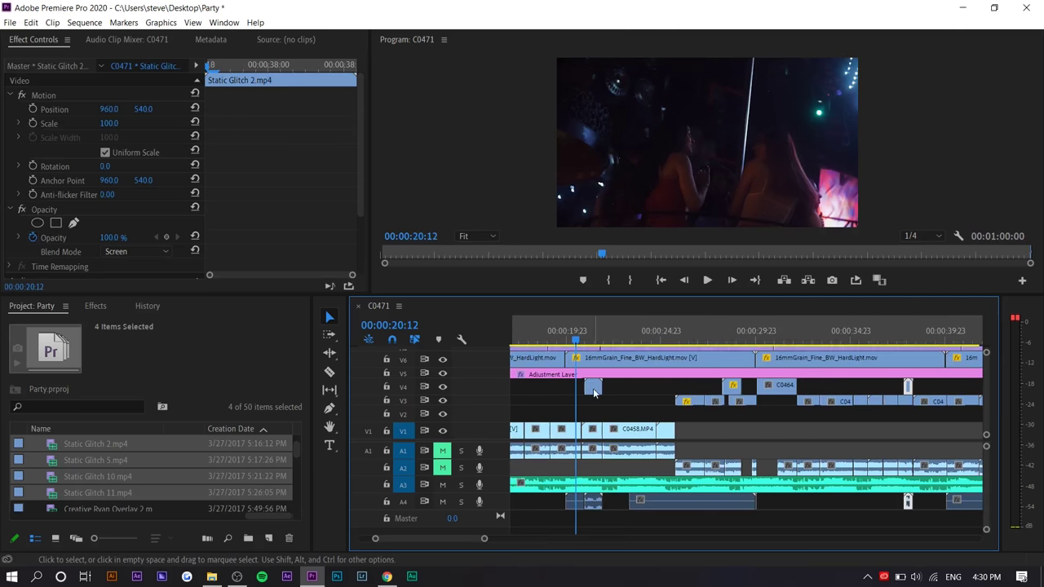
pyautogui.moveTo(594, 389); pyautogui.dragTo(617, 395)
pyautogui.press('space')
pyautogui.scroll(2, 591, 410)
pyautogui.click(629, 404)
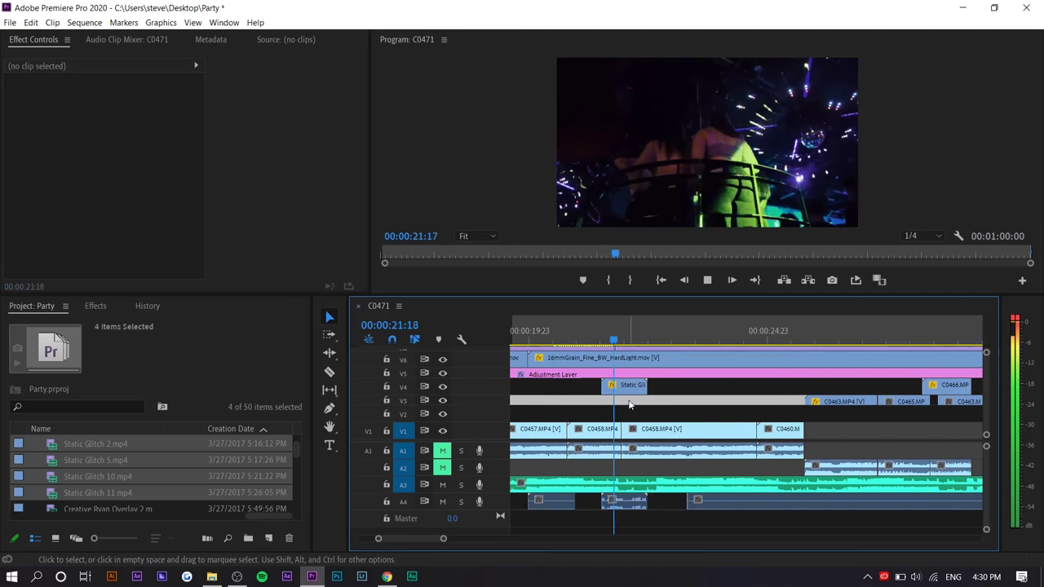
pyautogui.click(594, 331)
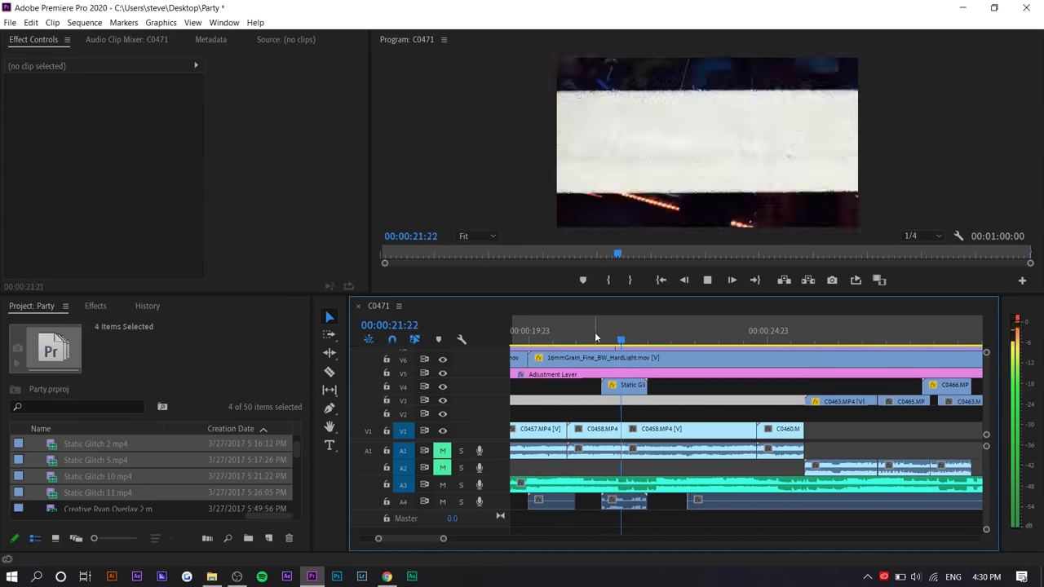
pyautogui.scroll(-4, 563, 430)
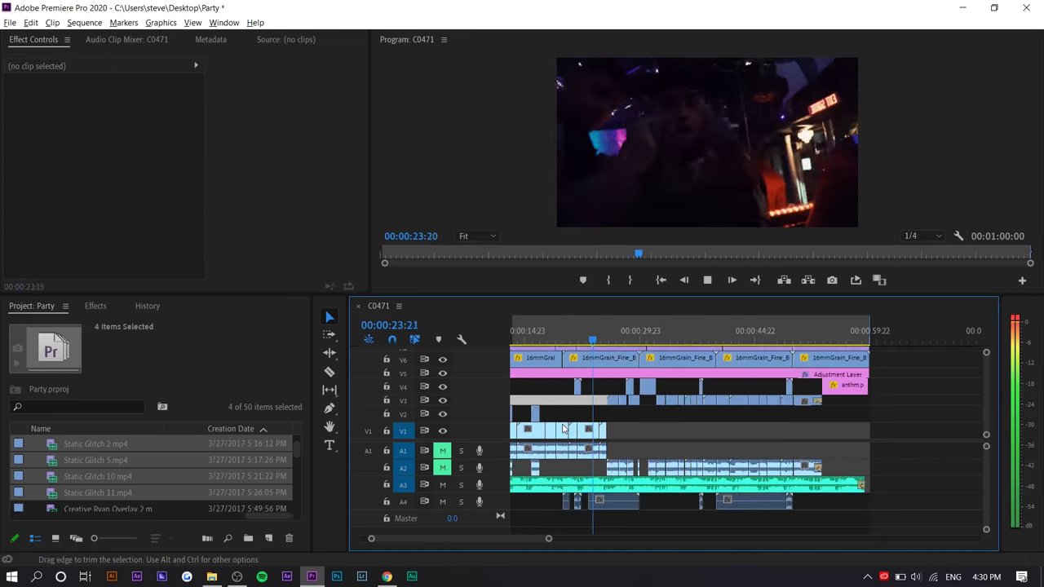
pyautogui.scroll(-1, 564, 429)
pyautogui.press('space')
# Move Static Glitch 10 earlier on V4 to about 00:00:47:20 and play back the section across it
pyautogui.scroll(6, 734, 413)
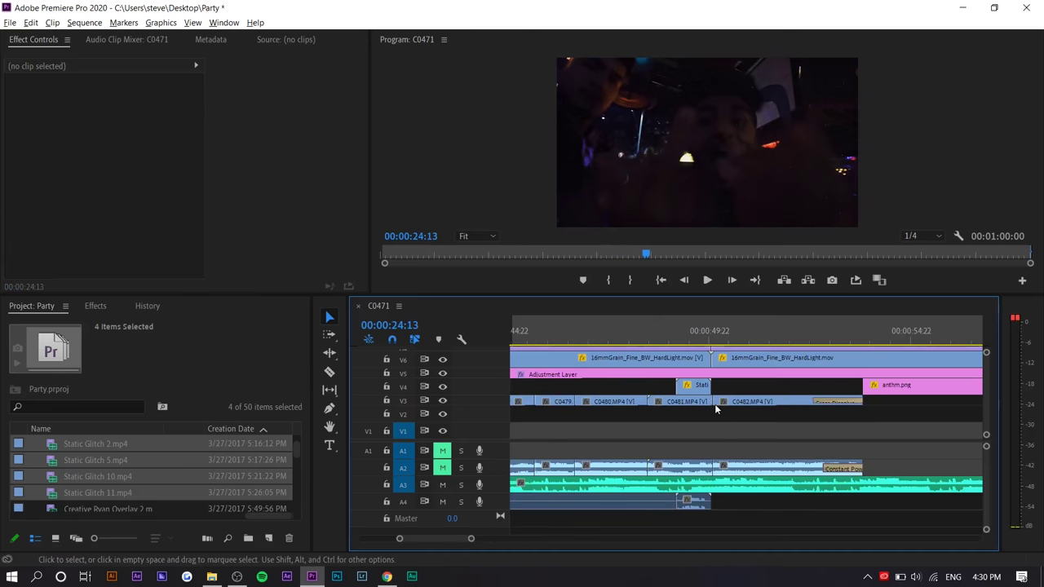
pyautogui.moveTo(693, 385); pyautogui.dragTo(641, 380)
pyautogui.press('space')
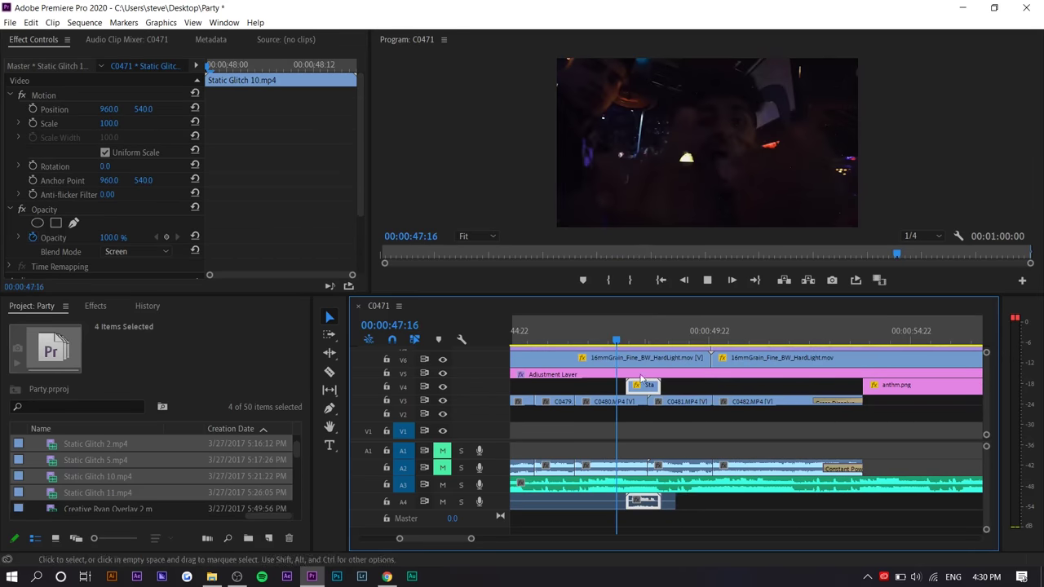
pyautogui.click(705, 390)
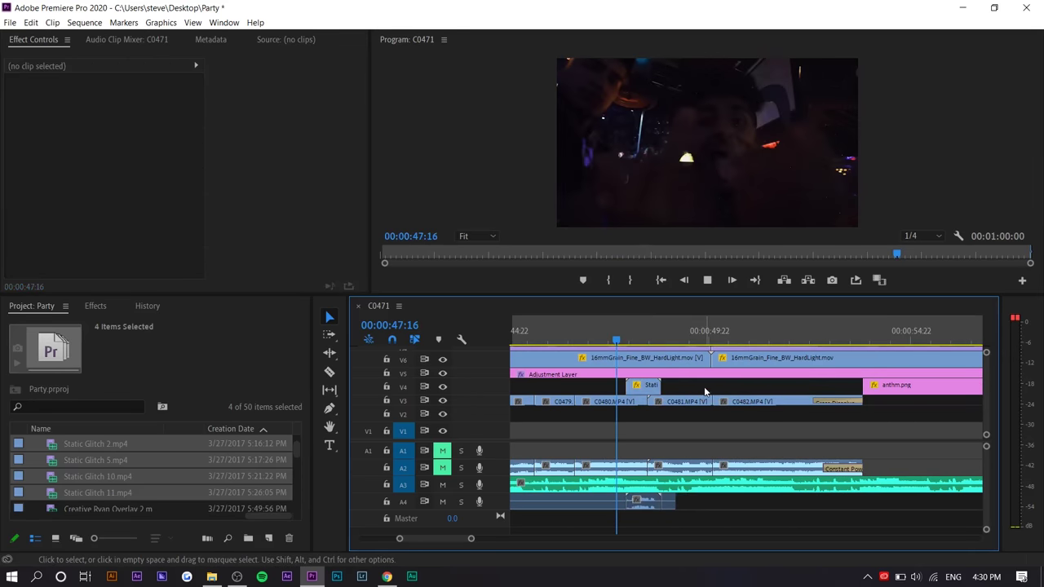
pyautogui.scroll(-2, 644, 421)
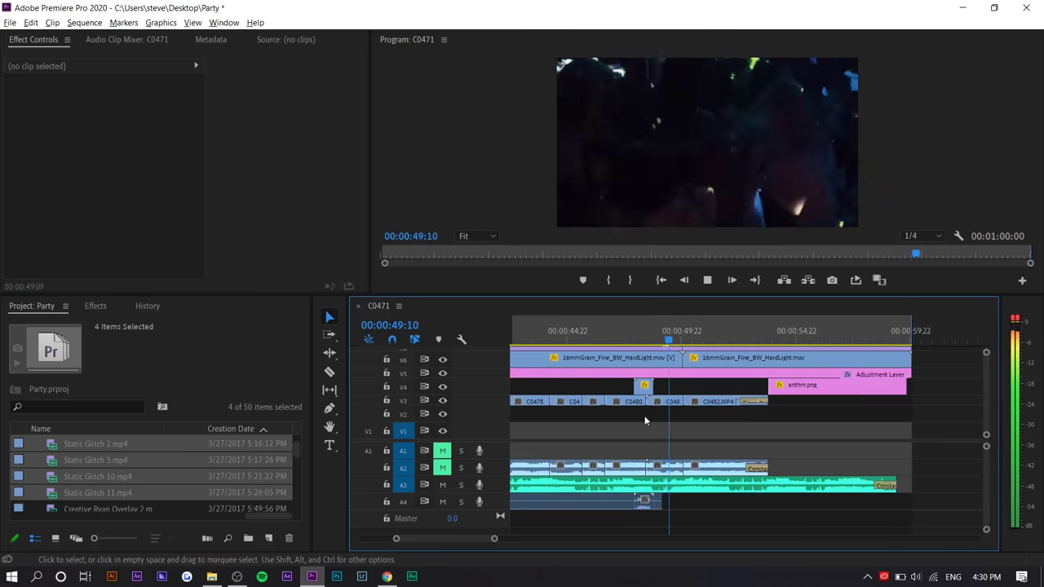
pyautogui.scroll(-3, 644, 420)
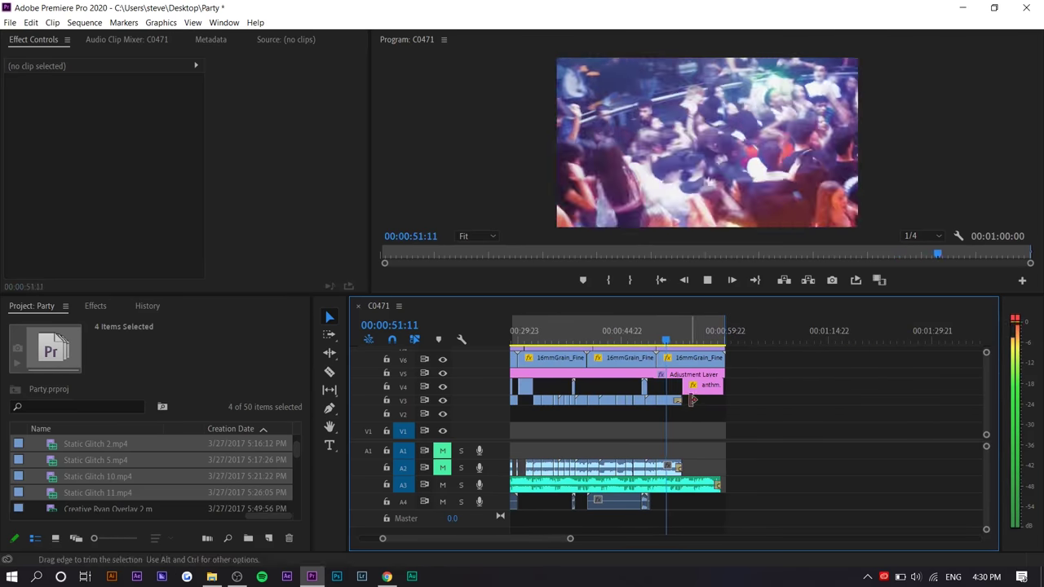
# Check the logo section at 00:00:54:11 and delete the last 16mm grain overlay clip above it on V6
pyautogui.click(688, 333)
pyautogui.scroll(3, 677, 355)
pyautogui.click(747, 359)
pyautogui.press('Delete')
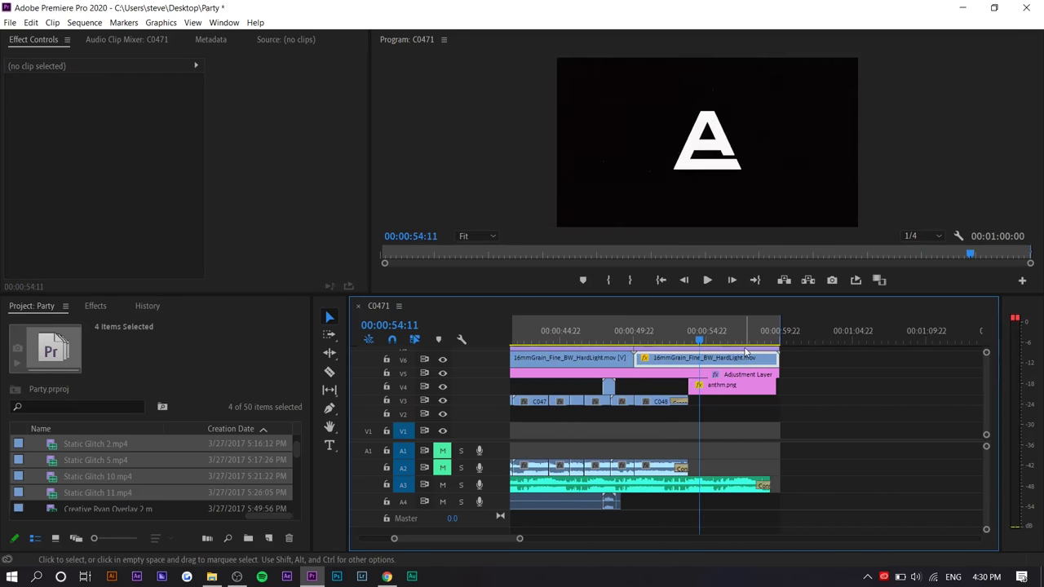
# Remove the last 16mm grain clip on V6 and trim the end of the final V3 clip back to about 00:00:52:16
pyautogui.press('Delete')
pyautogui.click(633, 331)
pyautogui.press('space')
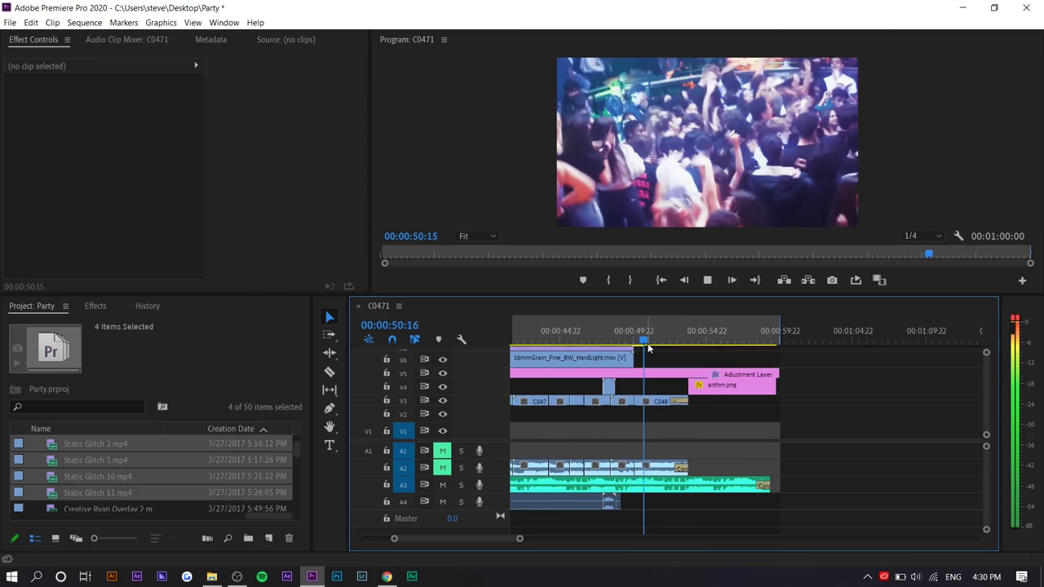
pyautogui.moveTo(687, 401); pyautogui.dragTo(673, 402)
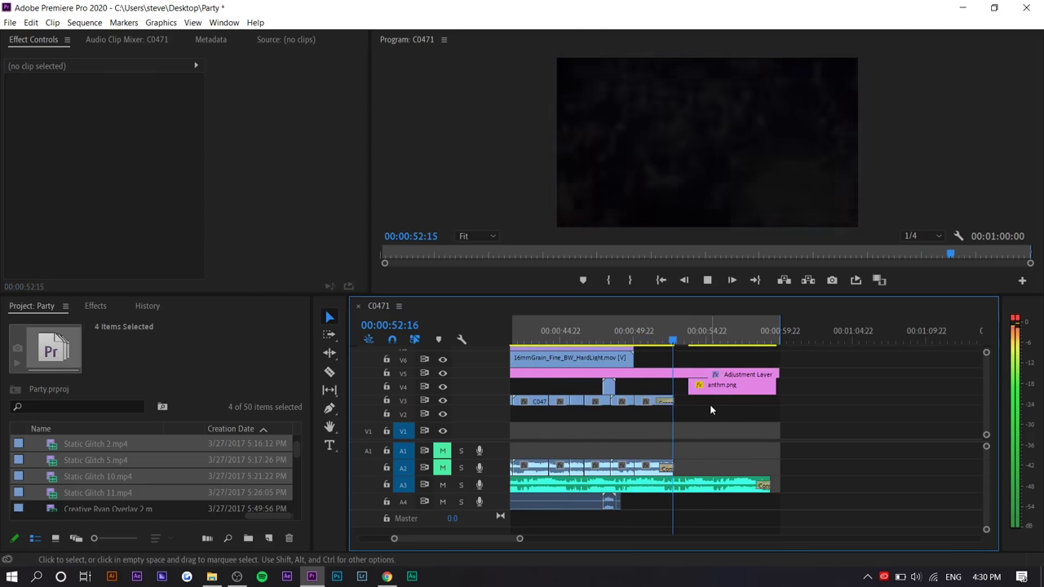
pyautogui.scroll(-5, 641, 411)
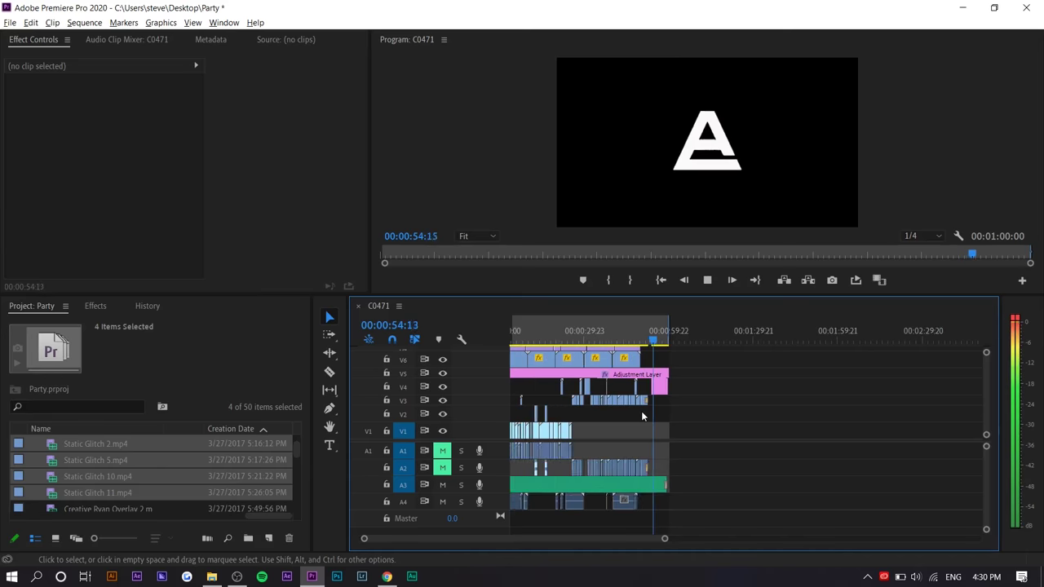
# Search the effects for "yci", apply Flash Trail (Clip 1) to C0397 and Flash Trail (Clip 2) to C0398 on V1, and preview the transition
pyautogui.click(92, 324)
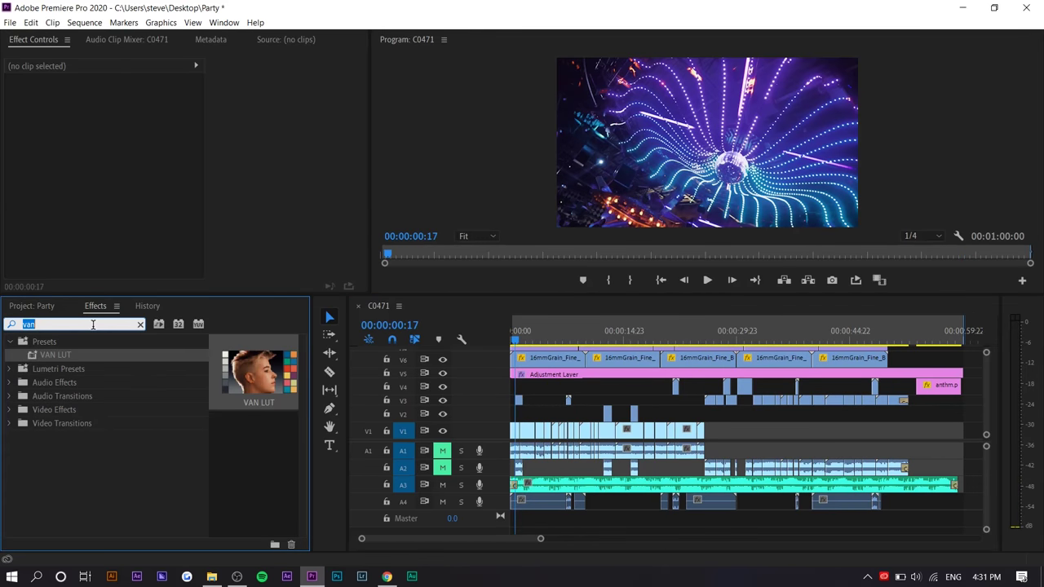
pyautogui.write('yci')
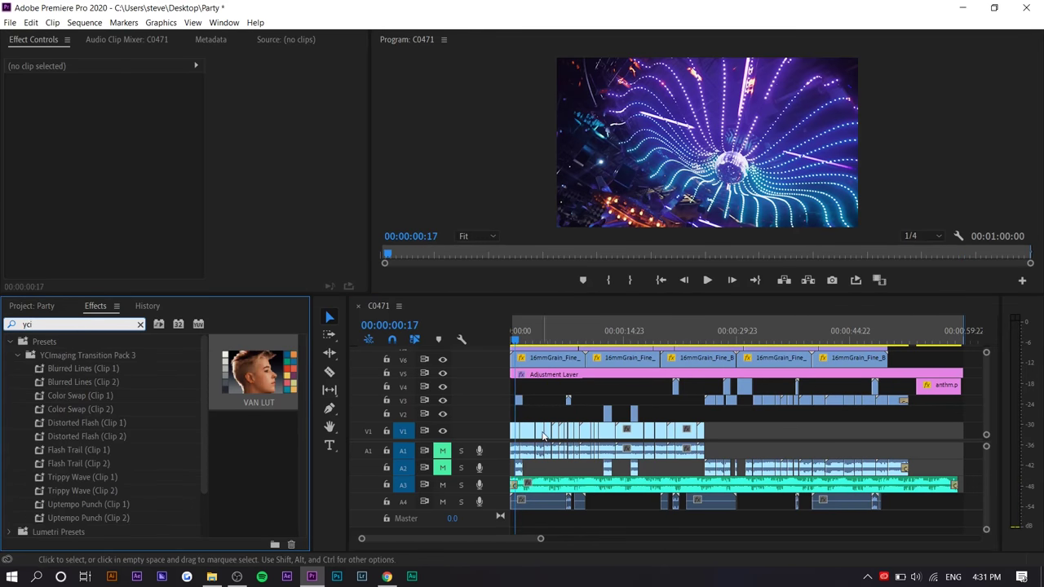
pyautogui.scroll(3, 543, 435)
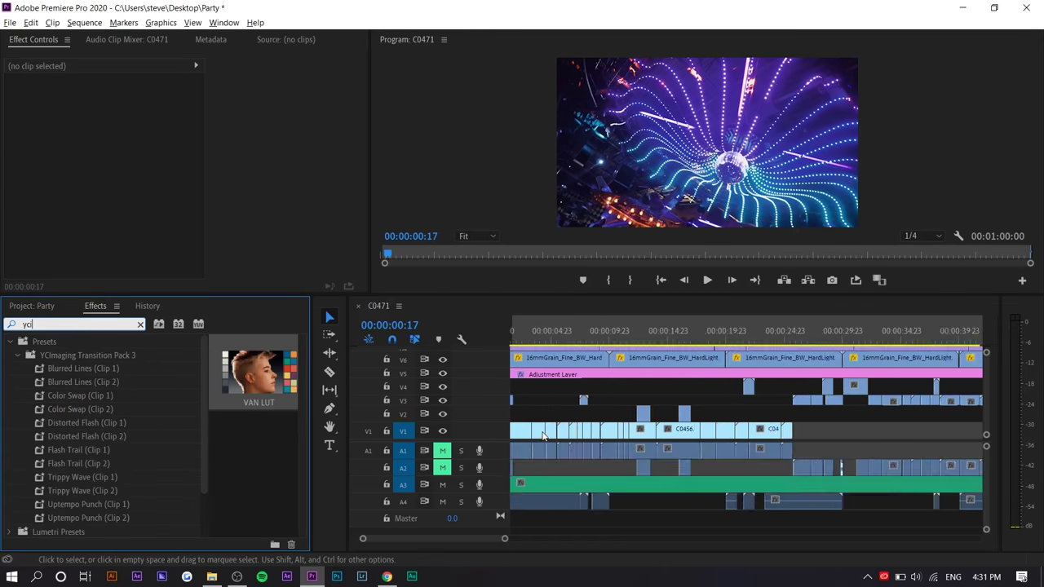
pyautogui.click(69, 464)
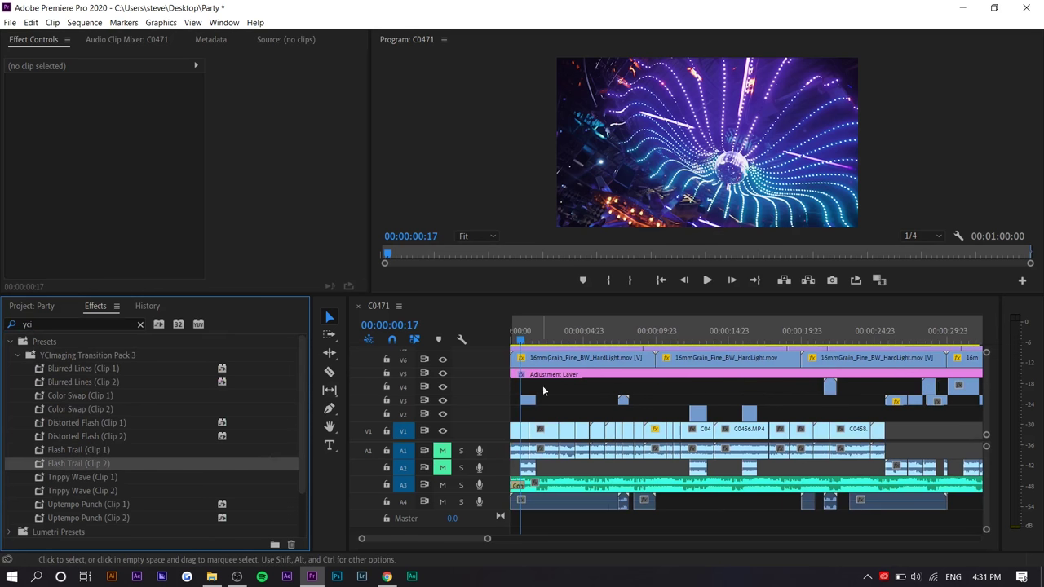
pyautogui.scroll(3, 551, 498)
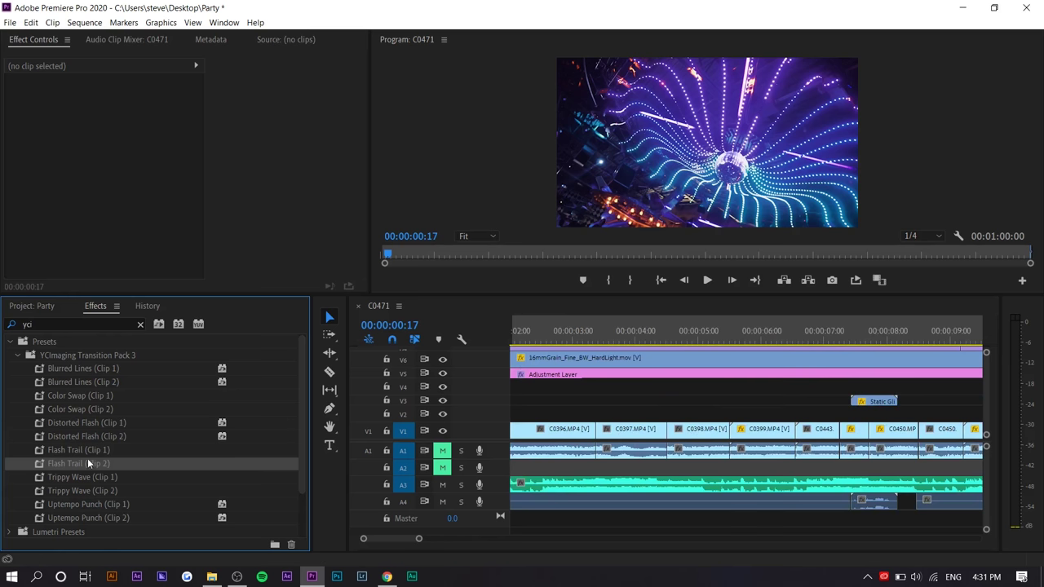
pyautogui.moveTo(98, 462); pyautogui.dragTo(640, 436)
pyautogui.moveTo(295, 447); pyautogui.dragTo(687, 436)
pyautogui.moveTo(667, 329); pyautogui.dragTo(659, 331)
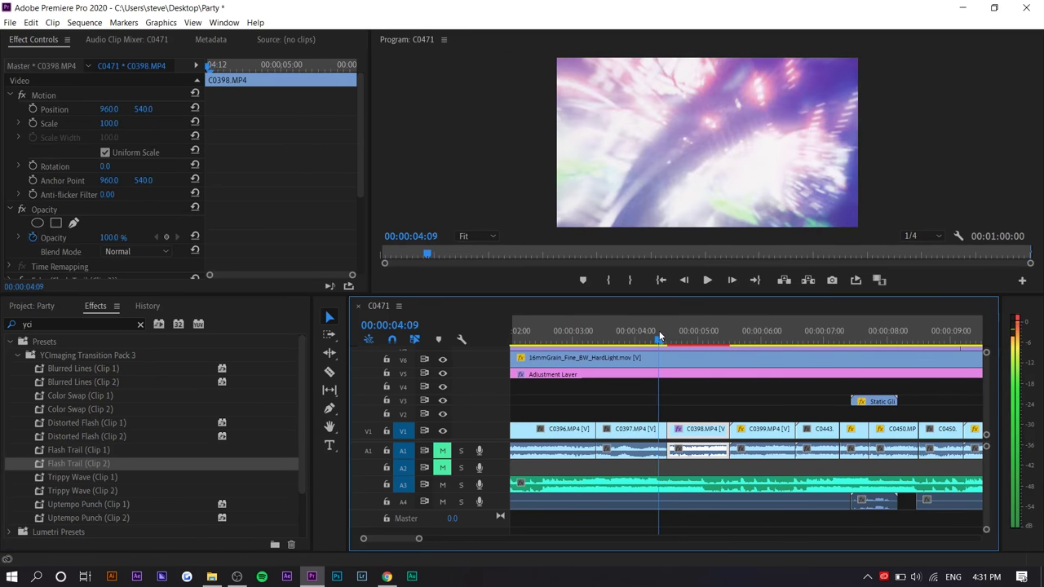
pyautogui.click(677, 402)
pyautogui.press('space')
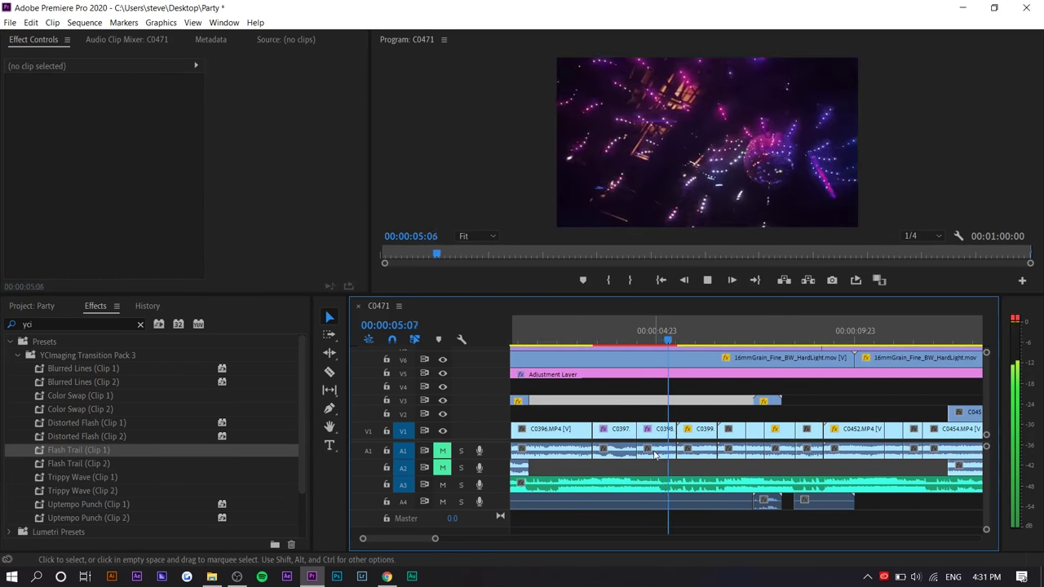
# Apply the Uptempo Punch (Clip 1) preset to C0443 on V1 at about 00:00:07:05 and play back from there
pyautogui.scroll(-2, 578, 437)
pyautogui.scroll(-2, 579, 440)
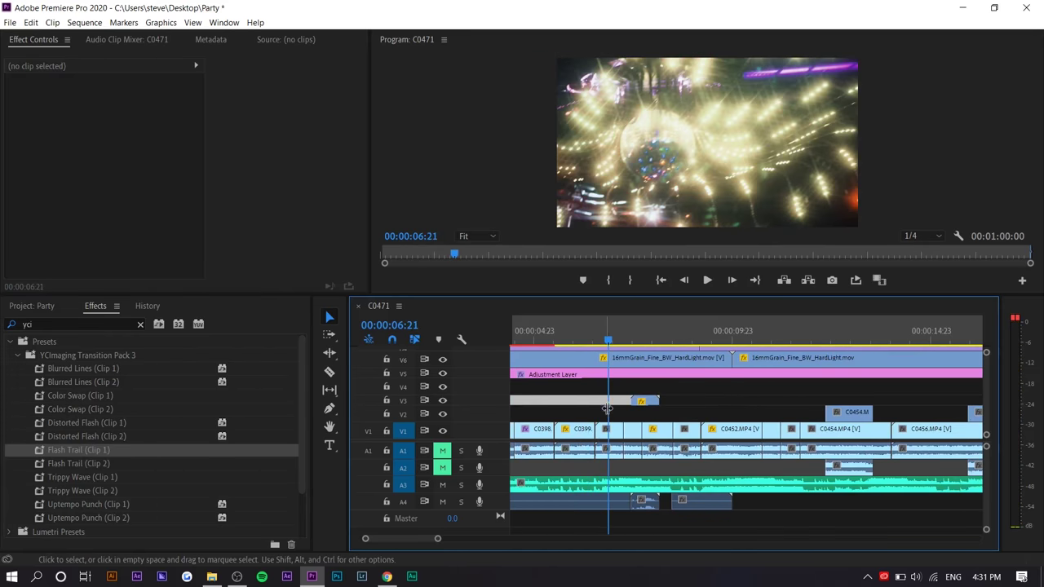
pyautogui.moveTo(624, 330)
pyautogui.mouseDown()
pyautogui.moveTo(617, 325)
pyautogui.moveTo(623, 331)
pyautogui.mouseUp()
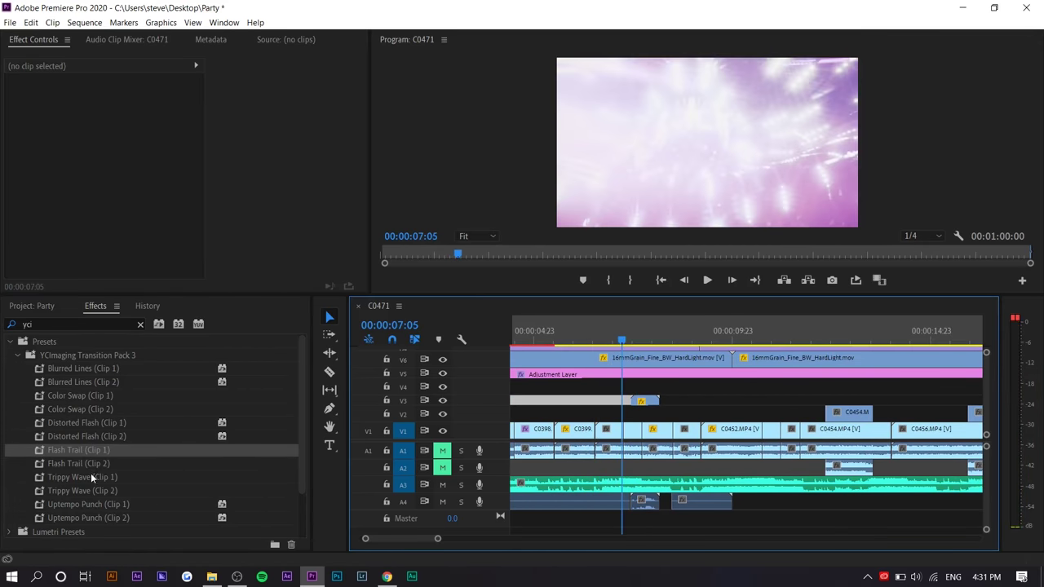
pyautogui.moveTo(107, 515); pyautogui.dragTo(622, 445)
pyautogui.press('space')
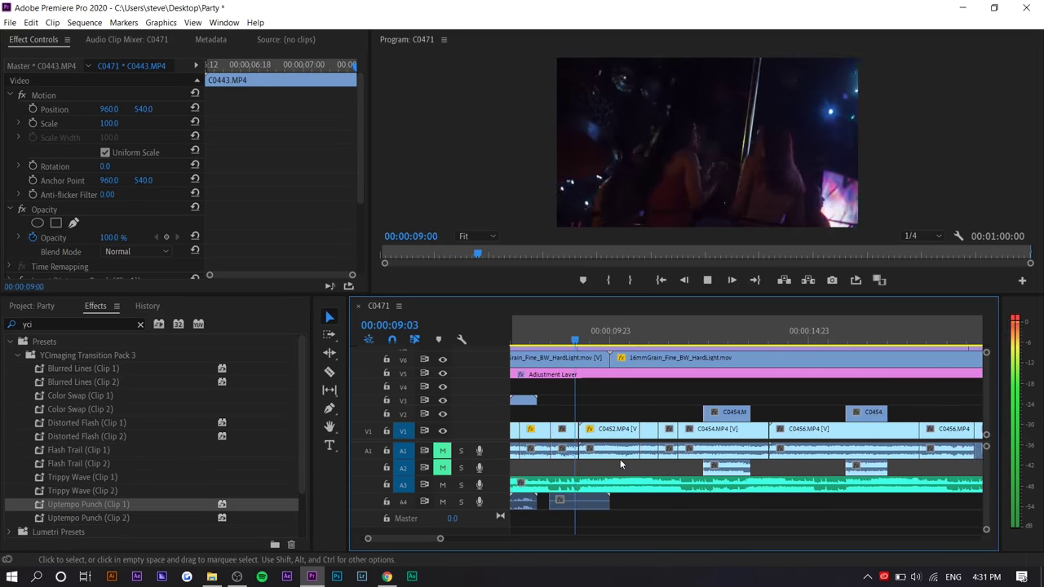
# Apply Flash Trail (Clip 1) to C0452 and Flash Trail (Clip 2) to the short clip following it on V1, and preview the cut
pyautogui.press('space')
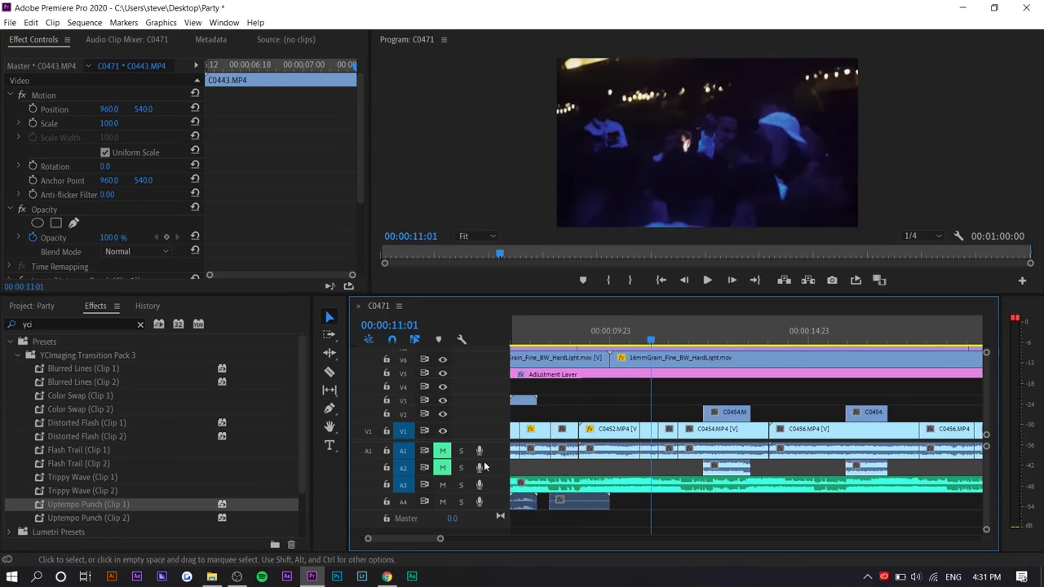
pyautogui.moveTo(92, 463); pyautogui.dragTo(650, 433)
pyautogui.moveTo(69, 450); pyautogui.dragTo(626, 432)
pyautogui.press('space')
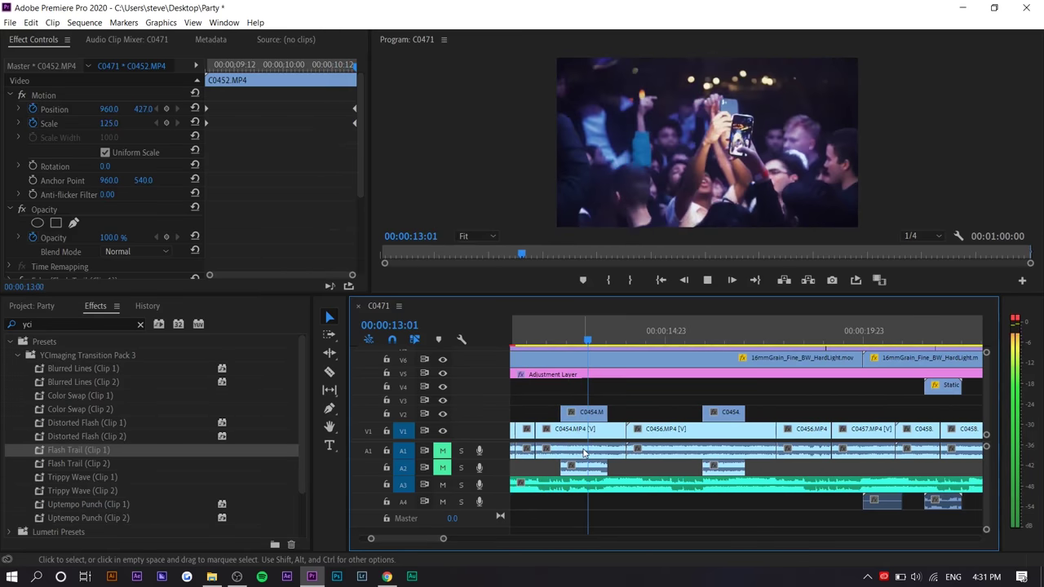
# Apply the Distorted Flash (Clip 2) preset to the first C0456 clip on V1 and play back across its opening cut
pyautogui.press('space')
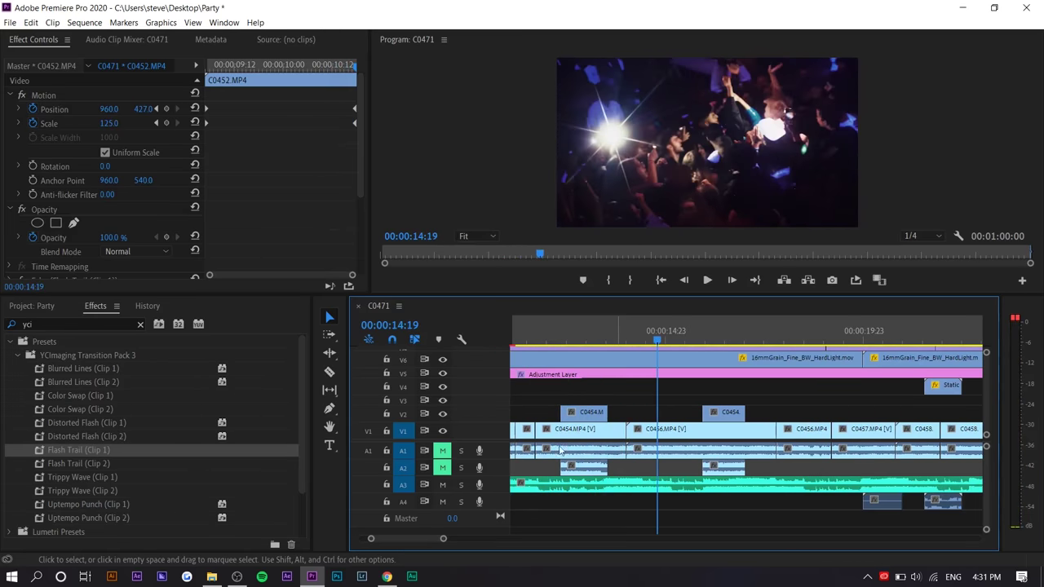
pyautogui.moveTo(103, 437); pyautogui.dragTo(669, 433)
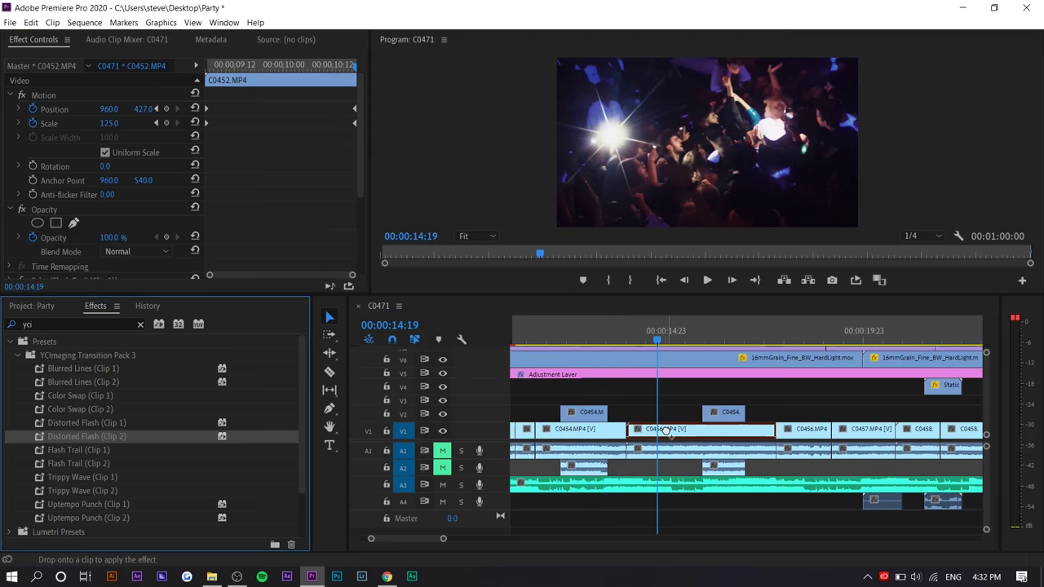
pyautogui.click(619, 329)
pyautogui.press('space')
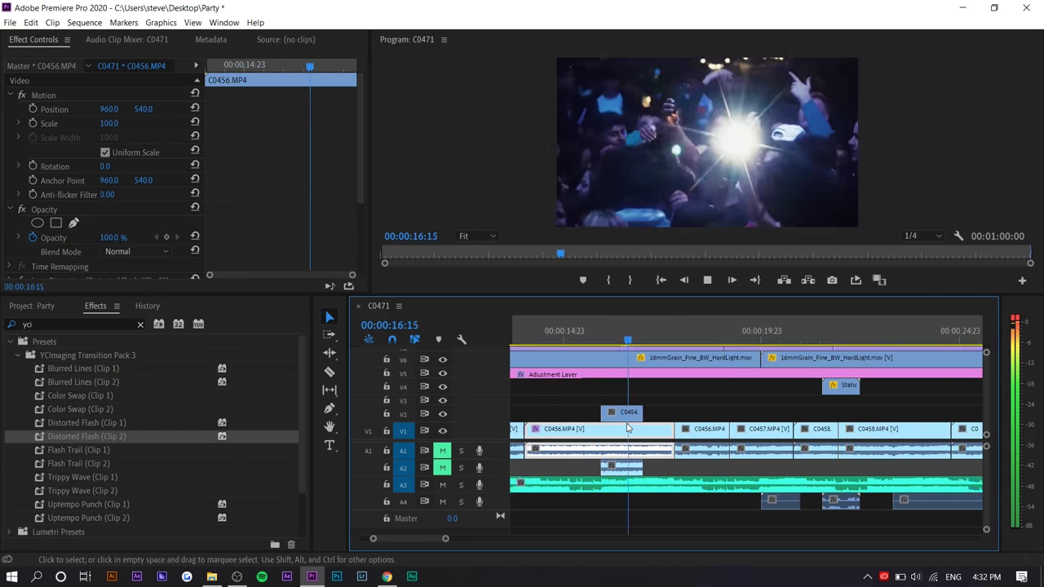
# Apply Blurred Lines (Clip 1) to the first C0456 clip and Blurred Lines (Clip 2) to the second on V1, and play back the section
pyautogui.click(685, 332)
pyautogui.moveTo(82, 381); pyautogui.dragTo(582, 430)
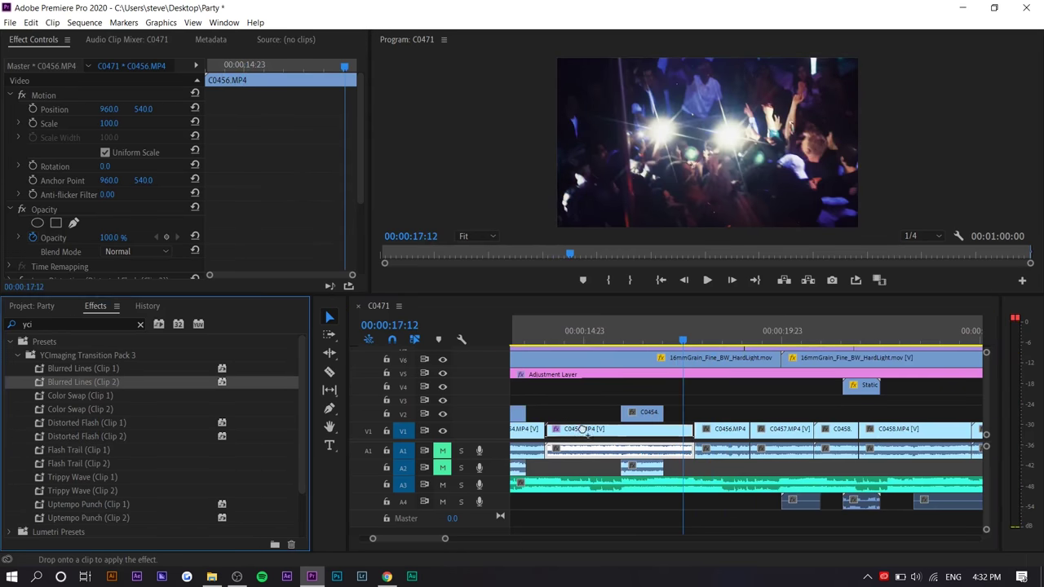
pyautogui.moveTo(692, 439); pyautogui.dragTo(723, 436)
pyautogui.moveTo(82, 367); pyautogui.dragTo(638, 433)
pyautogui.moveTo(716, 419); pyautogui.dragTo(717, 421)
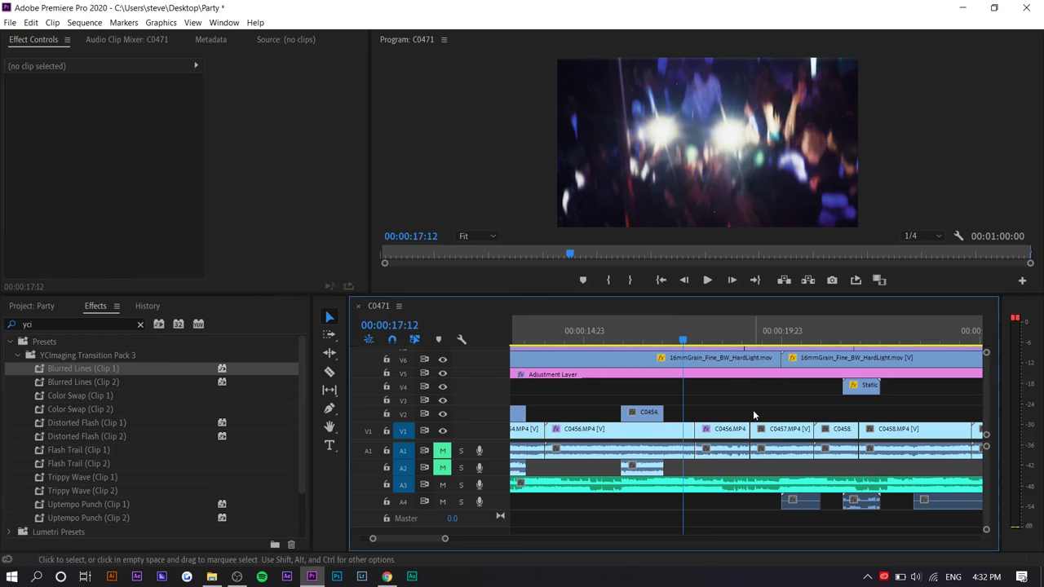
pyautogui.press('space')
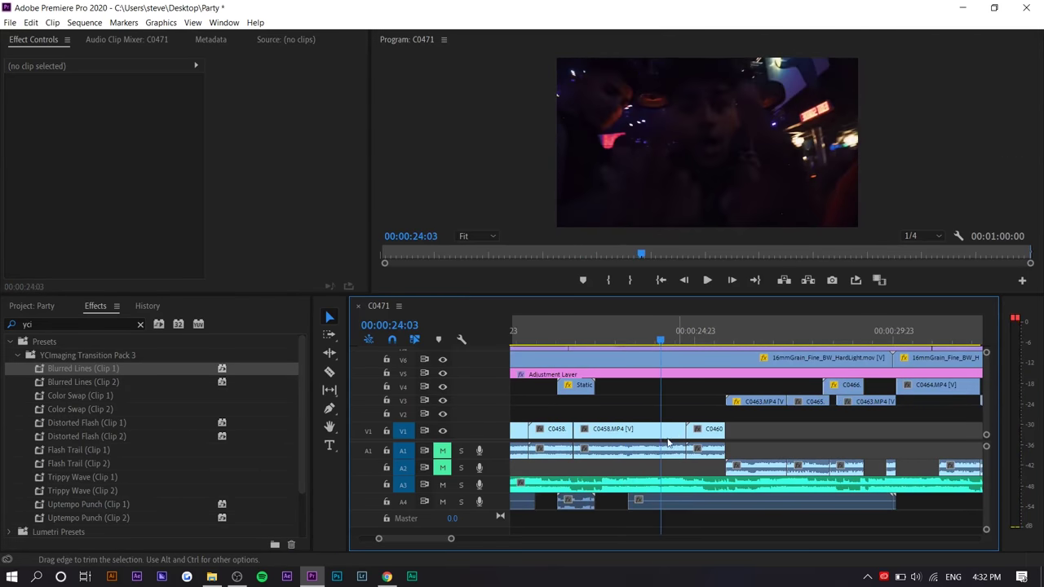
# Apply Flash Trail (Clip 1) to the long C0458 clip and Flash Trail (Clip 2) to C0460 on V1, and preview the transition
pyautogui.press('space')
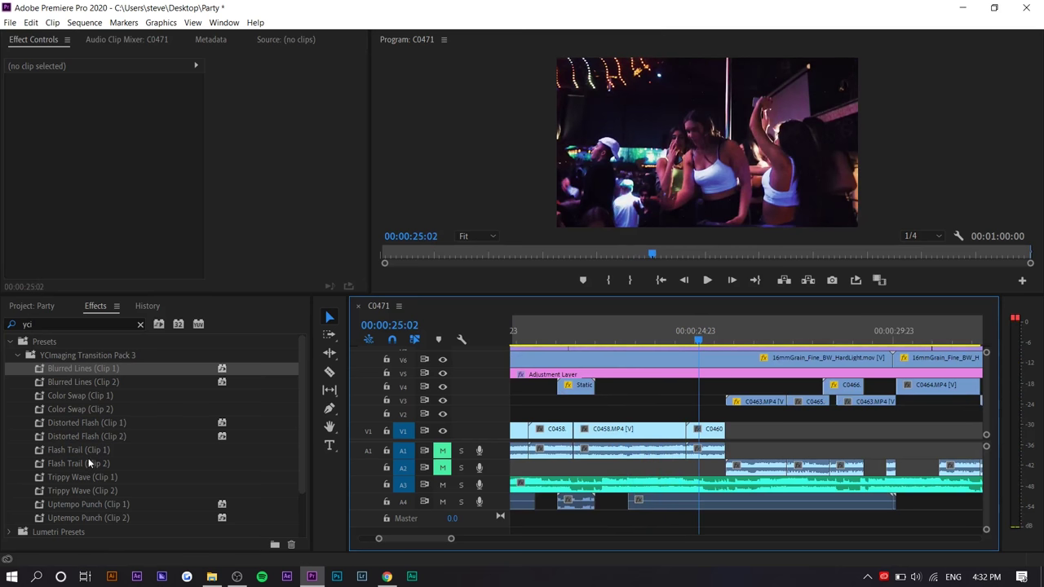
pyautogui.moveTo(88, 452); pyautogui.dragTo(718, 431)
pyautogui.click(661, 339)
pyautogui.press('space')
pyautogui.scroll(-3, 617, 453)
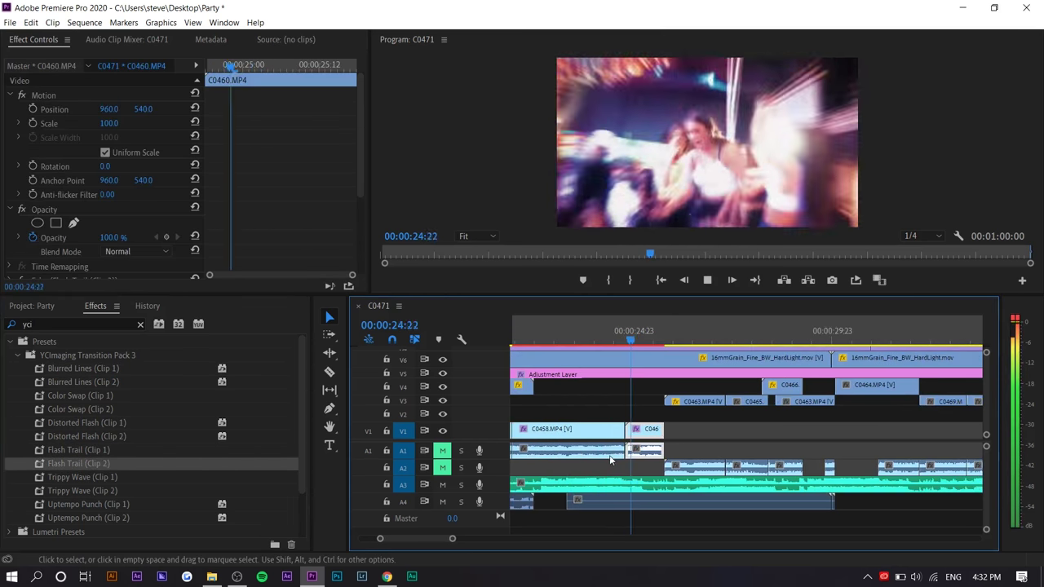
# Keyframe the Scale of the first C0469 clip on V3 to reach 143 at 00:00:33:08 and preview the zoom
pyautogui.scroll(-3, 610, 461)
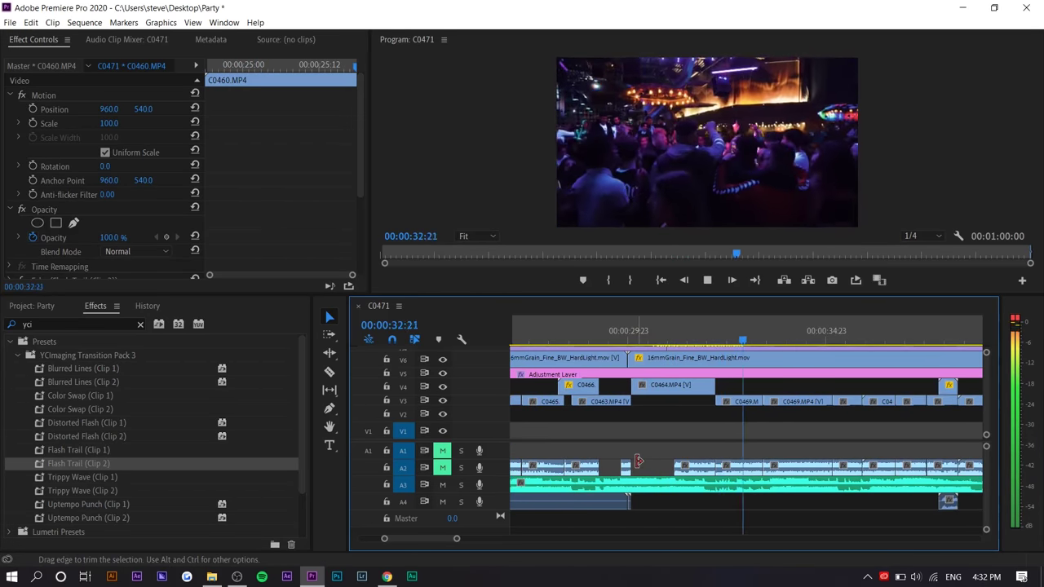
pyautogui.press('space')
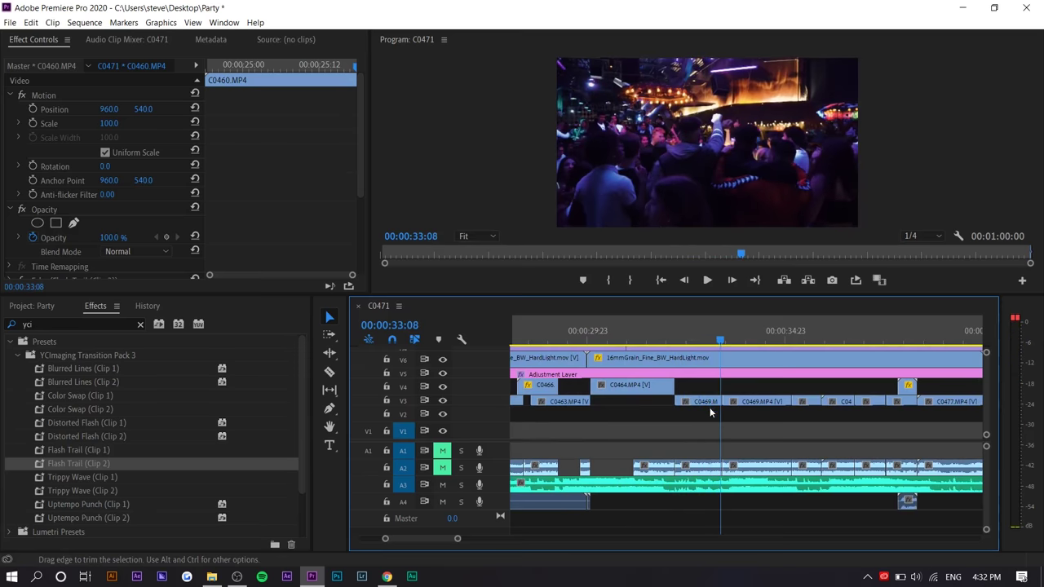
pyautogui.click(708, 402)
pyautogui.click(34, 123)
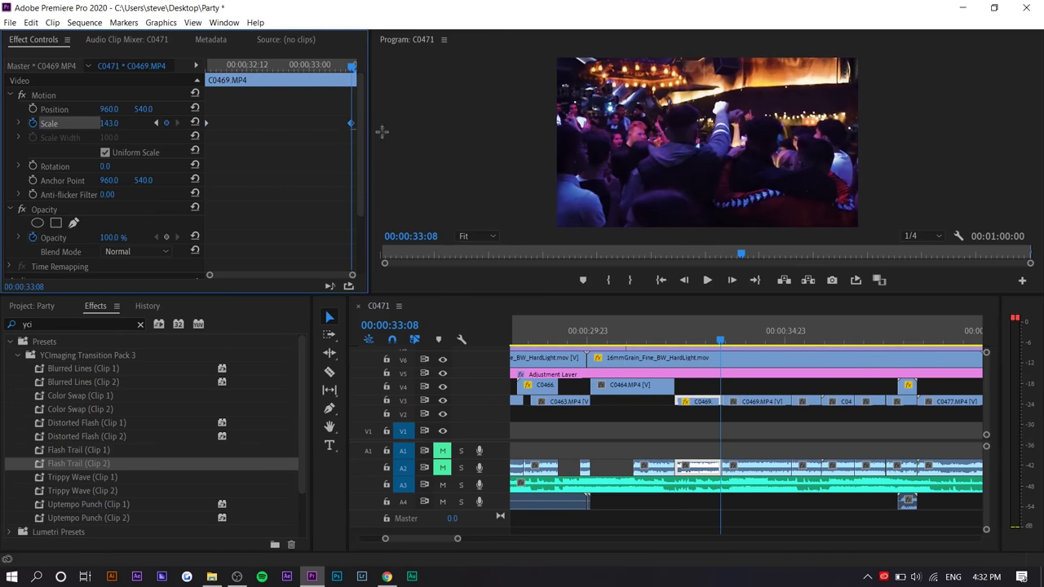
pyautogui.click(679, 337)
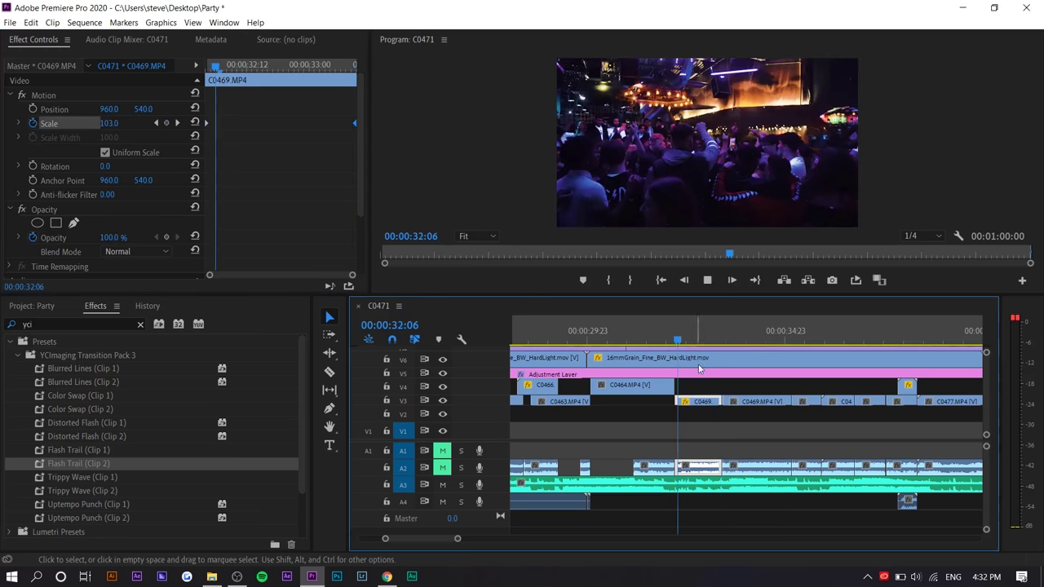
pyautogui.press('space')
pyautogui.press('space')
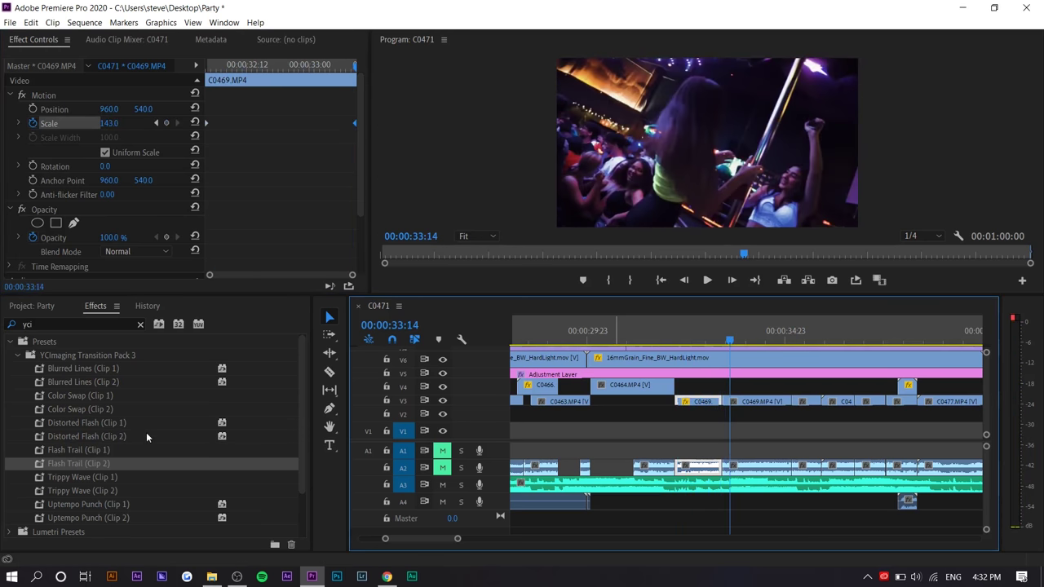
# Apply Distorted Flash (Clip 1) to the first C0469 clip and Distorted Flash (Clip 2) to the second on V3, and preview the cut
pyautogui.click(99, 450)
pyautogui.moveTo(90, 436); pyautogui.dragTo(766, 403)
pyautogui.moveTo(115, 424); pyautogui.dragTo(710, 408)
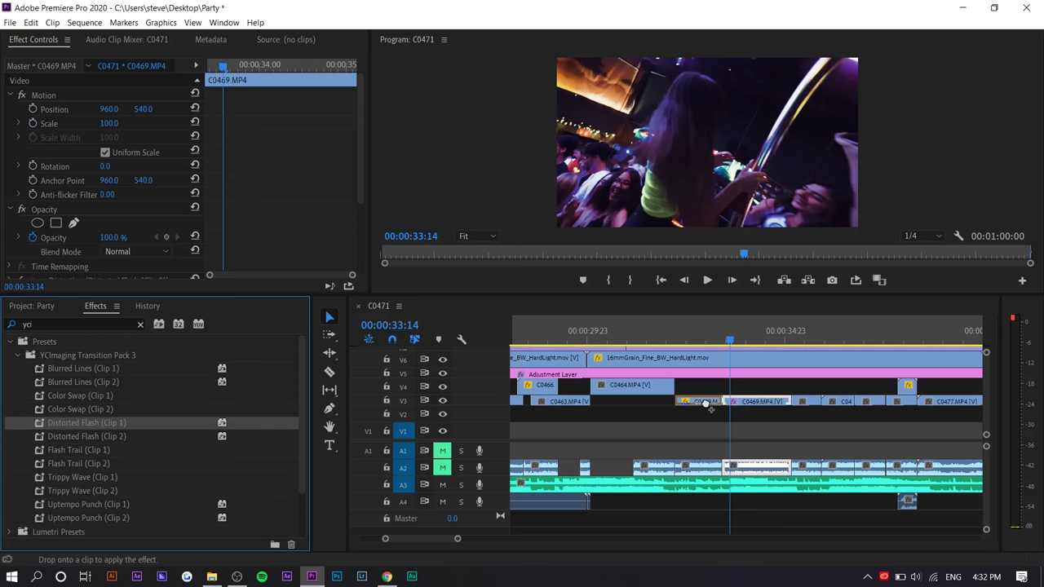
pyautogui.click(706, 331)
pyautogui.press('space')
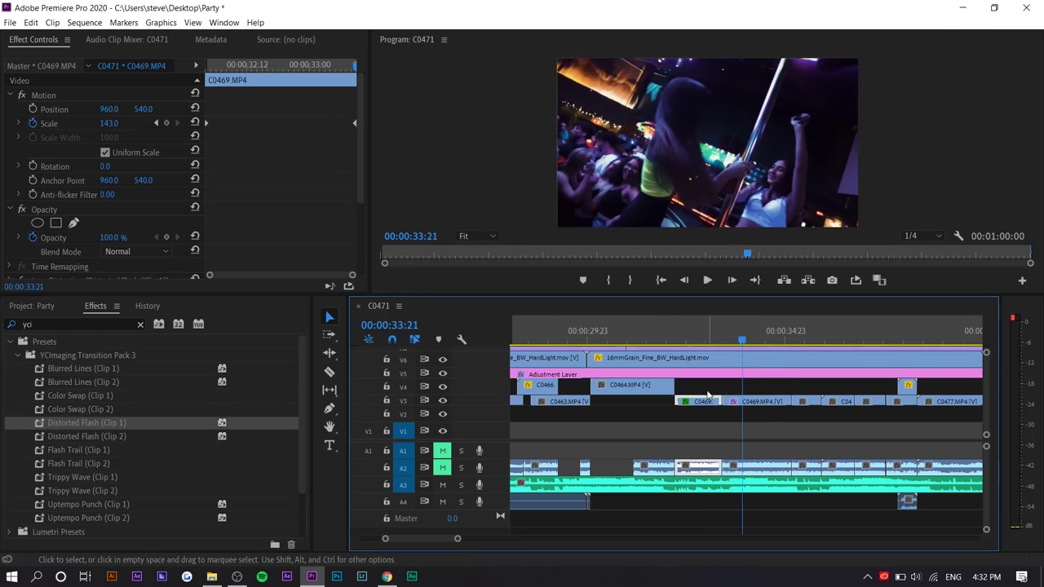
# Apply the Flash Trail (Clip 2) preset to C0474 on V3 and play back the transition from about 00:00:35:16
pyautogui.scroll(-1, 677, 455)
pyautogui.scroll(-3, 676, 458)
pyautogui.scroll(-5, 567, 467)
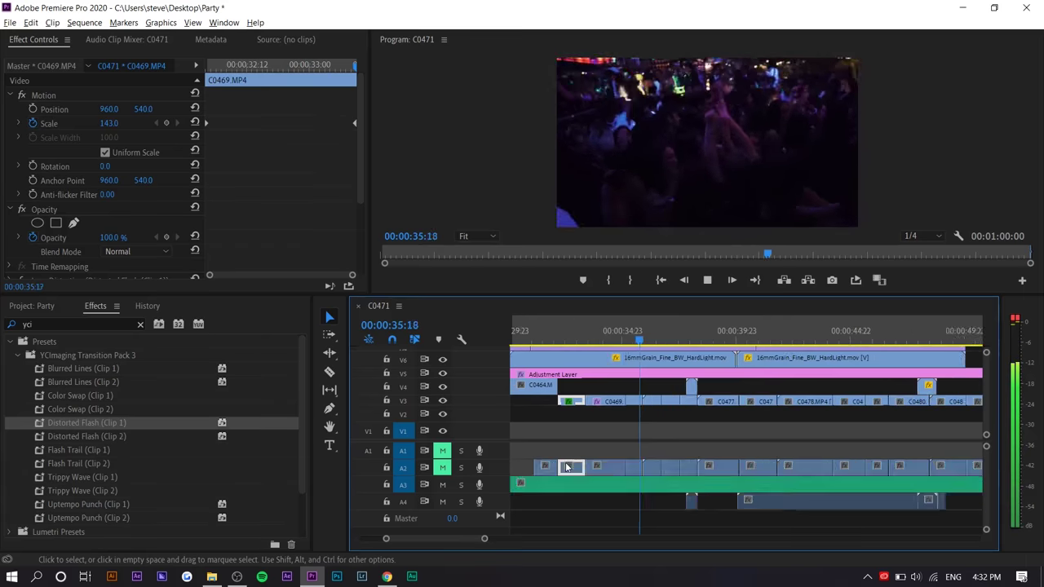
pyautogui.press('=')
pyautogui.press('=')
pyautogui.press('=')
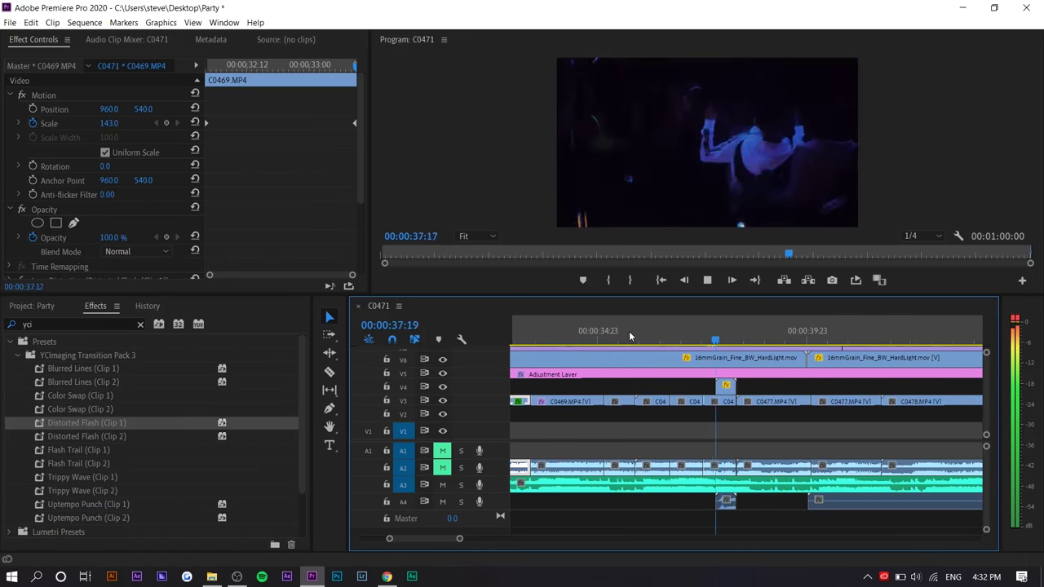
pyautogui.click(628, 339)
pyautogui.moveTo(80, 466); pyautogui.dragTo(657, 405)
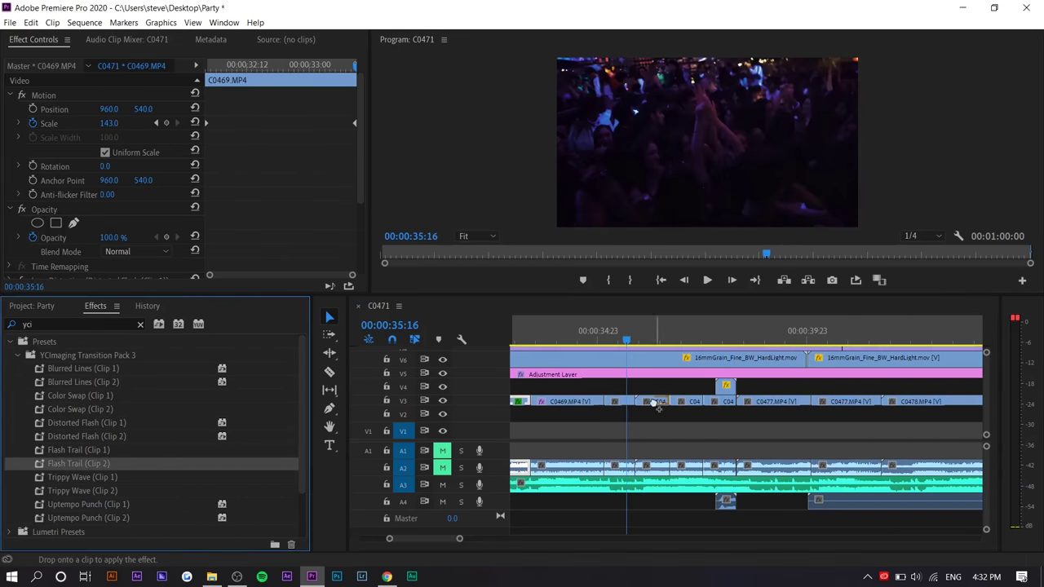
pyautogui.press('space')
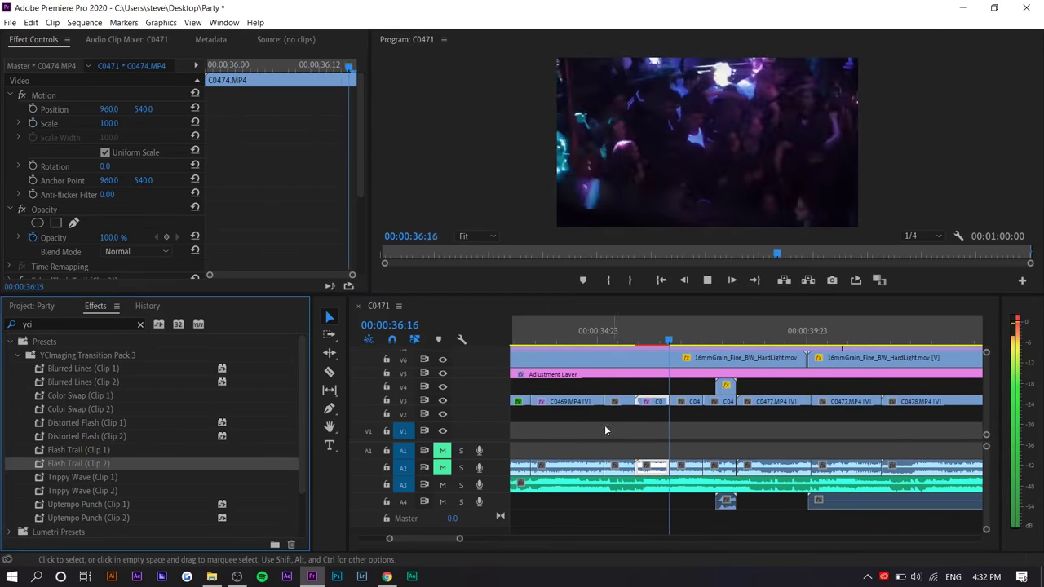
# Play back the section after the C0474 transition and return the playhead to the start of the sequence
pyautogui.press('-')
pyautogui.press('-')
pyautogui.press('-')
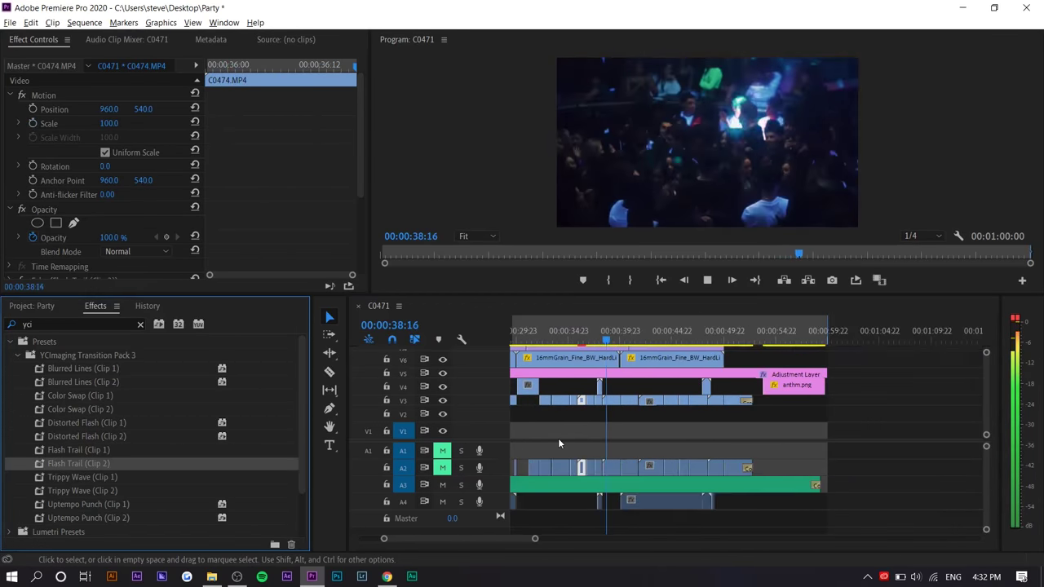
pyautogui.press('-')
pyautogui.press('-')
pyautogui.press('-')
pyautogui.press('-')
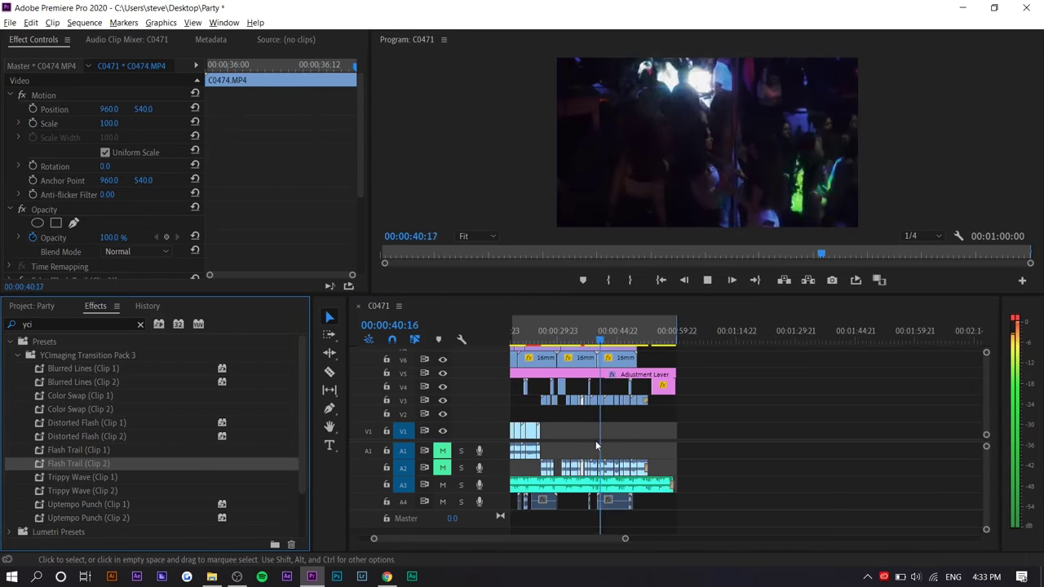
pyautogui.moveTo(560, 342); pyautogui.dragTo(472, 354)
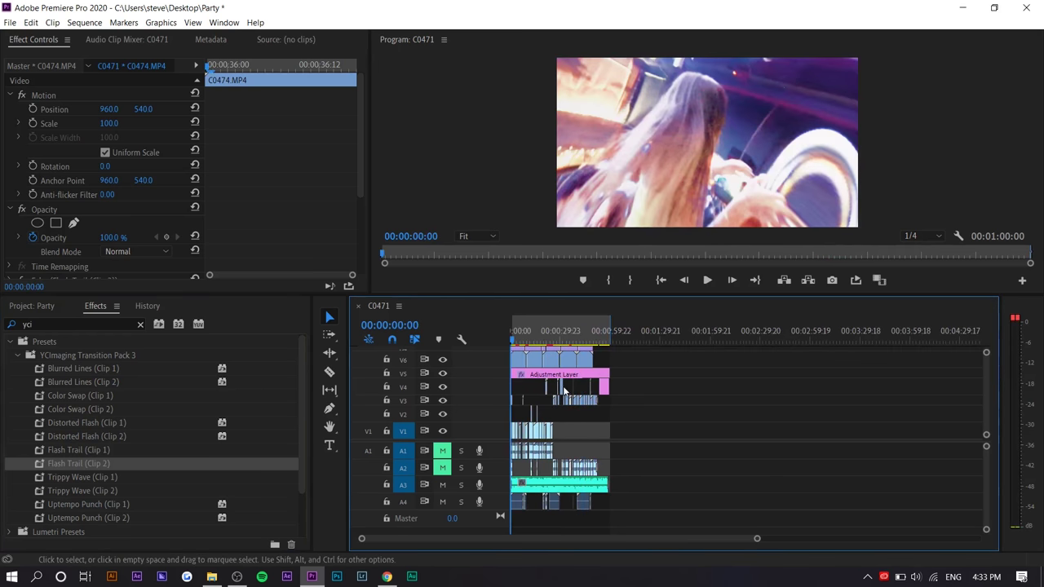
pyautogui.press('=')
pyautogui.press('=')
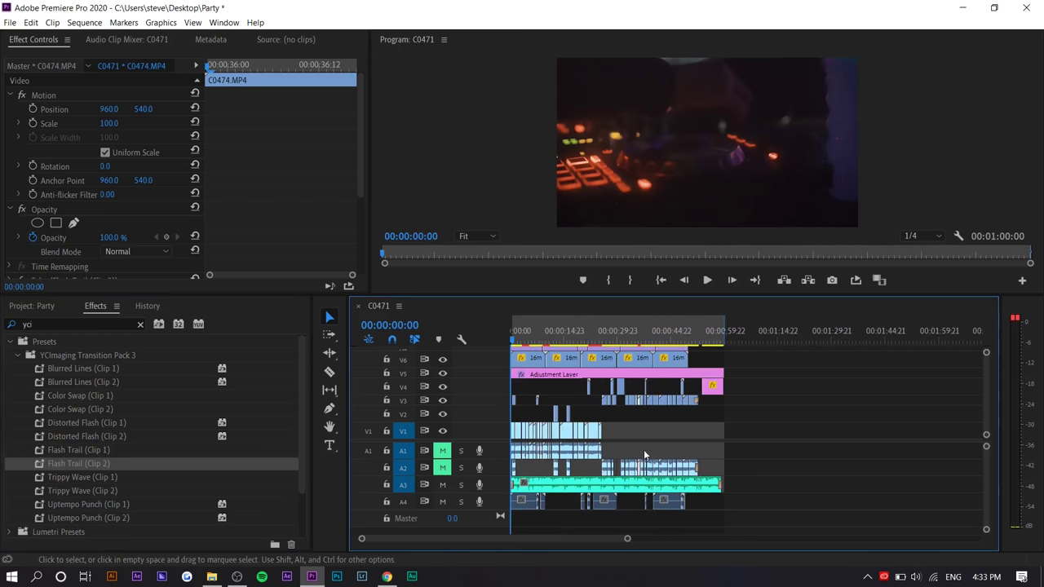
pyautogui.press('=')
pyautogui.press('=')
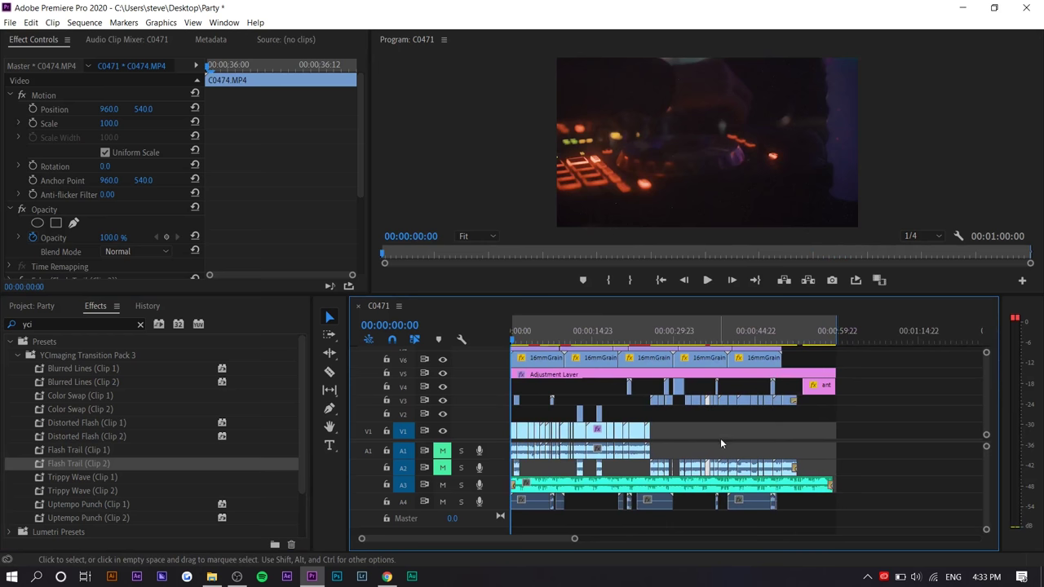